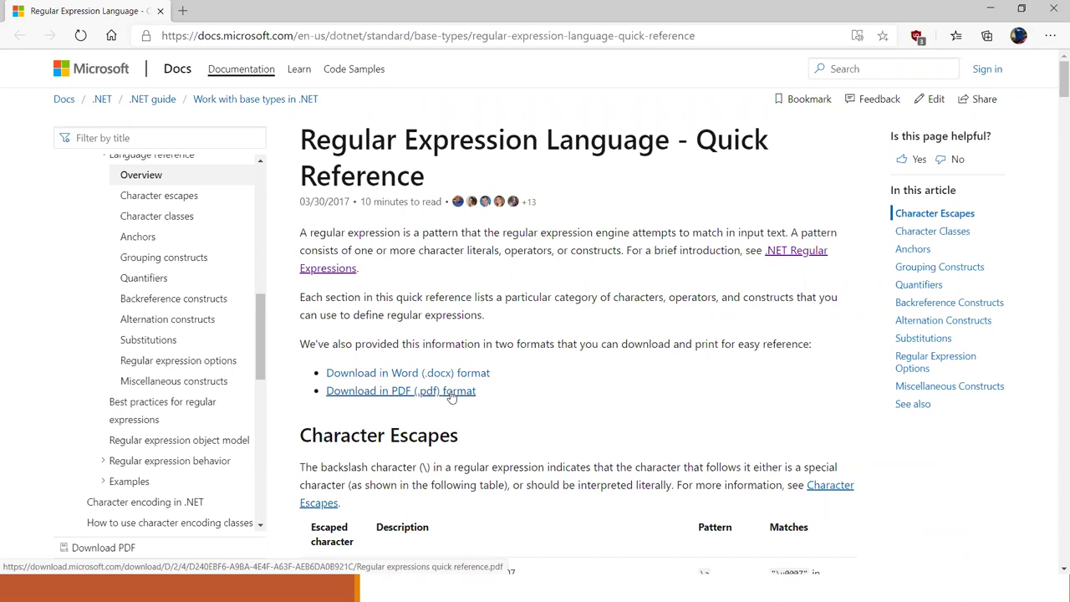
Download the regular expression quick reference in PDF format and open the downloaded file.
click(452, 396)
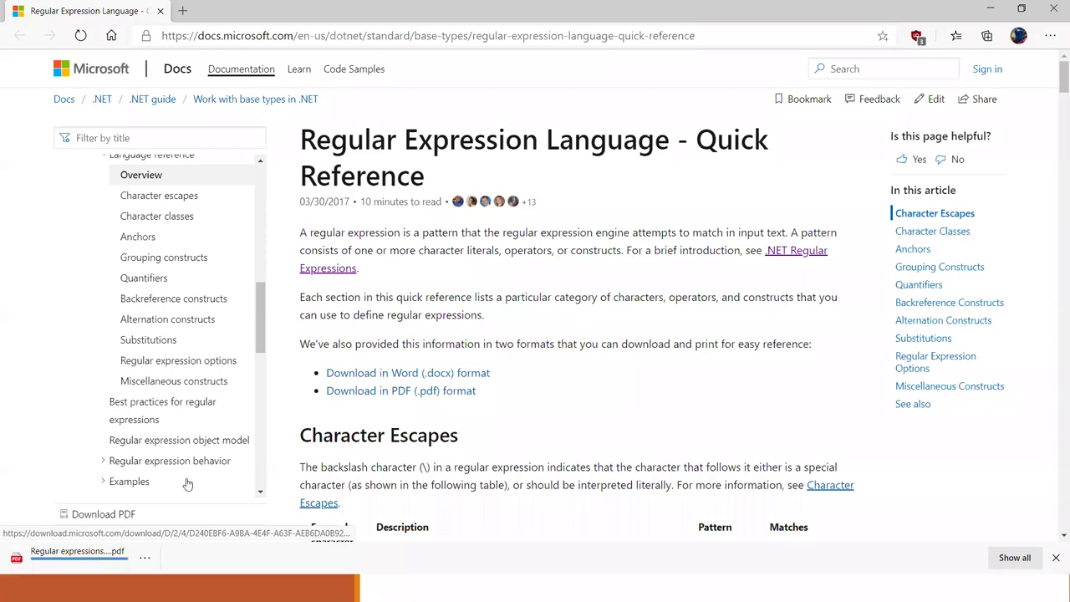
click(98, 555)
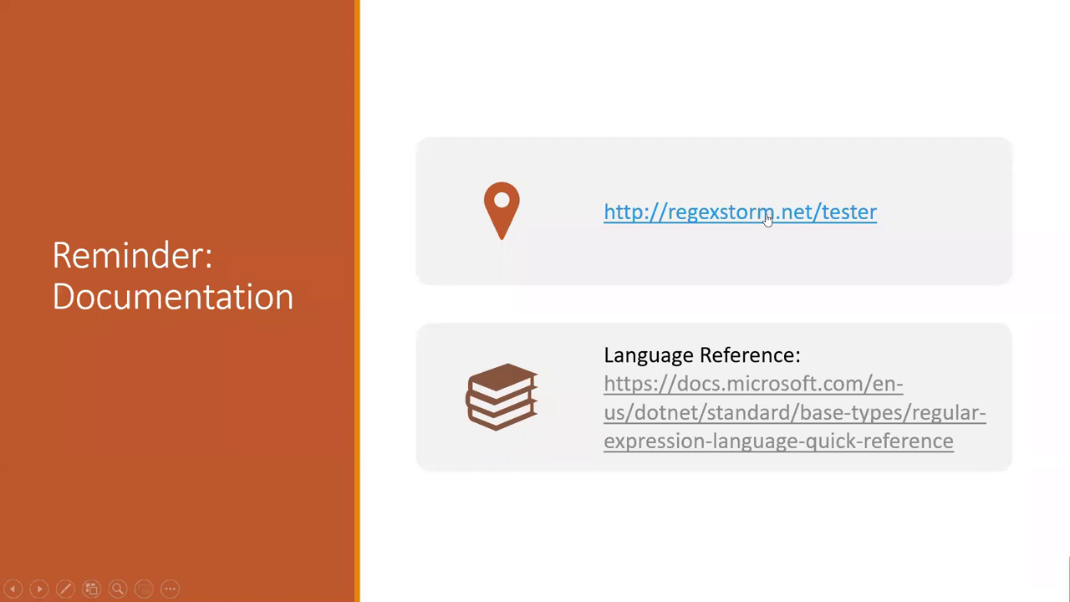
Open the regexstorm.net/tester page from the slide and enable its Culture Invariant option.
click(767, 216)
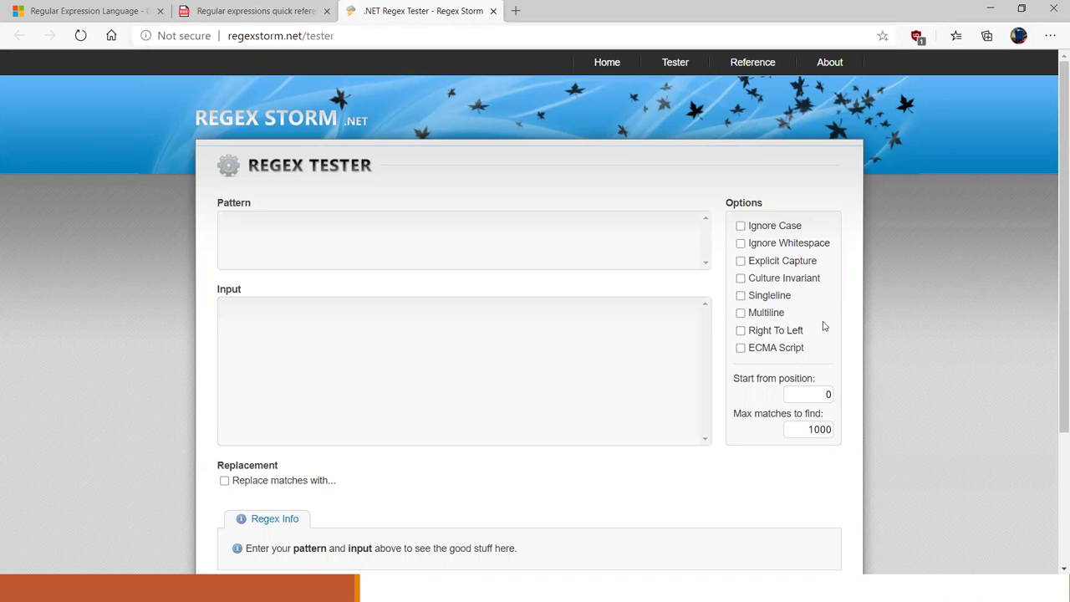
click(741, 279)
Look through the quick reference PDF, from the character tables on page 1 to the regular expression operations on page 2.
key(ctrl+shift+Tab)
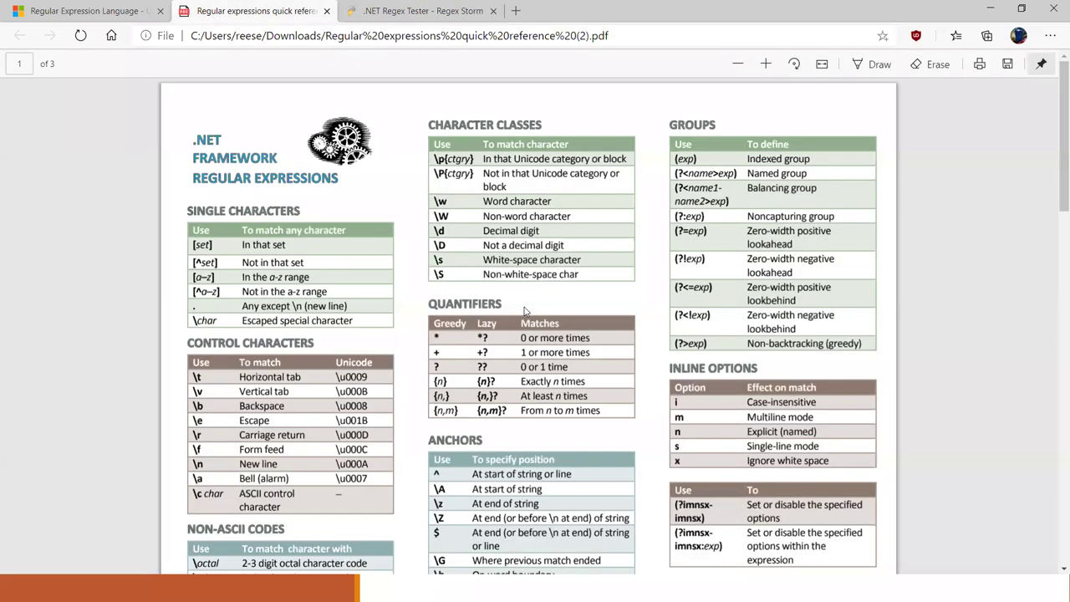
scroll(525, 310, down, 15)
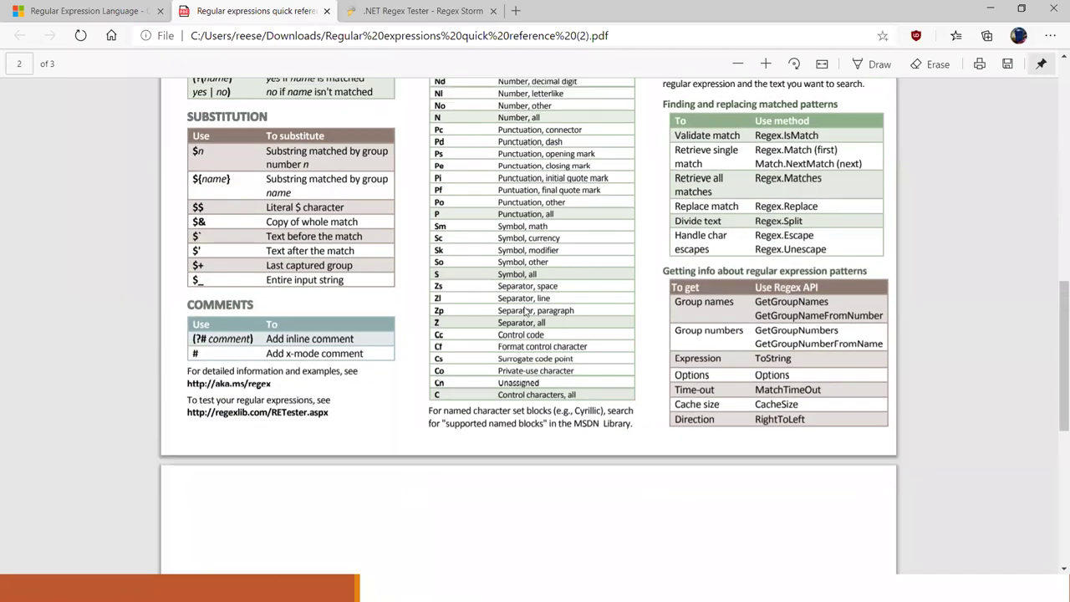
scroll(525, 310, up, 5)
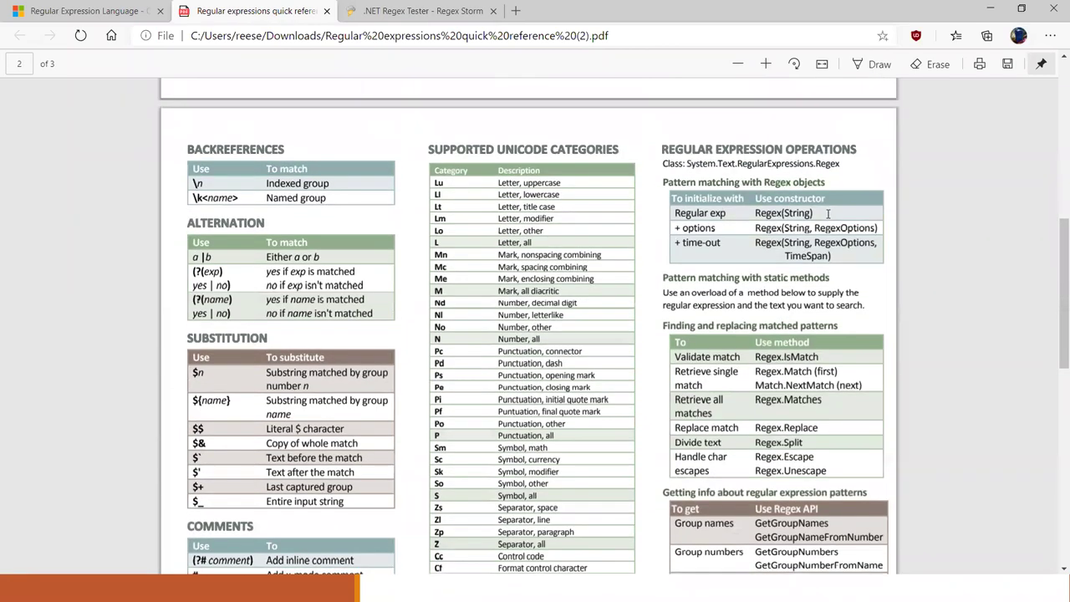
scroll(828, 214, down, 5)
scroll(827, 215, up, 3)
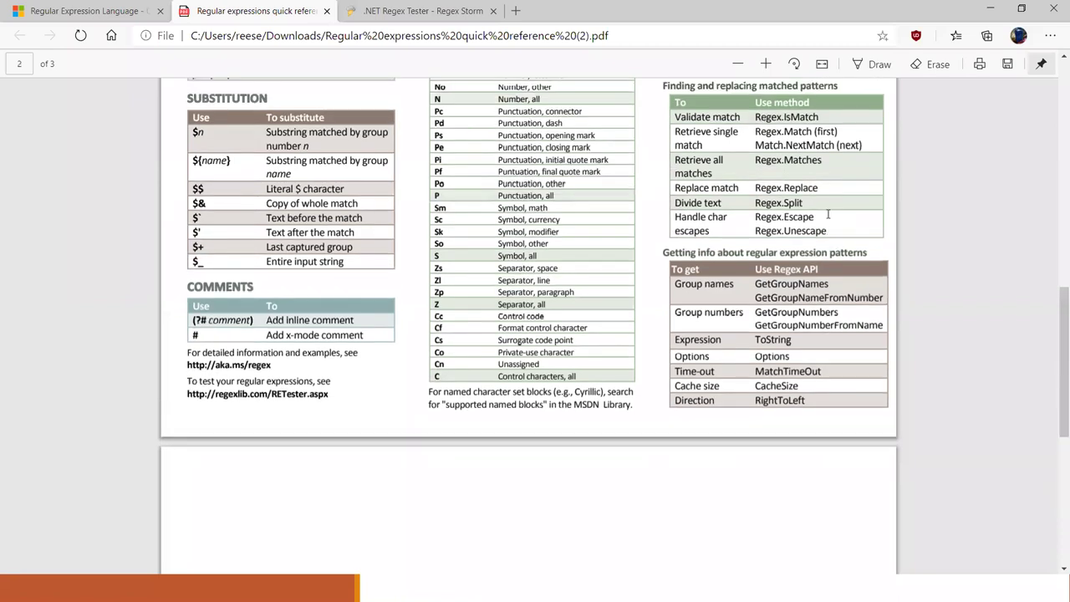
scroll(827, 214, up, 7)
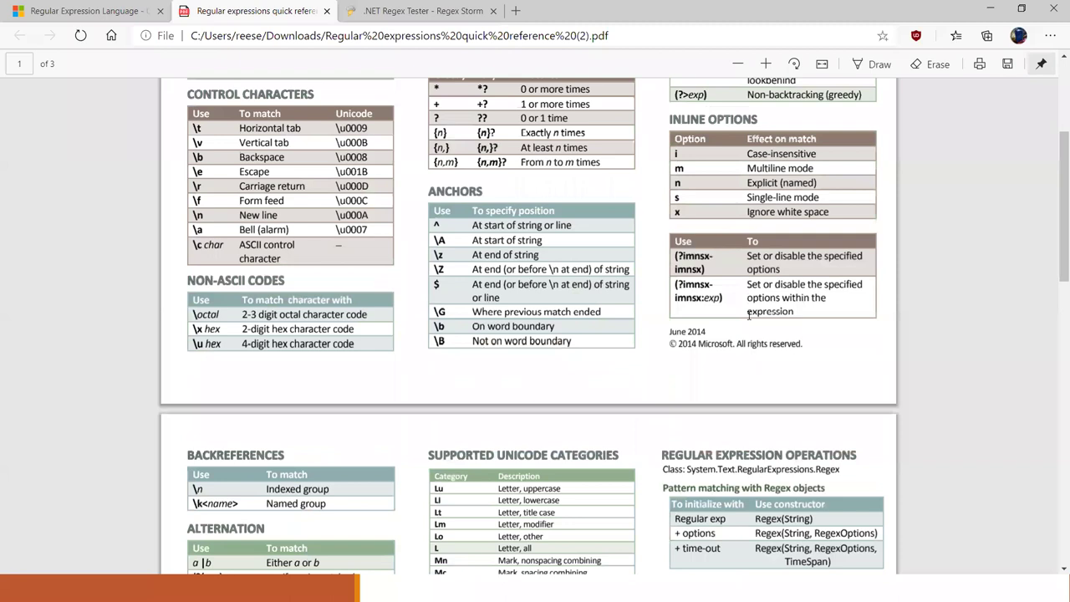
Return to the regex tester, switch back to the slide show and advance to the MarcEdit Regular Expression Support slide.
click(409, 7)
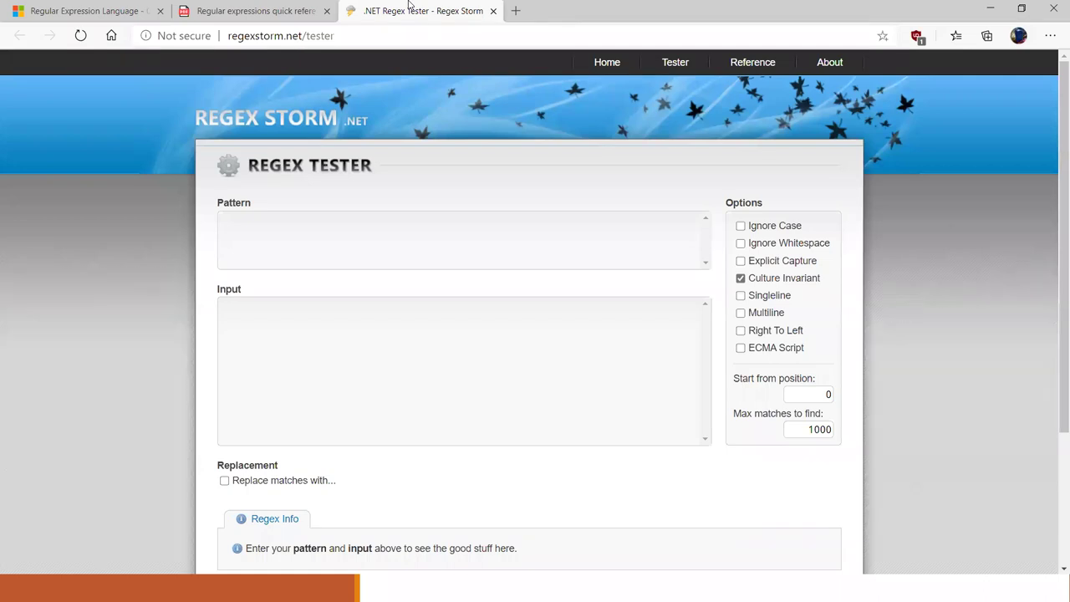
click(986, 10)
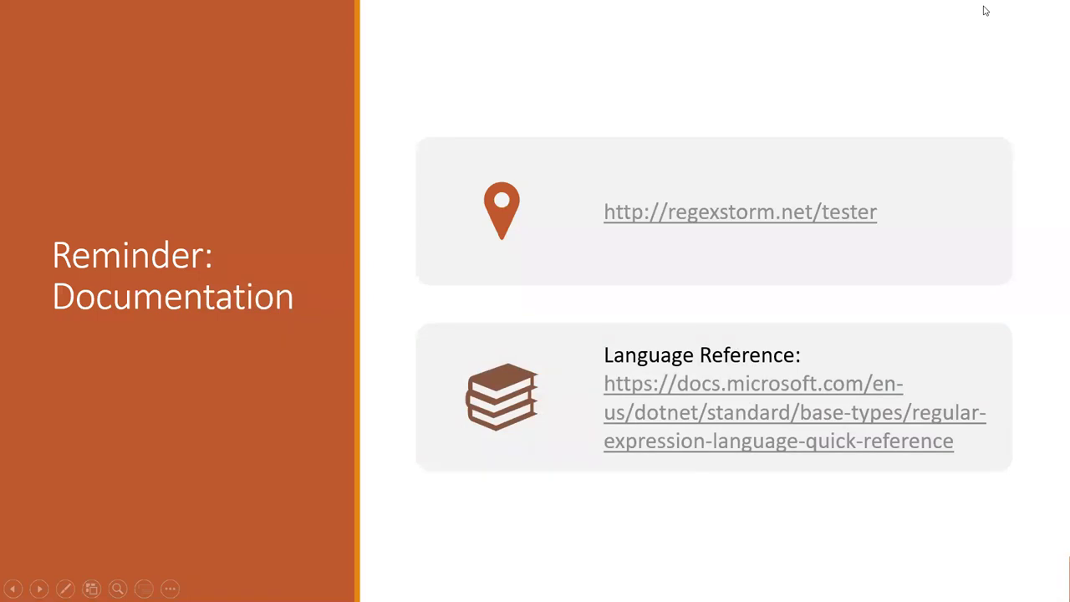
click(983, 10)
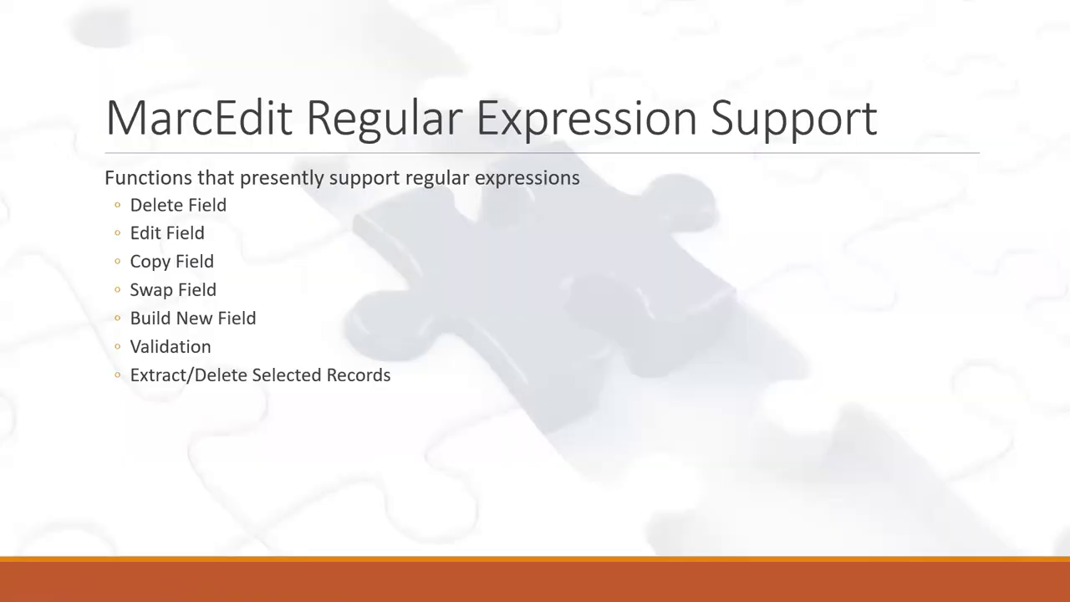
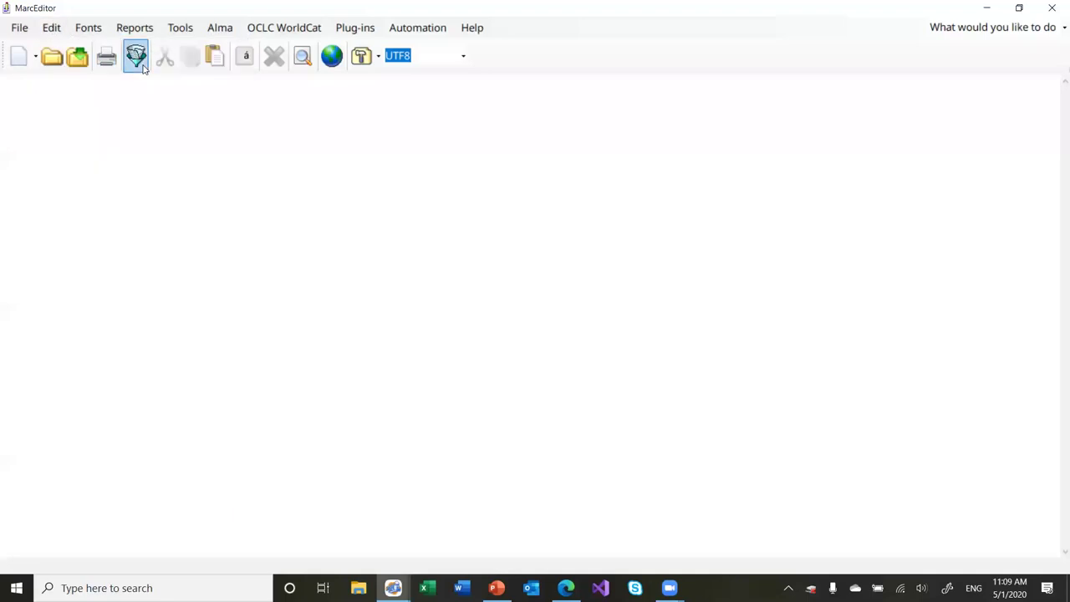
Enable regular expressions in MarcEditor's Replace Text dialog and close it without replacing anything.
click(57, 30)
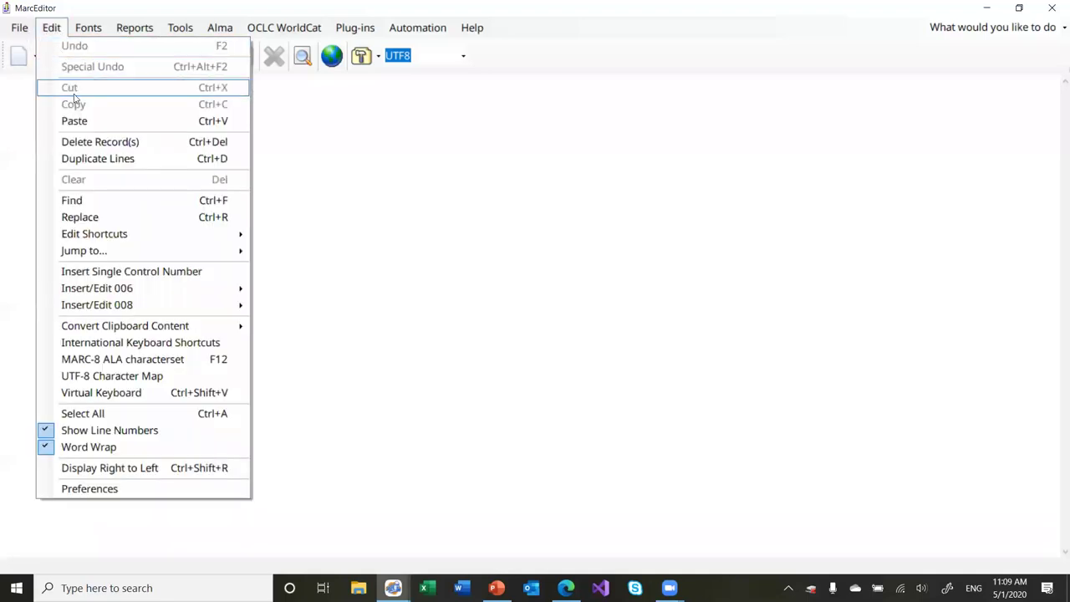
click(97, 217)
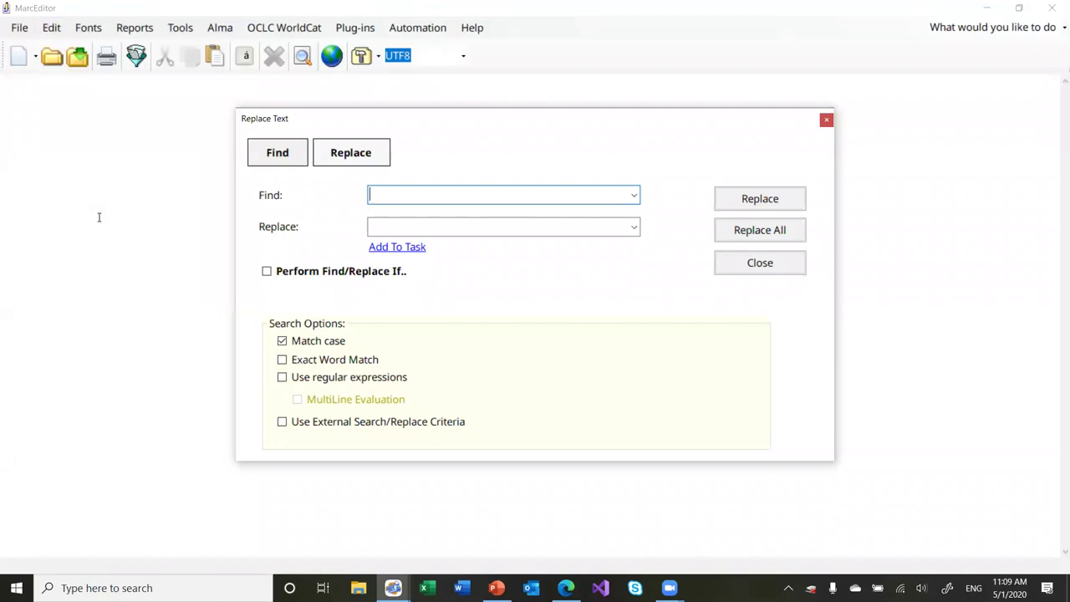
click(312, 382)
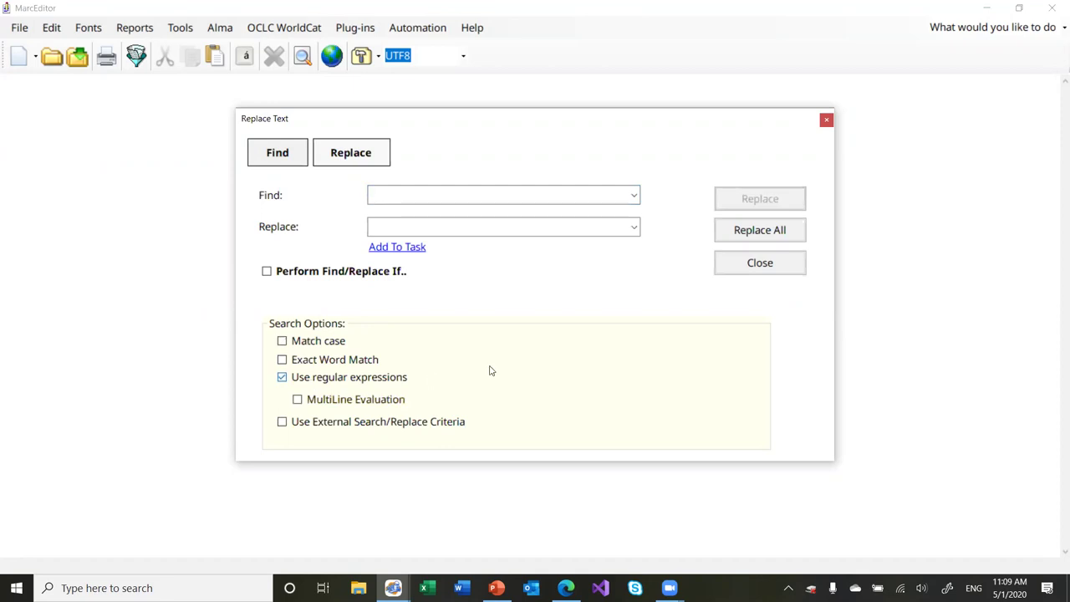
click(733, 258)
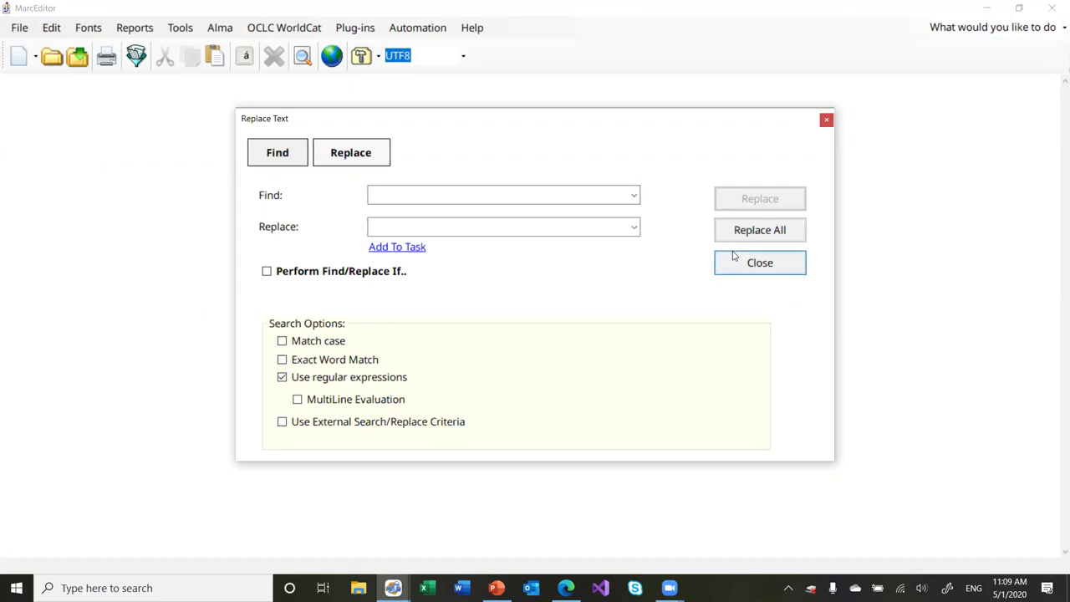
Open the batch editing tools and enable regular expressions in the Add/Delete Field and Copy Field Data utilities.
click(180, 27)
click(256, 383)
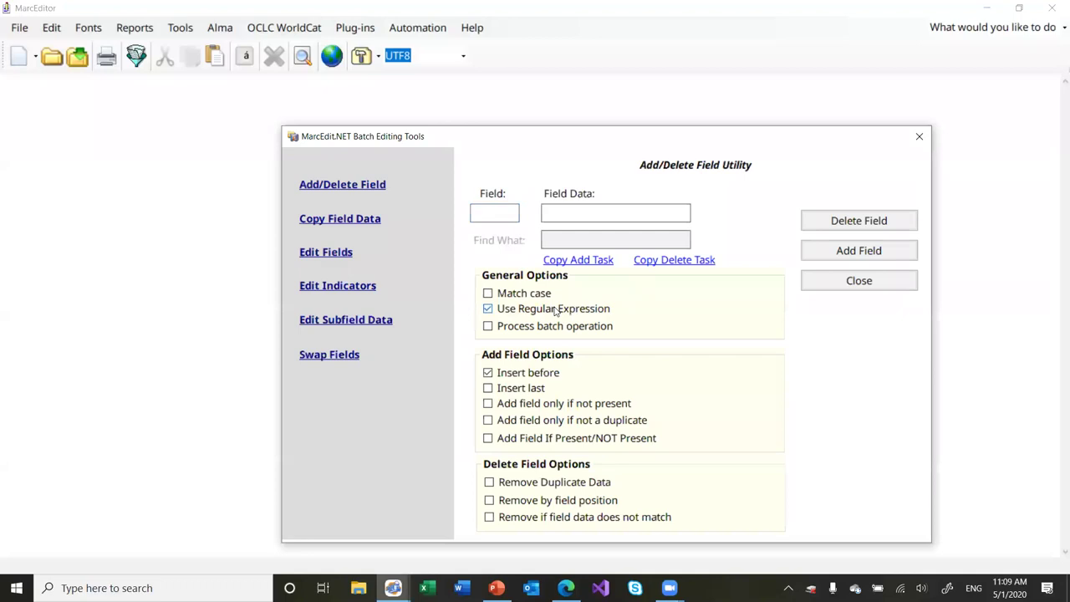
click(372, 219)
click(519, 341)
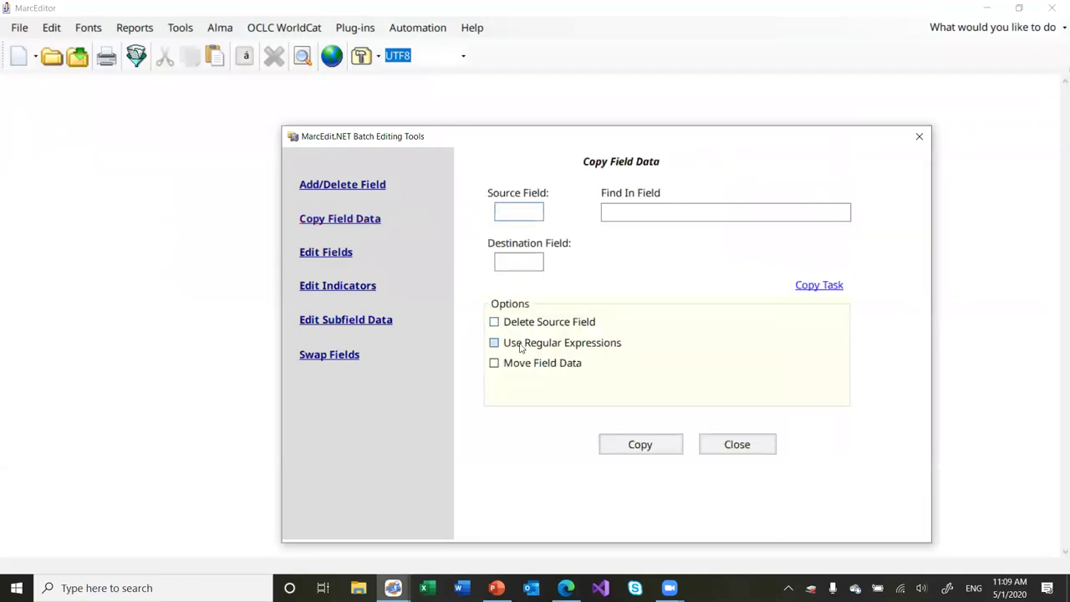
Enable regular expressions in the Edit Field Data and Edit Subfield utilities, looking at Edit Indicators in between.
click(316, 252)
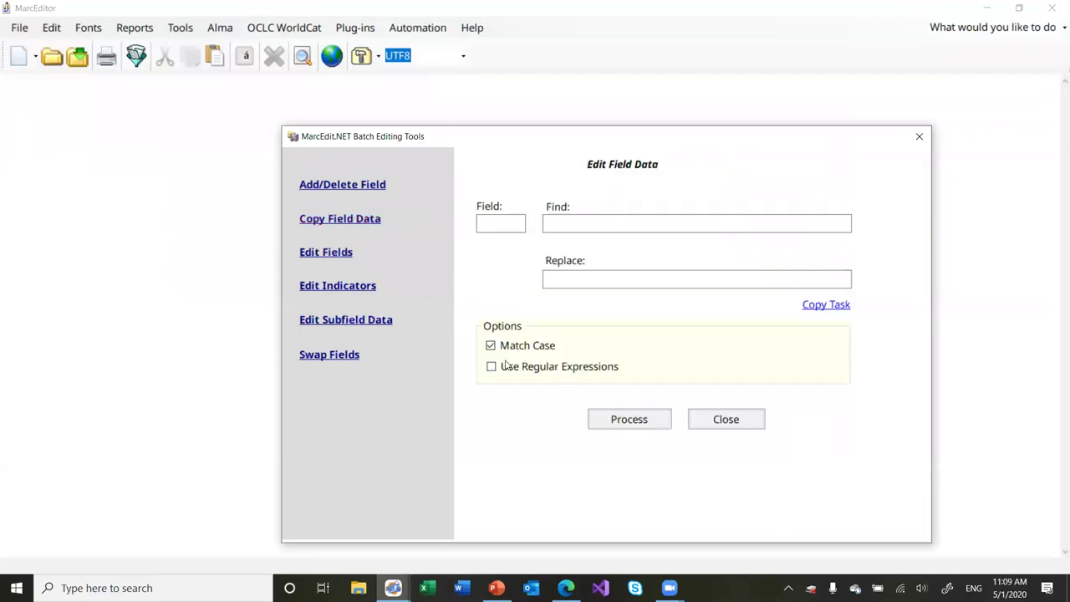
click(491, 366)
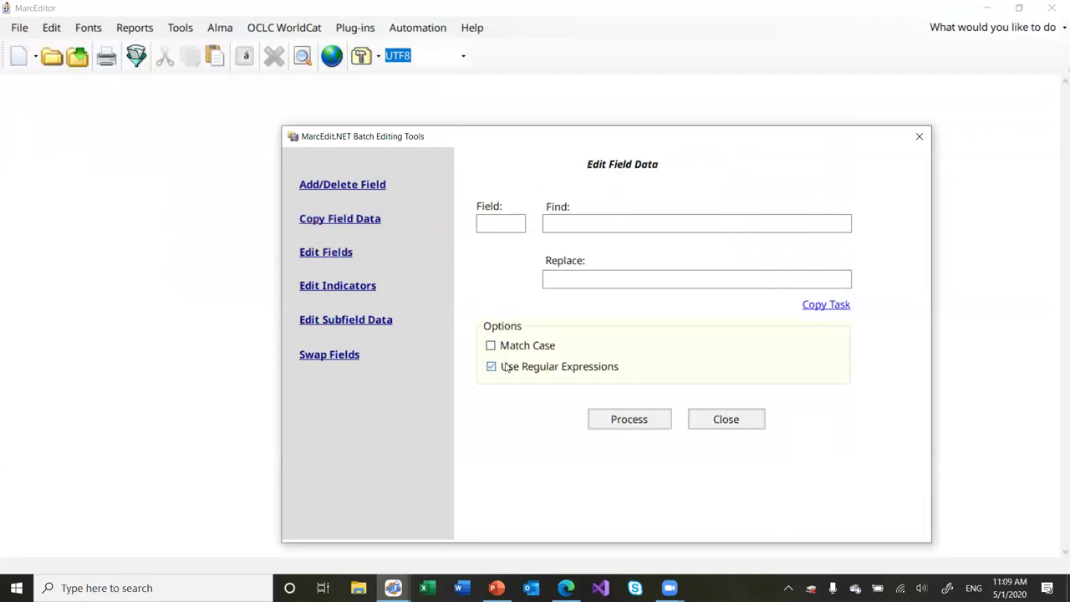
click(361, 287)
click(376, 321)
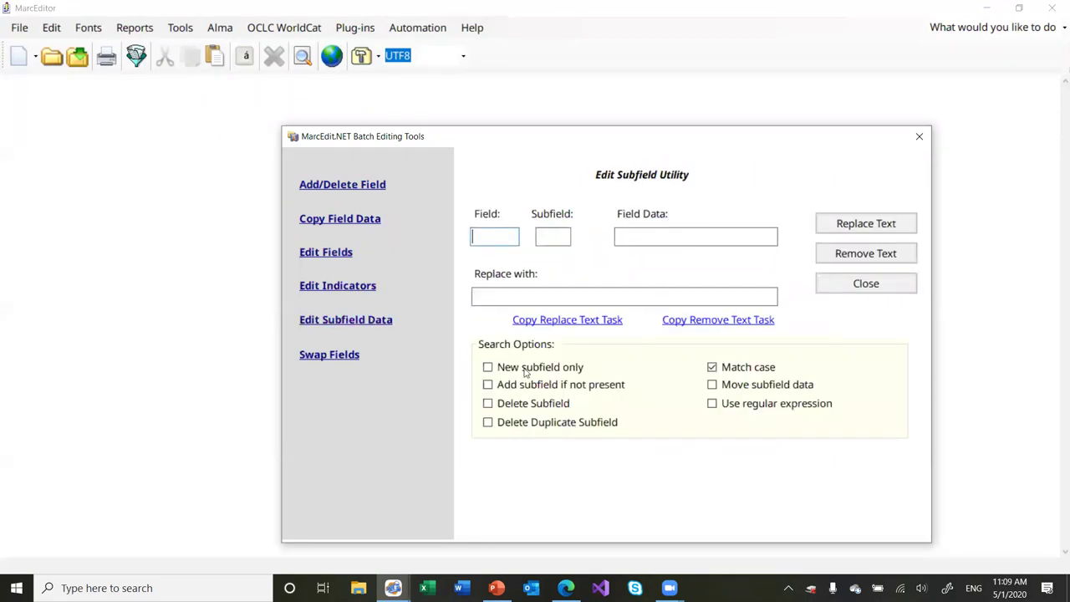
click(715, 404)
Set the Swap Field utility to treat the find data as a regular expression and close the batch editing tools.
click(331, 357)
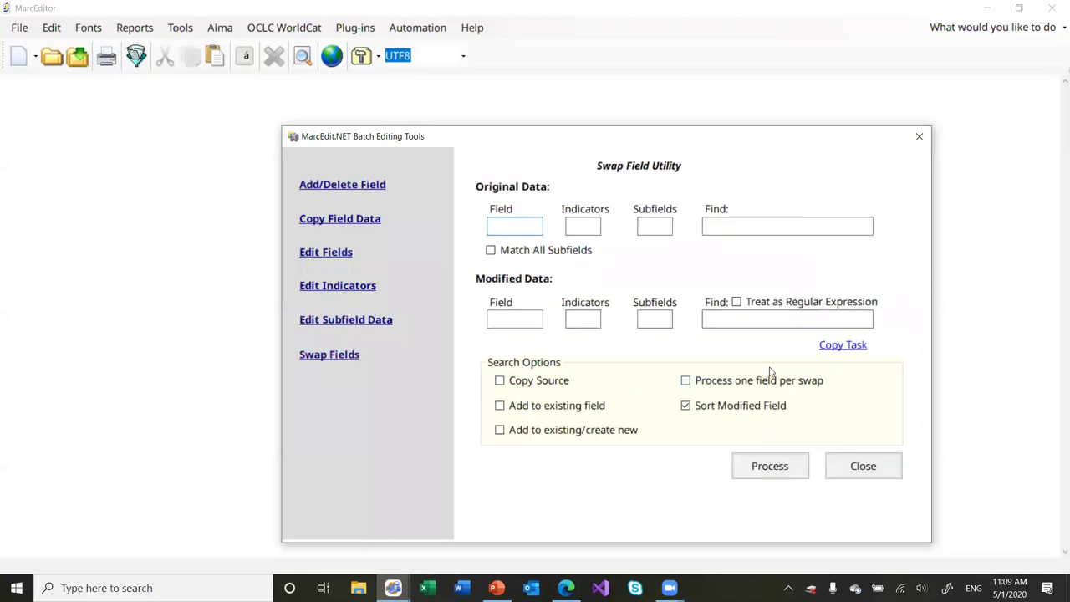
click(737, 302)
click(884, 471)
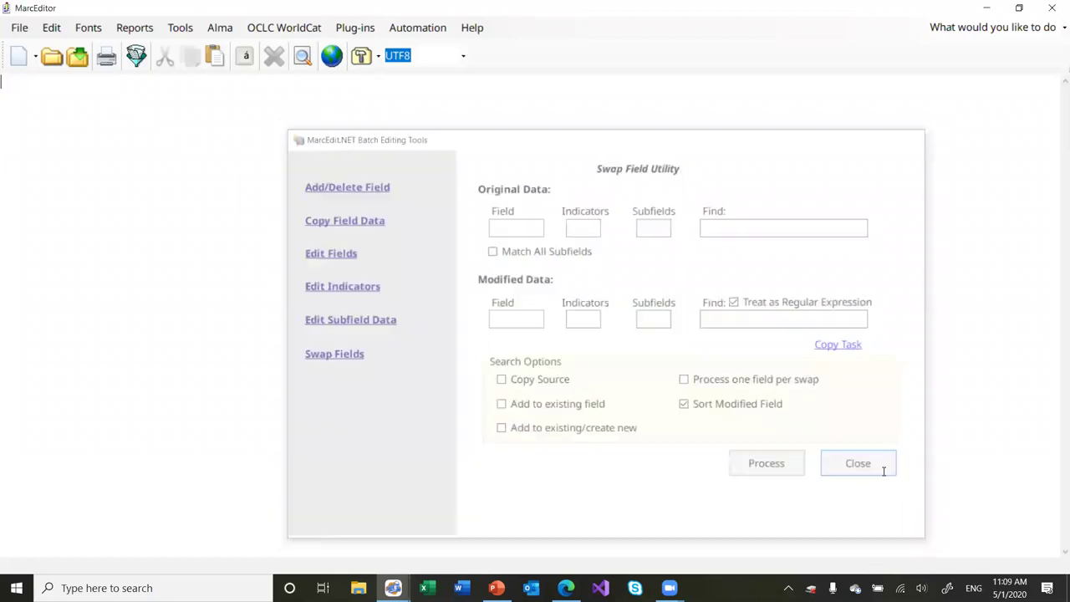
Open the Build New Field tool and enter the pattern =099 \\$a{050$a}.
click(183, 29)
click(292, 400)
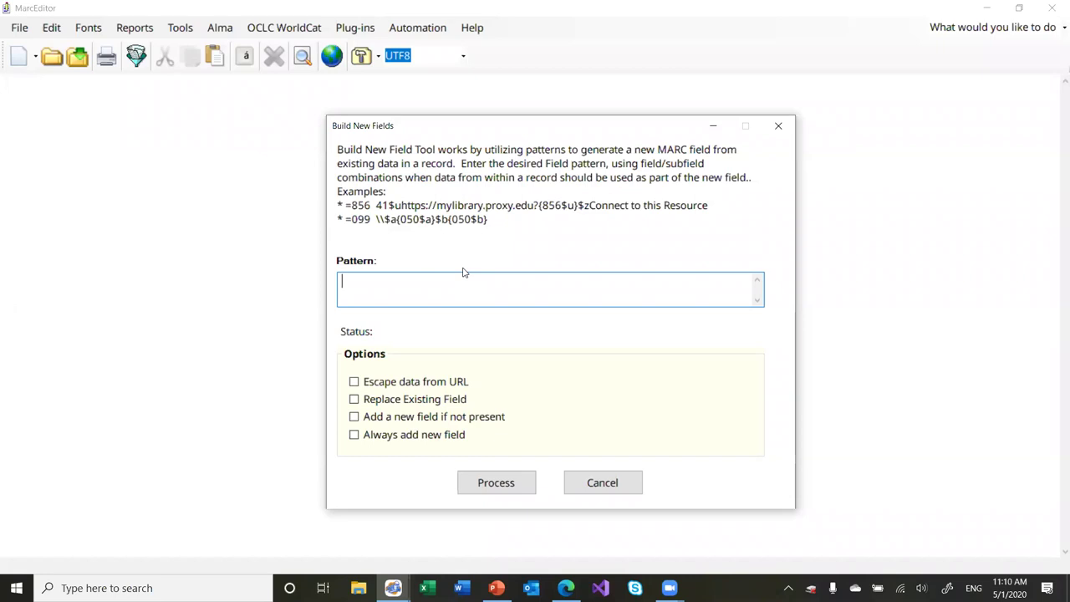
text(=)
text(0)
key(BackSpace)
text(099  \$a{050$a})
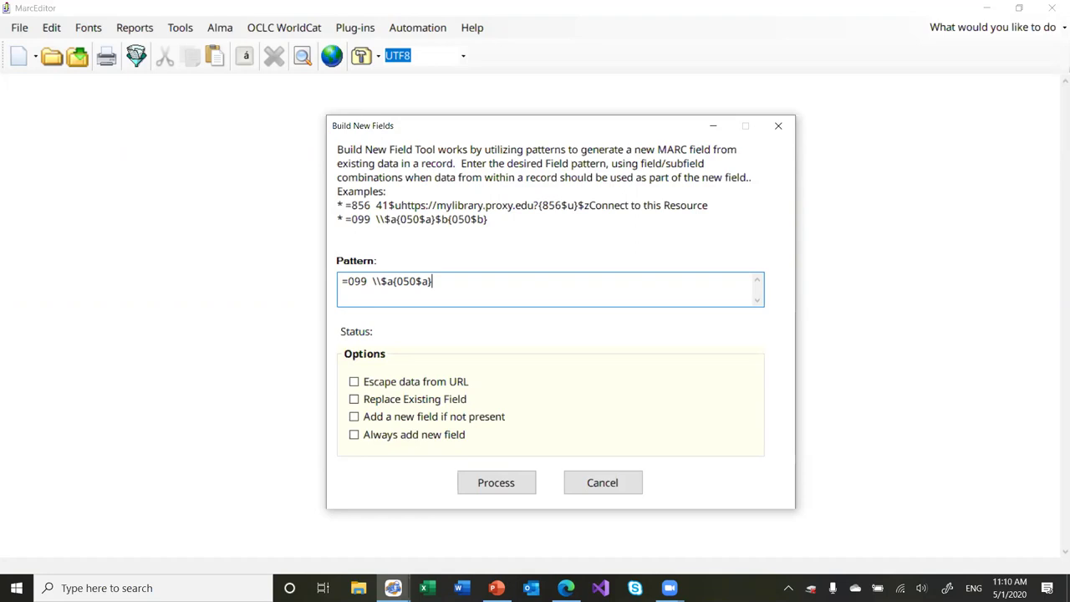
key(BackSpace)
text(.R)
key(BackSpace)
text(Replace(")
text(G4)
key(BackSpace)
key(BackSpace)
key(BackSpace)
key(BackSpace)
key(BackSpace)
key(BackSpace)
key(BackSpace)
key(BackSpace)
key(BackSpace)
key(BackSpace)
key(BackSpace)
Extend the 050$a reference in the pattern with .Substring(0,3).Replace("G4", "G5").
text(Substring(0,3).Repla)
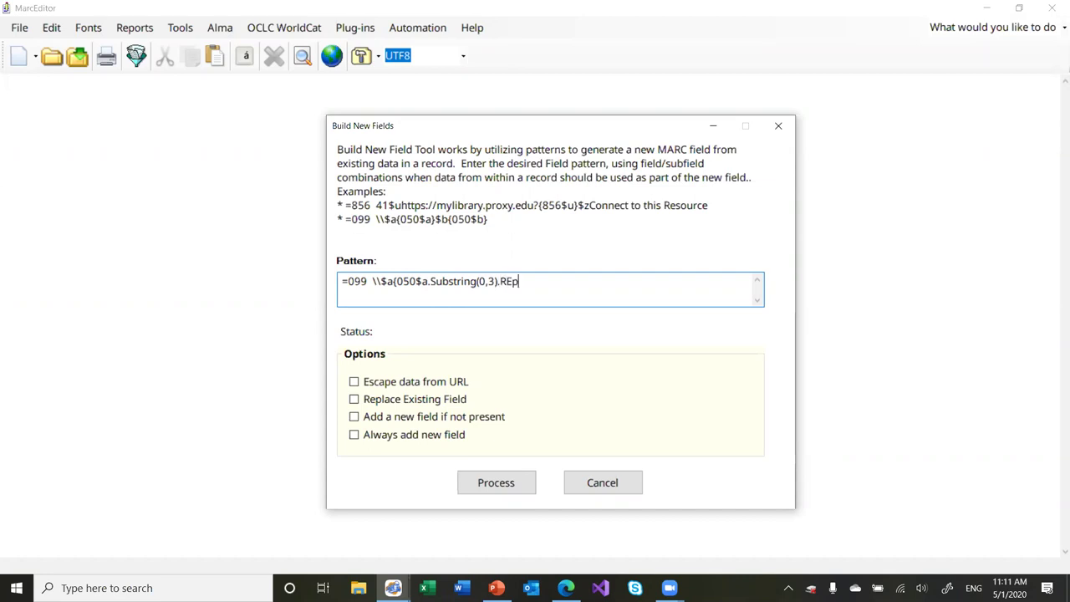
text(ce("G4)
text(")
text(, "G5")
text())
Swap the pattern's Replace function for Regex("[gG]4", "G5") and cancel the Build New Fields dialog.
key(BackSpace)
key(BackSpace)
key(BackSpace)
key(BackSpace)
key(BackSpace)
key(BackSpace)
key(BackSpace)
key(BackSpace)
key(BackSpace)
key(BackSpace)
key(BackSpace)
key(BackSpace)
key(BackSpace)
key(BackSpace)
key(BackSpace)
key(BackSpace)
key(BackSpace)
text(gex("[gG])
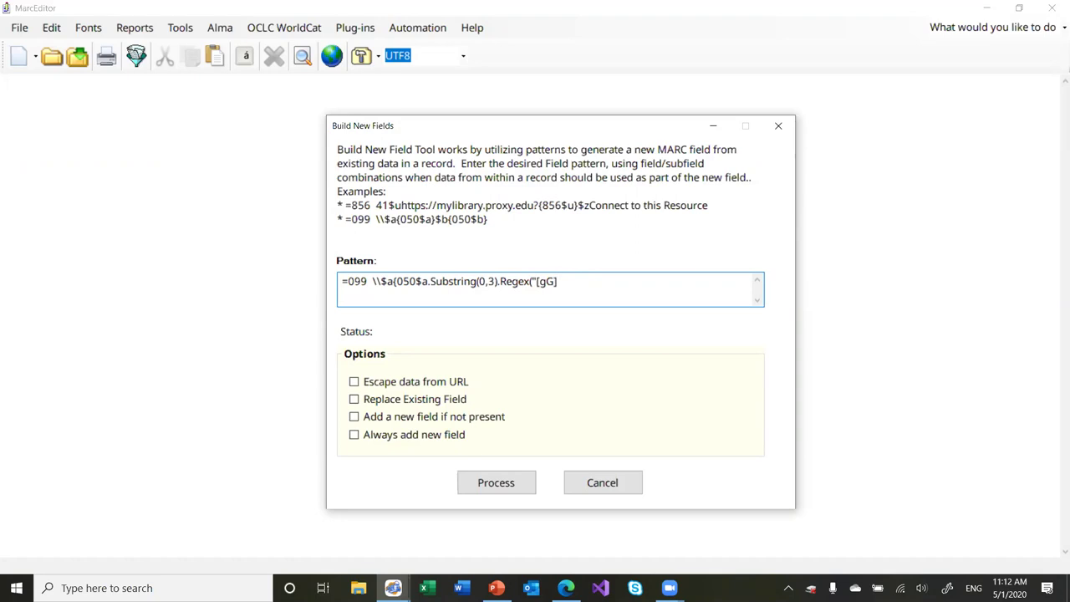
text(4",)
text( "G)
text(5"))
text())
click(602, 482)
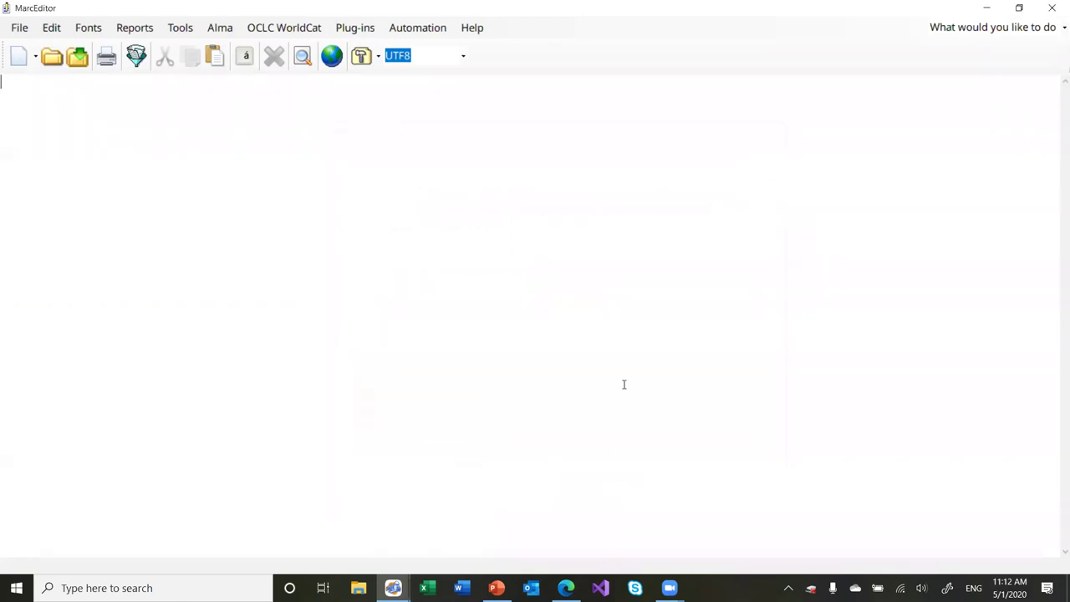
Switch to the PowerPoint presentation and view the MarcEdit Regular Expression Support and Expression Scope slides.
click(987, 8)
click(817, 110)
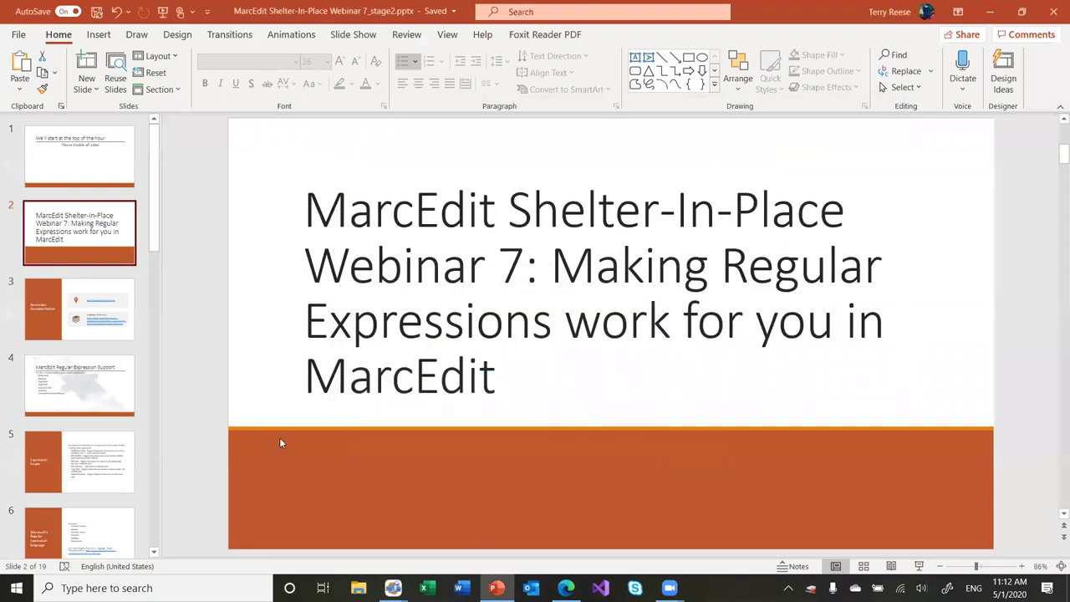
click(95, 436)
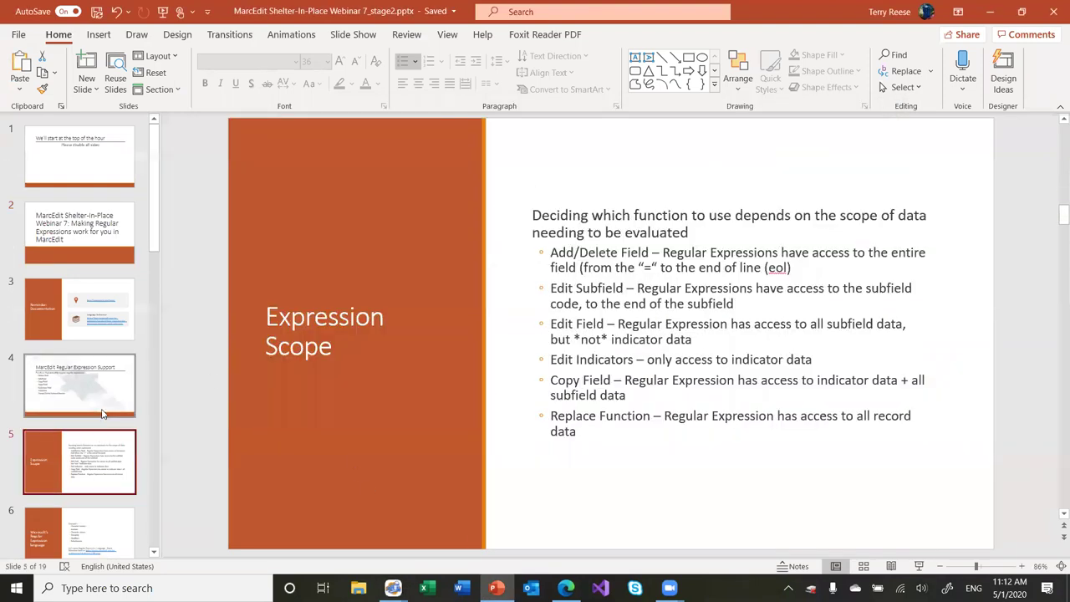
click(103, 413)
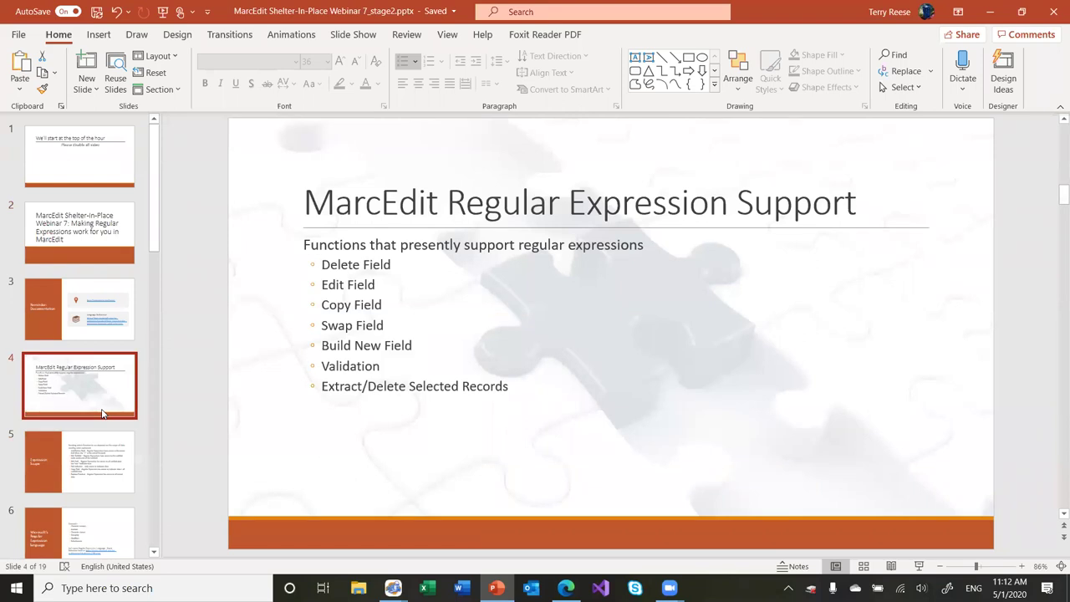
key(Down)
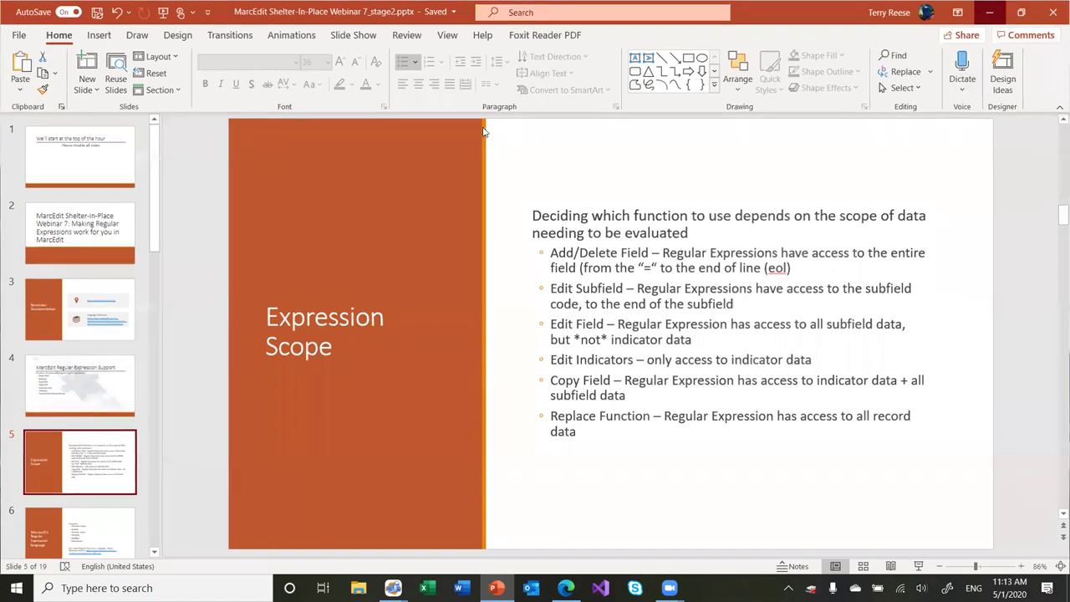
Switch to MarcEditor and open the record file regex_example.mrk.
key(super+d)
mouse_move(393, 588)
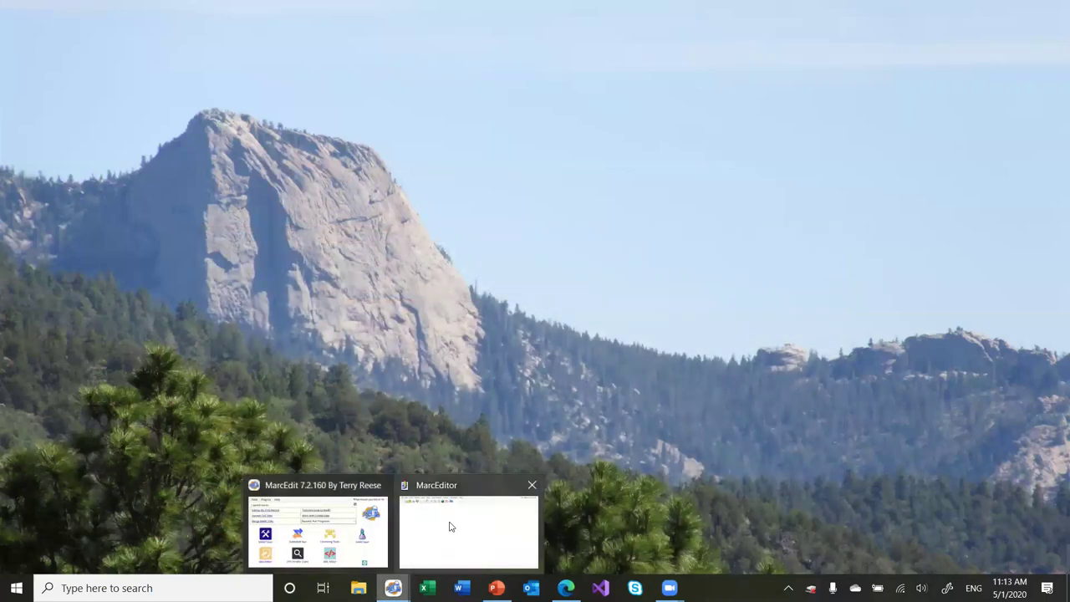
click(450, 527)
click(48, 28)
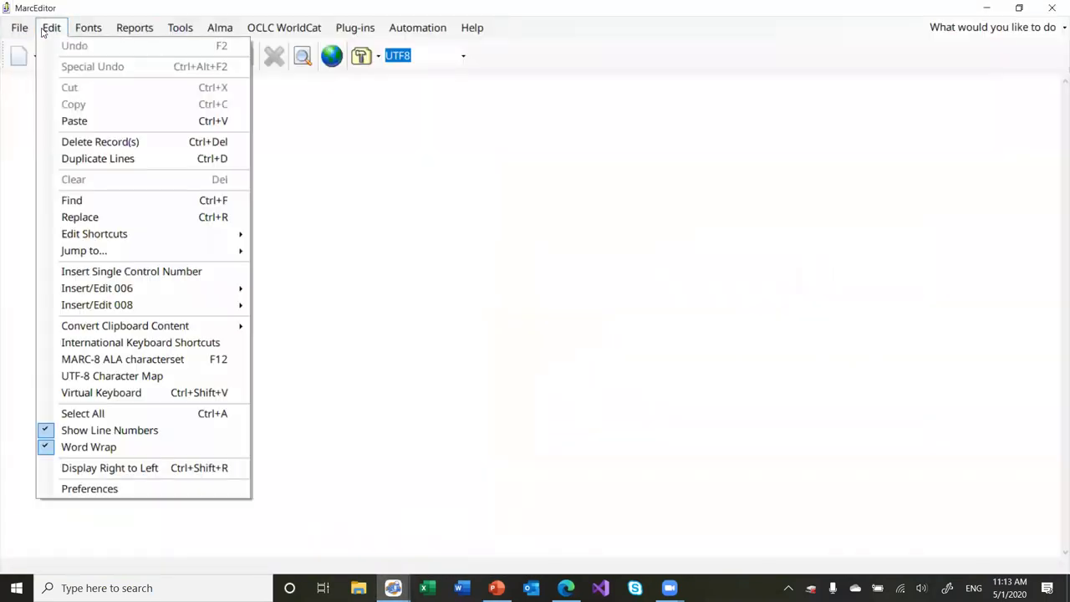
mouse_move(19, 28)
mouse_move(33, 106)
click(240, 130)
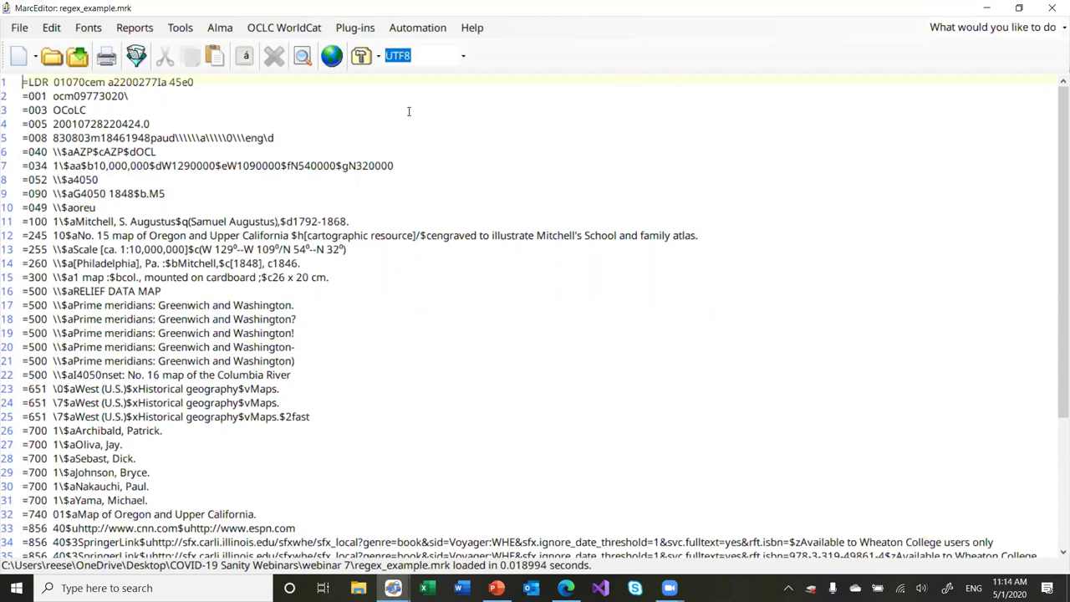
Open the Add/Delete Field utility and move its window off the start of the record text.
click(181, 28)
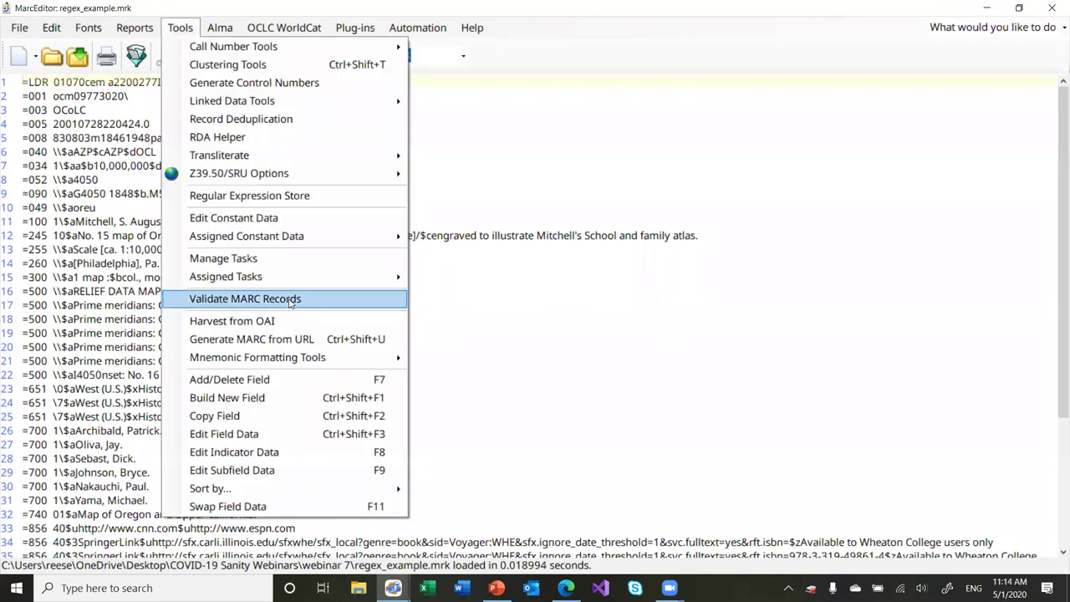
click(313, 382)
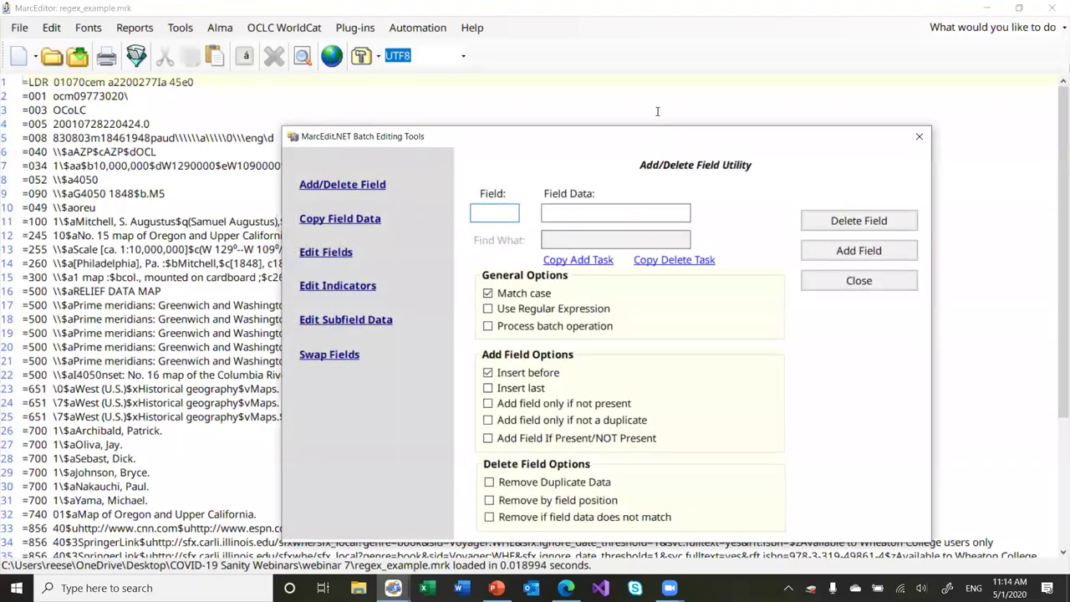
drag(650, 135, 700, 75)
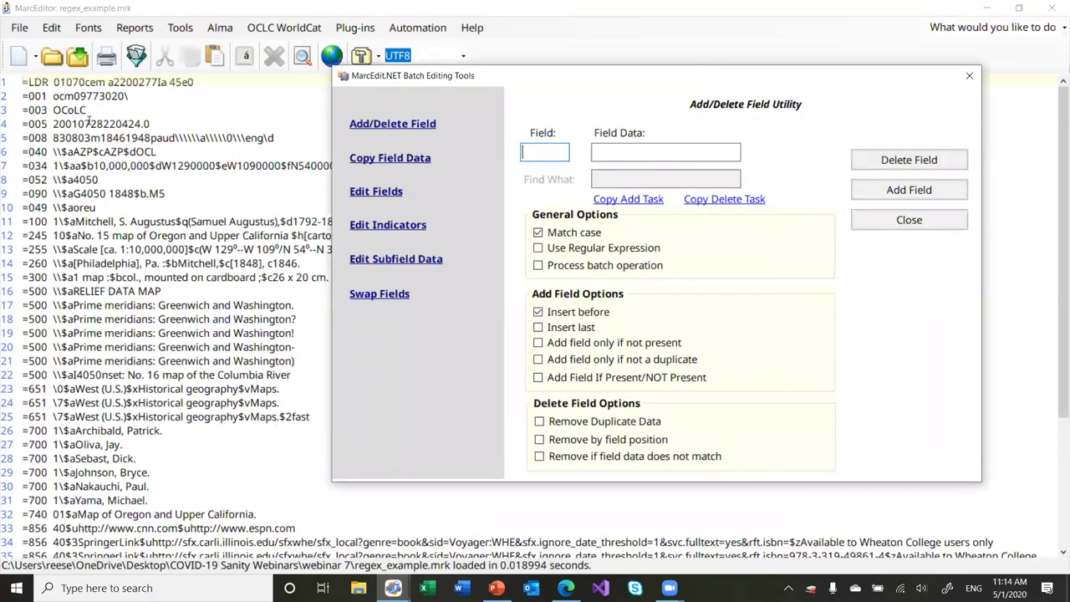
click(21, 110)
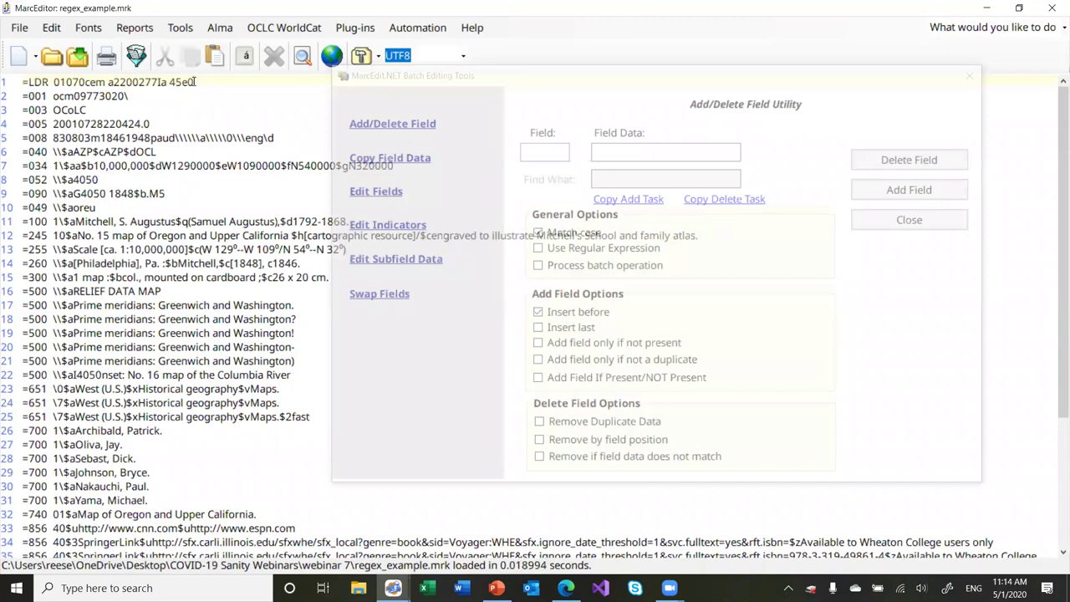
click(535, 77)
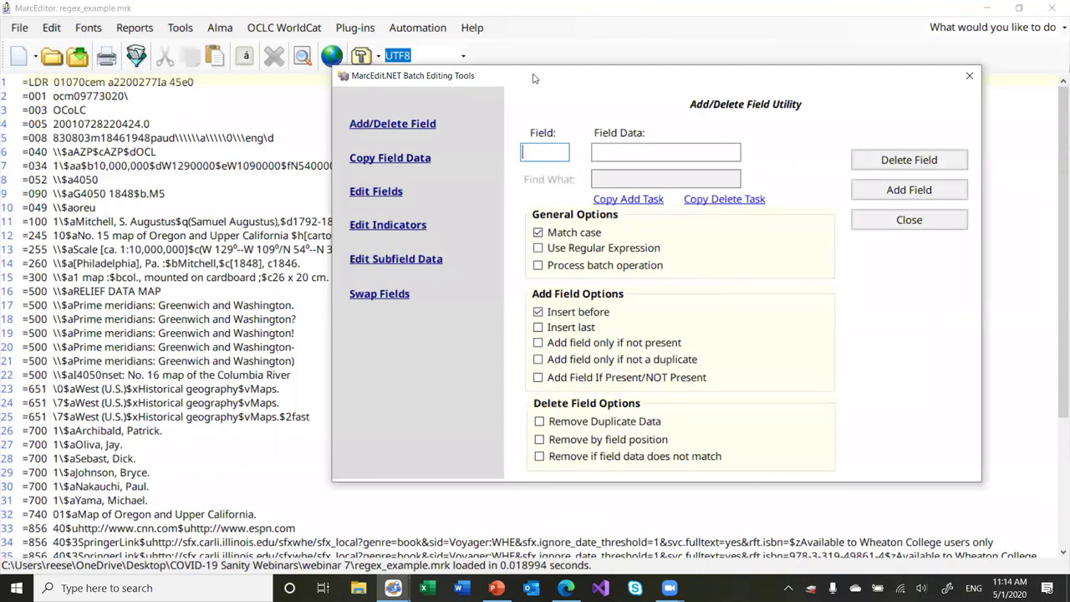
Enable Use Regular Expression and enter field 7xx with the field data pattern ^=7[0-9].{2}.
click(537, 248)
click(562, 154)
text(7xx)
click(608, 148)
text(^=7[0-9].{2})
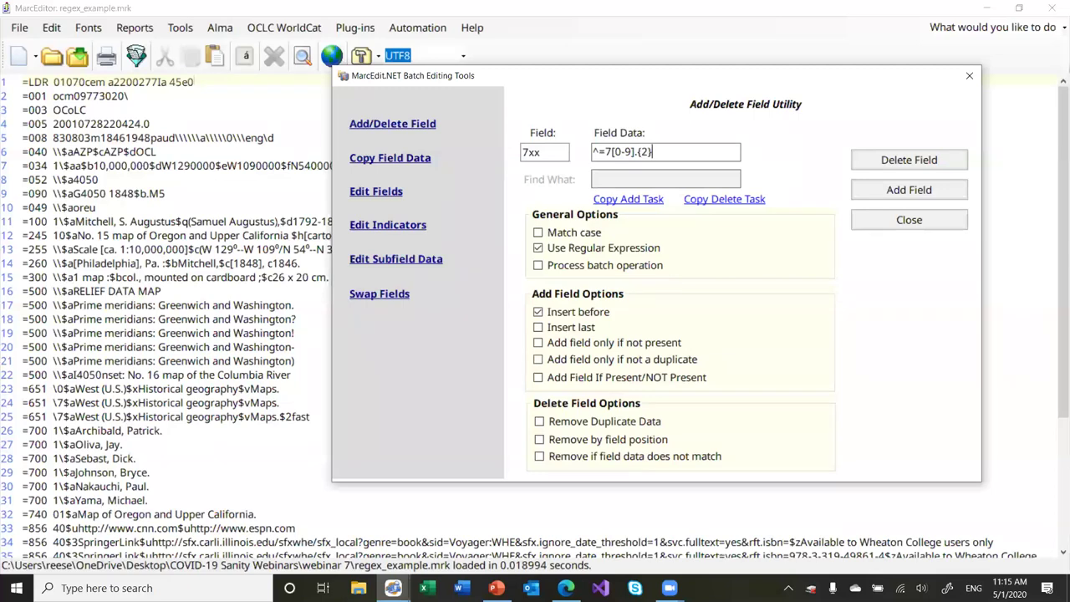
Rework the field data pattern into ^=7.. {2}1 to match 7xx fields with first indicator 1.
text(.{2})
key(Left)
key(Left)
key(Left)
key(Left)
key(Left)
key(Left)
key(Left)
key(BackSpace)
key(Right)
key(Right)
key(Right)
key(Right)
key(Right)
key(Right)
key(Right)
text(1)
click(651, 151)
key(shift+Left)
key(shift+Left)
key(shift+Left)
key(shift+Left)
key(shift+Left)
key(shift+Left)
key(shift+Left)
key(shift+Left)
text(..)
key(shift+Left)
Delete the 7xx fields that match the pattern and reverse the deletion with Special Undo.
click(926, 159)
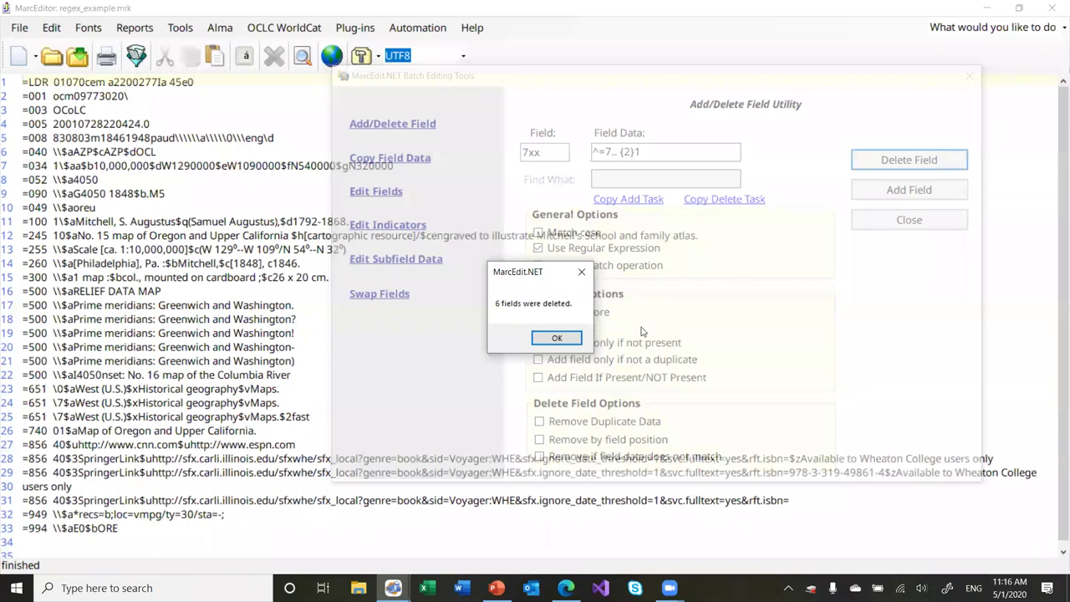
click(557, 337)
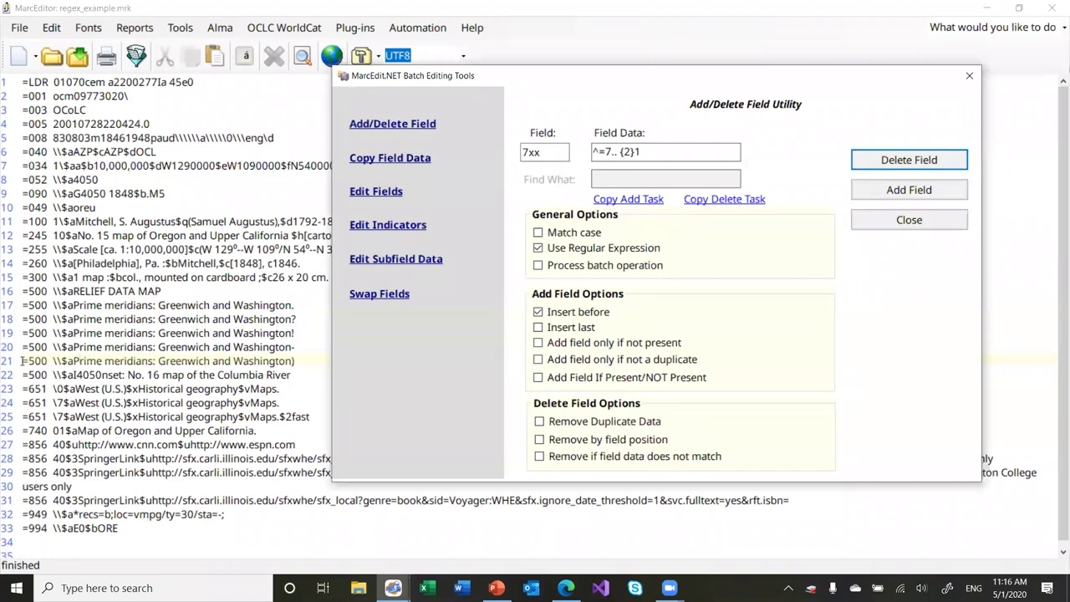
click(51, 29)
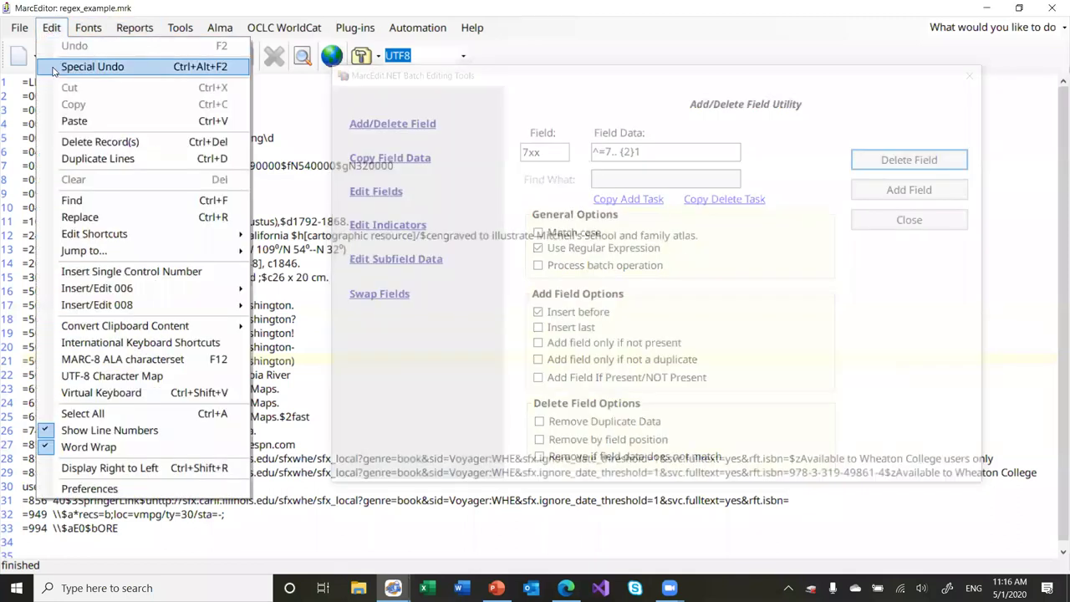
click(92, 67)
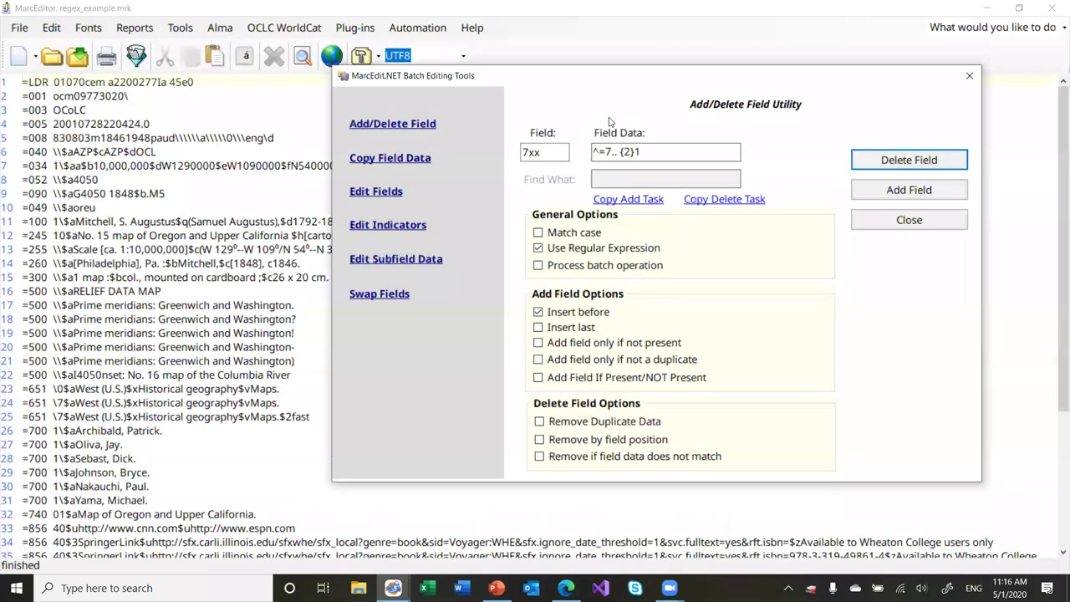
Switch to Copy Field Data, enable Use Regular Expressions and set the source field to 245.
click(377, 162)
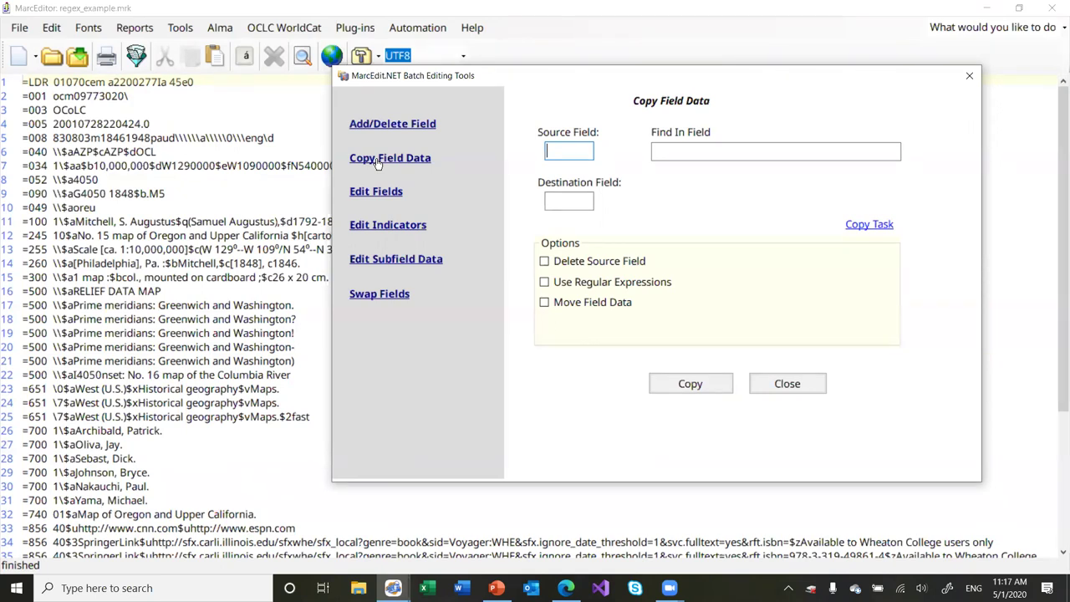
click(592, 288)
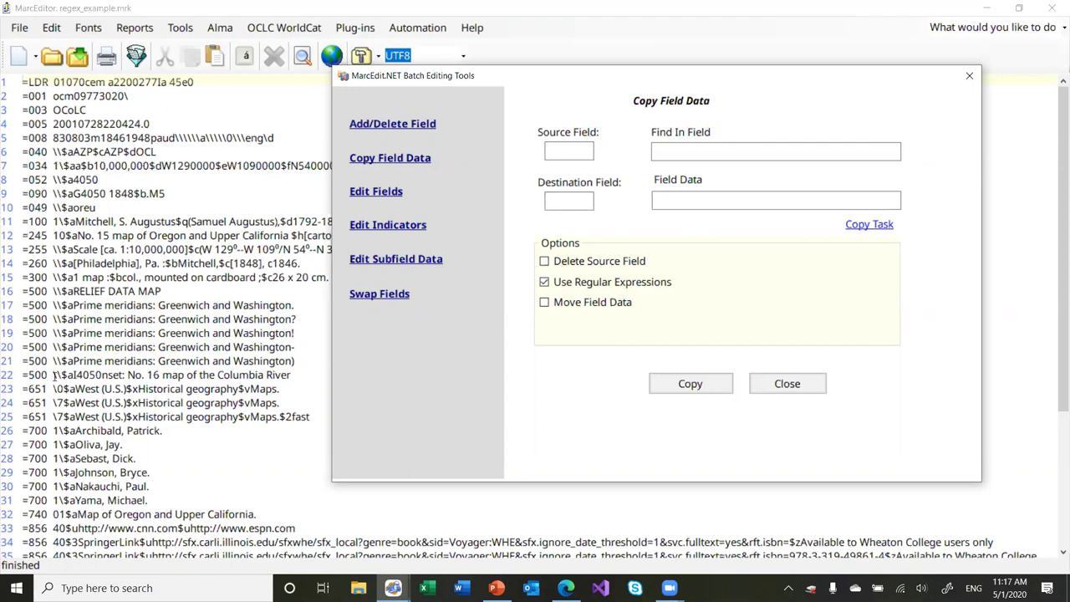
click(54, 375)
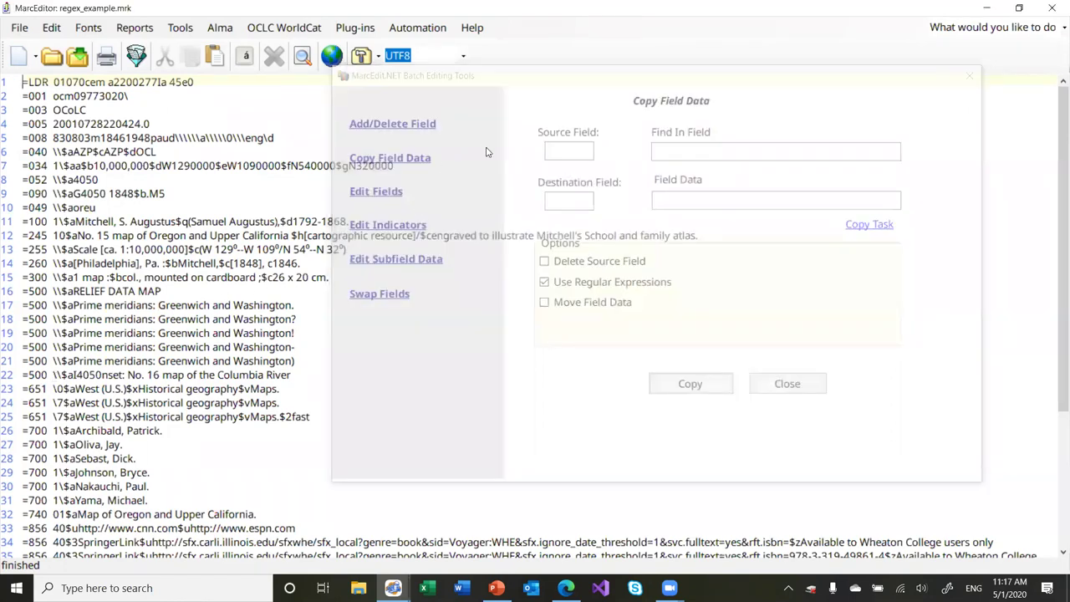
click(560, 154)
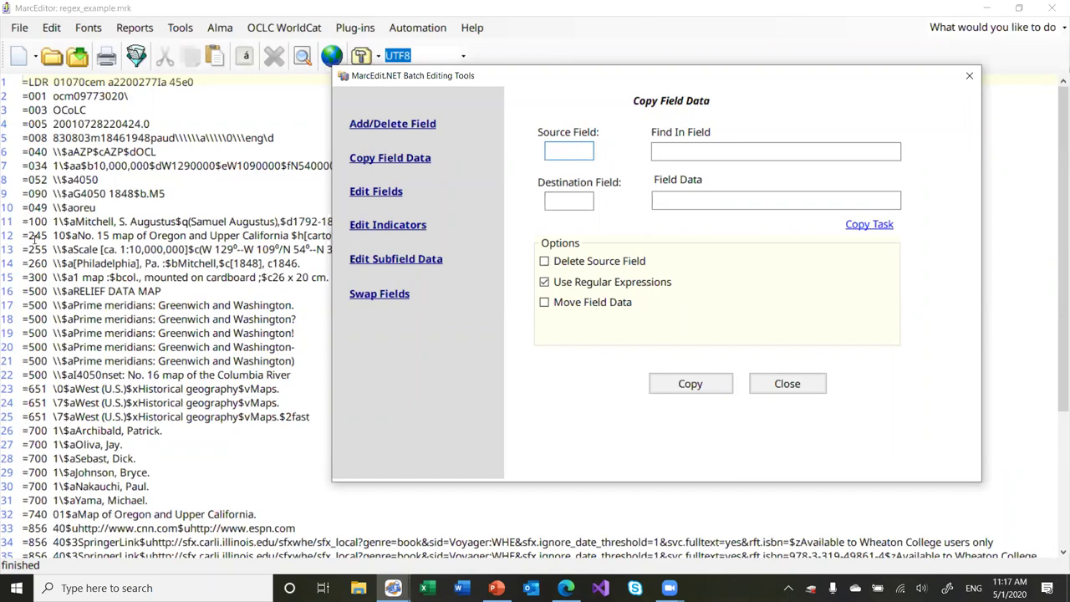
text(245)
key(Tab)
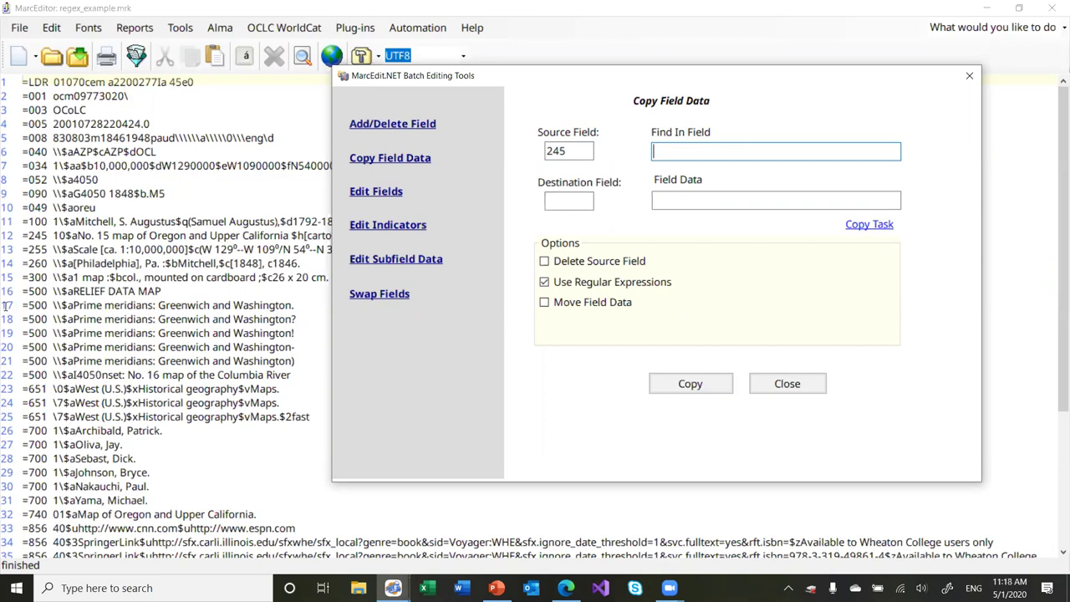
Check the 245 field's indicators in the record and enter (.{2})(\$a[^$]*)(.*) as the Find In Field pattern.
click(56, 236)
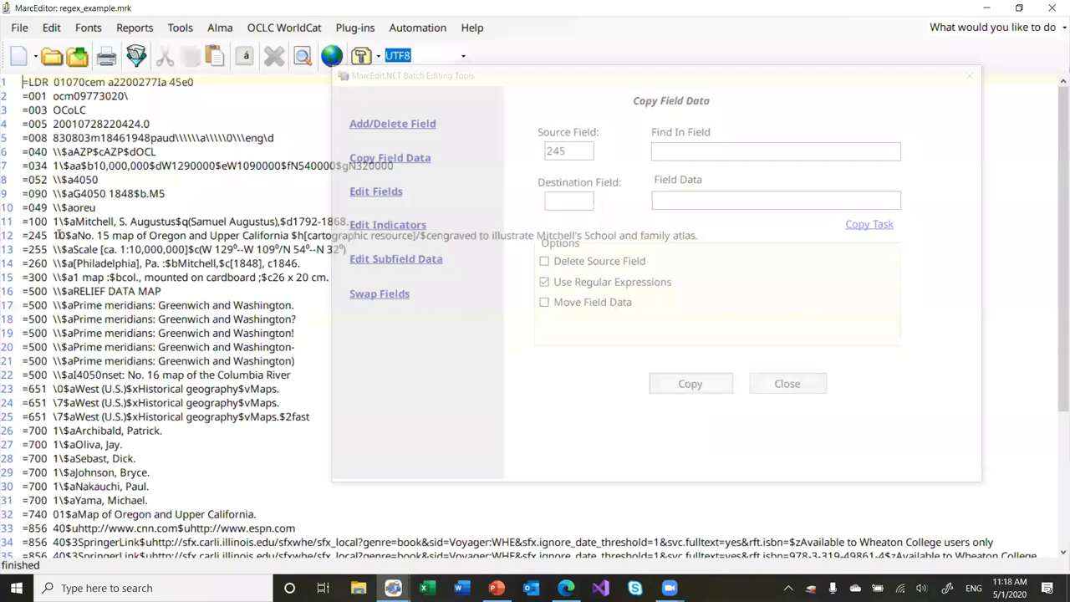
drag(52, 237, 70, 236)
click(704, 154)
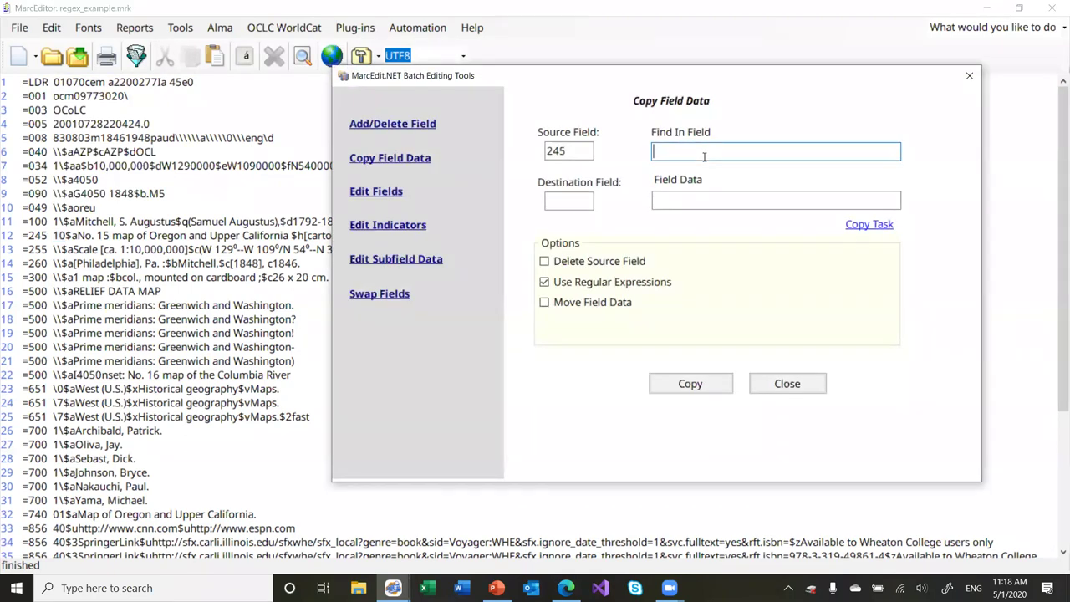
text((.{2})(\$a[$)
key(BackSpace)
text(^$]*)(.*))
Set destination field 246 with field data 99$2 and copy the 245 data into it.
click(579, 202)
text(246)
click(655, 200)
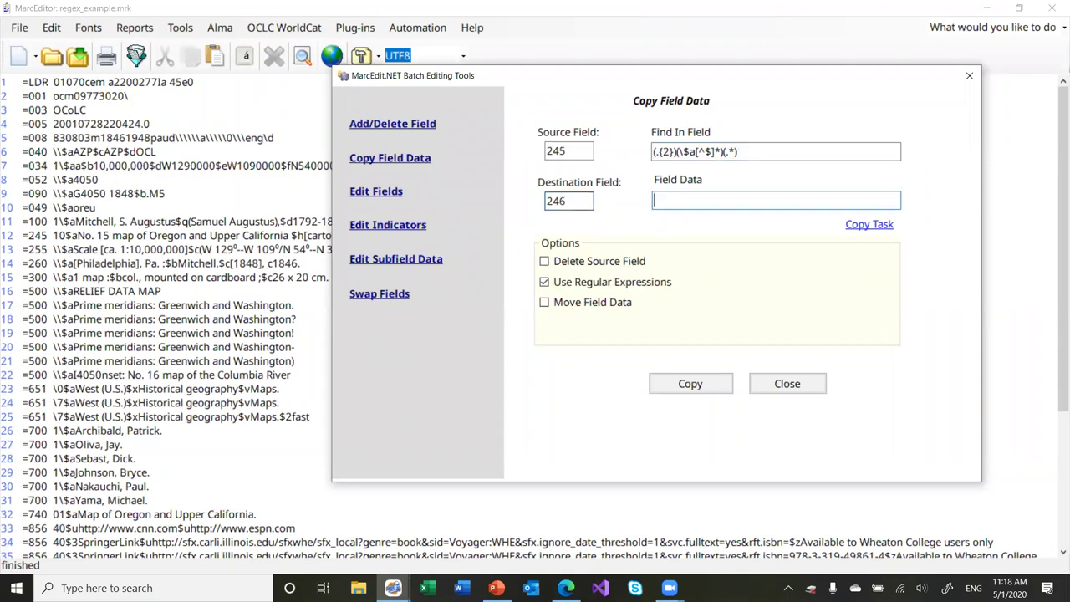
text(99$2)
click(687, 153)
click(679, 386)
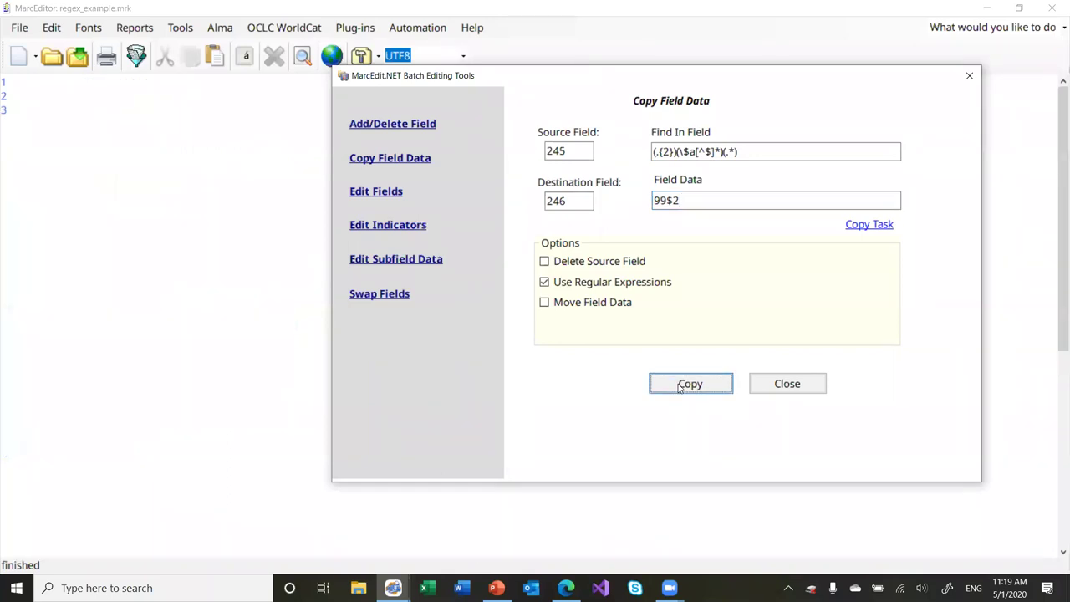
click(571, 340)
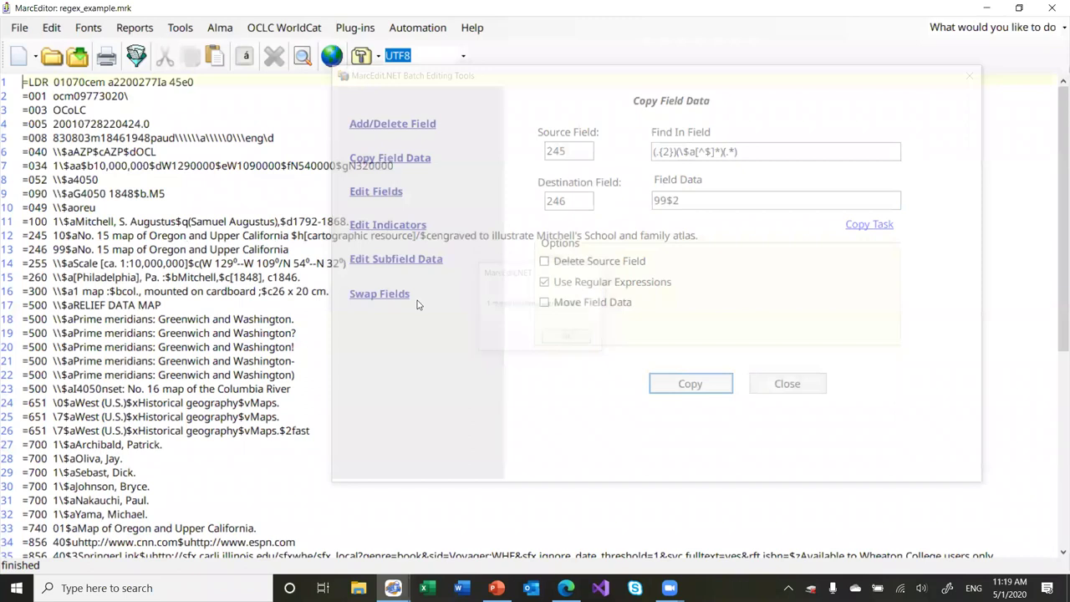
Inspect the new 246 field's indicators and reverse the copy with Special Undo.
click(60, 249)
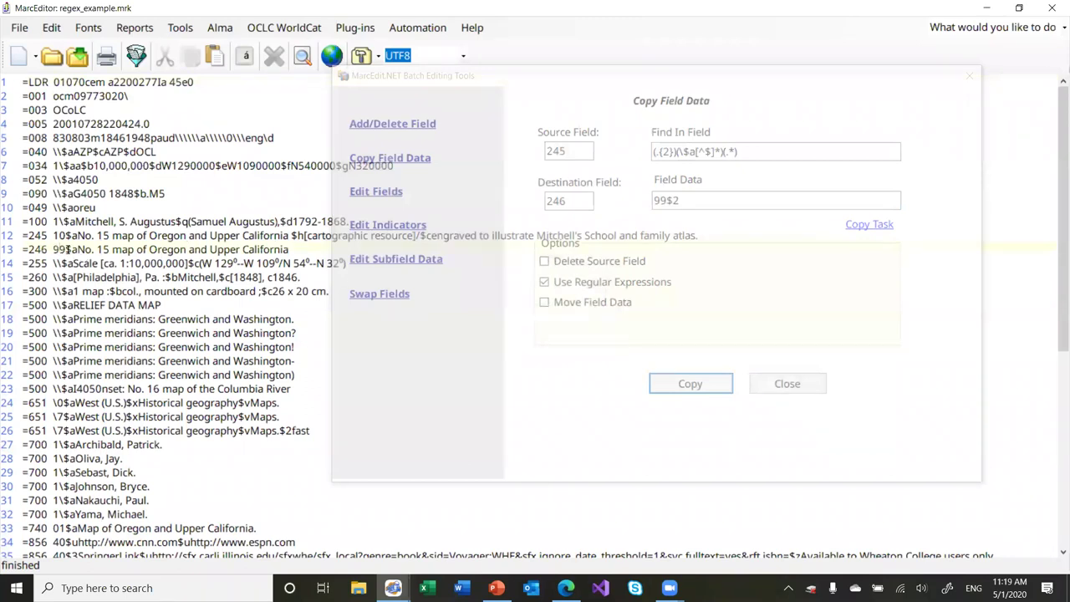
double_click(59, 249)
click(57, 29)
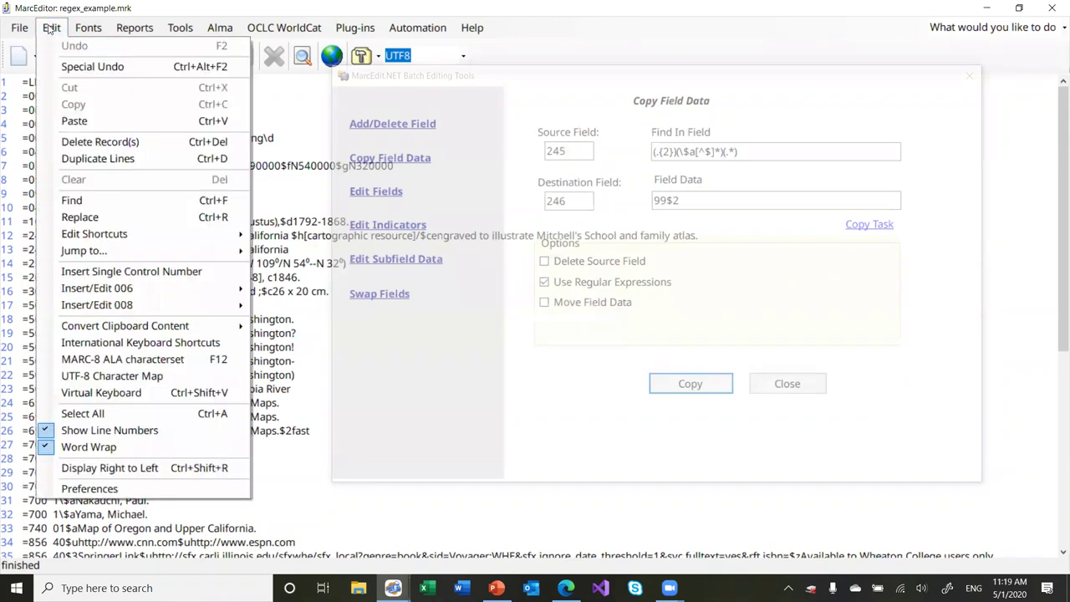
click(388, 203)
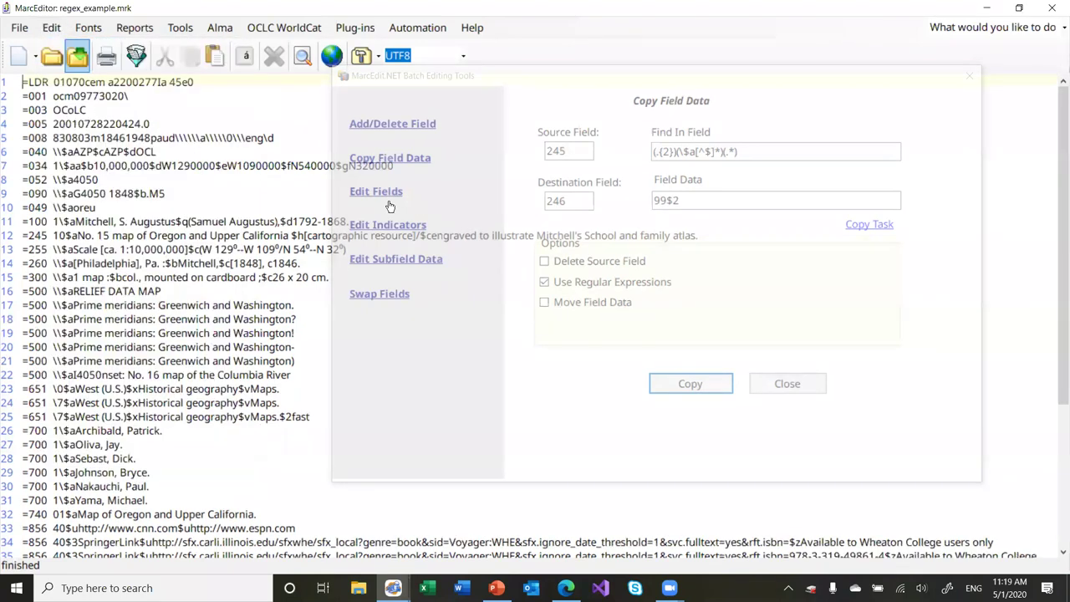
Set up Edit Field Data for field 245 with regular expressions enabled and (\$a[^$]*)(.*) as the find pattern.
click(379, 194)
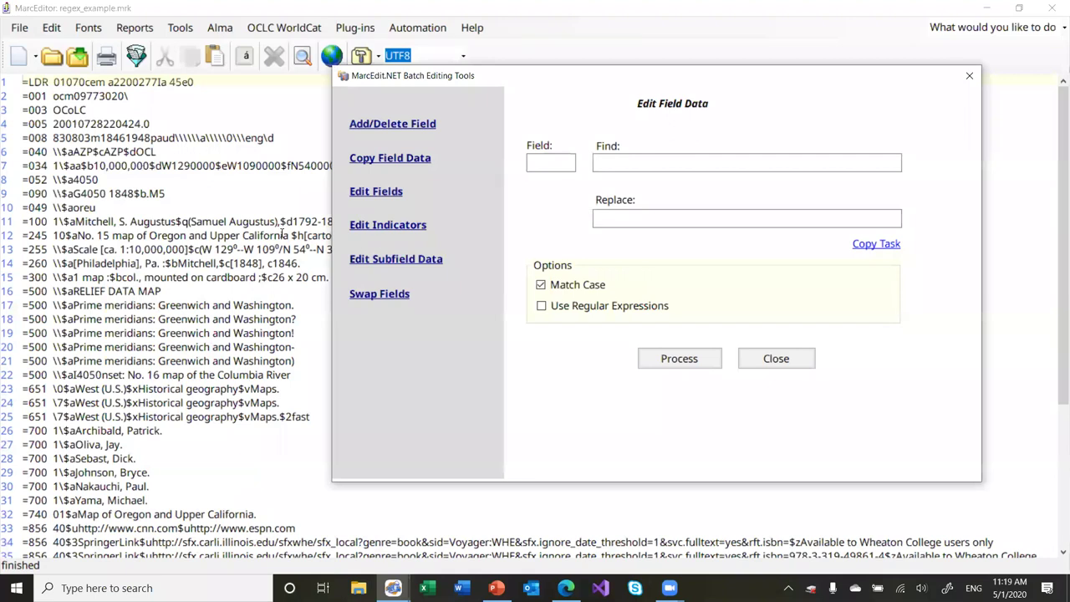
click(533, 163)
click(542, 306)
click(534, 158)
text(245)
key(Tab)
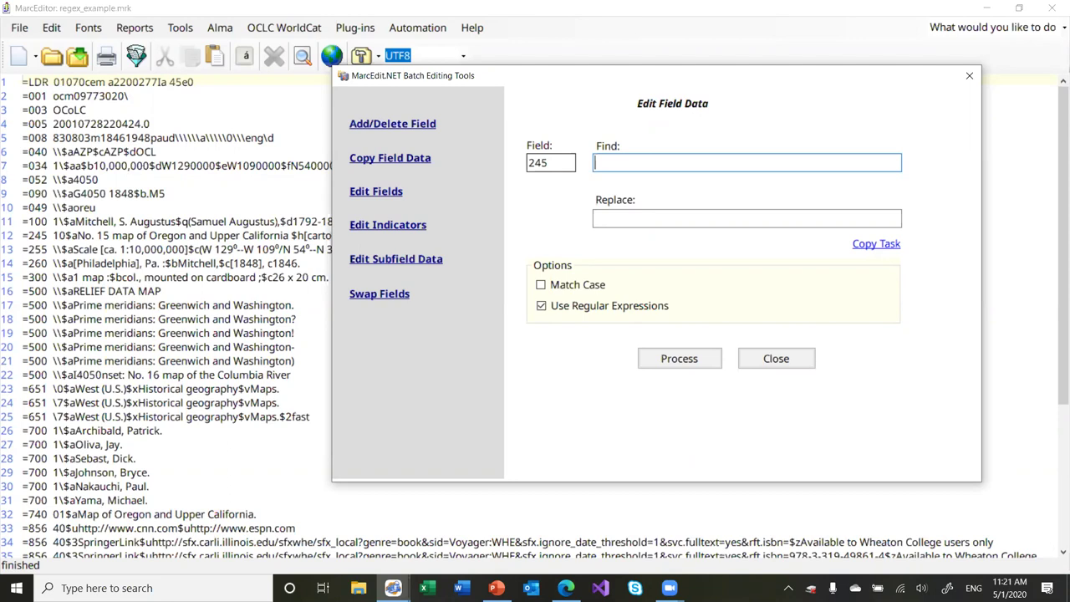
text((\$a(^$]*(.*))
Set the replacement to $1 and process the edit so field 245 keeps only subfield a.
click(602, 218)
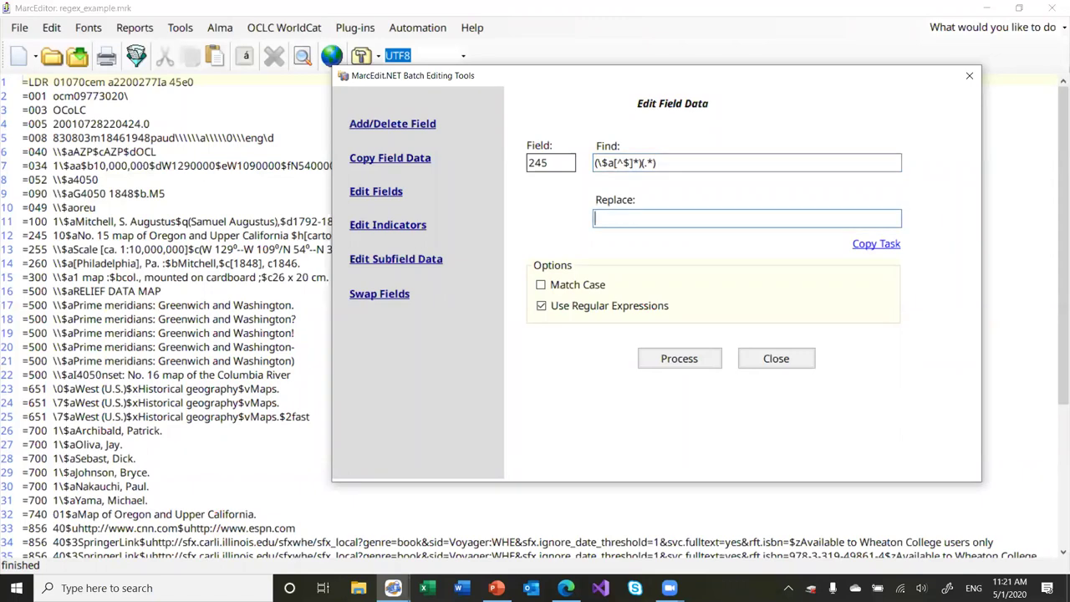
text($1)
click(662, 358)
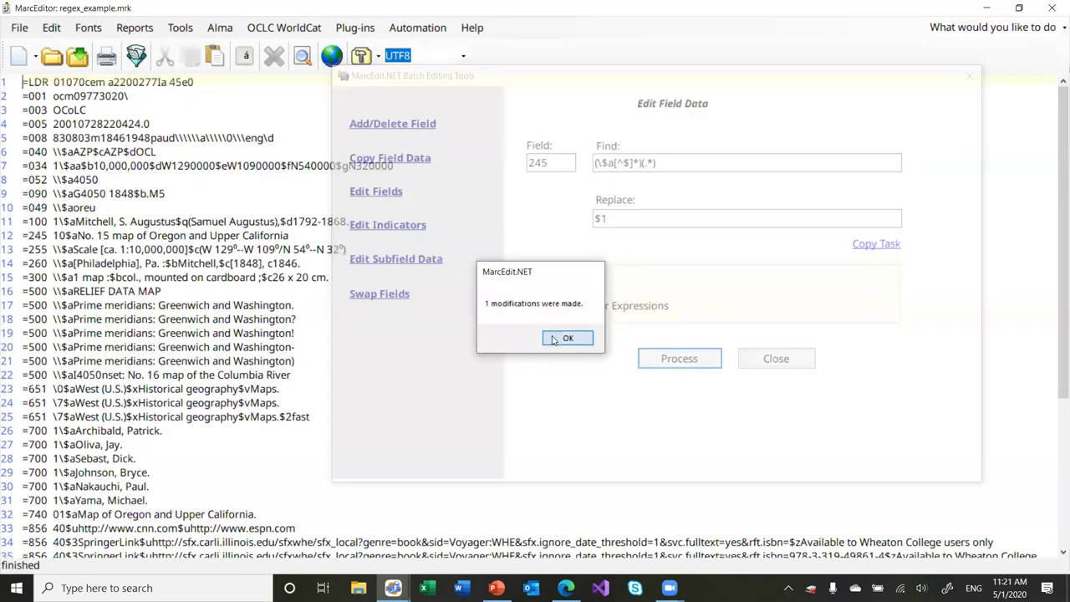
click(568, 338)
Inspect the shortened 245 field and reverse the edit with Special Undo.
click(123, 235)
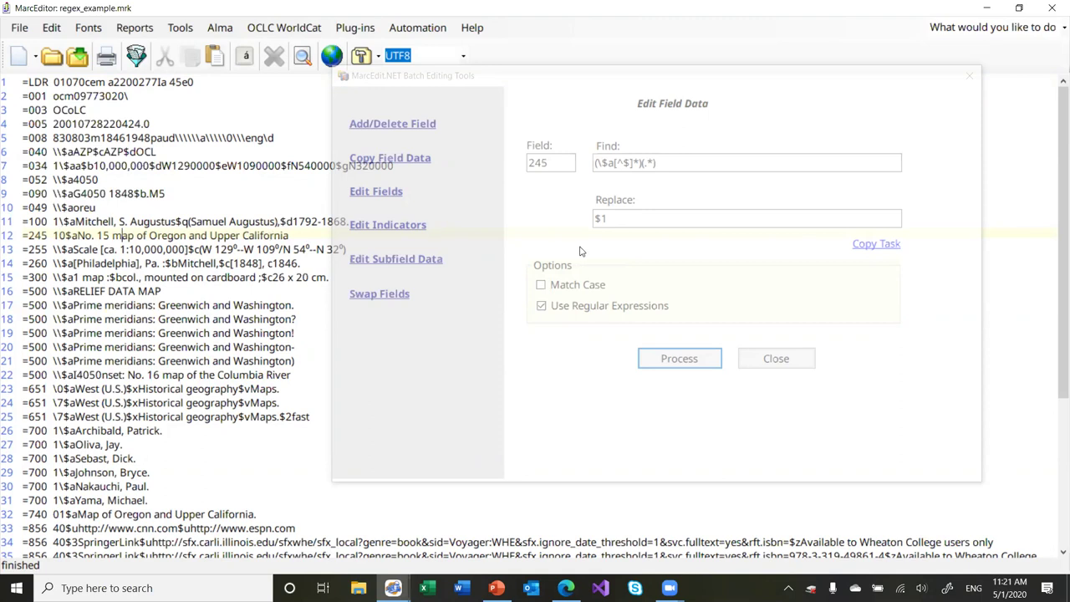
click(606, 215)
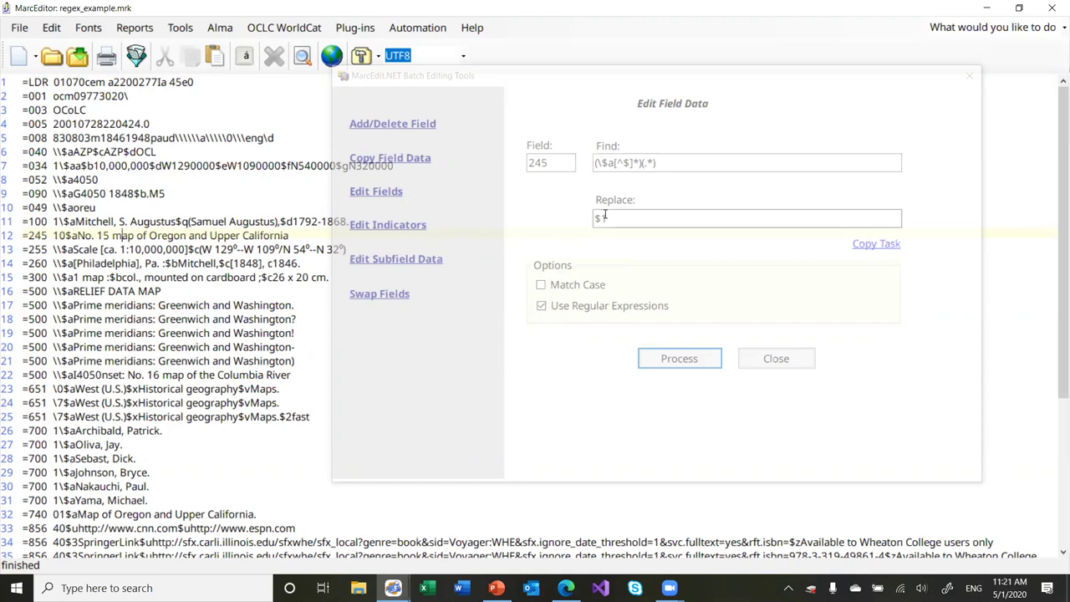
click(296, 237)
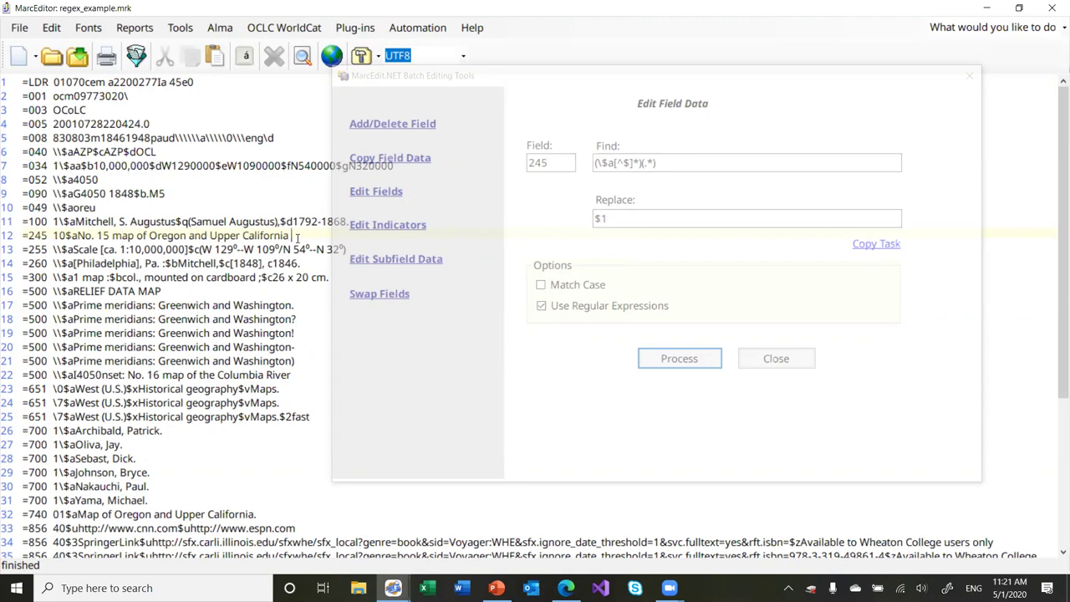
click(51, 27)
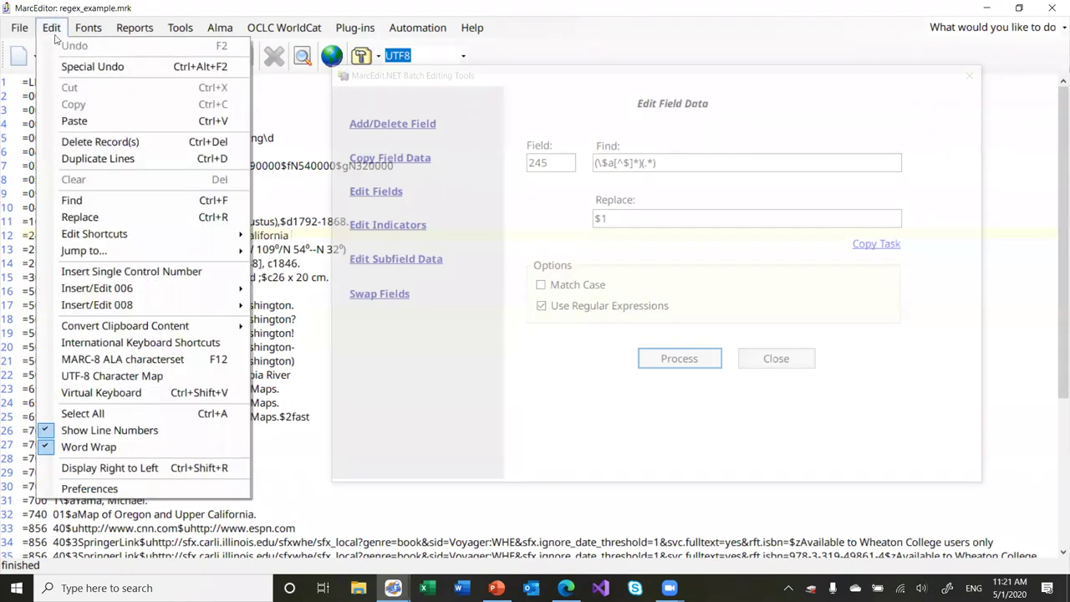
click(64, 66)
Extend the replacement after $1 with a line break and a 246 field using indicators 98 (\n=246 98).
click(617, 216)
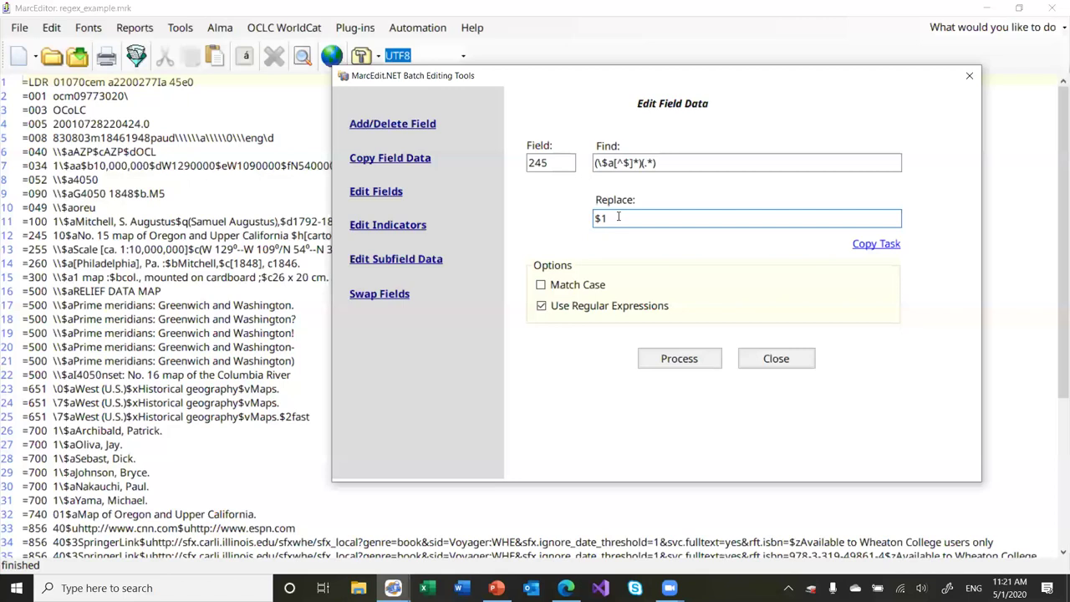
text(=246)
text( 99)
key(BackSpace)
key(BackSpace)
text(10)
key(BackSpace)
key(BackSpace)
text(98)
Complete the replacement as $1$2\n=246 98$1 and process it to generate a 246 field from the 245.
click(607, 219)
text($2)
key(Right)
key(Right)
key(Right)
key(Right)
key(Right)
key(Right)
key(Right)
key(Right)
key(Right)
key(Right)
text($1)
click(679, 359)
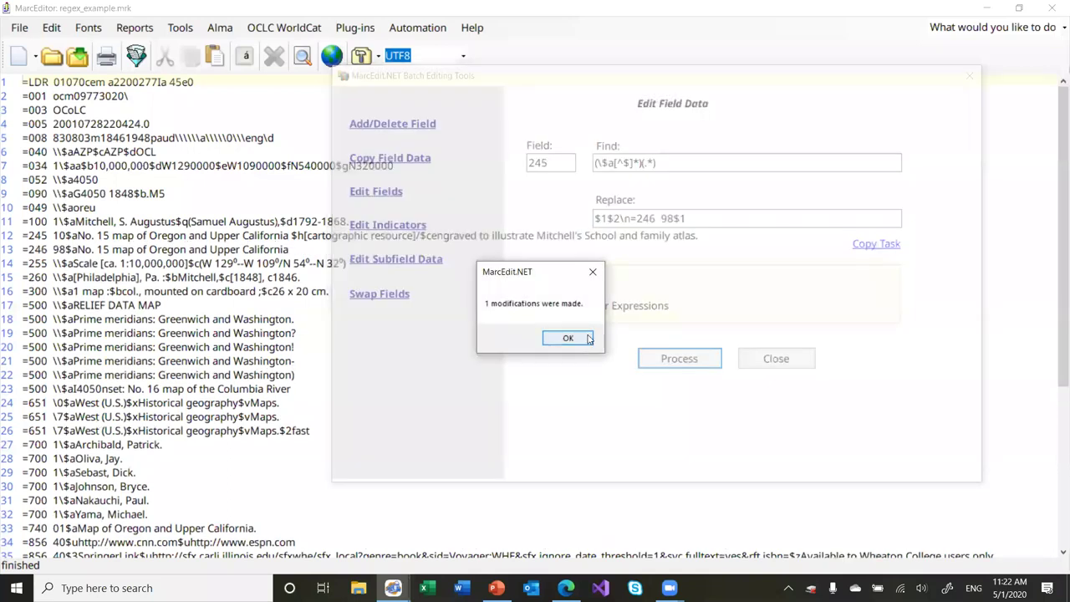
click(566, 337)
Inspect the generated 246 field and reverse the edit with Special Undo.
click(150, 249)
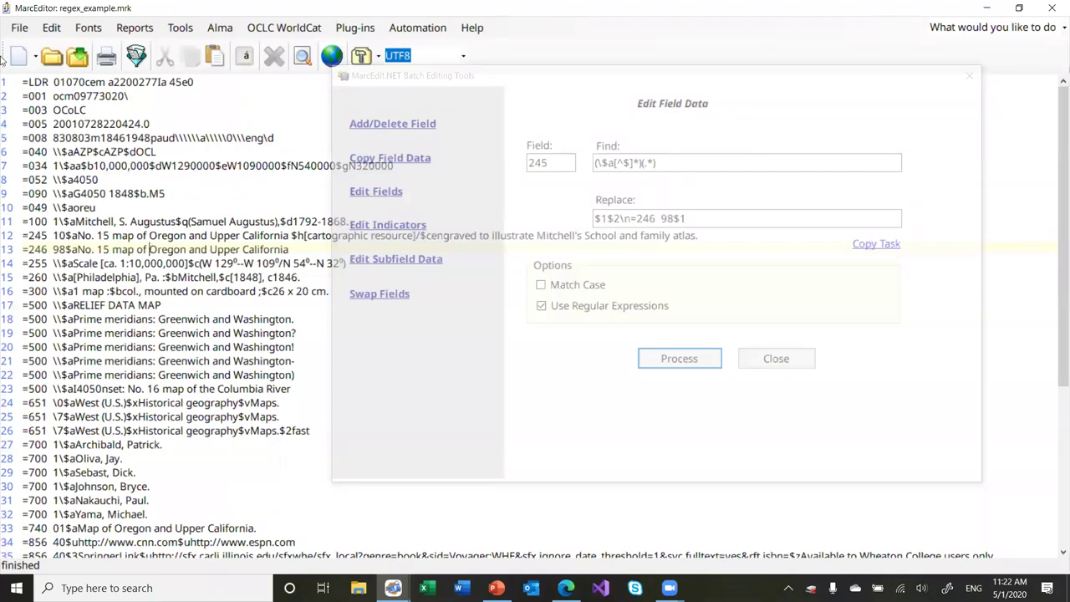
click(51, 27)
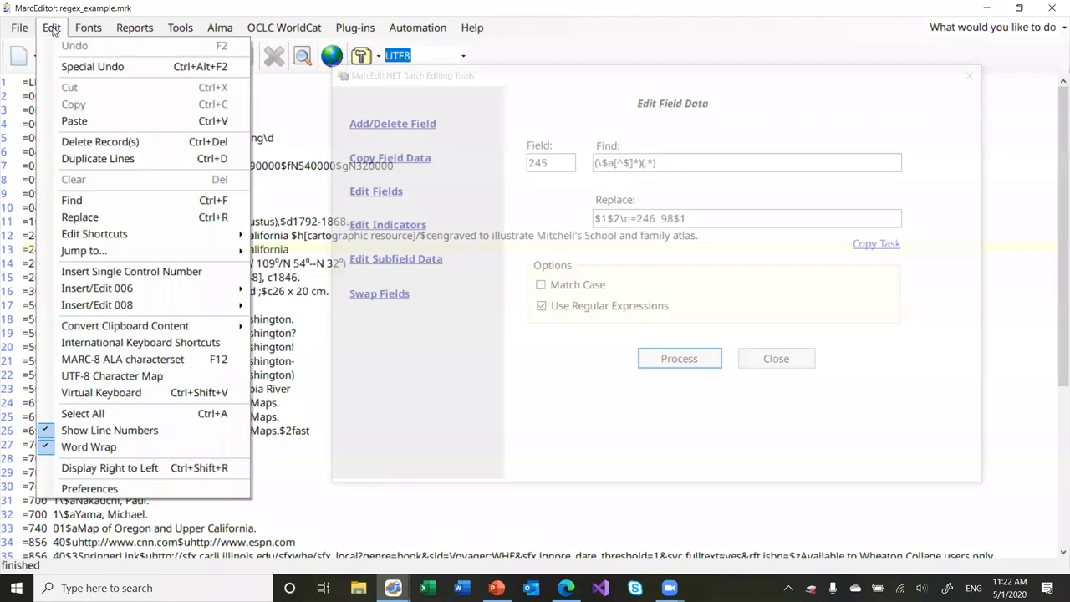
click(75, 69)
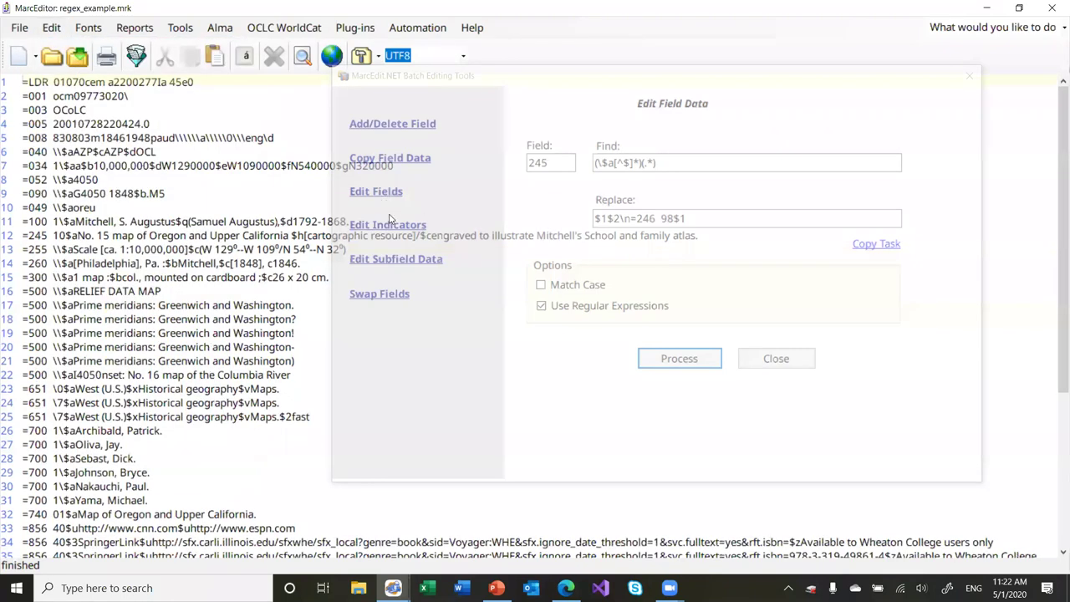
View the Edit Indicators utility, open Edit Subfield Data, and look at the record's fields.
click(389, 227)
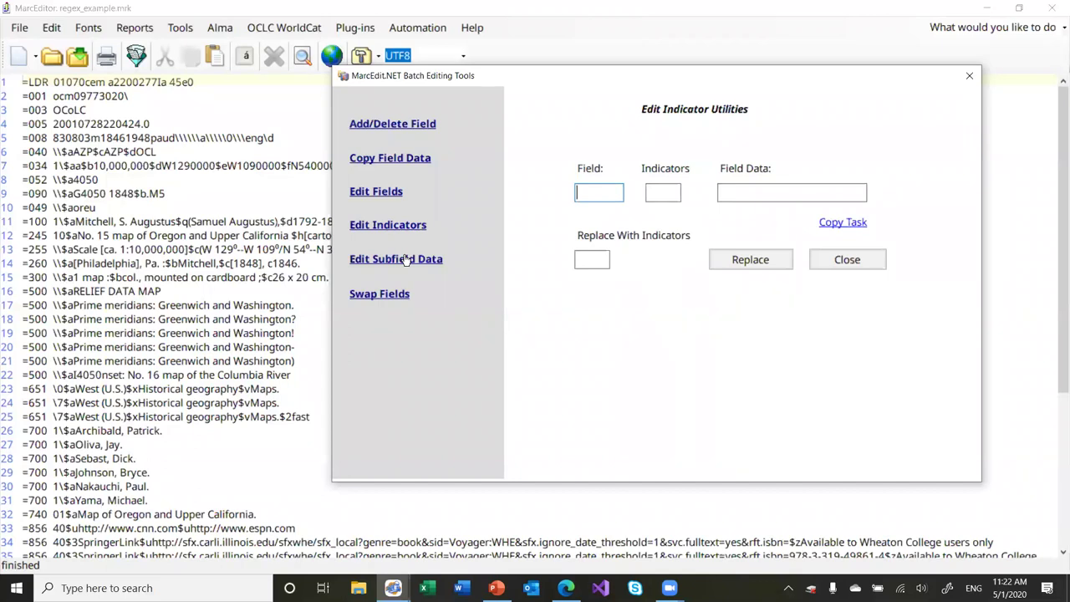
click(405, 260)
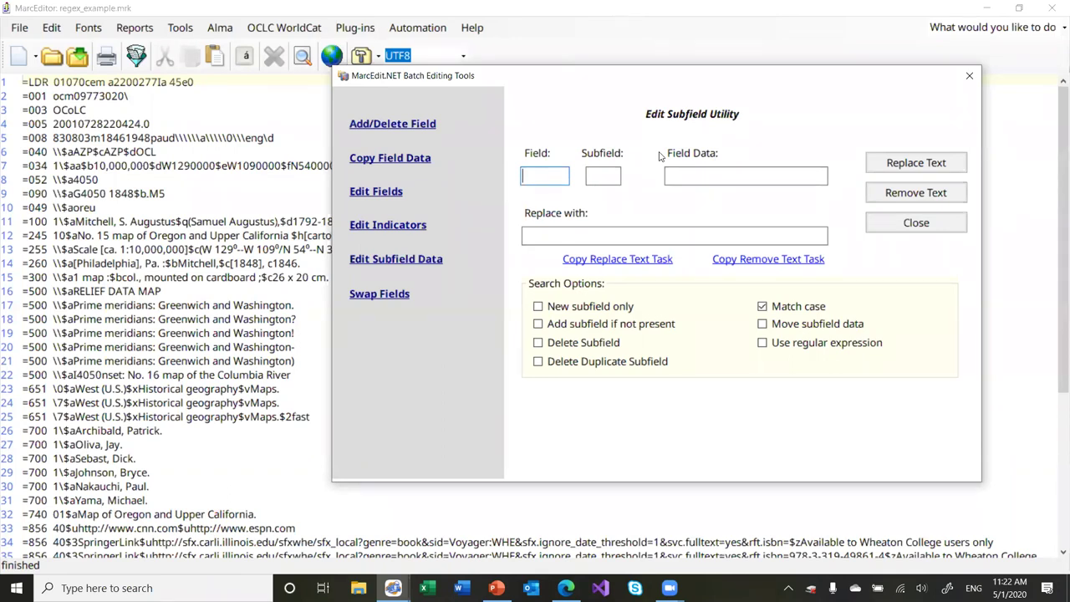
click(70, 306)
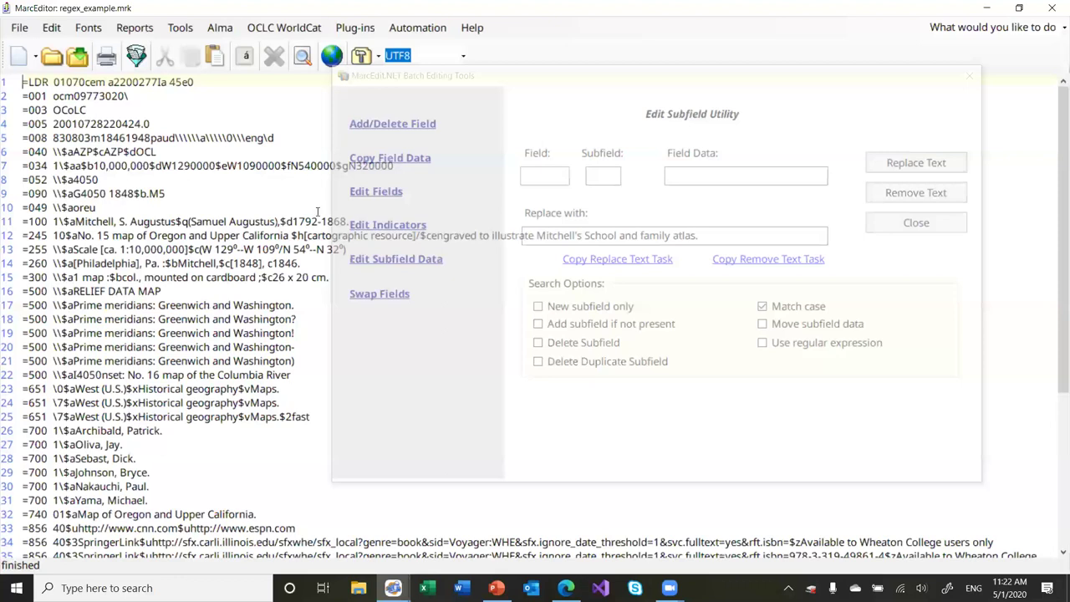
Set the subfield edit to find (.*) in field 245 subfield a and replace it with replacewith.
click(544, 182)
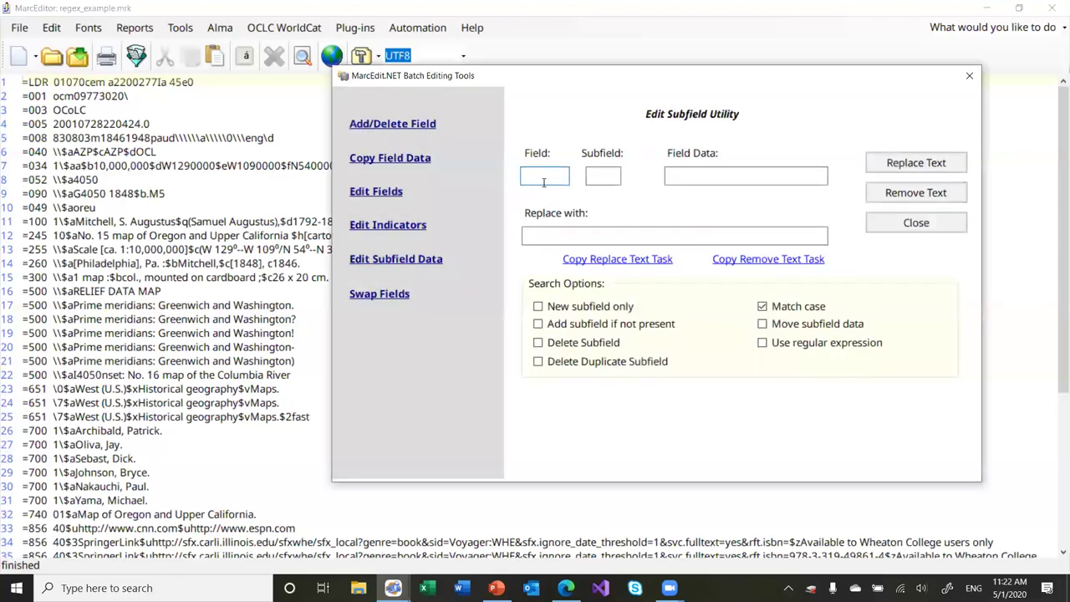
text(245)
key(Tab)
text(a)
key(Tab)
text((.*))
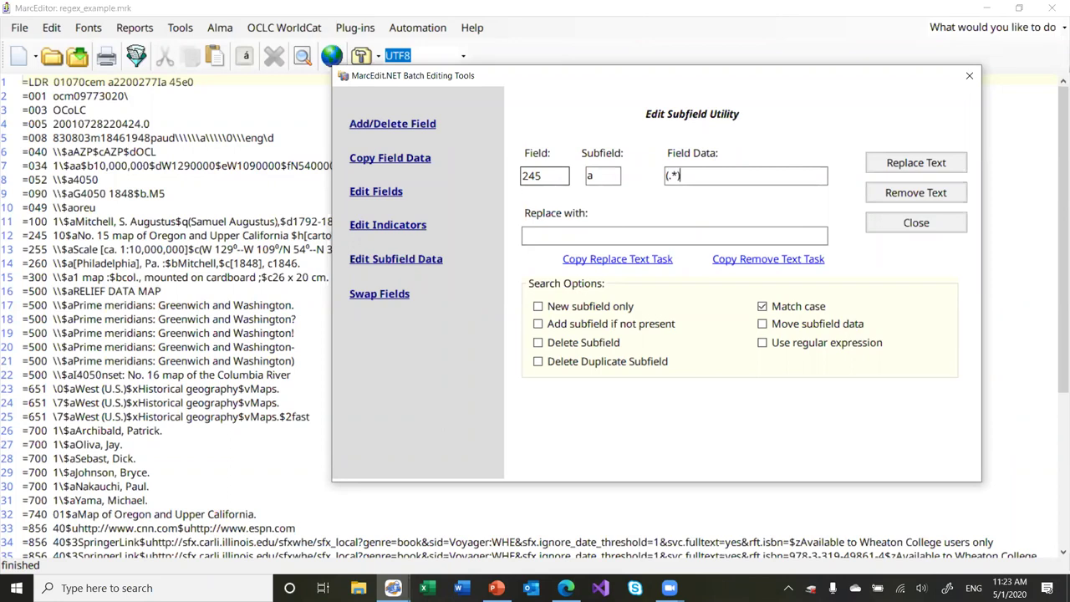
click(524, 235)
text(replacewith)
Try the 245 subfield a replacement with Move subfield data enabled.
click(763, 325)
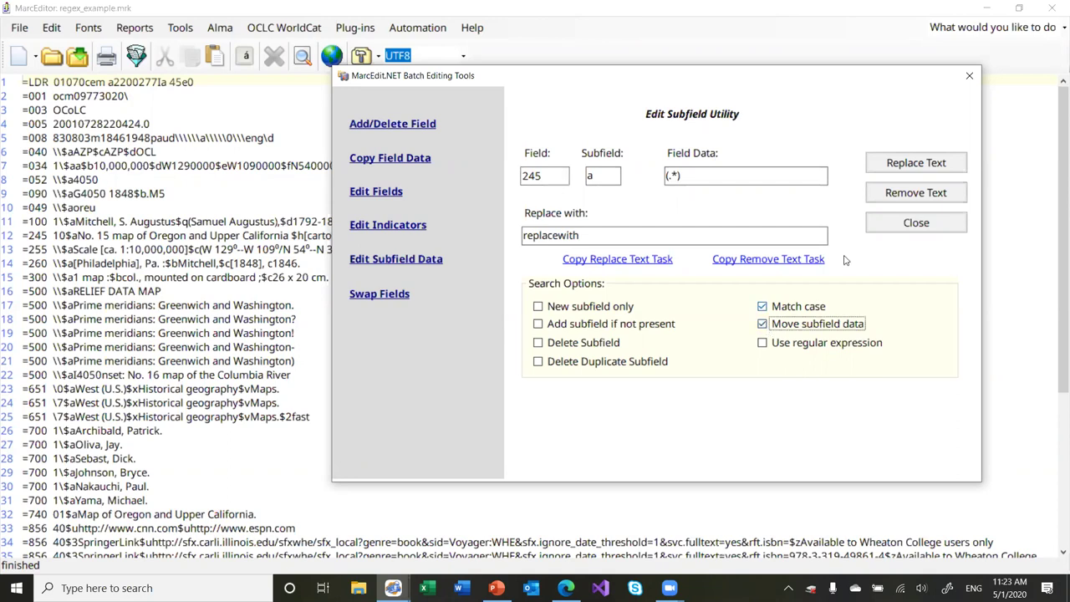
click(909, 165)
click(527, 336)
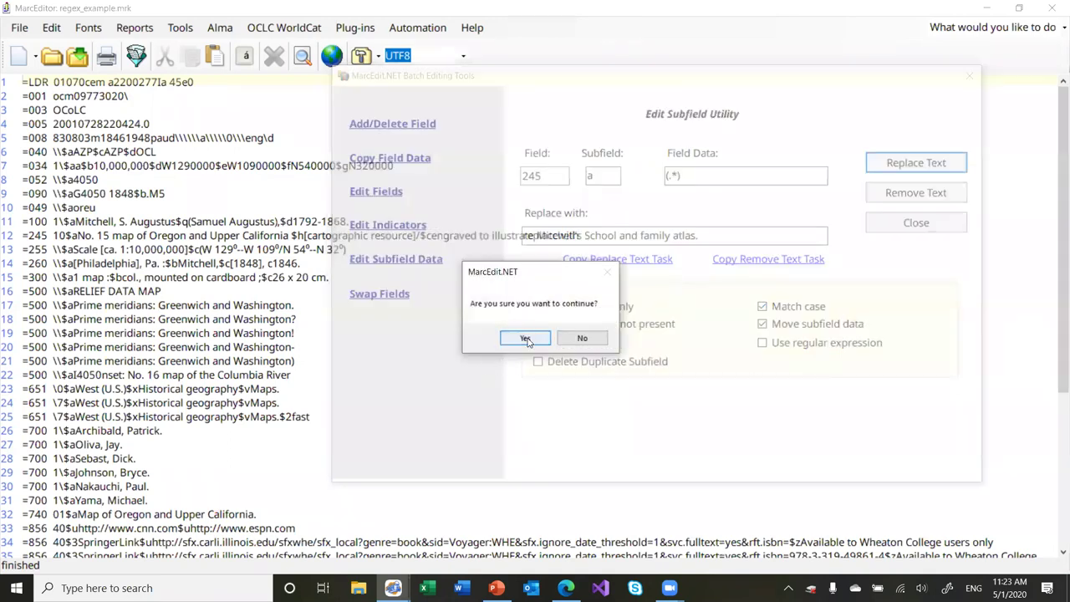
click(566, 339)
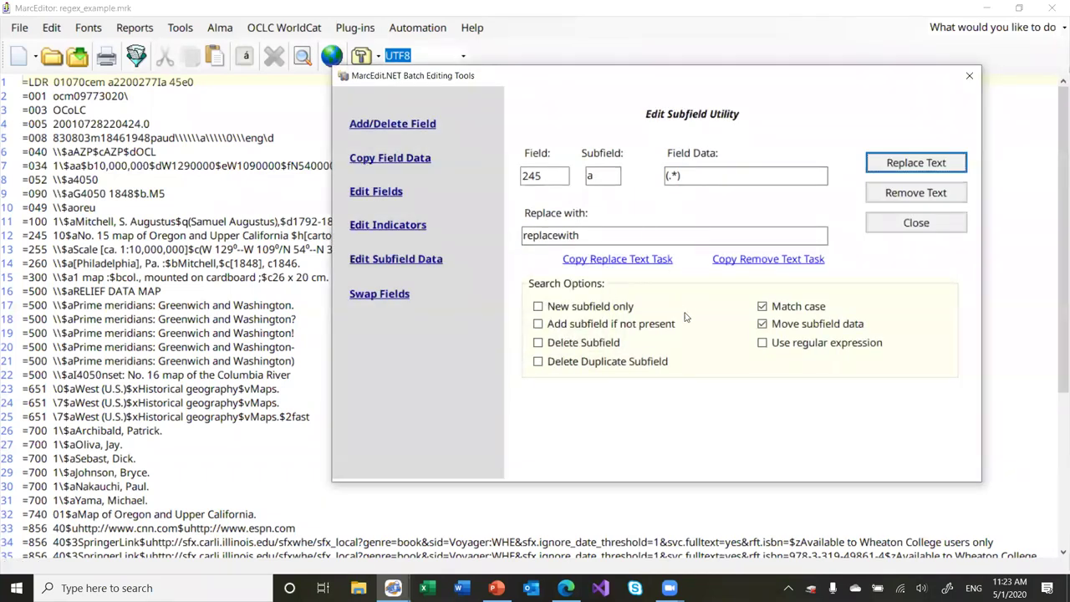
Turn off Move subfield data, enable Use regular expression, and run the replacement on 245 subfield a.
click(762, 325)
click(761, 343)
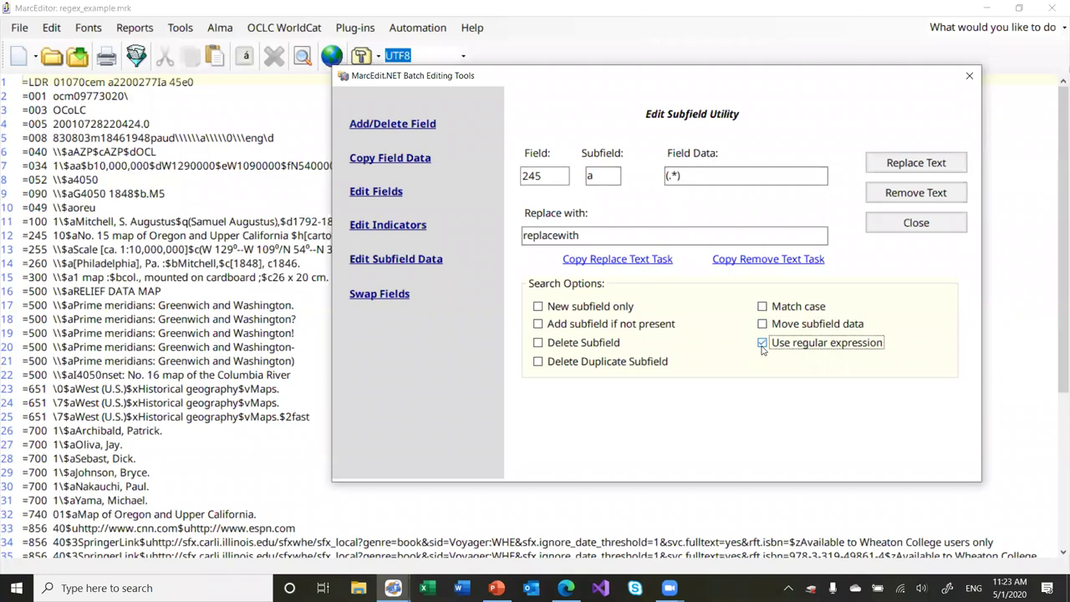
click(897, 172)
click(525, 338)
click(585, 338)
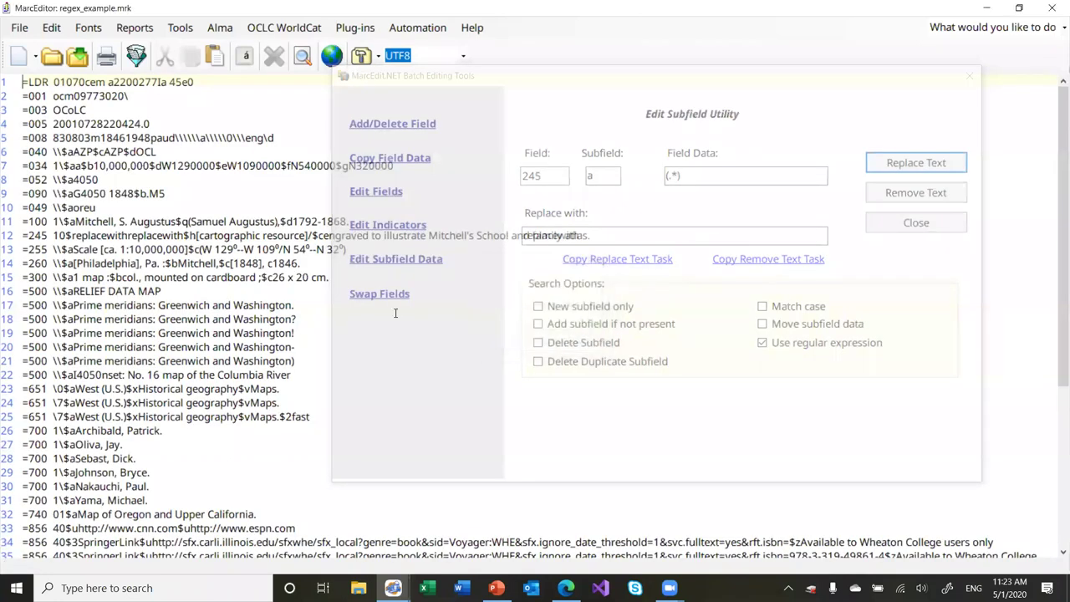
Inspect the altered 245 field, close the batch editing tools, and reverse the edit with Special Undo.
click(67, 235)
click(906, 224)
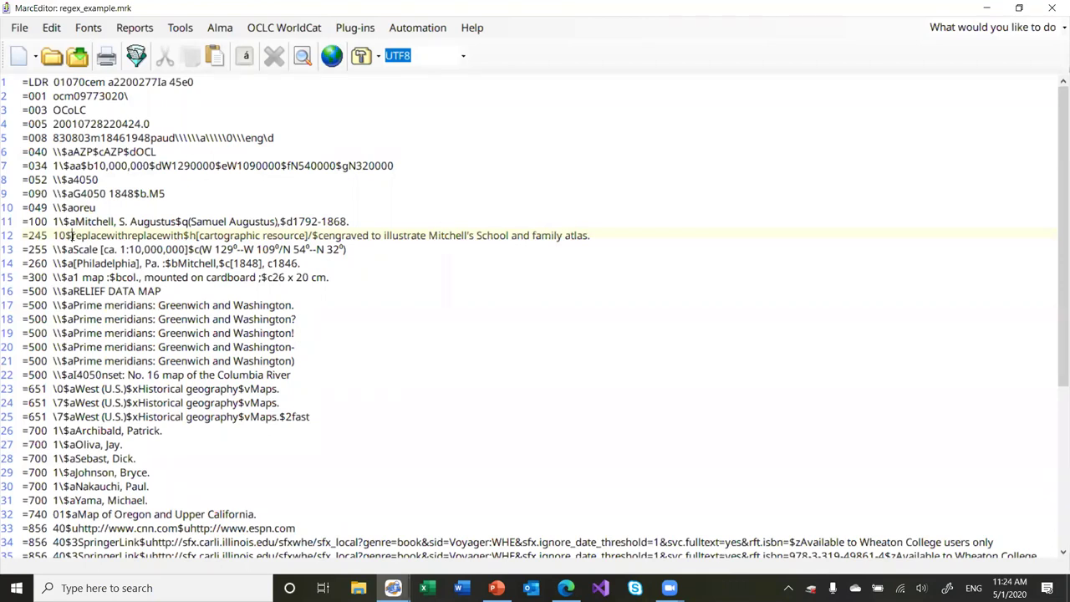
click(51, 28)
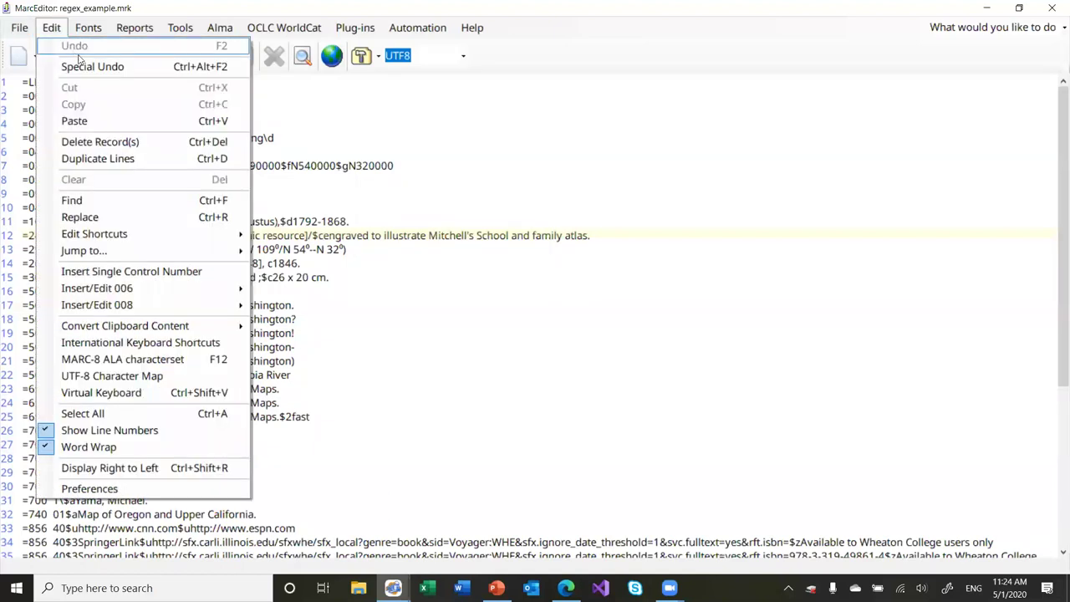
click(84, 66)
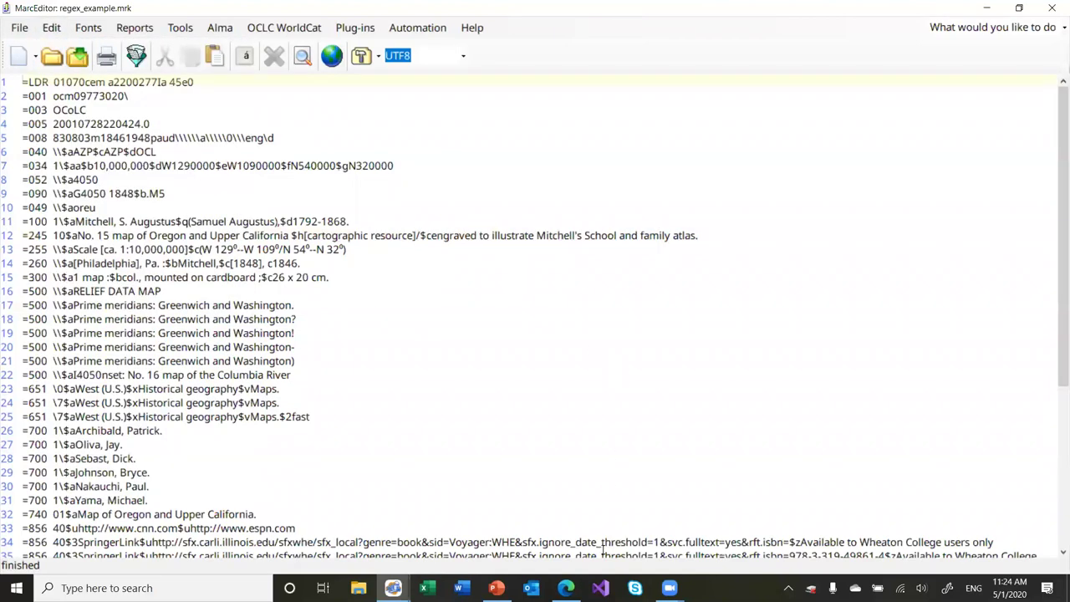
Reopen the Edit Subfield Utility and set it to find (.)(.*) in field 245 subfield a.
click(51, 28)
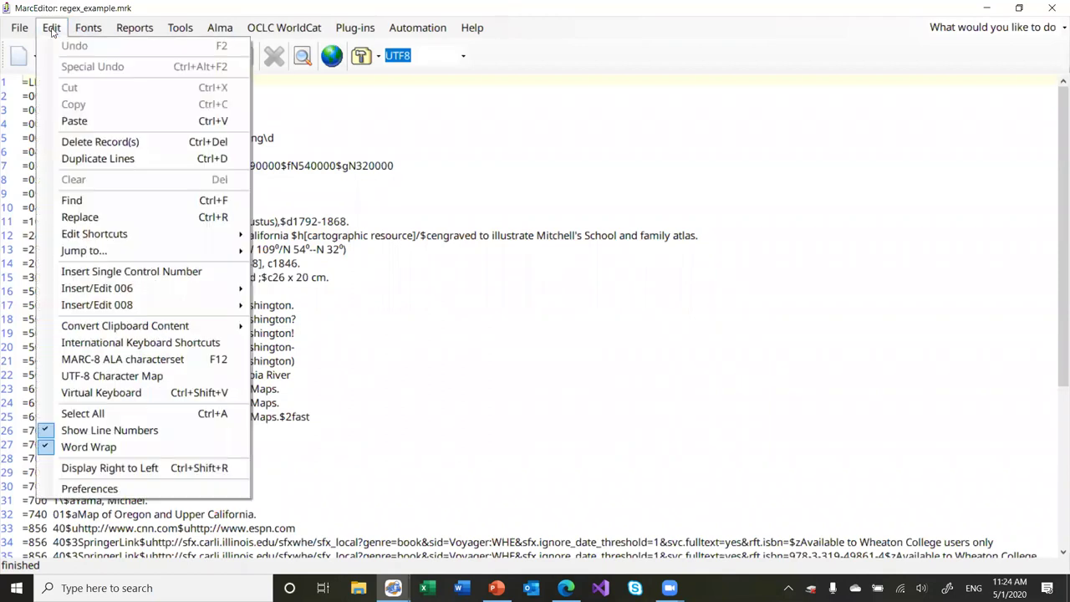
click(121, 158)
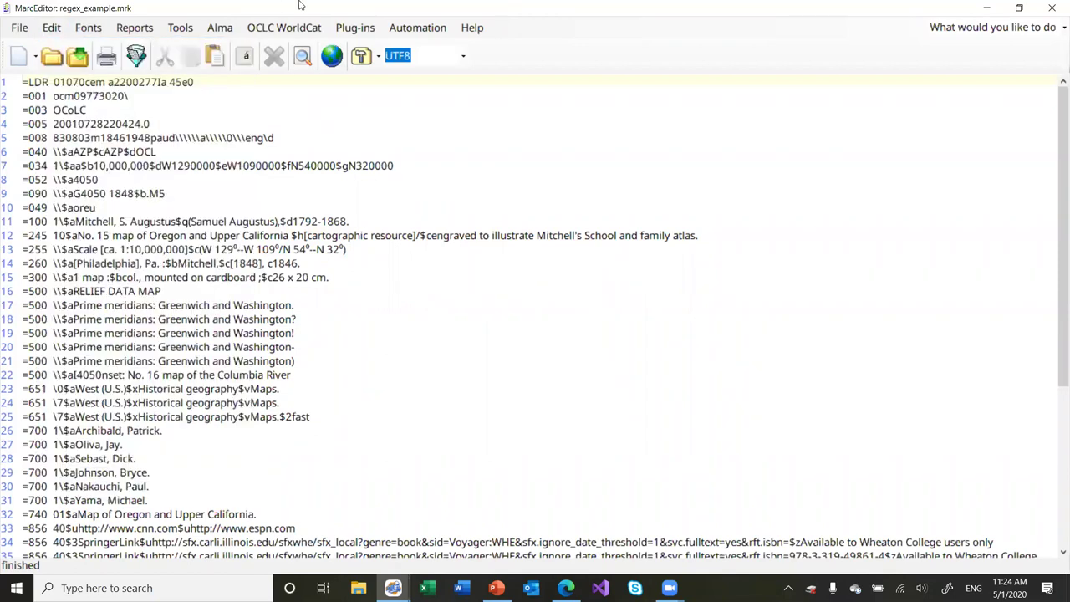
click(180, 28)
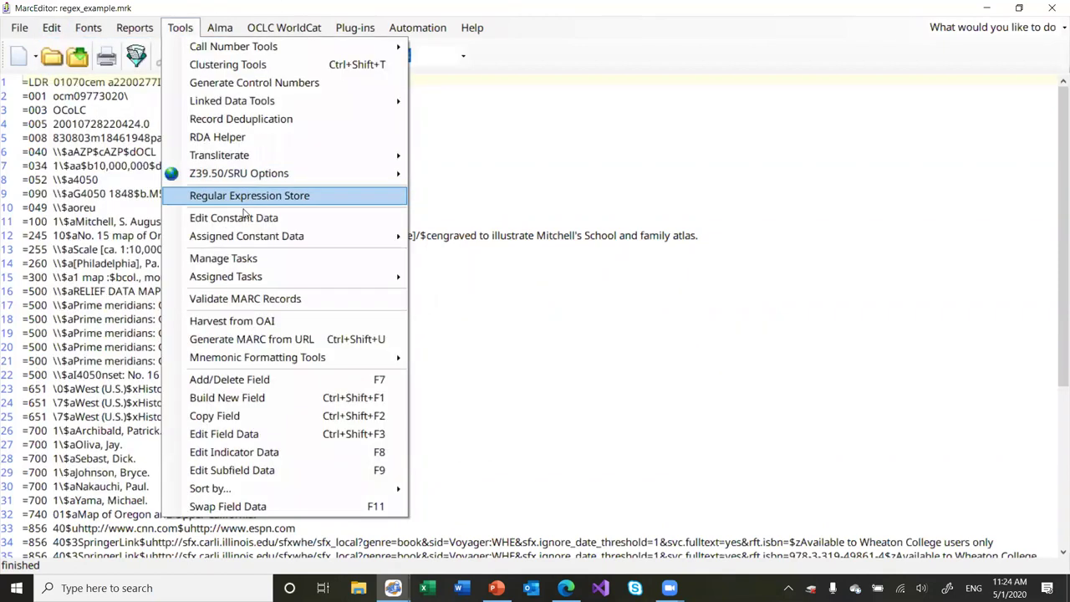
click(264, 472)
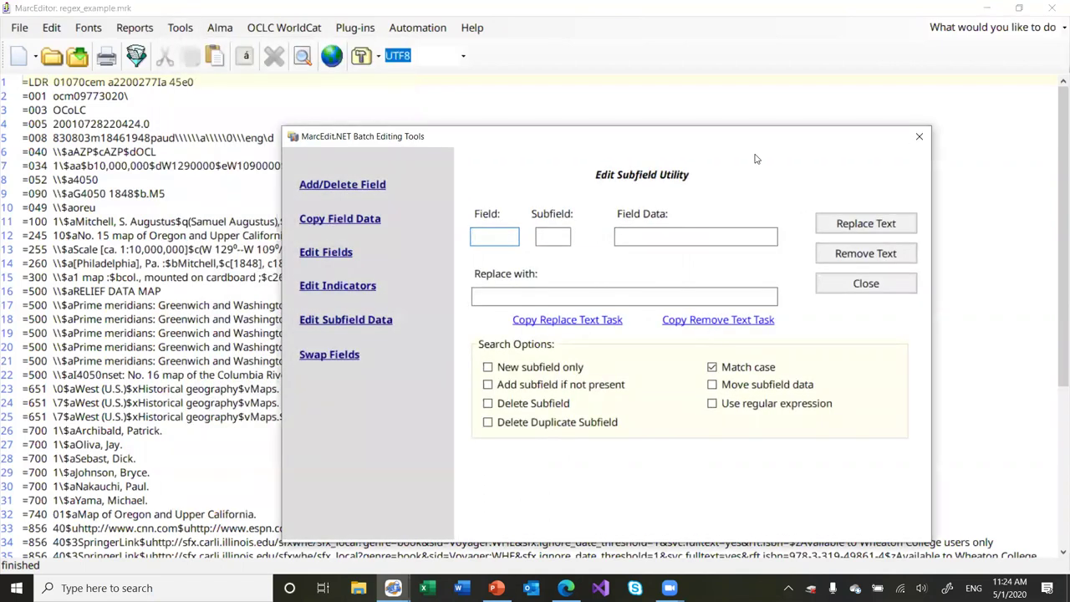
drag(749, 138, 786, 32)
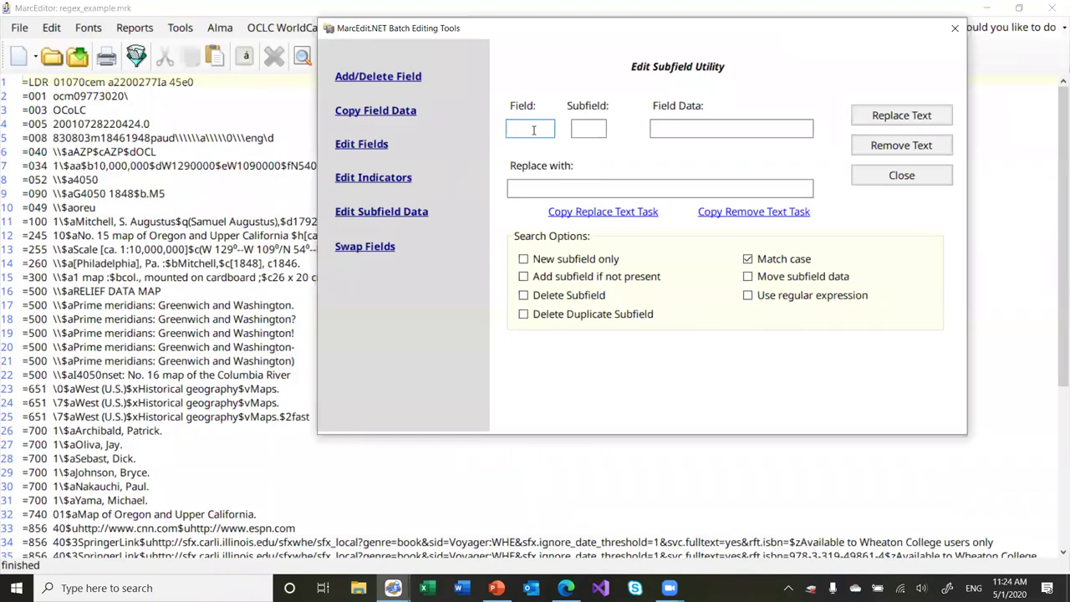
text(245)
key(Tab)
text(a)
key(Tab)
text((.)(.*))
Set the replacement to "$1replace with", disable Match case, enable Use regular expression, and run the replacement.
click(512, 188)
text($1replace with)
click(747, 259)
click(748, 296)
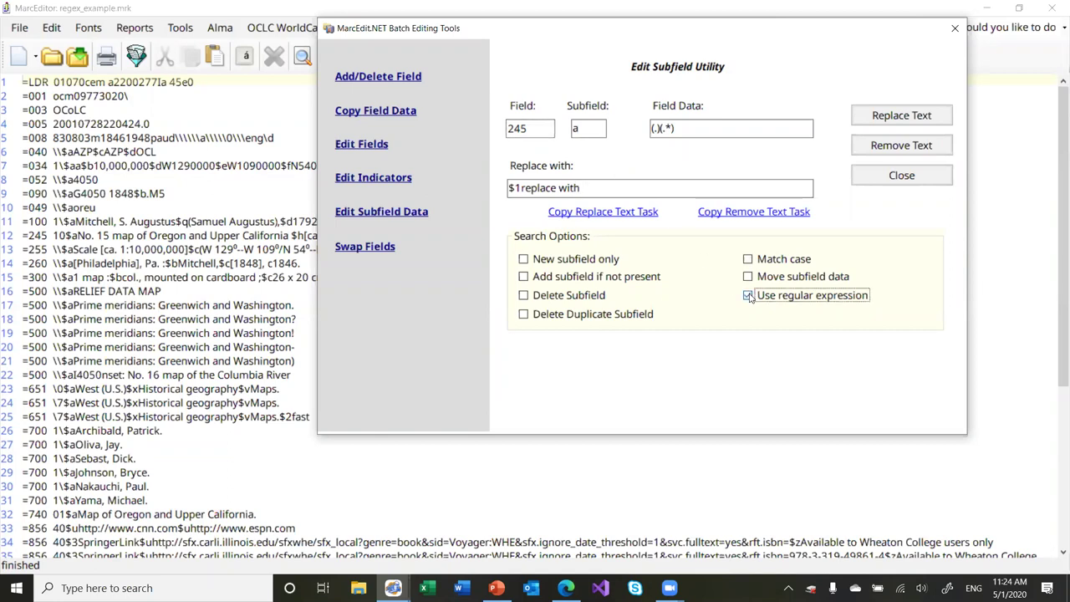
click(901, 117)
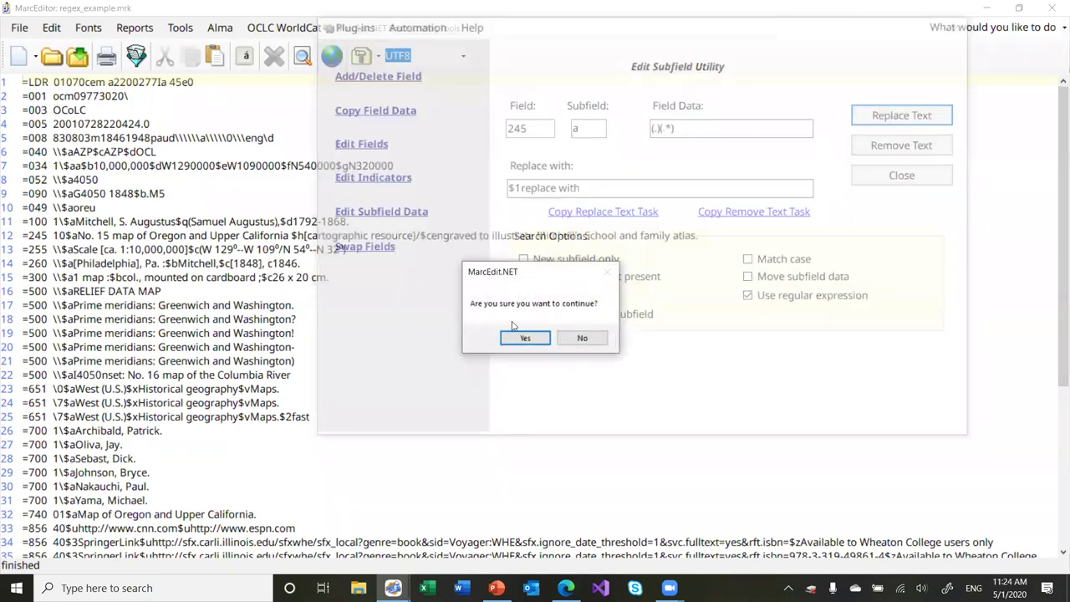
click(523, 337)
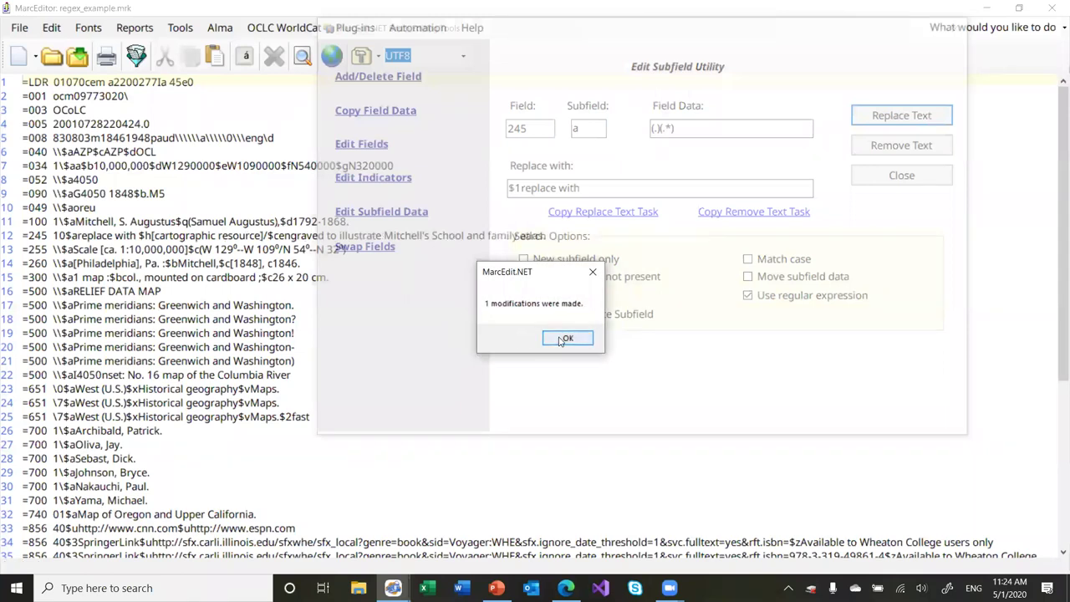
click(565, 339)
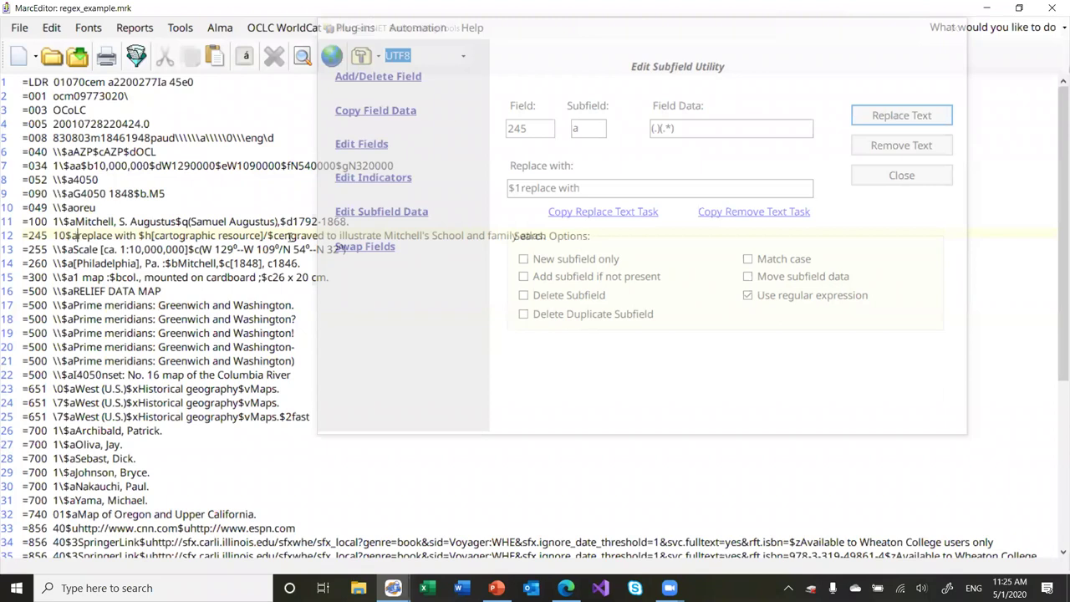
Switch the batch editing tools to the Swap Field Utility.
click(444, 275)
click(383, 248)
Reverse the 245 subfield replacement with Special Undo and save regex_example.mrk.
click(50, 29)
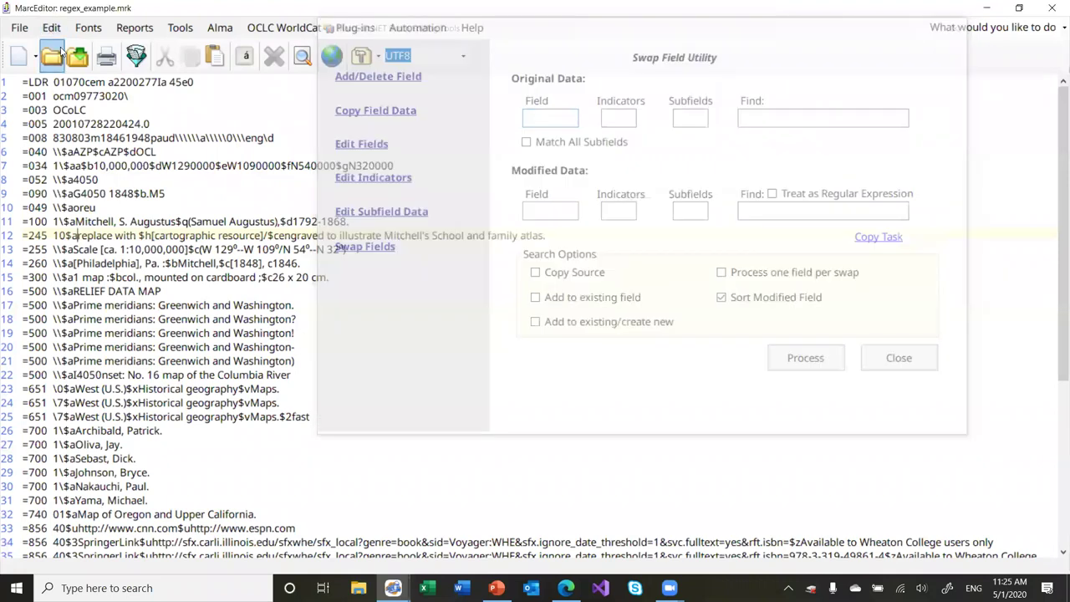
click(51, 28)
click(69, 66)
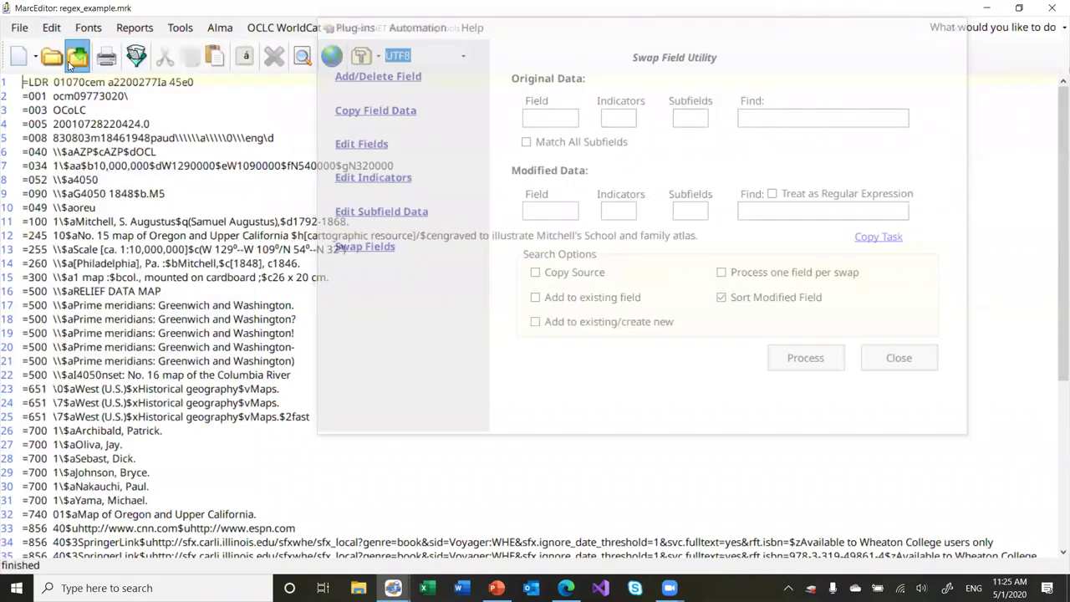
click(77, 56)
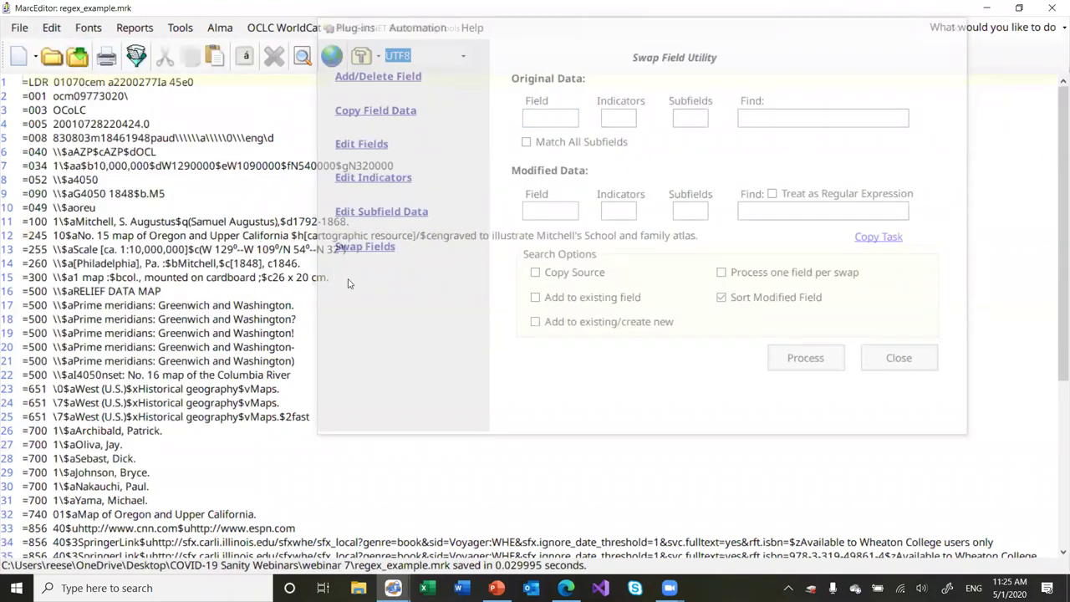
Enable Treat as Regular Expression for the modified data in the Swap Field Utility, and close it without processing.
click(905, 100)
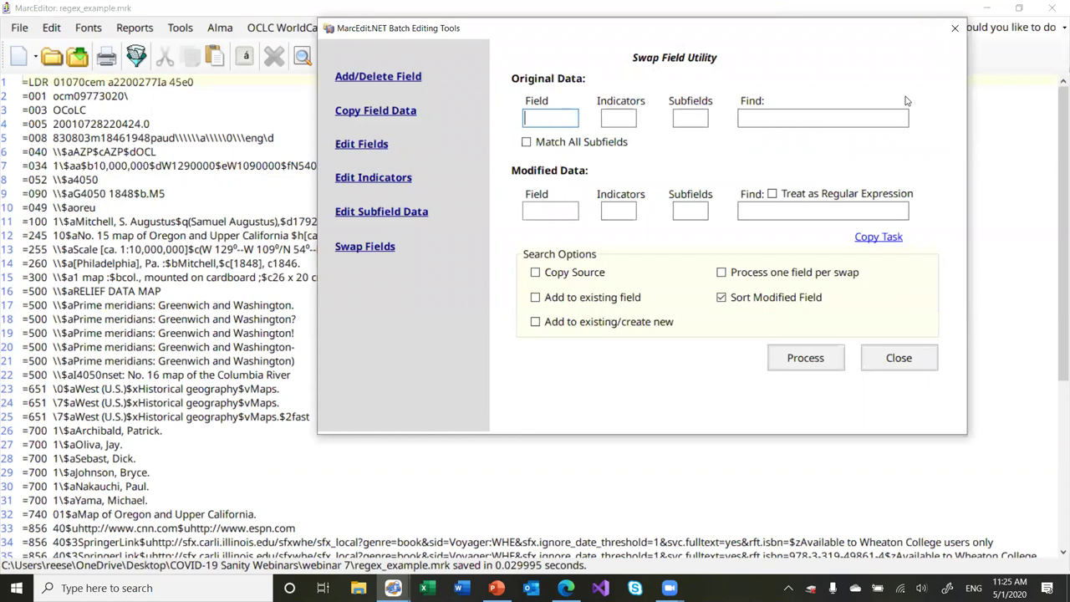
click(774, 195)
click(545, 212)
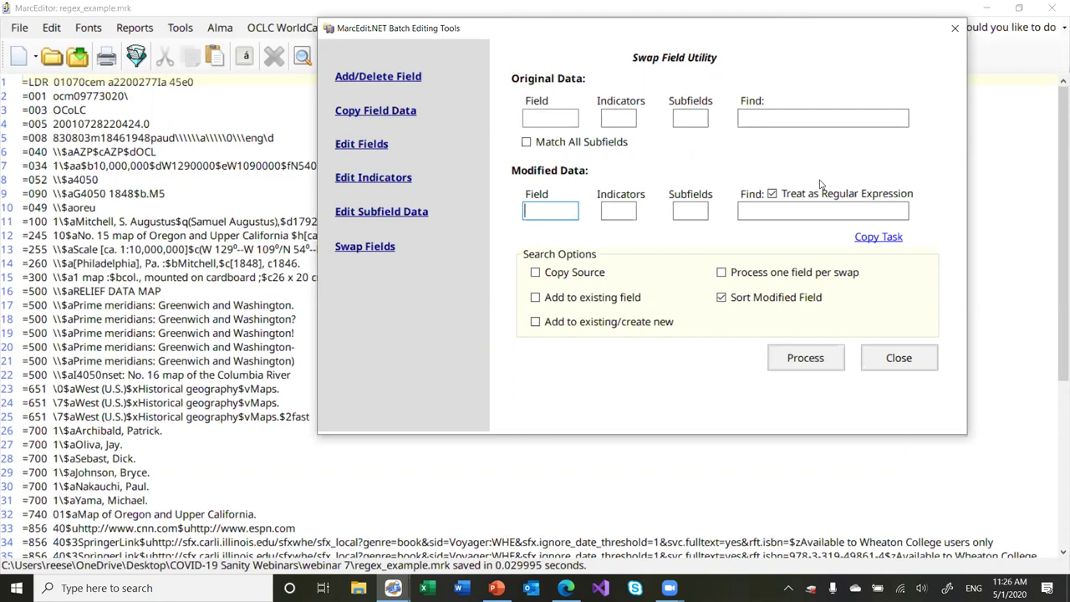
click(897, 366)
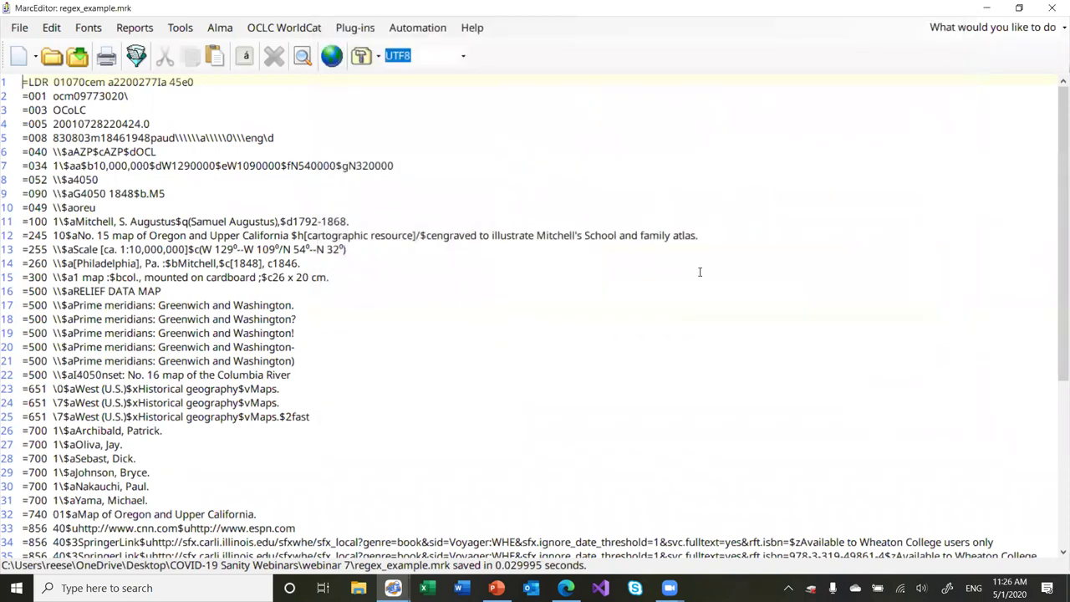
Open the Find Text dialog, move it clear of the record data, and enable Use regular expressions.
click(51, 29)
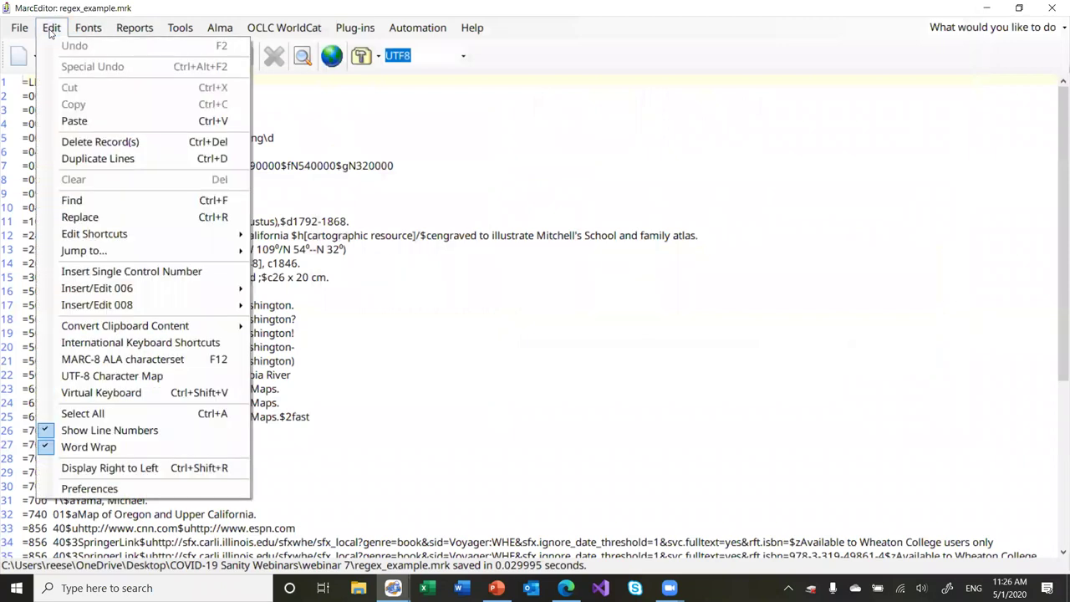
click(138, 209)
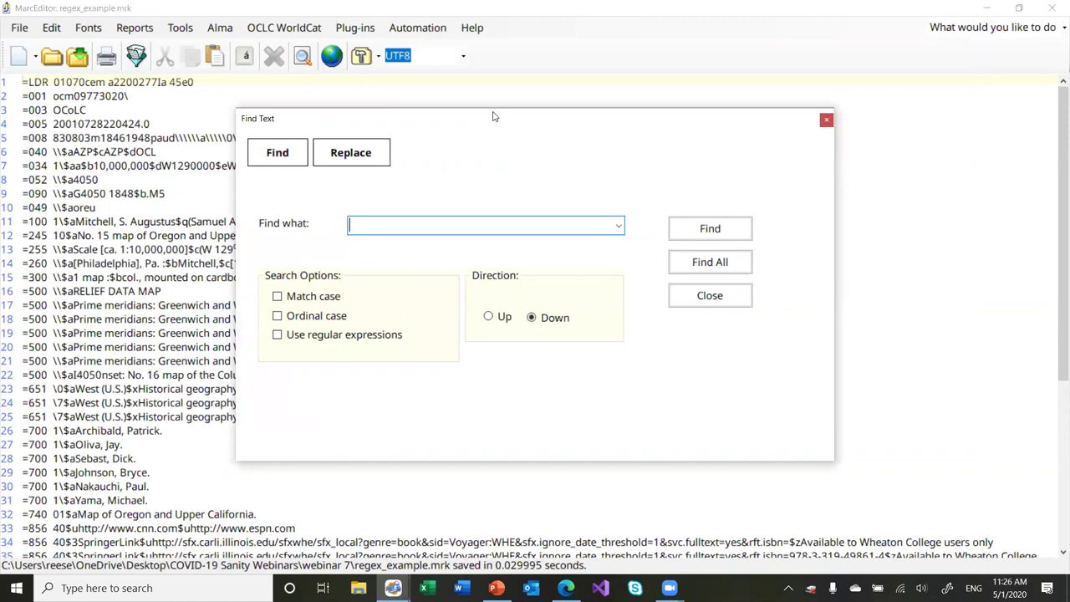
drag(493, 117, 642, 64)
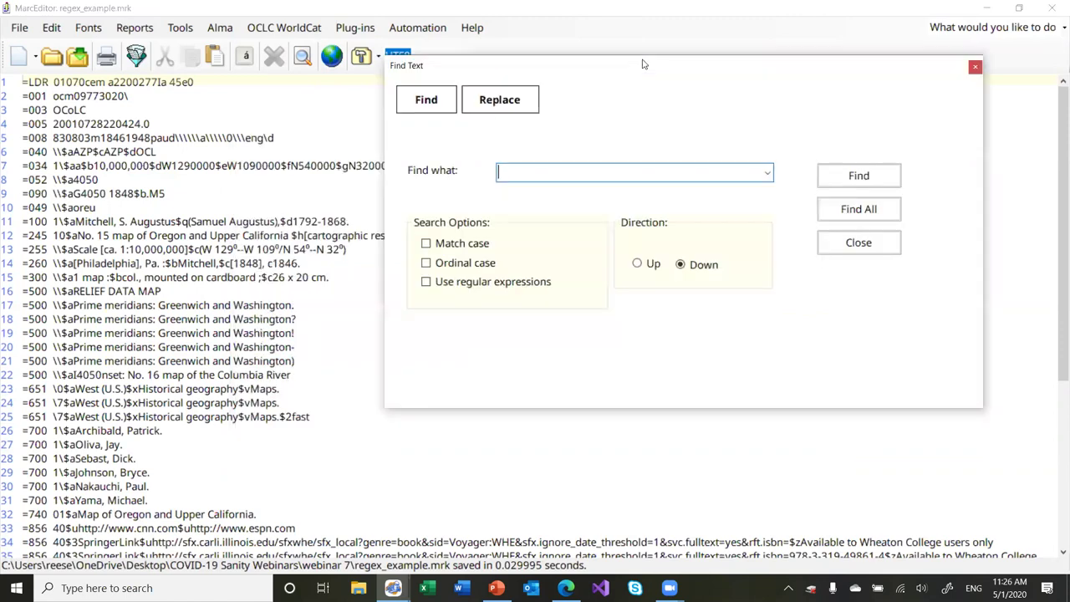
click(425, 283)
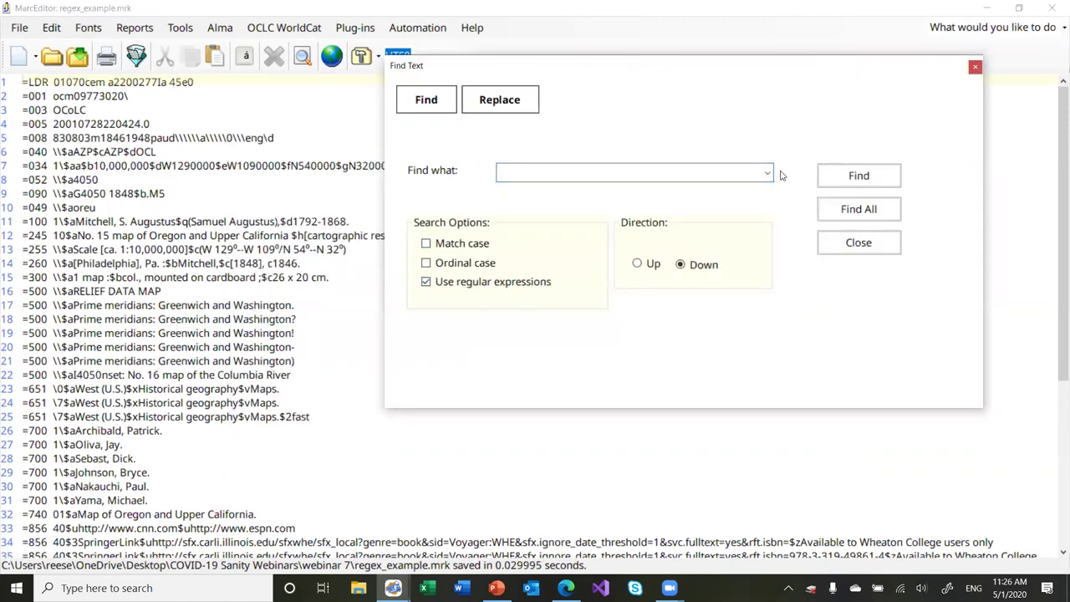
Find all matches of the previously used expression (=856.*)(\&rft\.isbn=)(^\d|\Z|\$[a-z0-9]), and close the results list.
scroll(680, 472, down, 5)
scroll(679, 472, up, 1)
scroll(679, 471, up, 3)
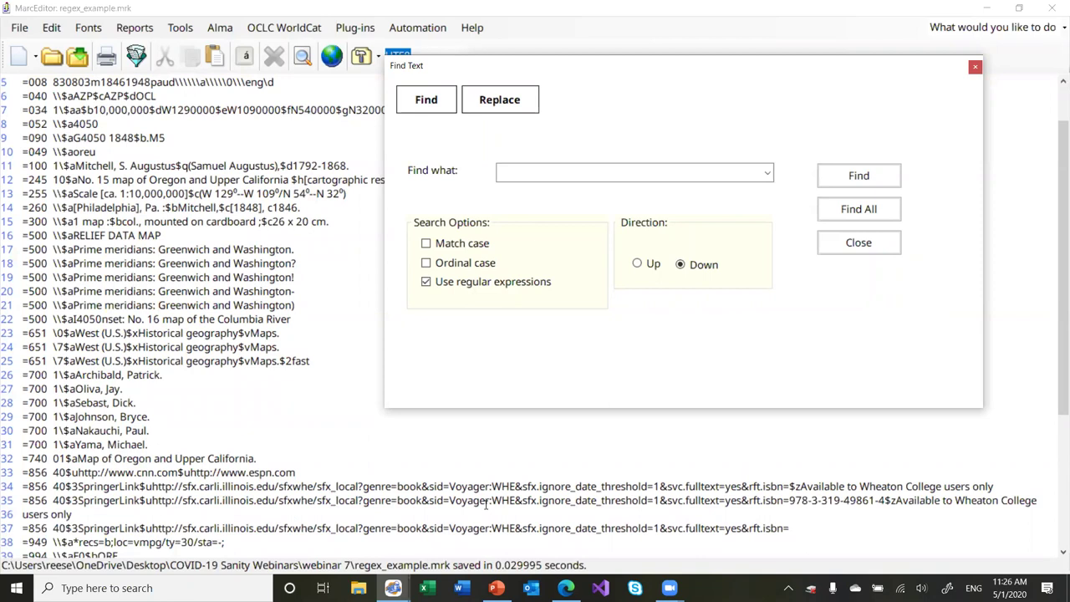
click(792, 528)
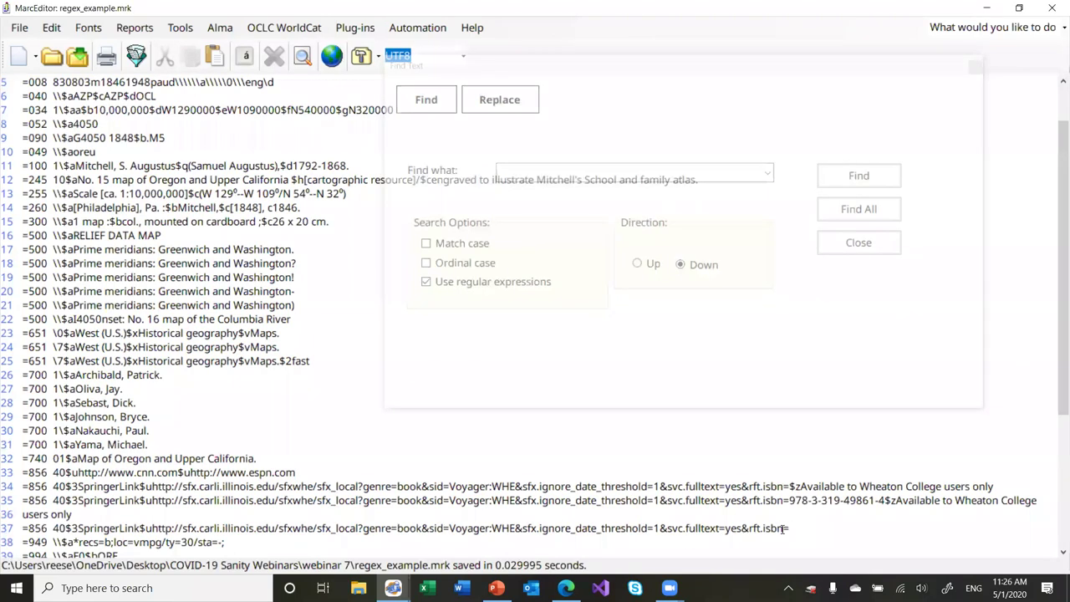
click(766, 175)
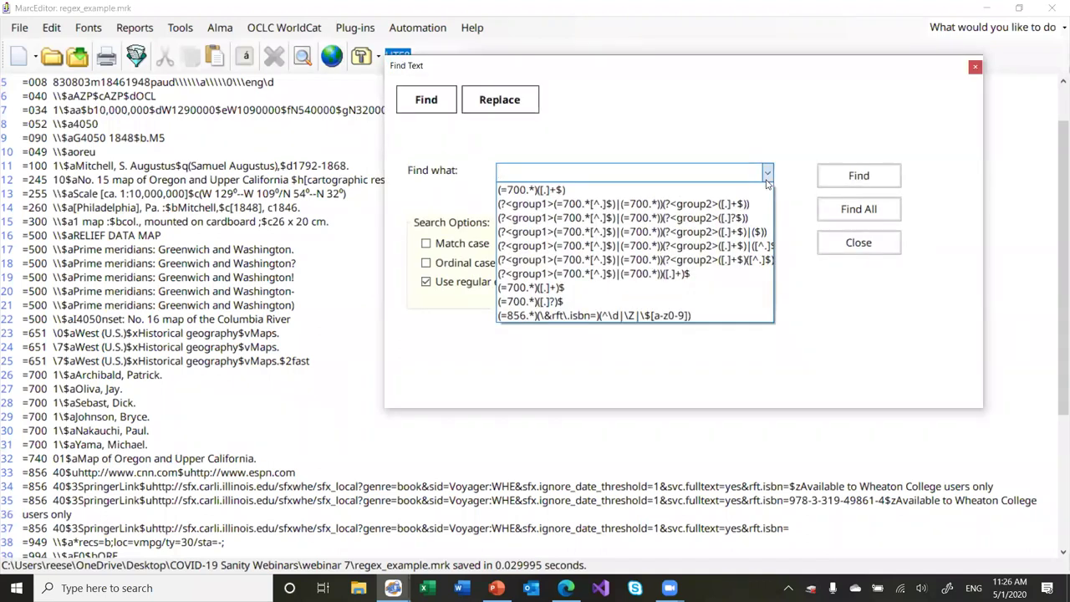
click(692, 315)
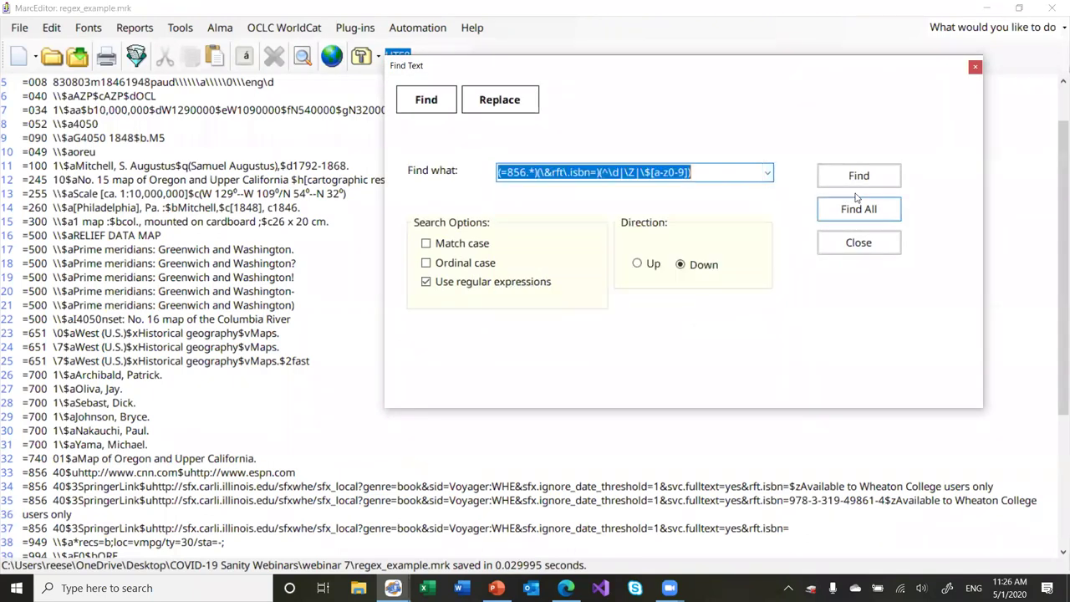
click(859, 209)
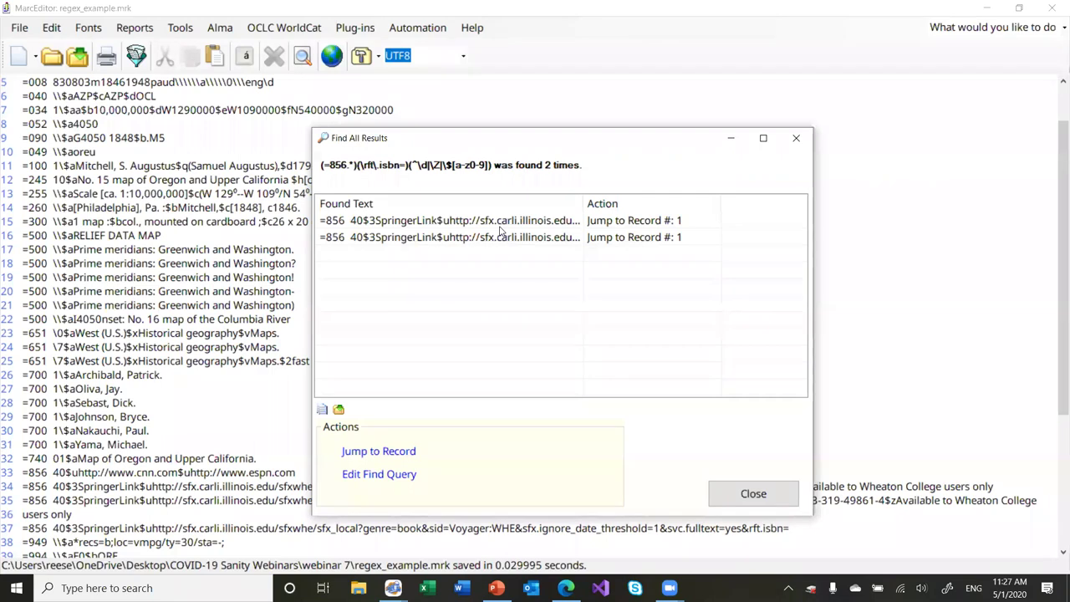
click(727, 494)
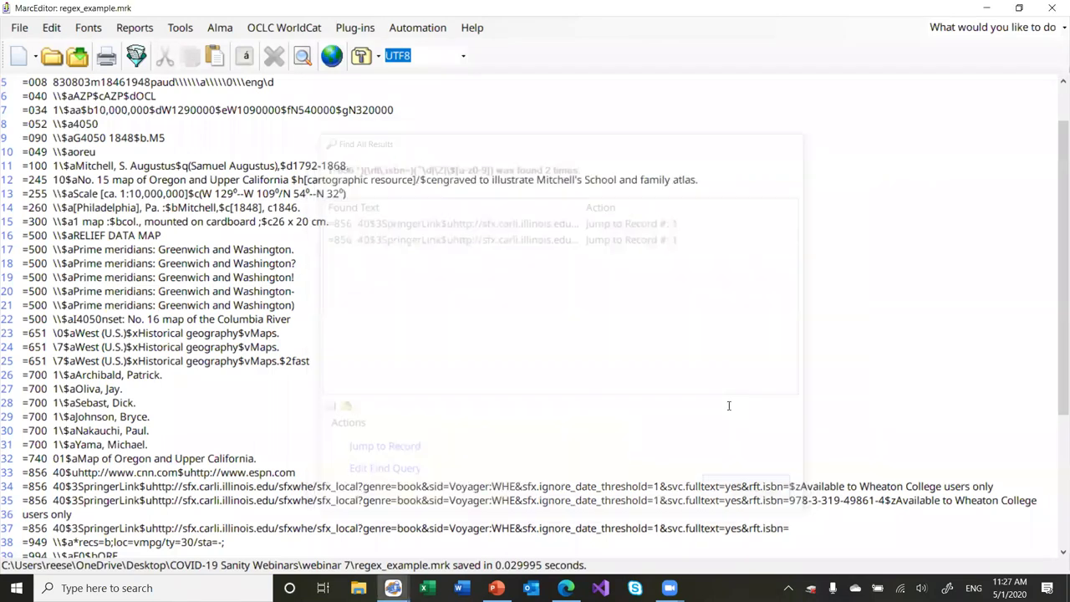
Replace all matches of (=245.{4})(\$a[^$]*)(.*) with $1$2, using regular expressions in the Replace Text dialog.
click(51, 27)
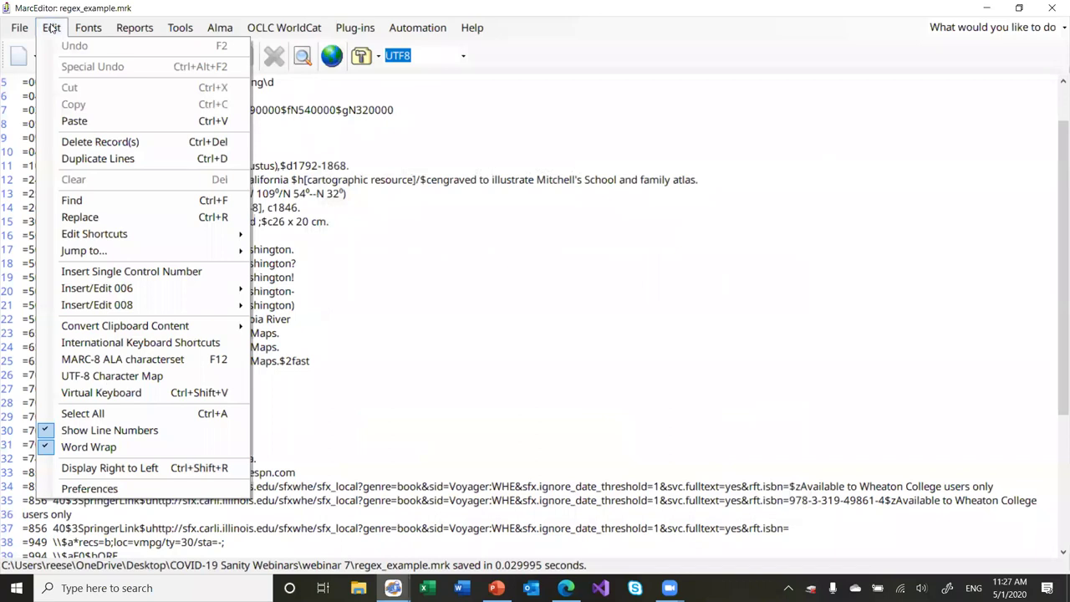
click(127, 217)
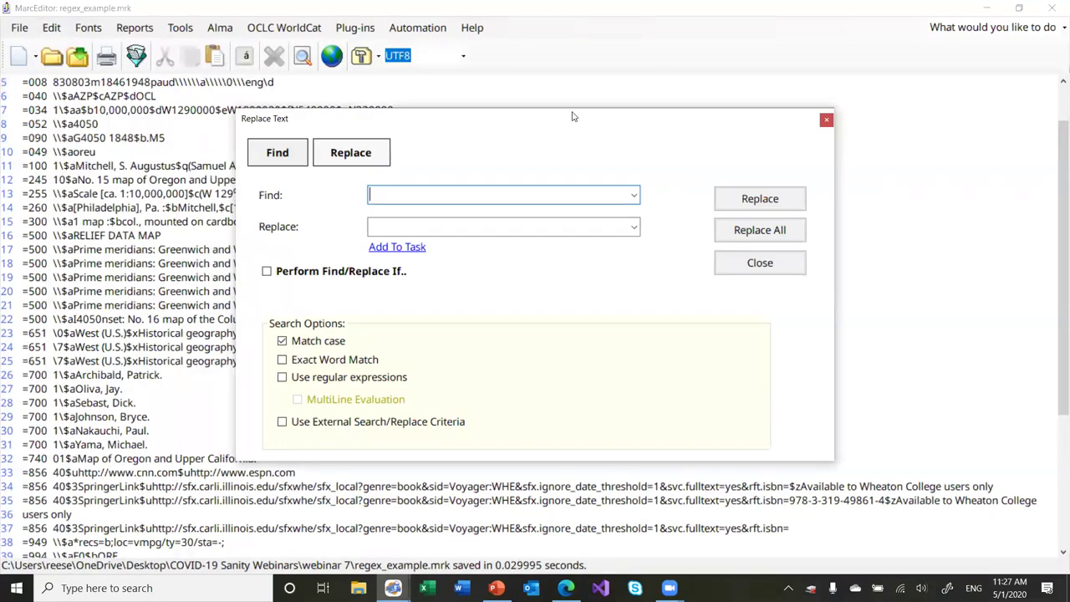
drag(574, 116, 633, 36)
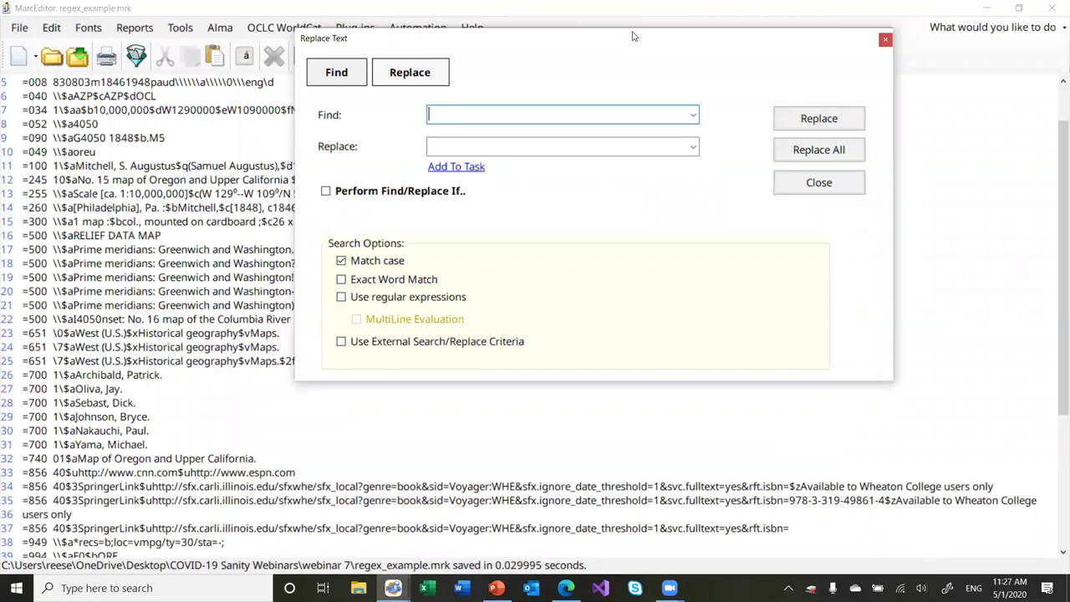
text((=245.{4})(\$a[^$]*)(.*))
click(435, 146)
text($1)
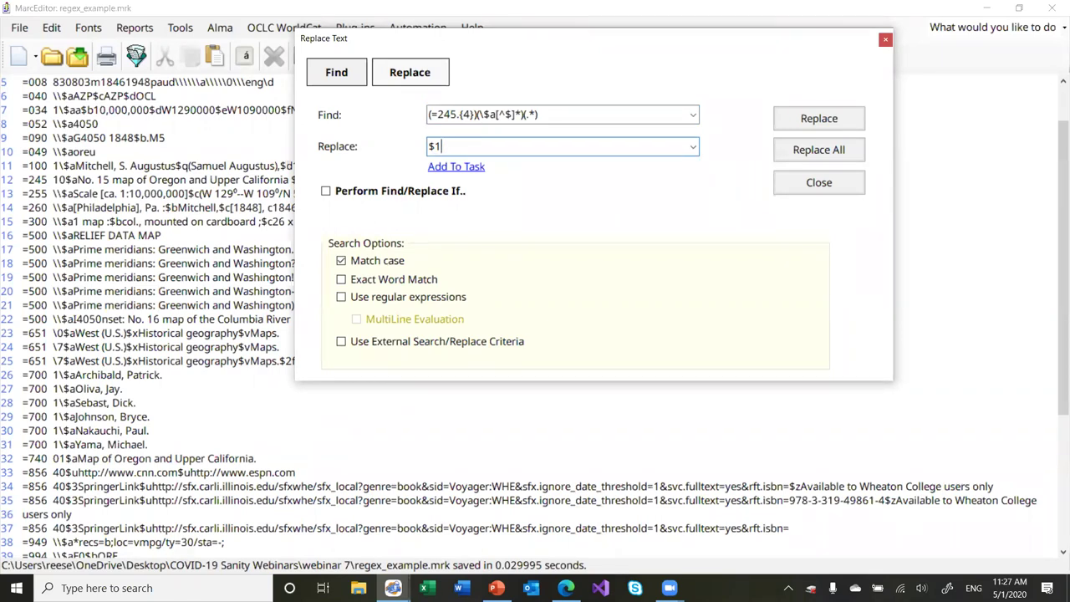
text($2)
click(382, 299)
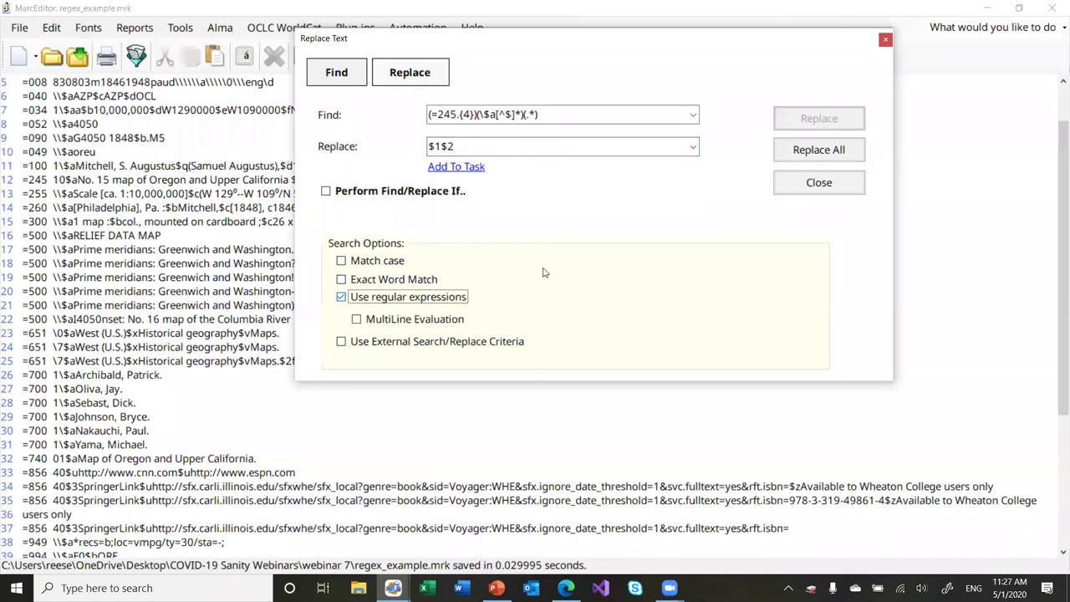
click(827, 149)
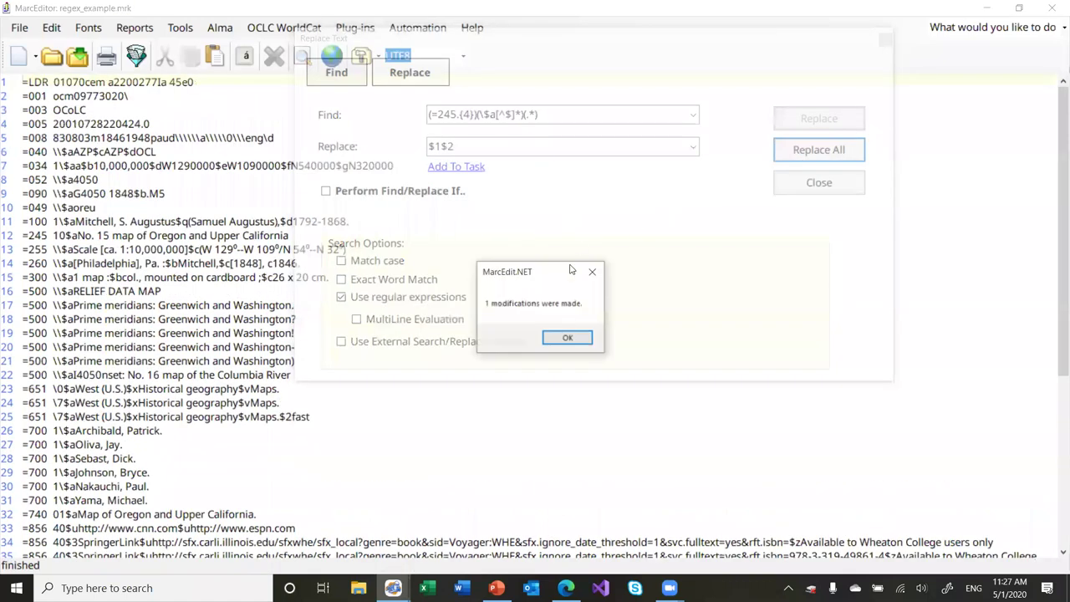
click(567, 336)
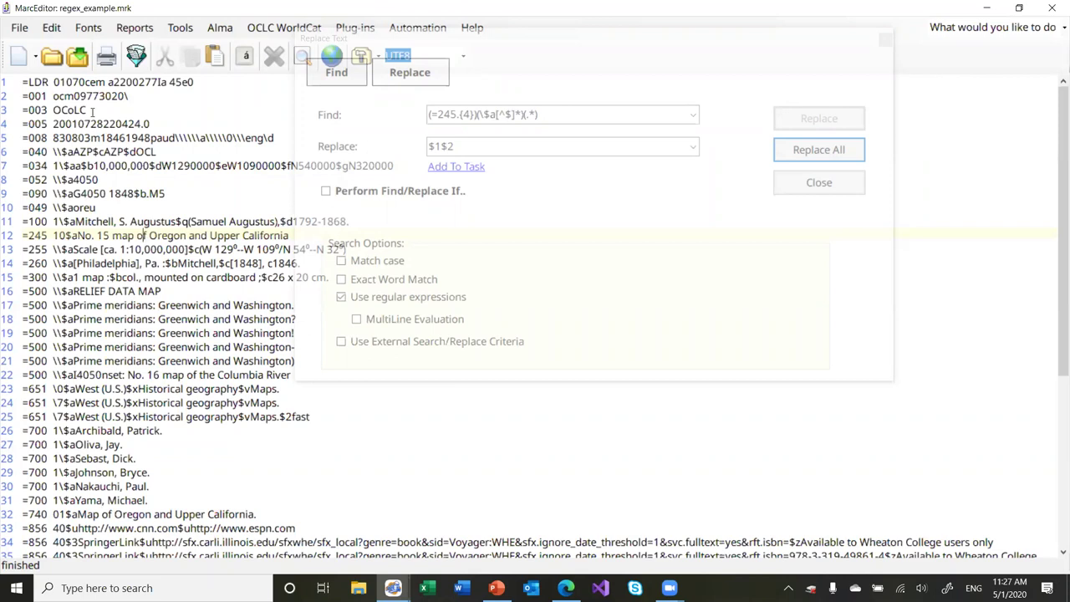
Reverse the 245 replacement with Special Undo, and clear the find and replace text.
click(52, 28)
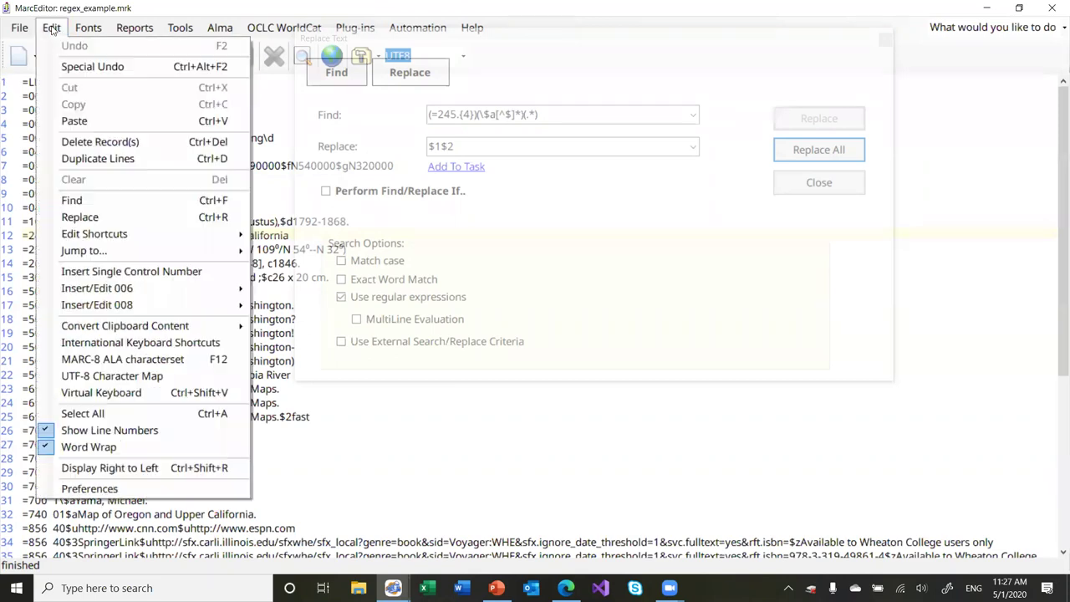
click(83, 66)
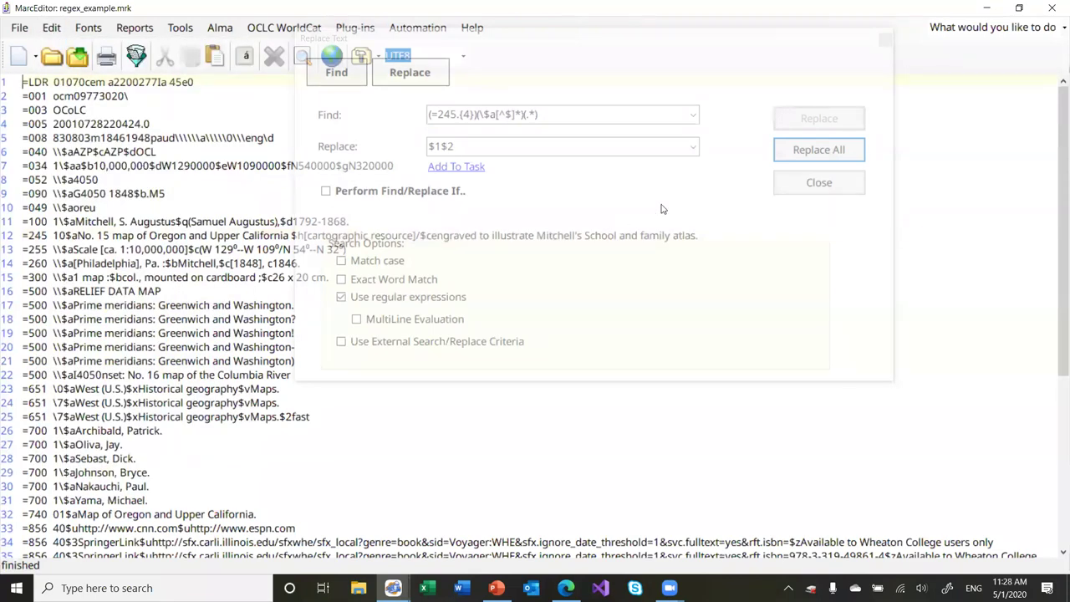
click(586, 112)
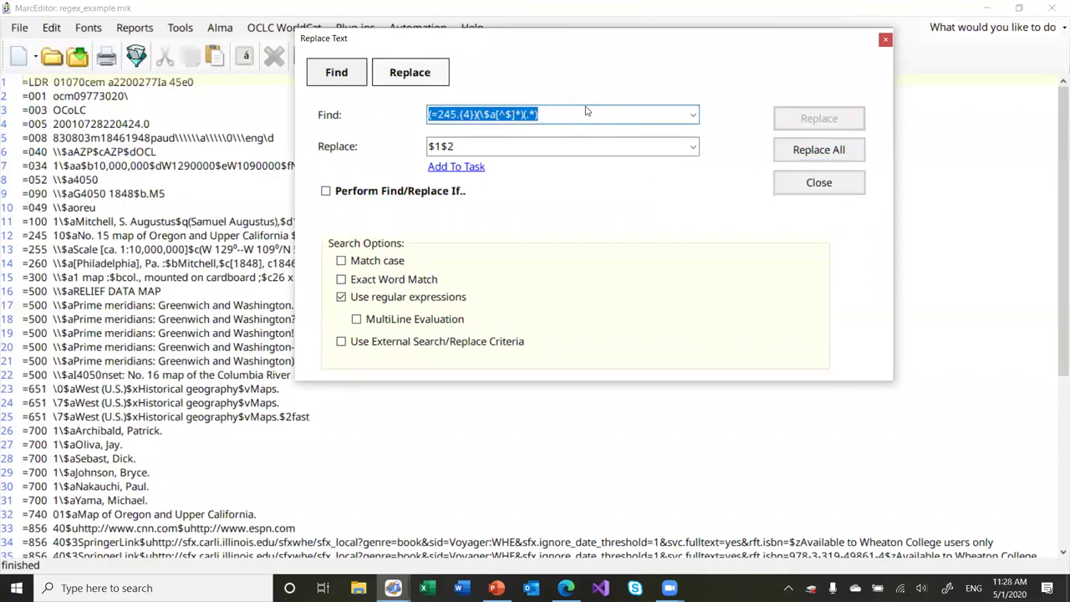
key(Delete)
click(515, 146)
key(Delete)
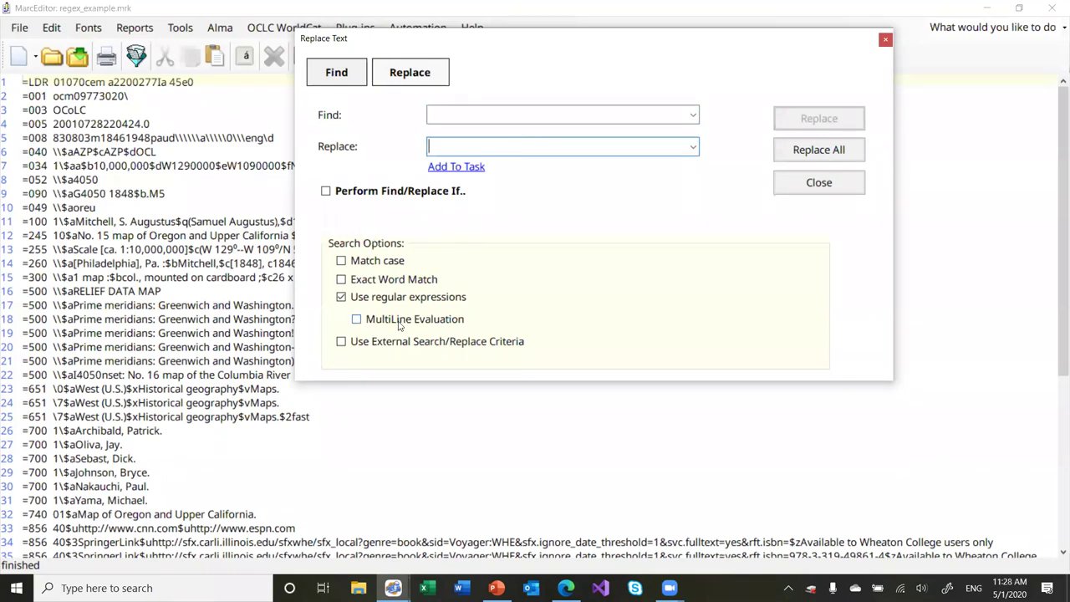
Replace all matches of (=245.*)$ with empty text, leaving MultiLine Evaluation off, and reverse the edit with Special Undo.
click(358, 323)
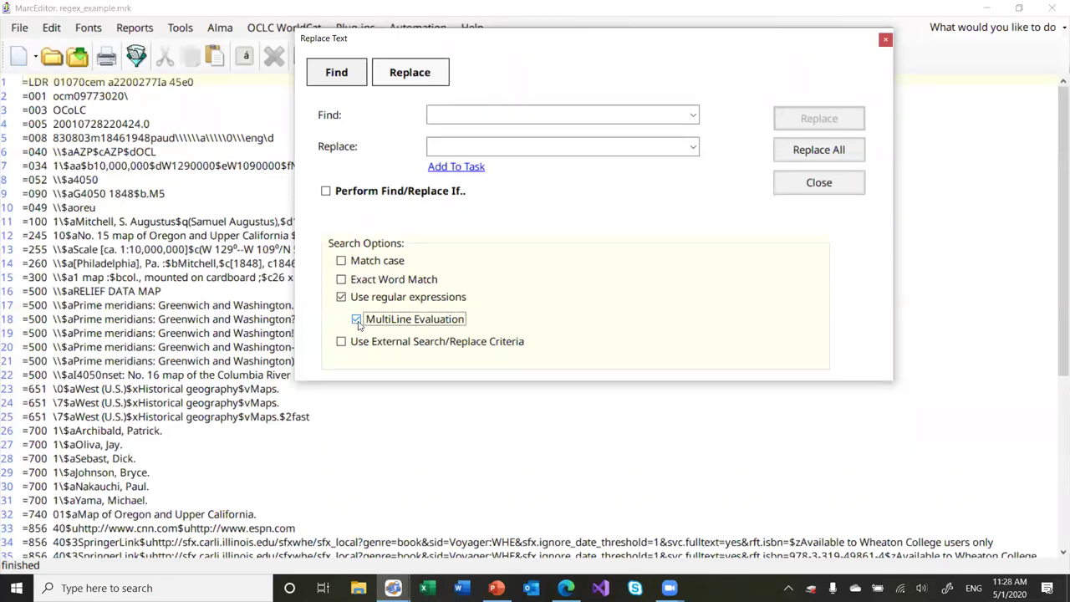
click(357, 321)
click(450, 121)
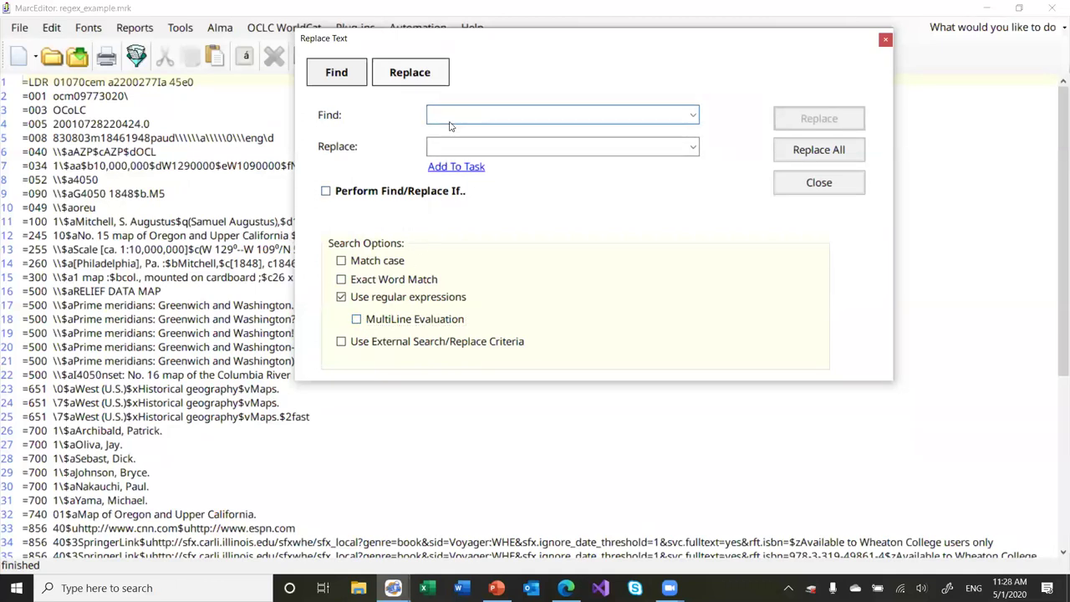
text((=245.)
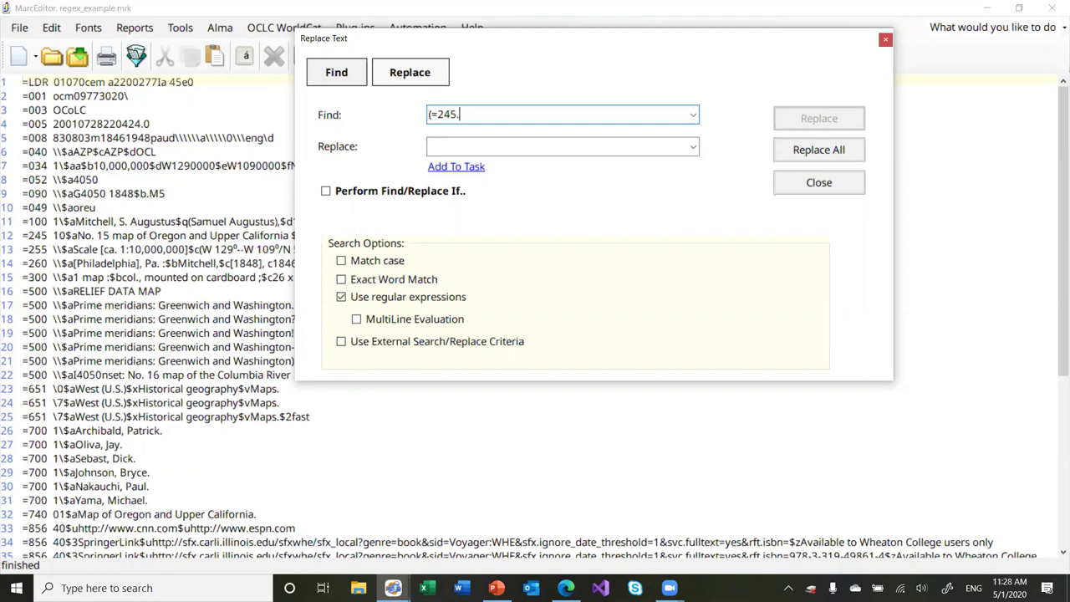
text(*)$)
click(430, 146)
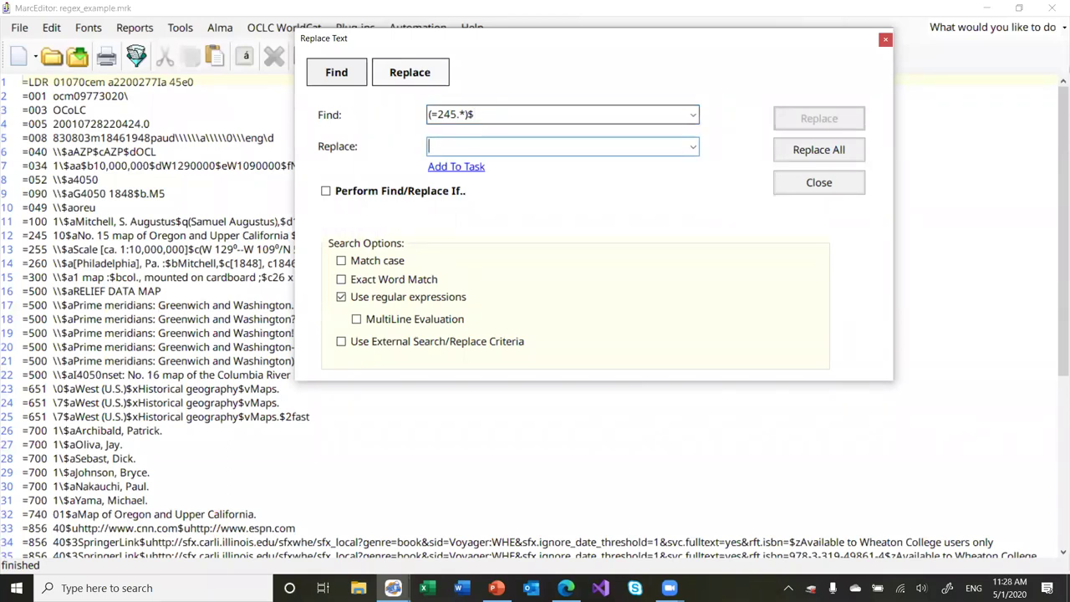
click(795, 148)
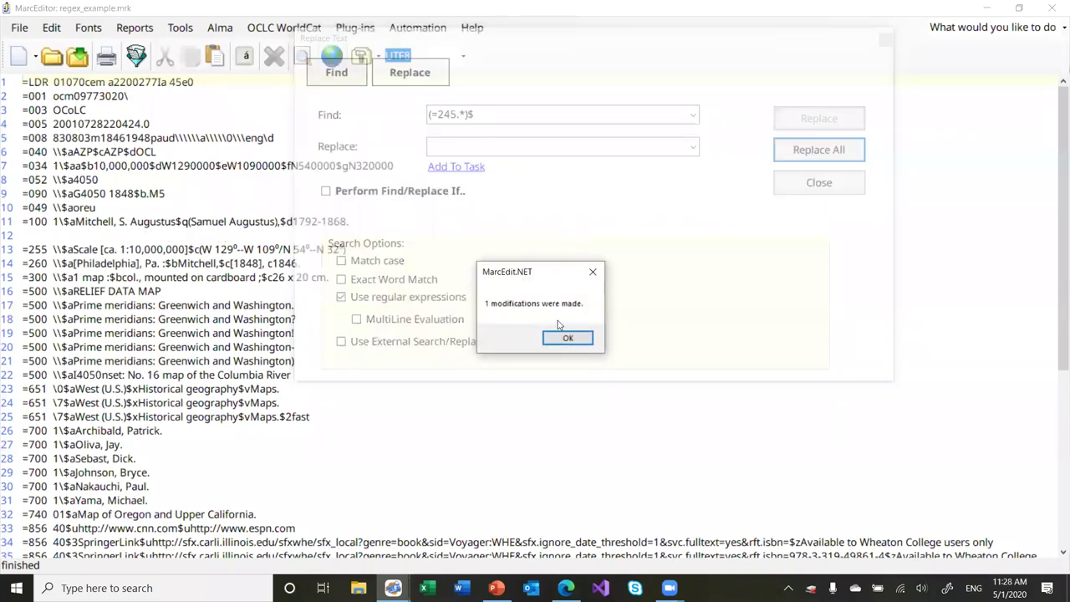
click(564, 338)
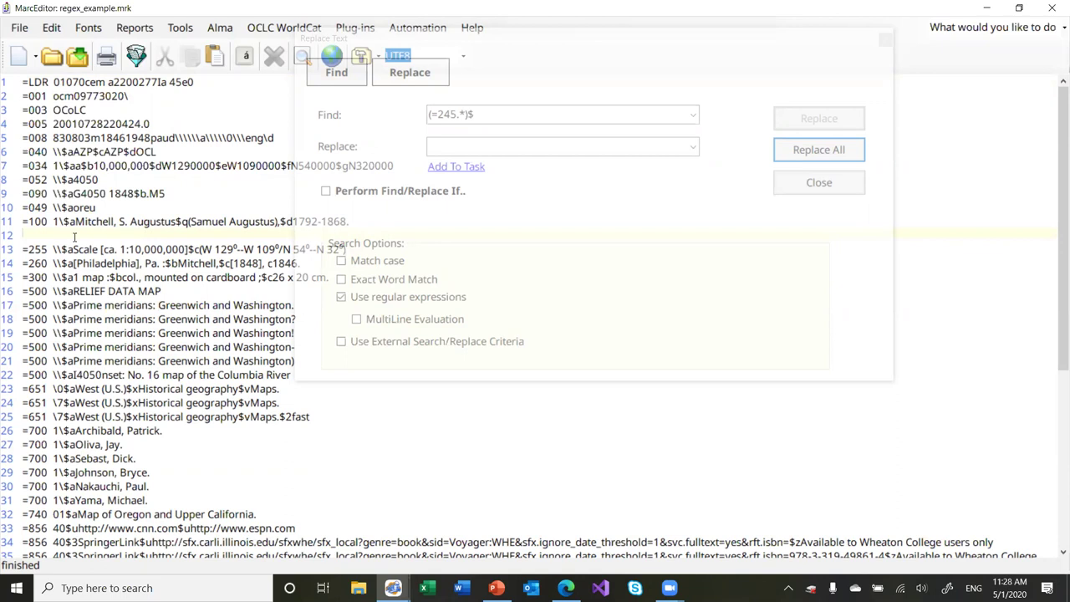
click(52, 28)
click(88, 66)
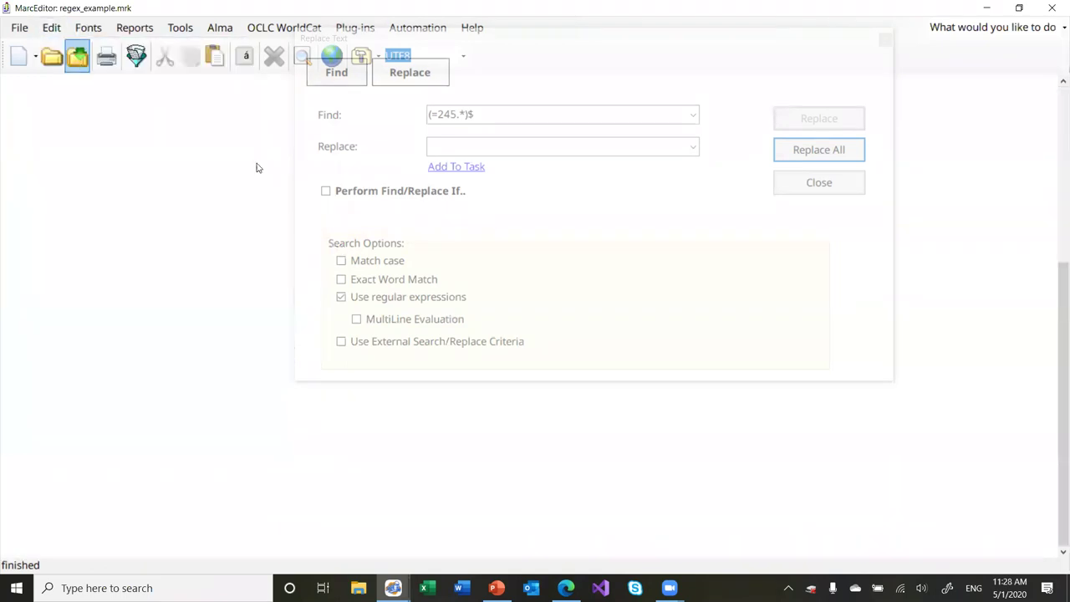
Enable MultiLine Evaluation and replace all matches of (=245.*)$ with empty text.
click(502, 112)
click(356, 320)
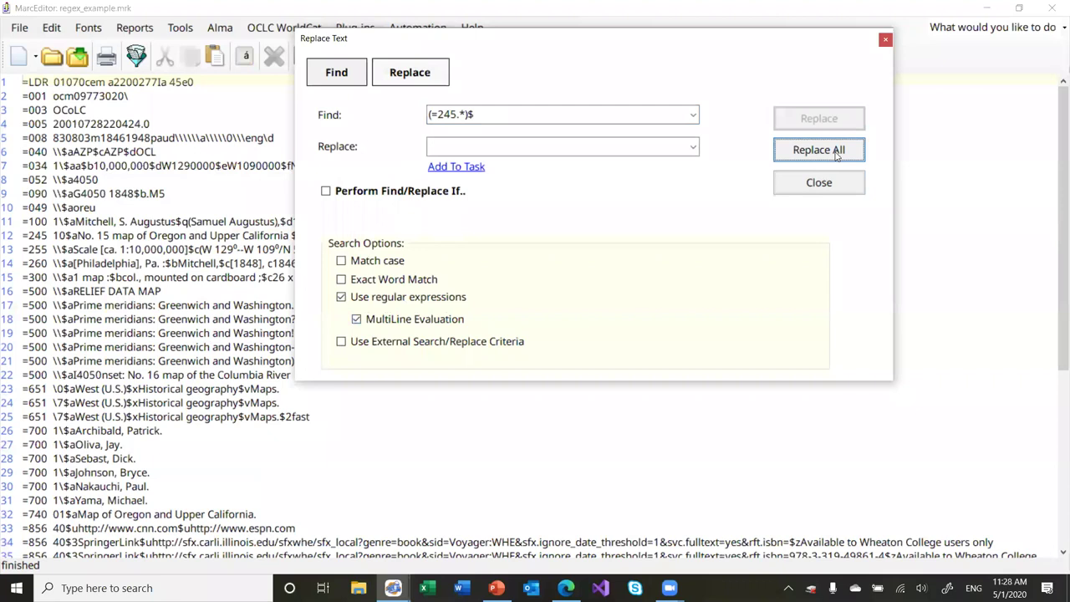
click(832, 149)
click(580, 335)
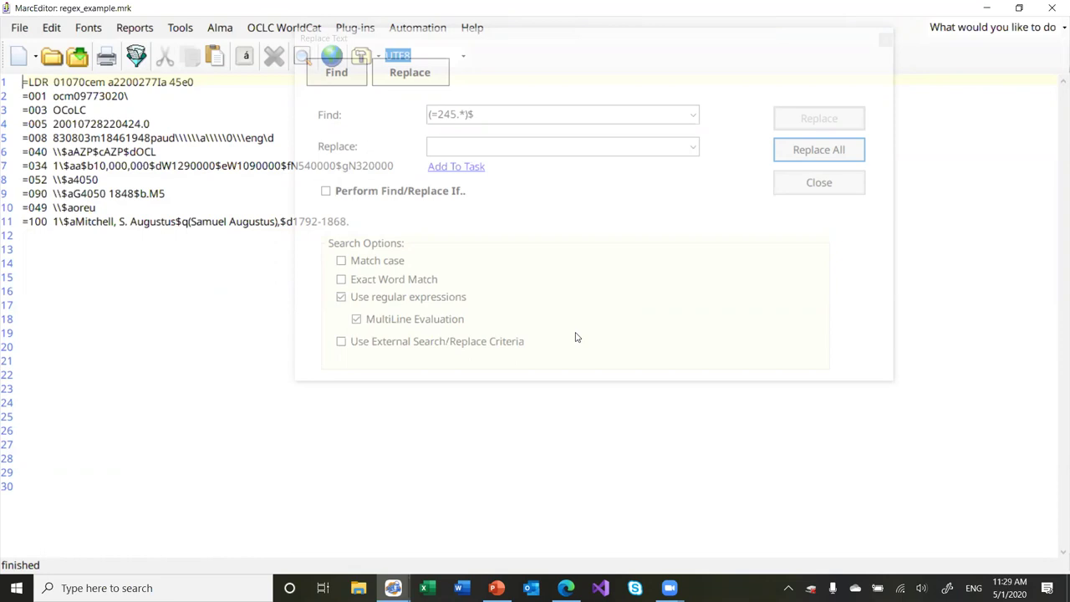
Reverse the multiline replacement with Special Undo to restore the record data.
click(699, 72)
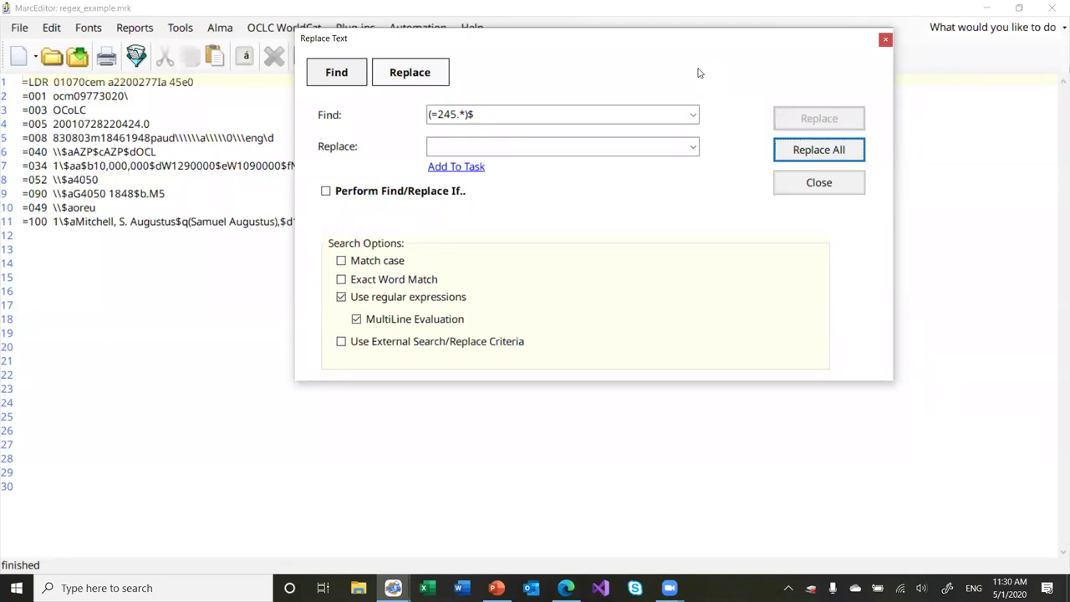
click(61, 30)
click(53, 28)
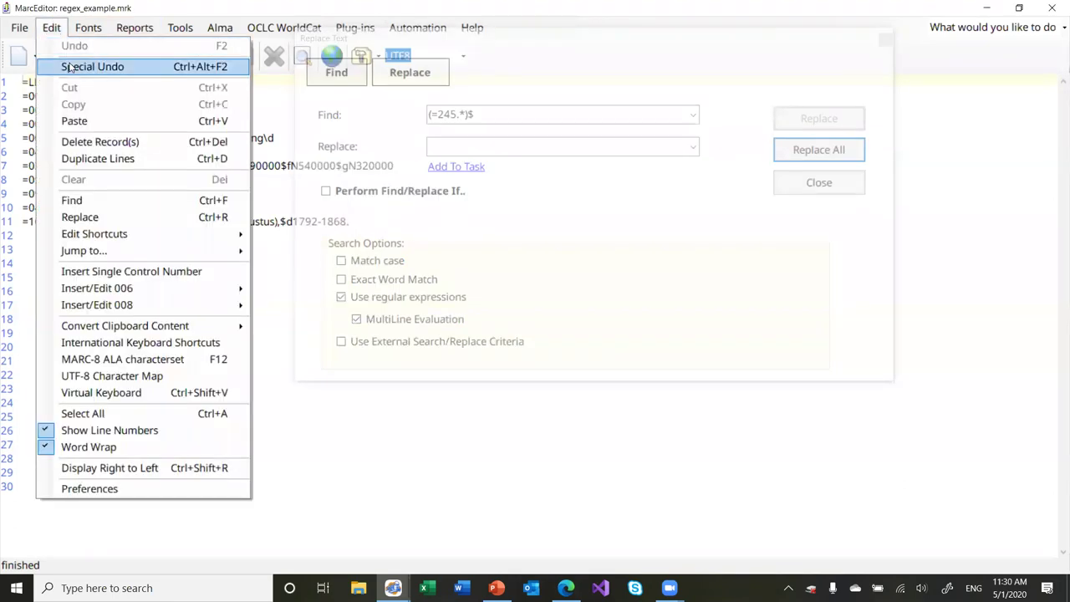
click(71, 67)
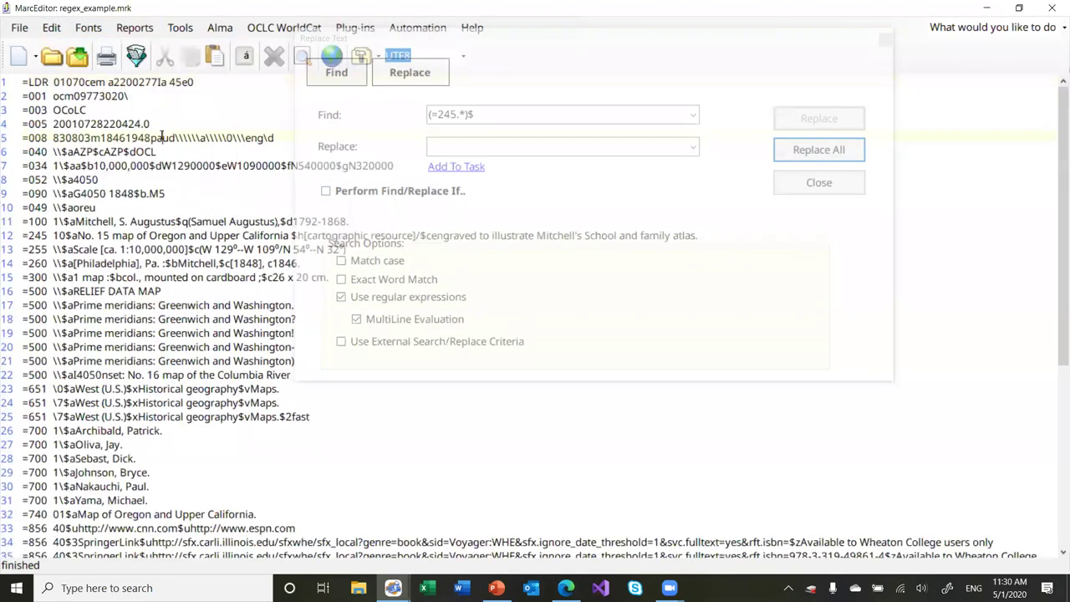
click(99, 96)
click(111, 182)
click(139, 249)
click(108, 430)
Disable MultiLine Evaluation and close the Replace Text dialog.
click(369, 330)
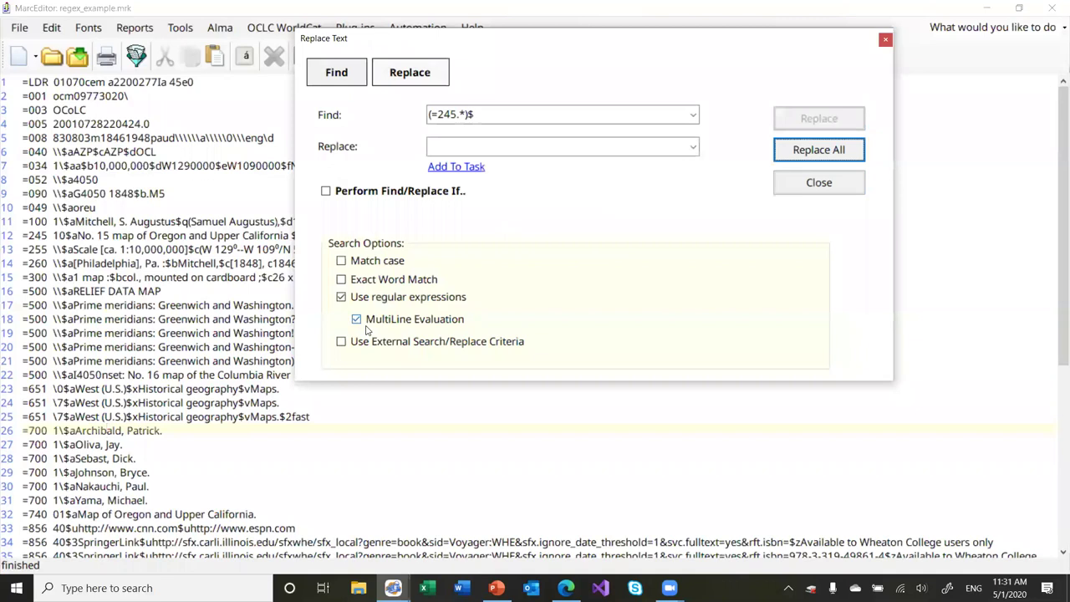
click(356, 327)
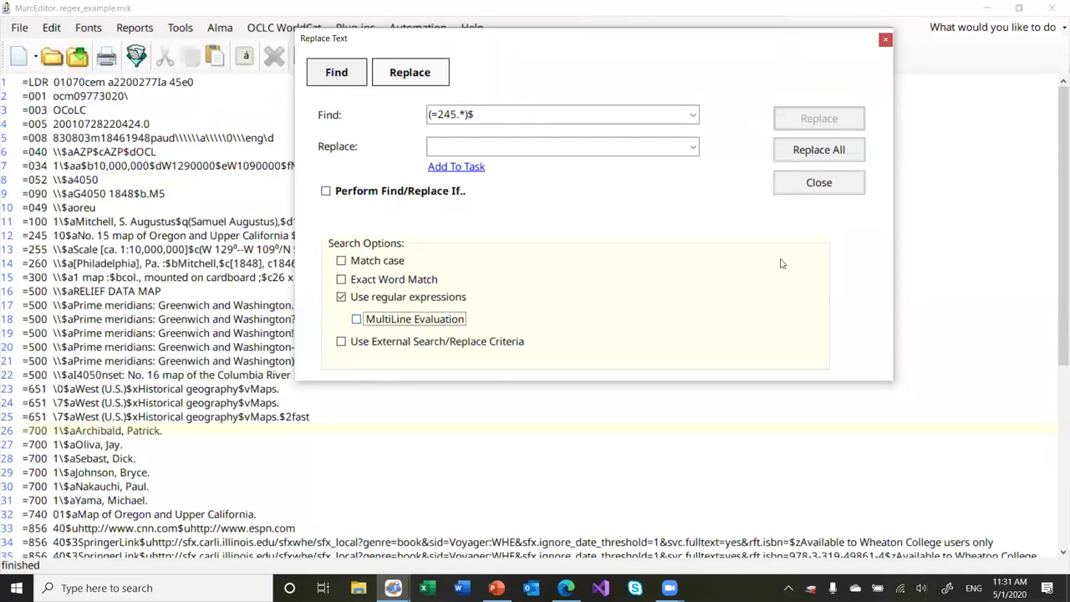
click(819, 182)
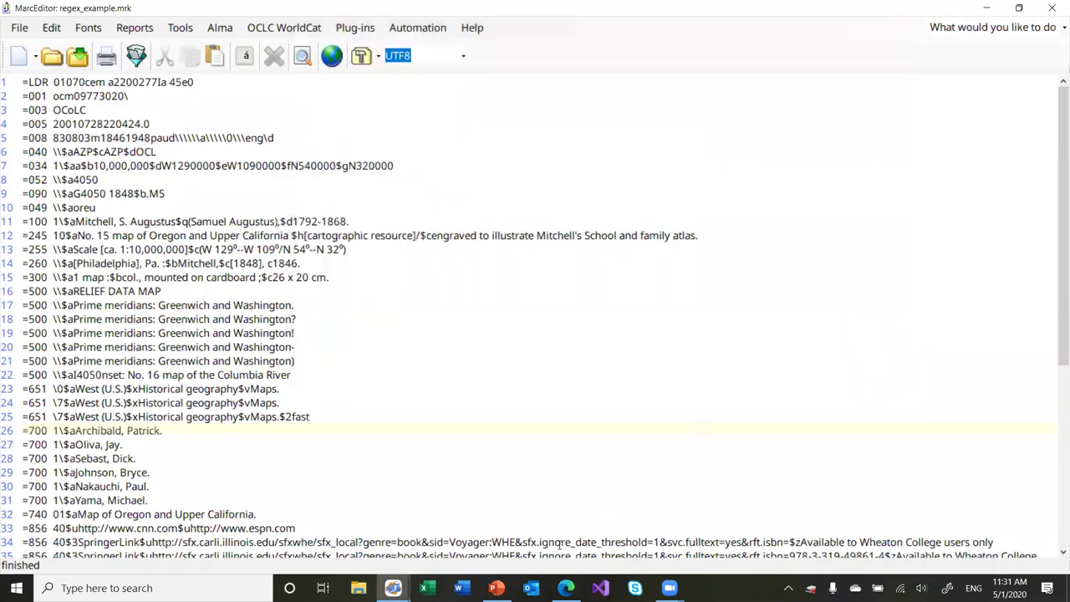
Switch to the PowerPoint webinar presentation and show slide 7, "How we use Regular Expressions in MarcEdit".
key(alt+Tab)
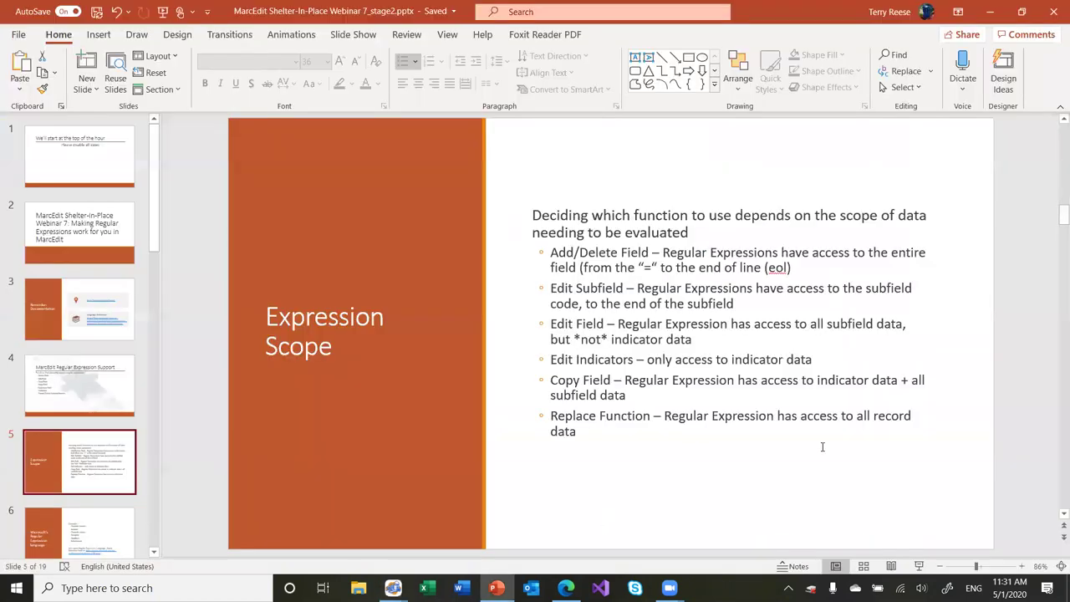
click(115, 519)
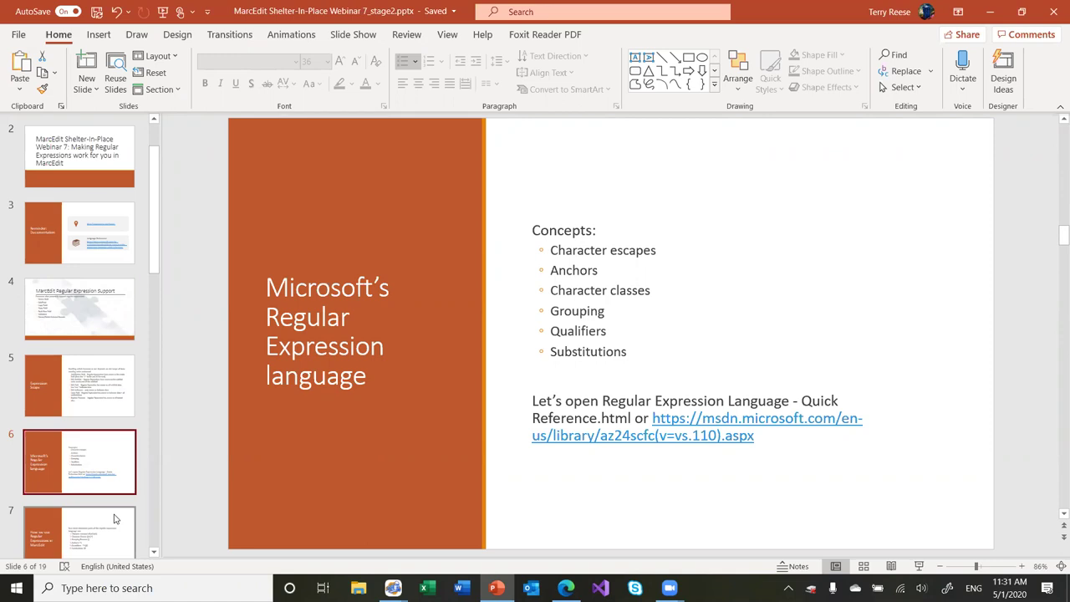
click(117, 530)
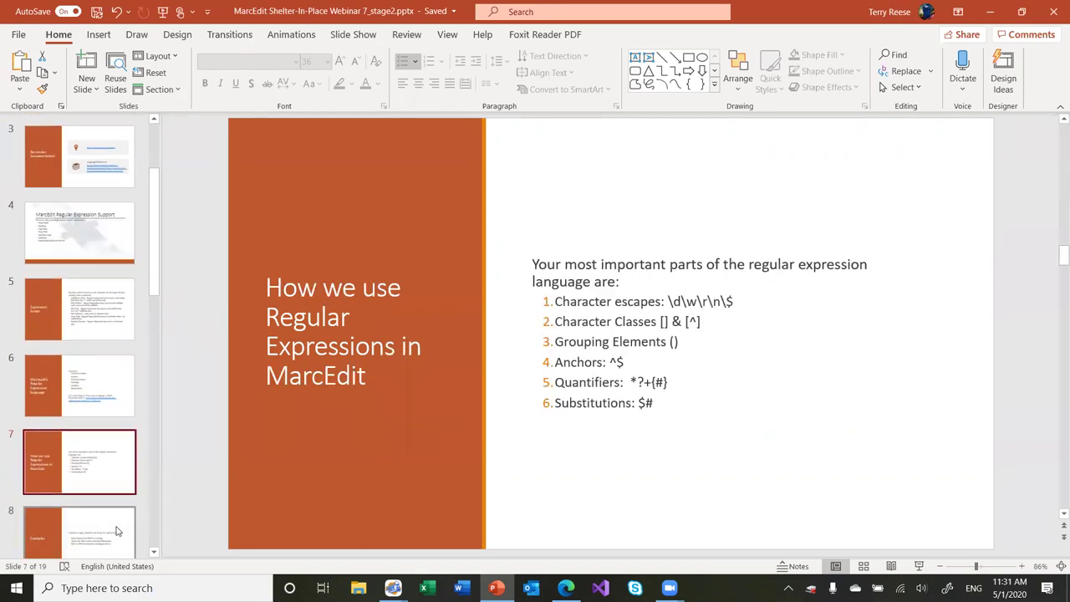
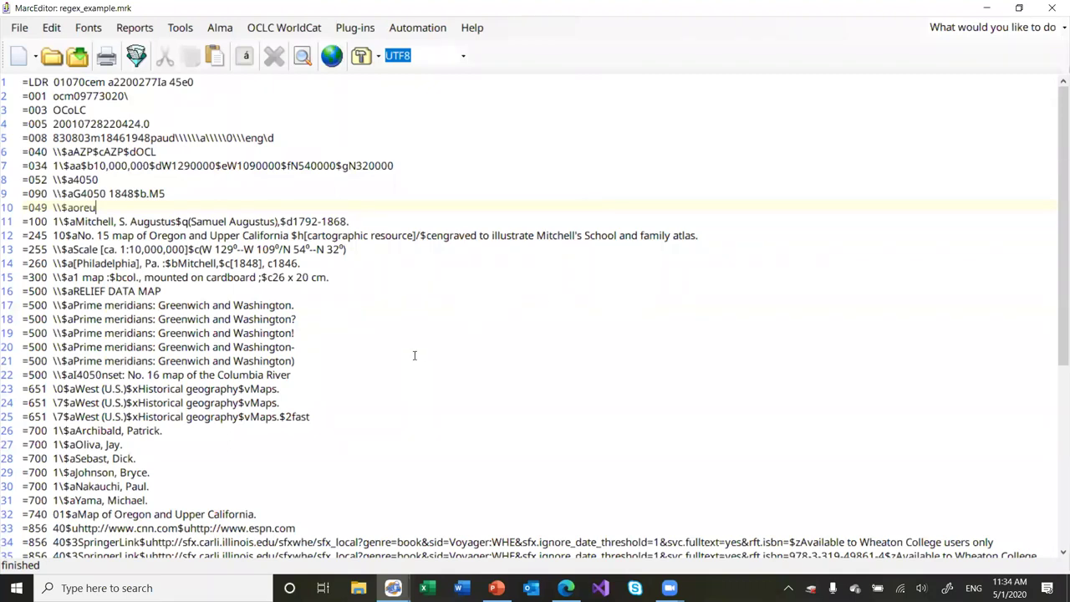
Examine the ending punctuation of the 500 fields on lines 16 to 21 of regex_example.mrk.
click(206, 286)
click(305, 305)
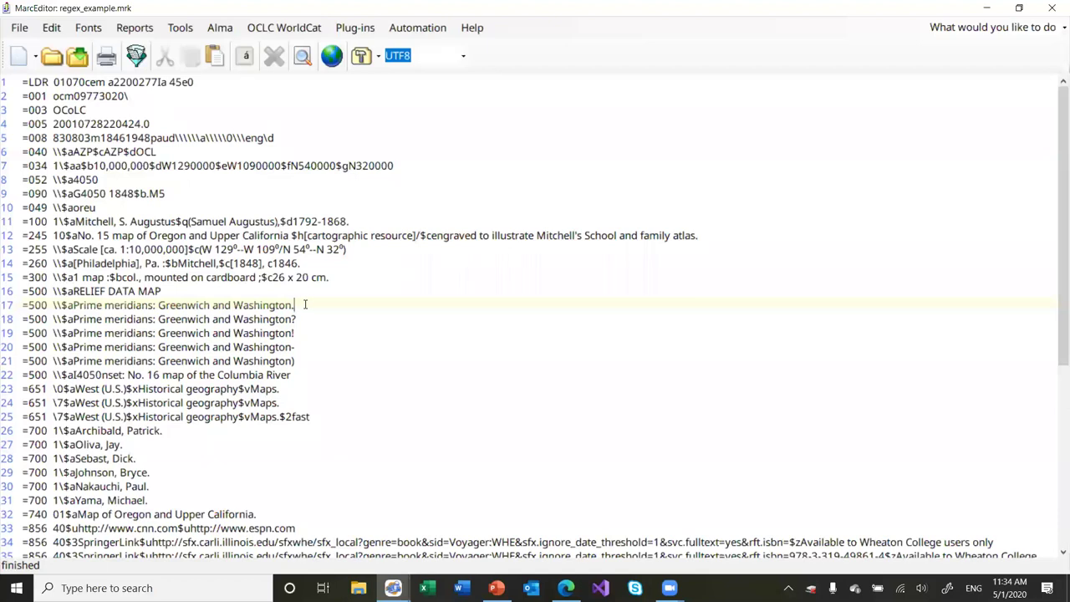
key(Down)
key(Down)
key(Down)
key(Down)
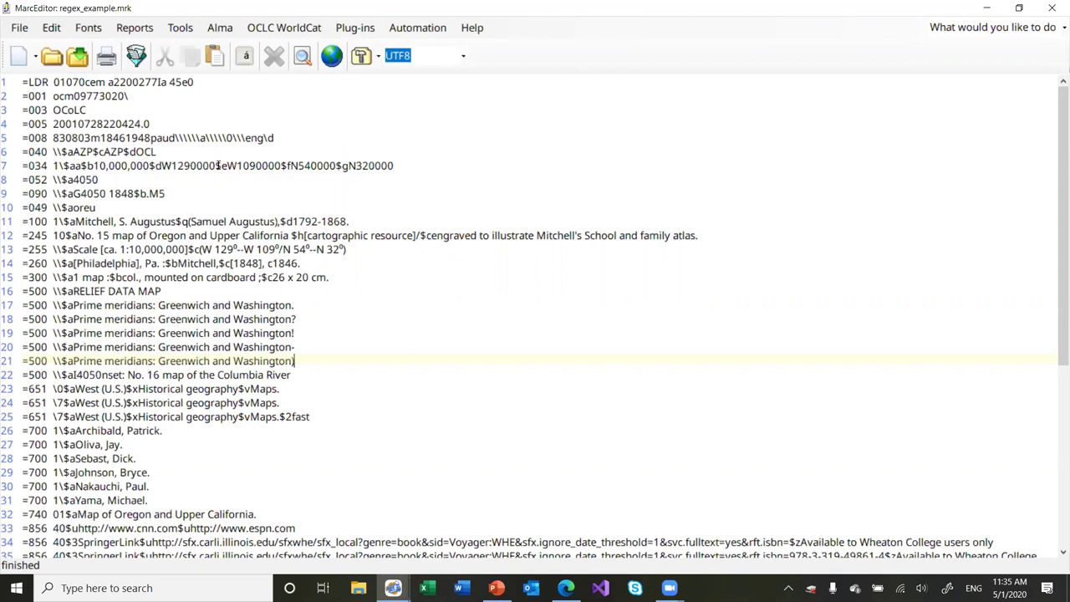
Open Edit Field Data for field 500 and enter the find pattern (.*[^\W])$.
click(197, 33)
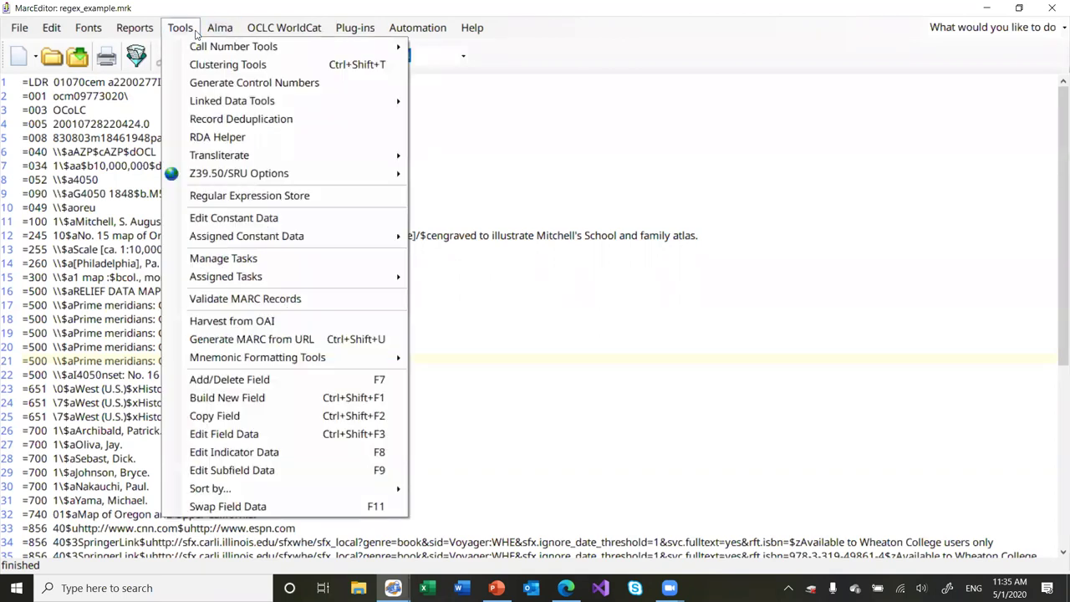
click(291, 434)
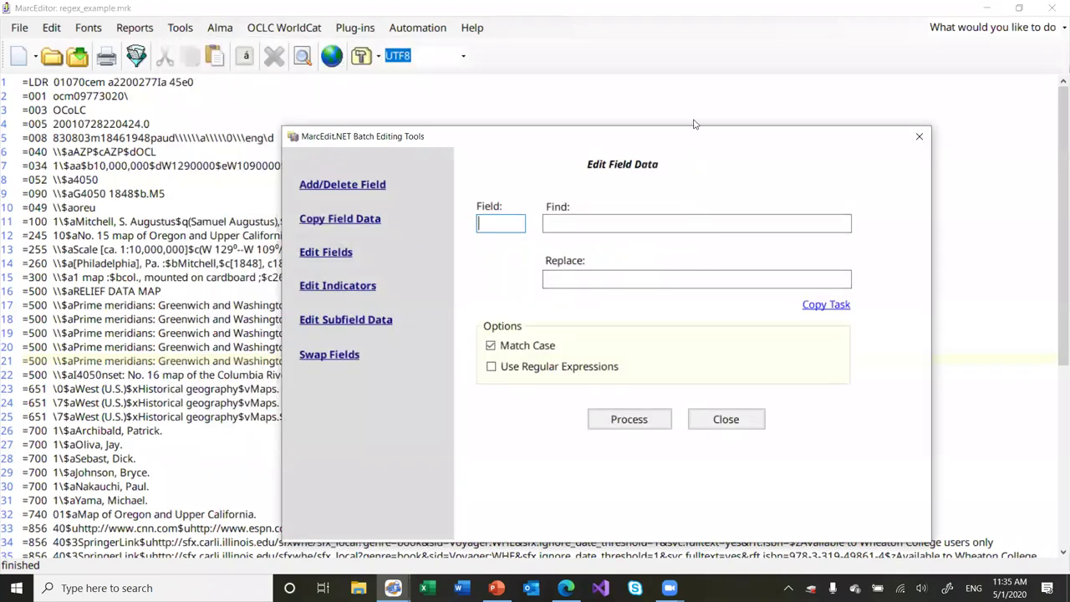
text(500)
key(Tab)
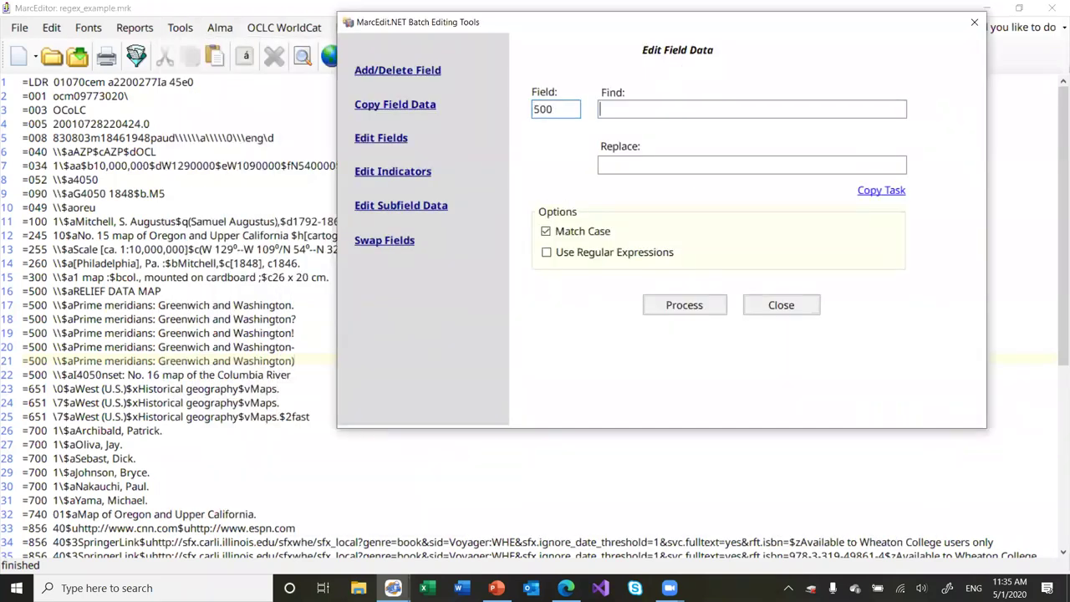
text((.*)
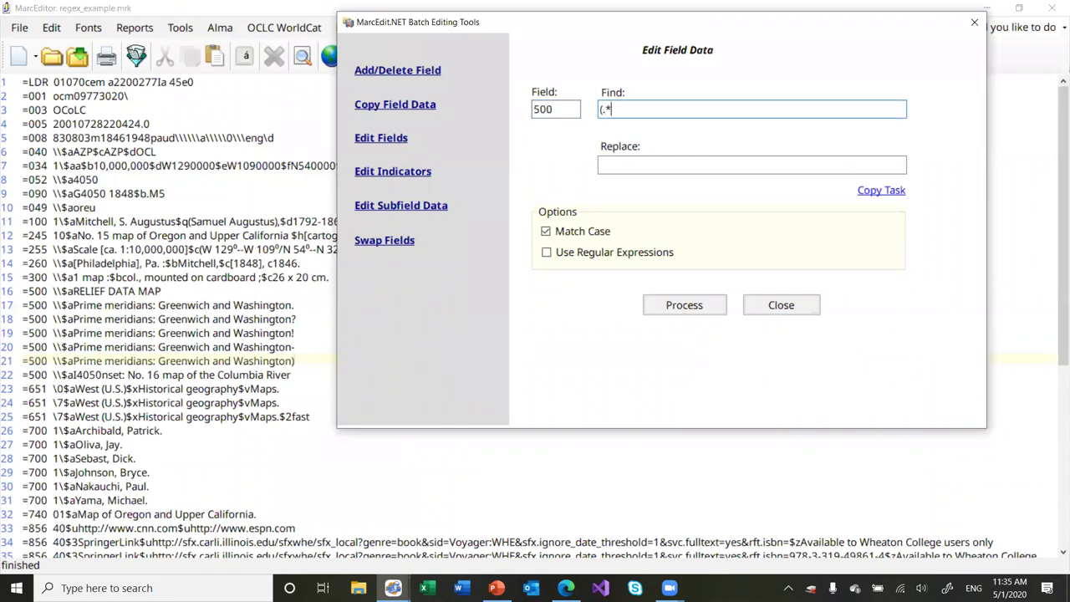
text()()
key(BackSpace)
key(BackSpace)
text(\)
key(BackSpace)
text([^\W])$)
Enable regular expressions, set the replacement to "$1." including the period, process the 500 fields, and check lines 16 and 22.
click(545, 253)
click(660, 171)
text($1)
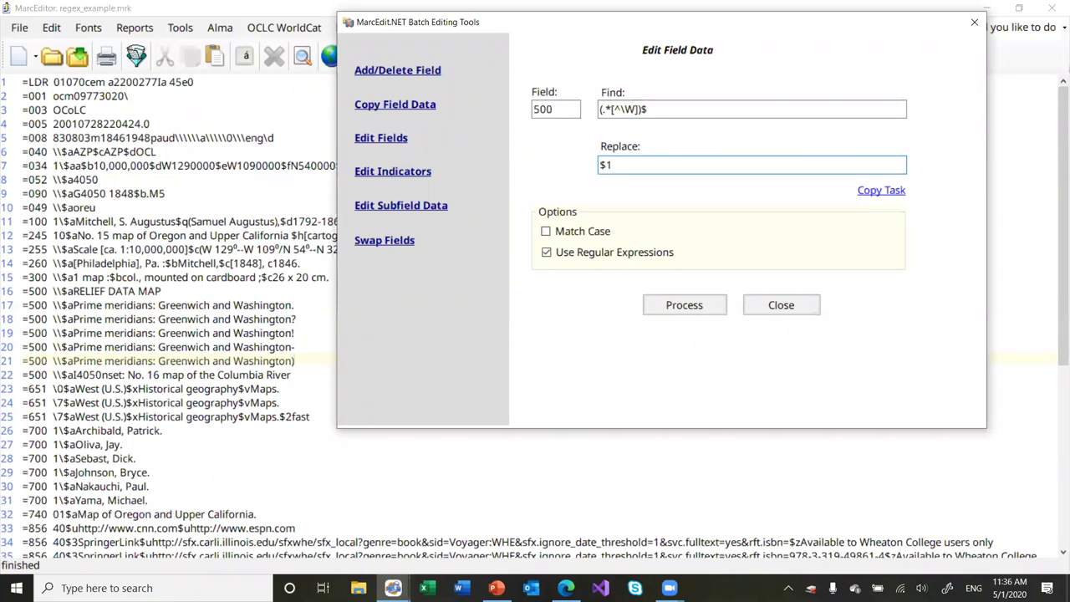
text(.)
click(717, 312)
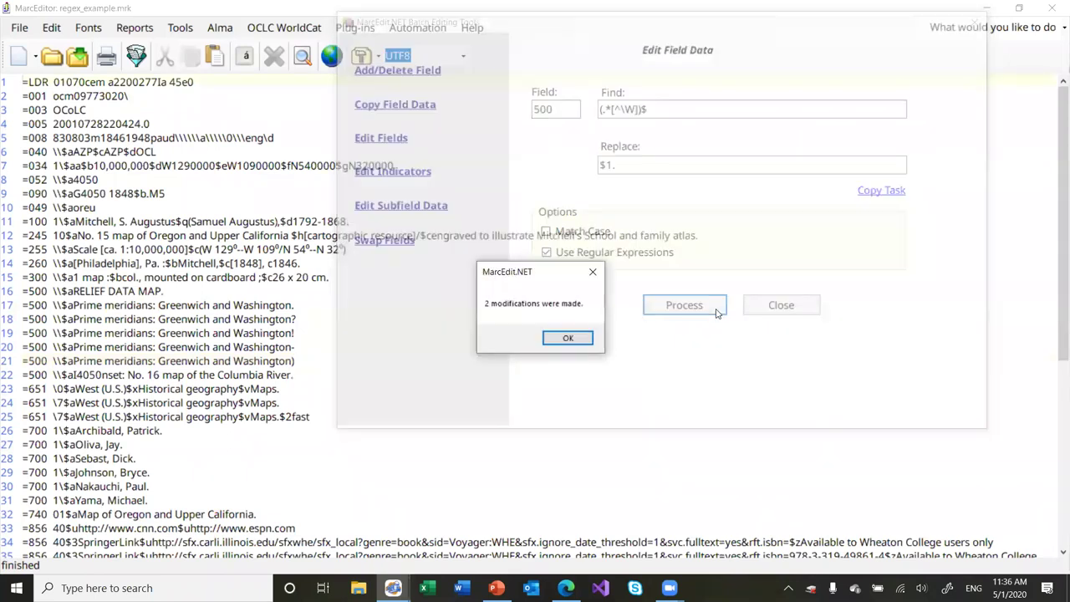
click(567, 339)
click(185, 289)
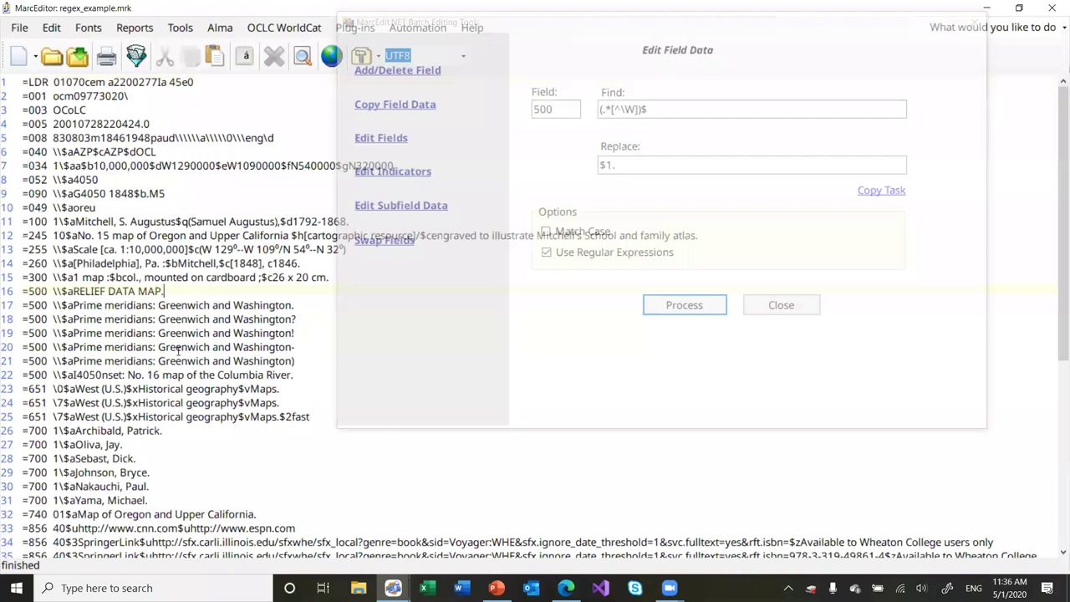
click(297, 375)
Change the find pattern to (.*[^\W])\Z and reverse the last field edit with Special Undo.
click(659, 109)
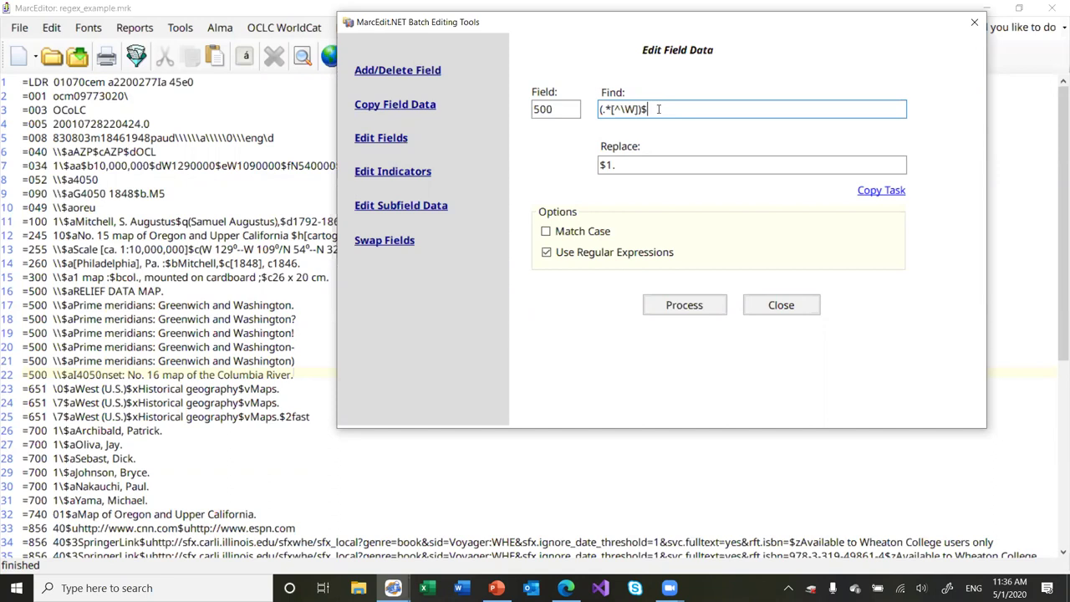
key(BackSpace)
text(\Z)
click(52, 28)
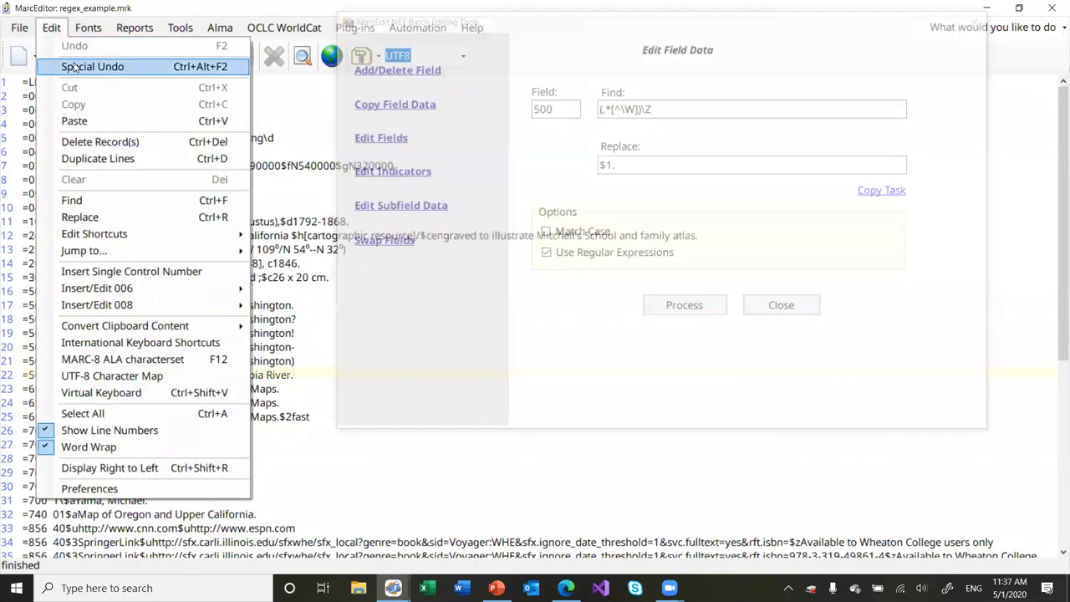
click(74, 67)
Shorten the find pattern to (.*[^\W]) without an end anchor, process the 500 fields, and check lines 16 and 18.
click(687, 109)
key(BackSpace)
key(BackSpace)
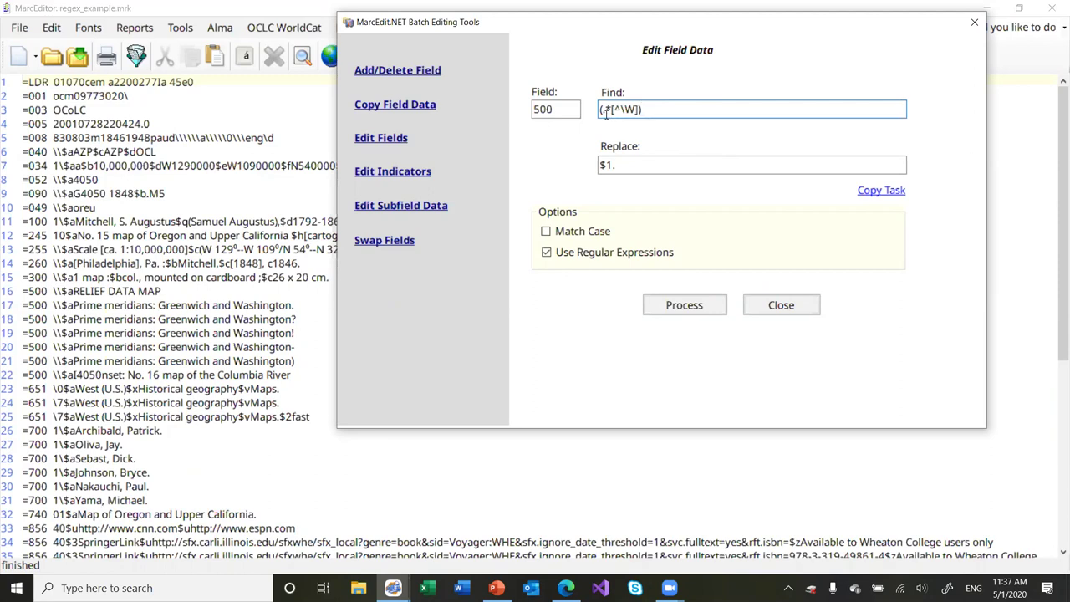
key(Left)
click(666, 302)
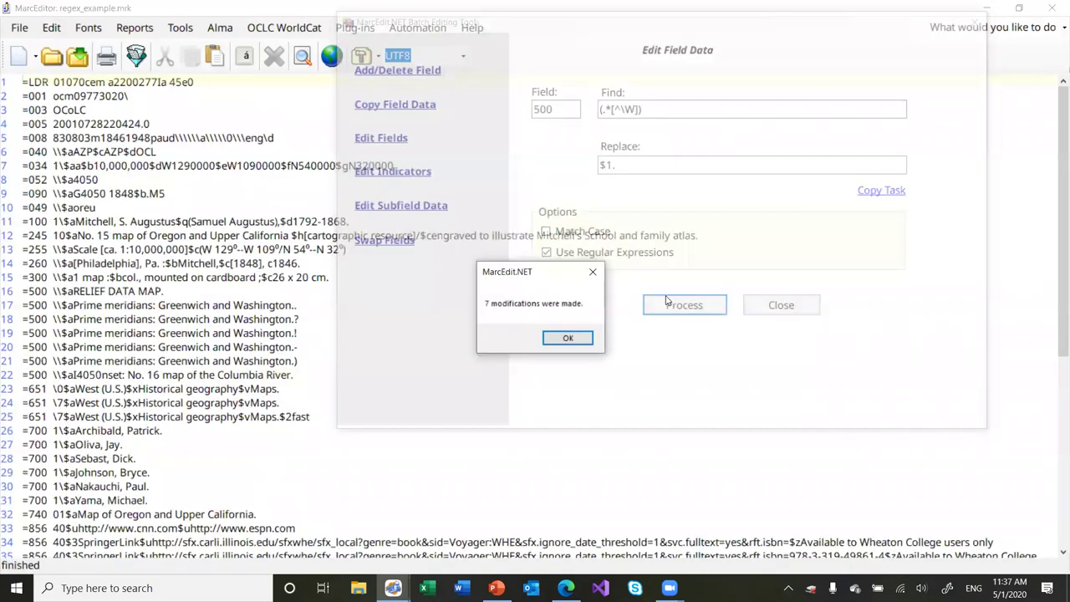
click(568, 337)
click(325, 318)
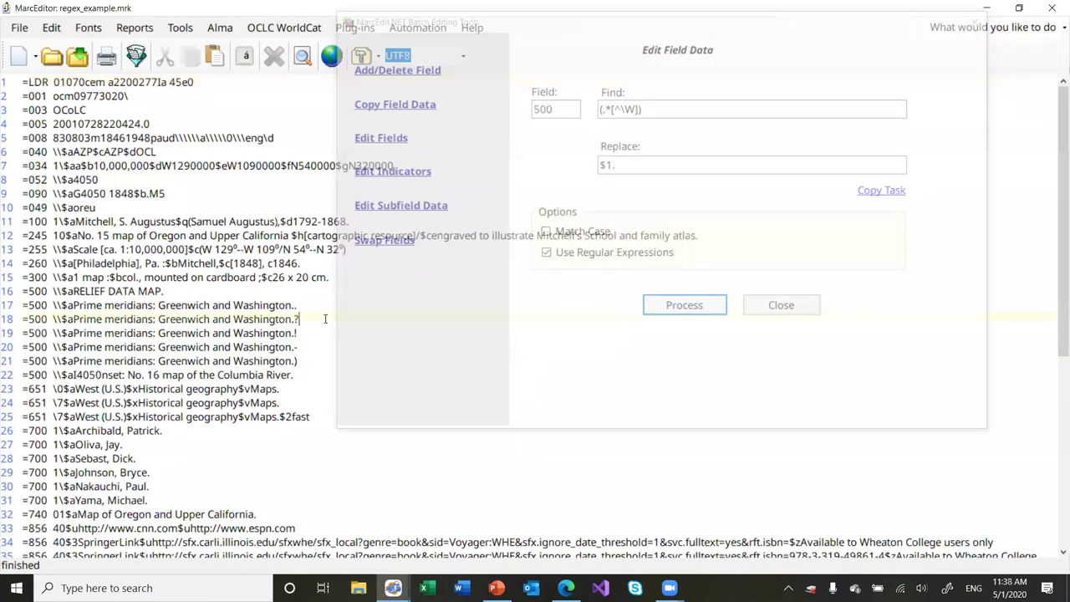
click(208, 289)
Review the .* part of the find pattern and reverse the unanchored 500 field edit with Special Undo.
click(646, 105)
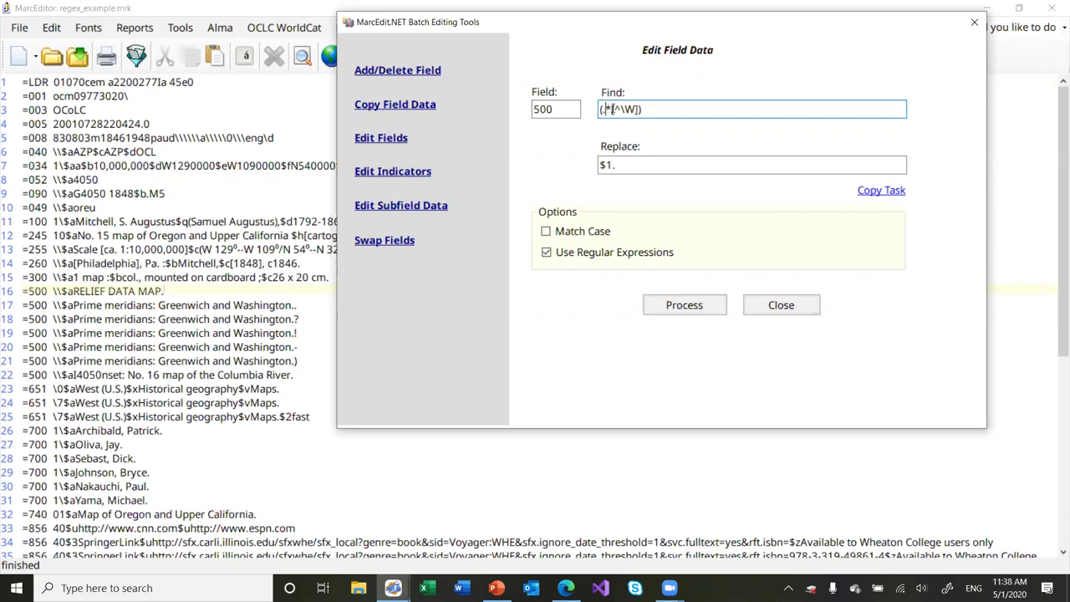
drag(611, 109, 605, 109)
click(56, 30)
click(54, 29)
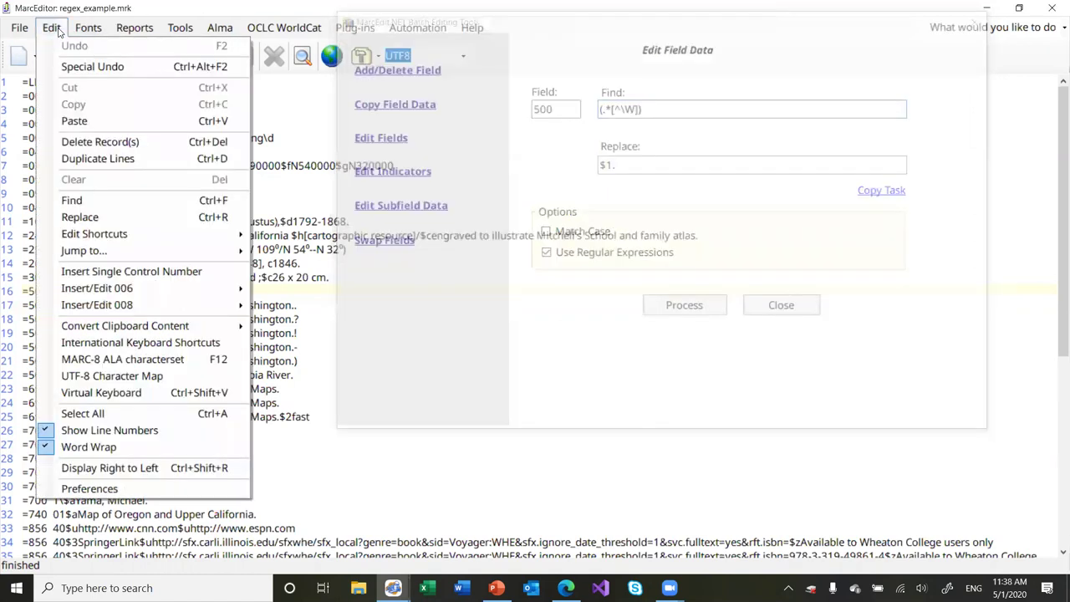
click(79, 68)
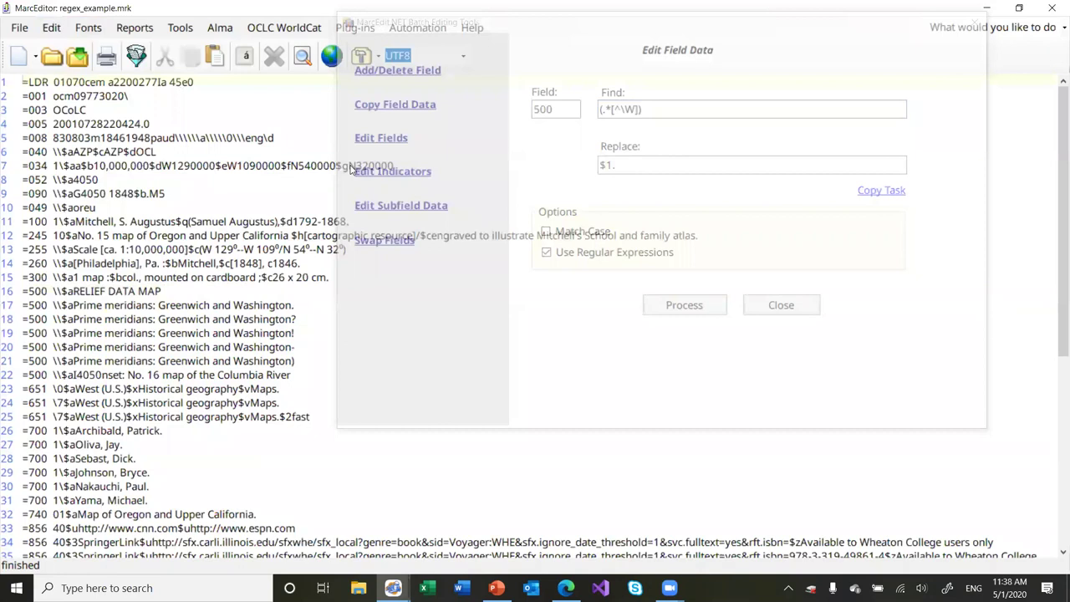
Append \Z to make the find pattern (.*[^\W])\Z and process the 500 fields.
click(662, 110)
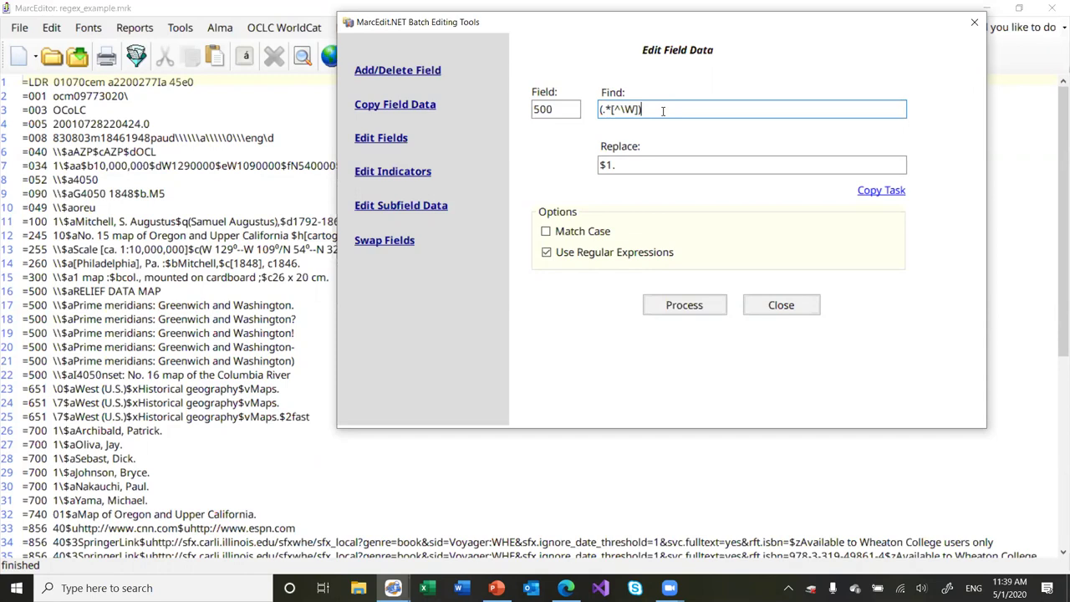
text(\Z)
click(679, 305)
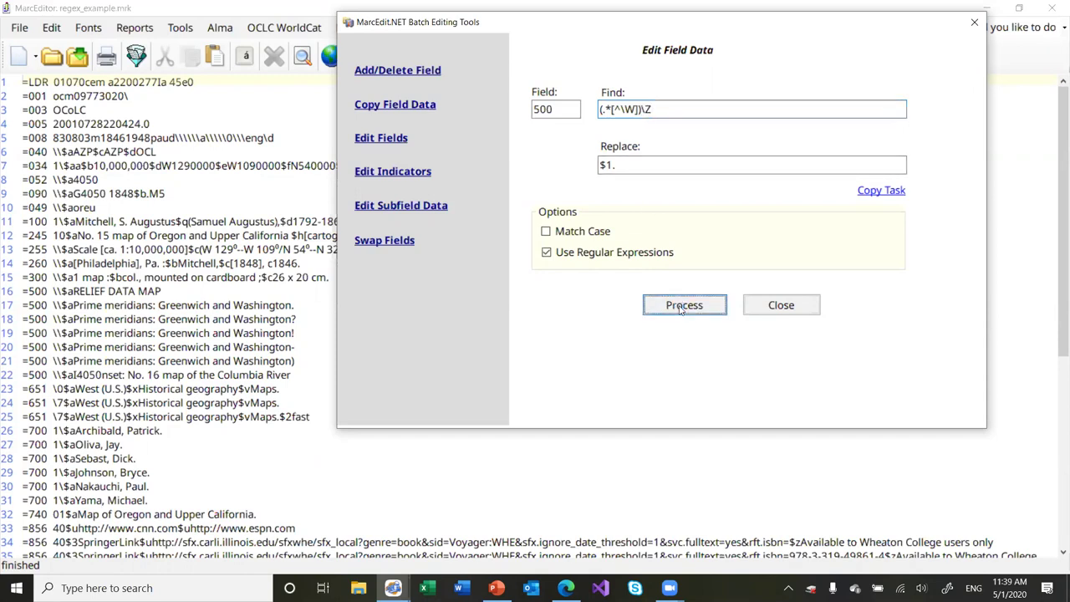
click(576, 339)
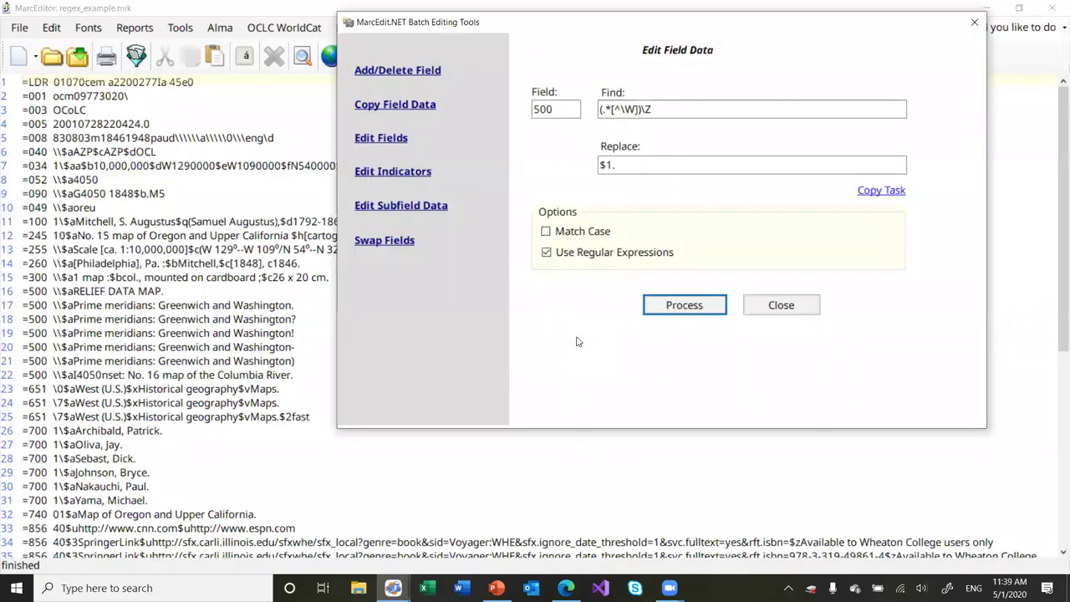
Reverse the \Z-anchored edit of the 500 fields with Special Undo.
click(57, 32)
click(55, 30)
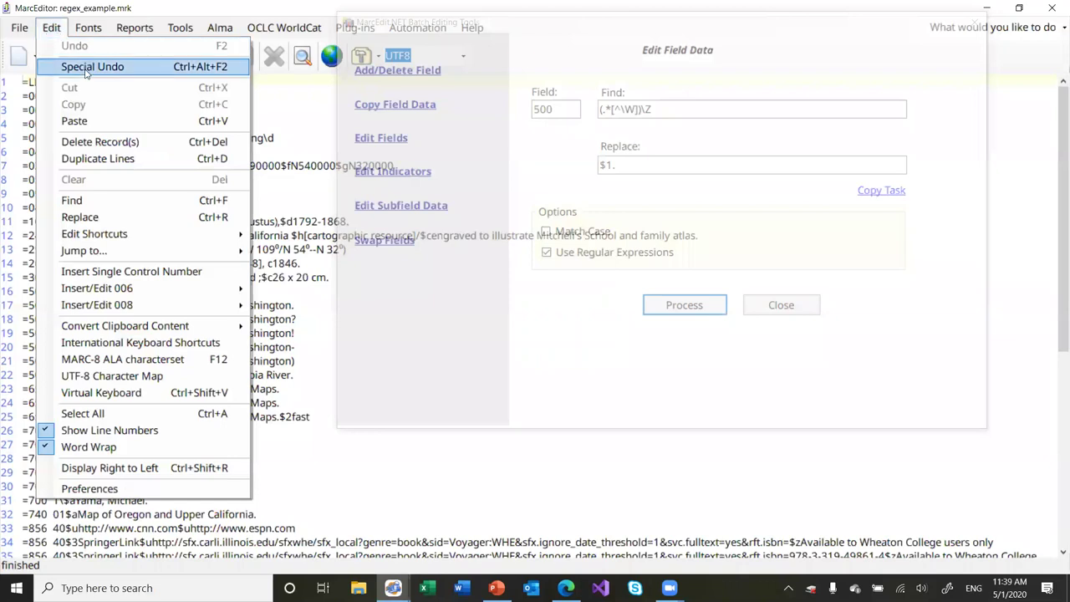
click(86, 71)
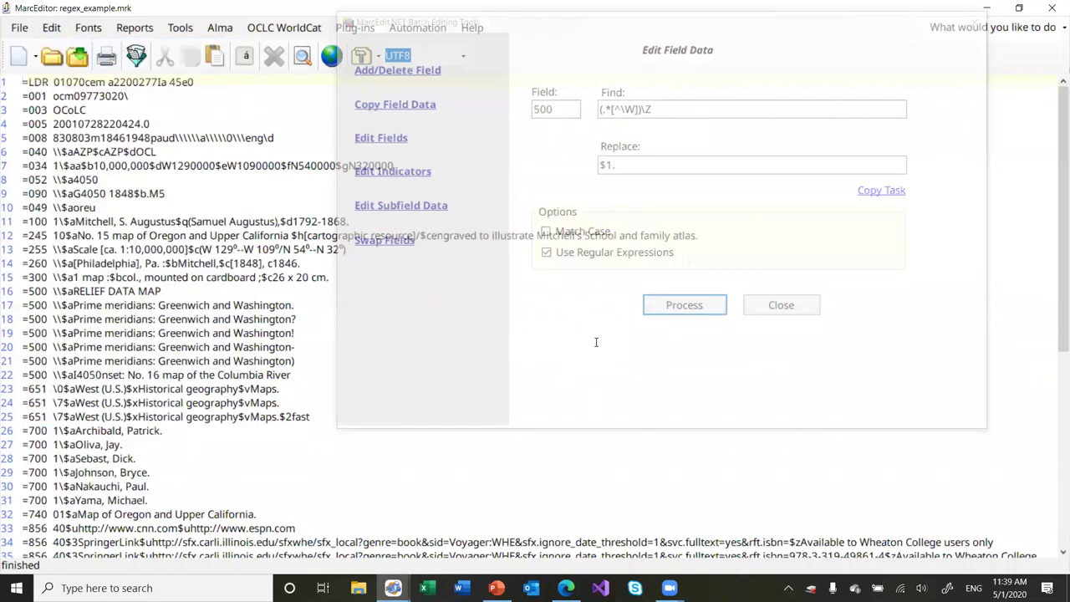
Switch to the PowerPoint presentation, review the example slides 8 to 11, and return to MarcEditor.
key(alt+Tab)
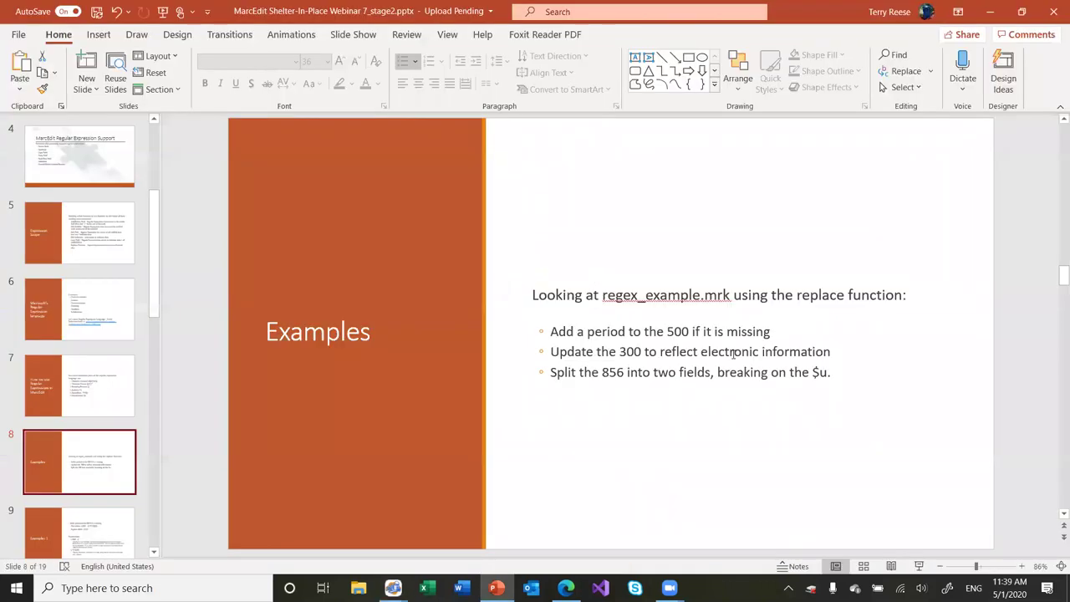
click(115, 525)
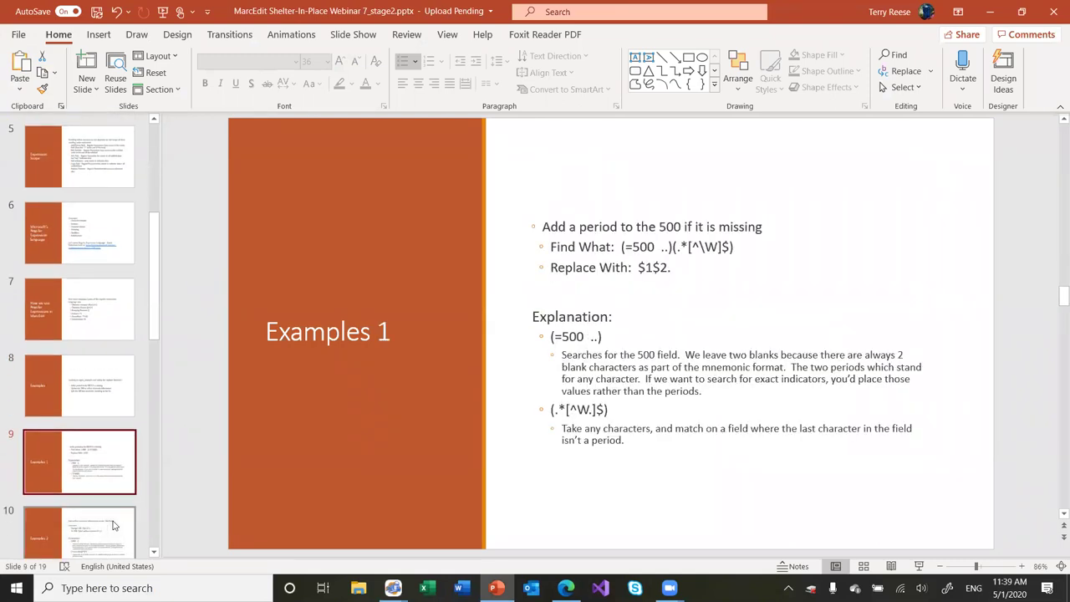
click(114, 524)
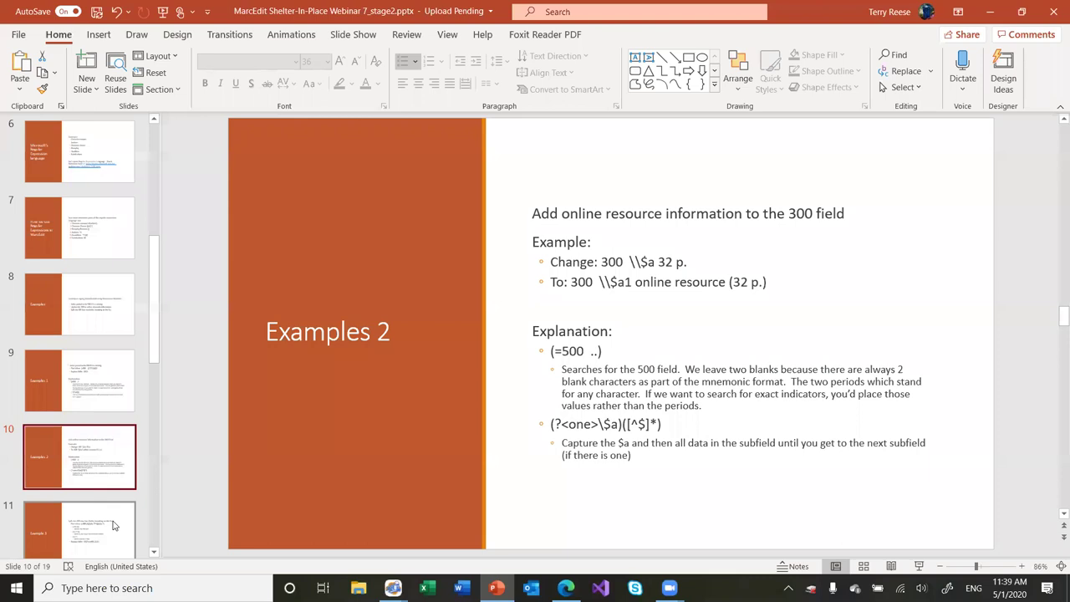
click(114, 525)
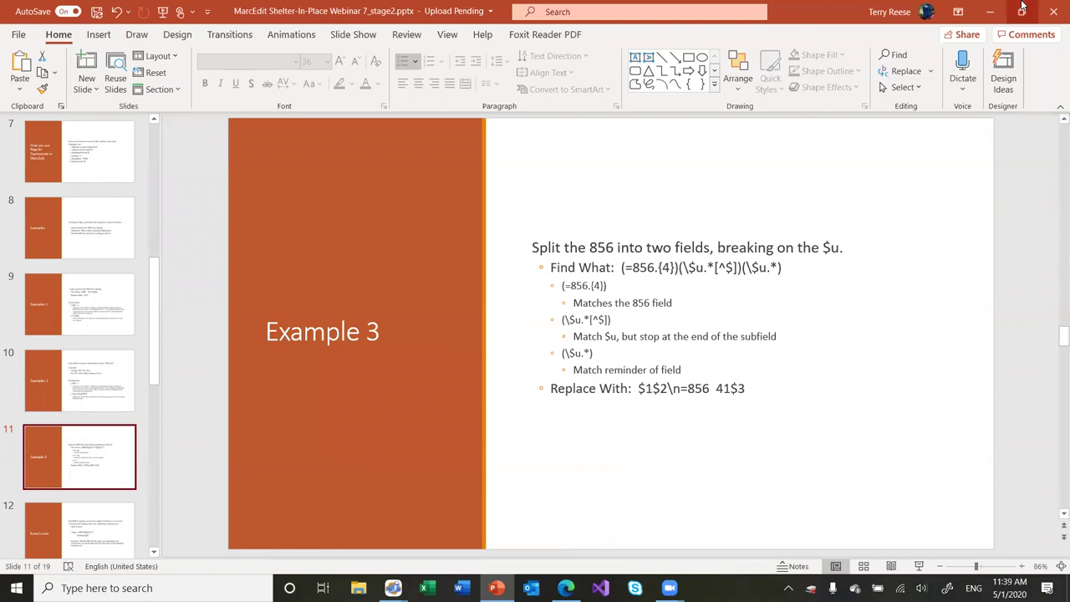
click(990, 24)
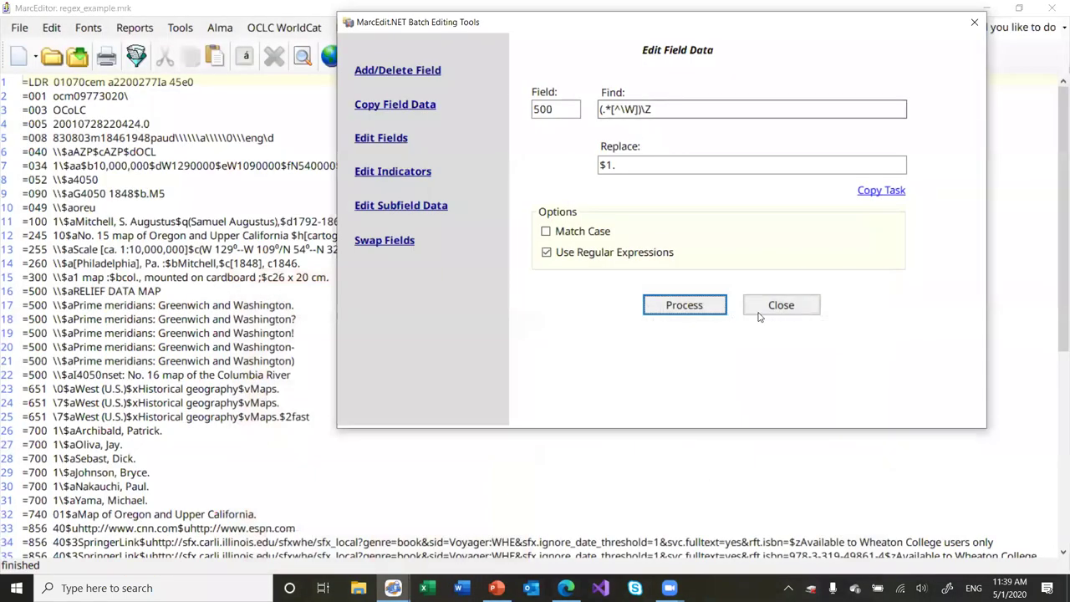
Close the batch editing dialog and run Capitalize Initial Character on 500$a.
click(778, 305)
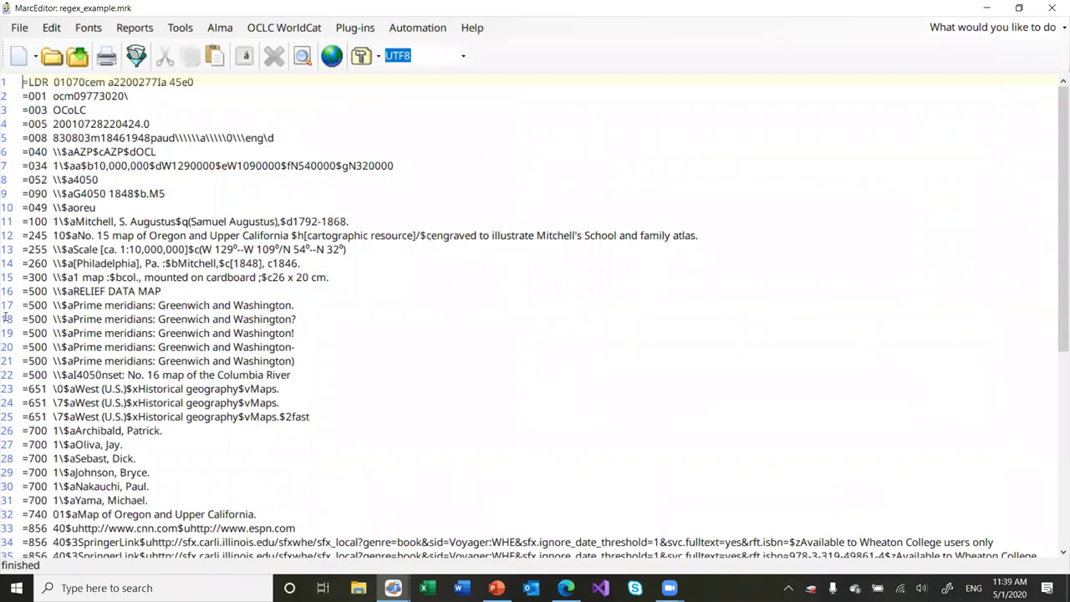
click(73, 319)
click(79, 291)
click(51, 28)
mouse_move(147, 238)
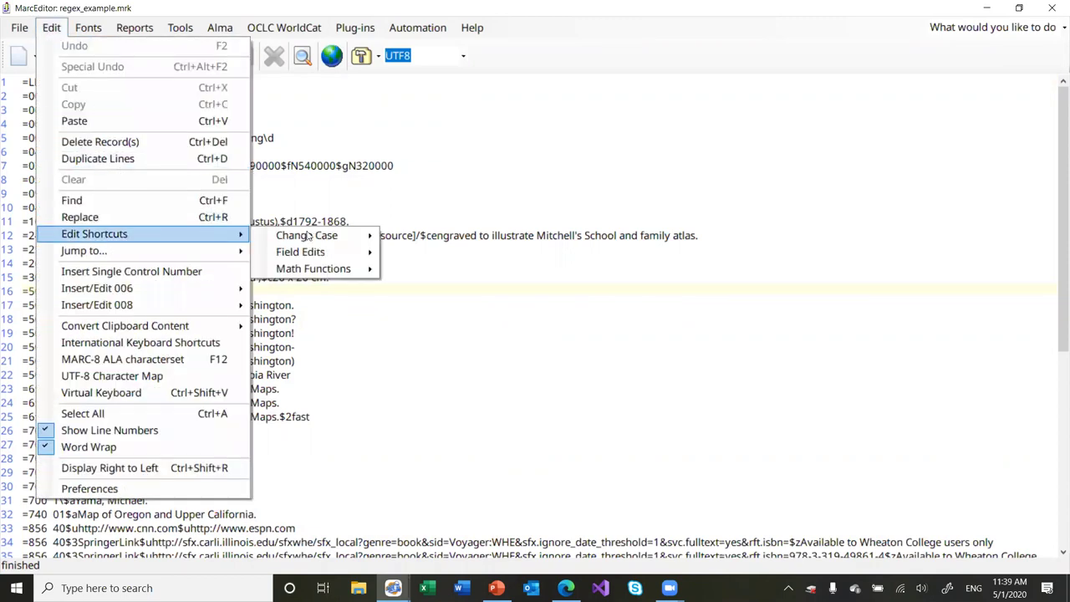
mouse_move(318, 236)
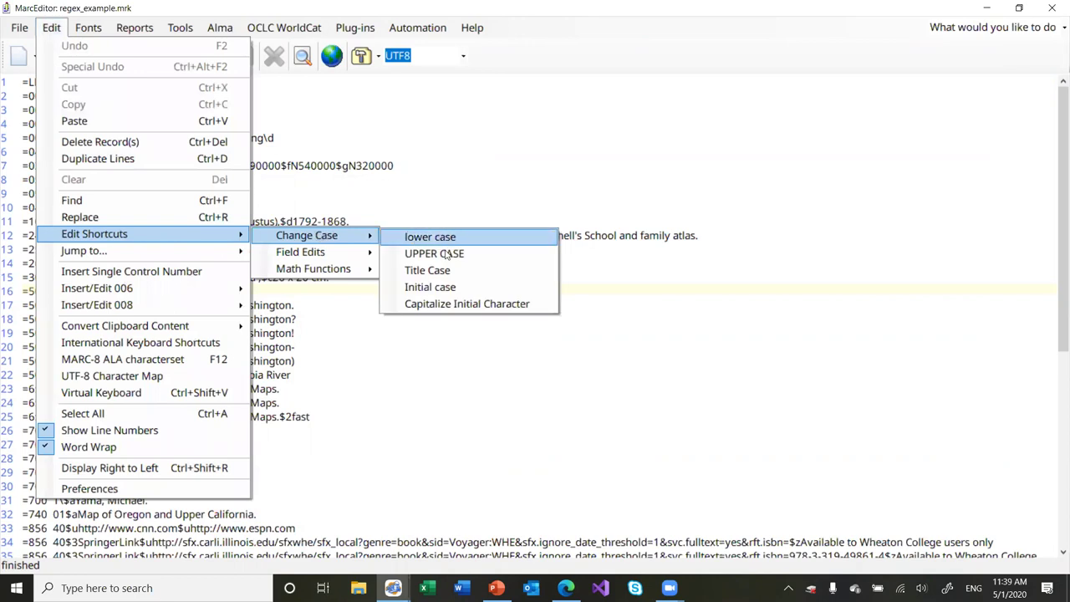
click(457, 305)
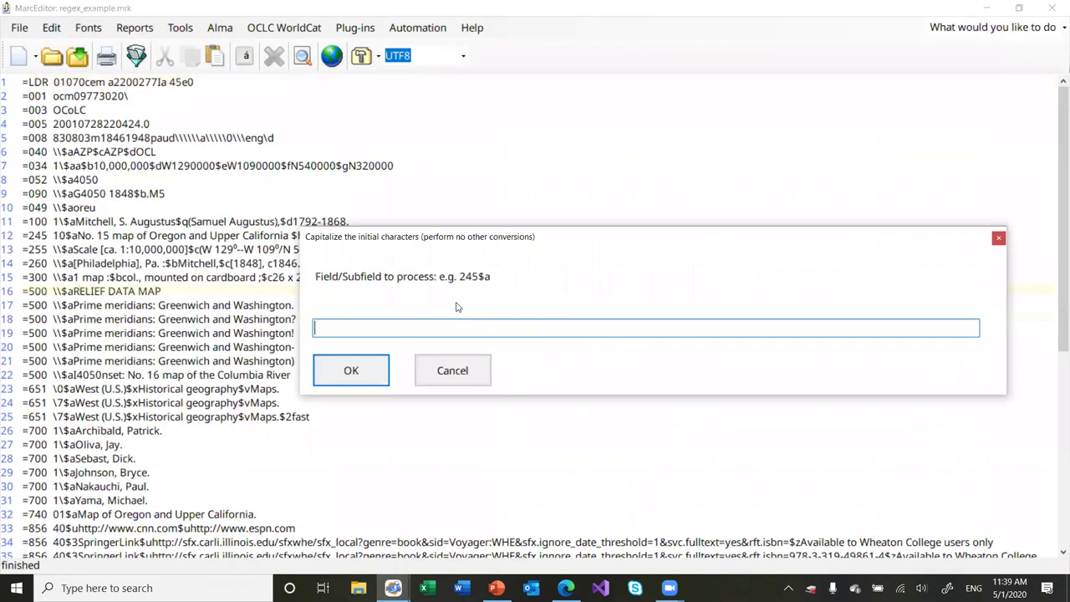
text(500$a)
click(351, 370)
click(517, 337)
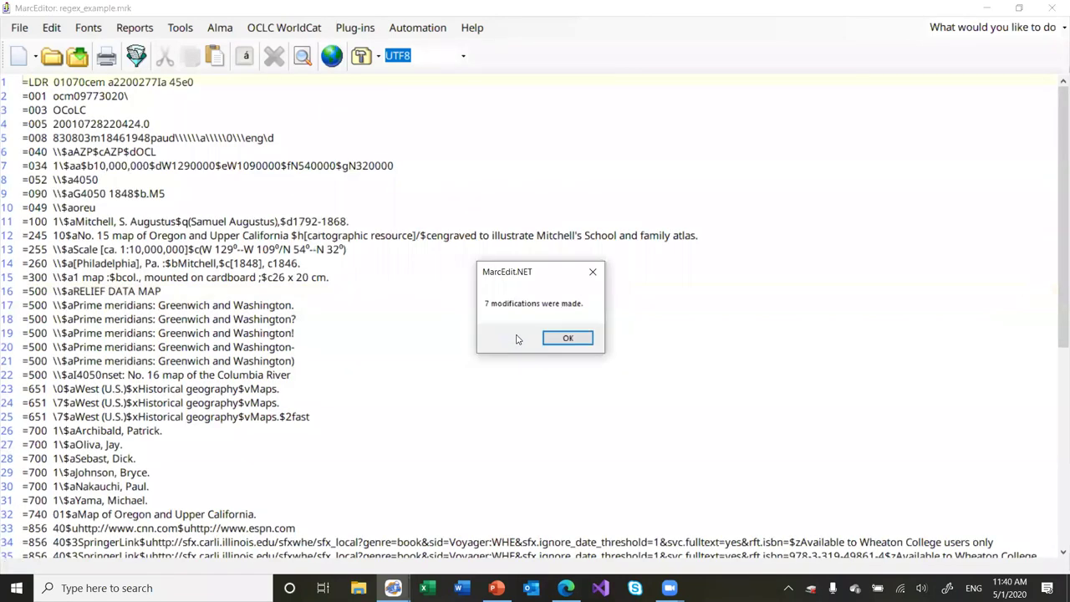
click(567, 337)
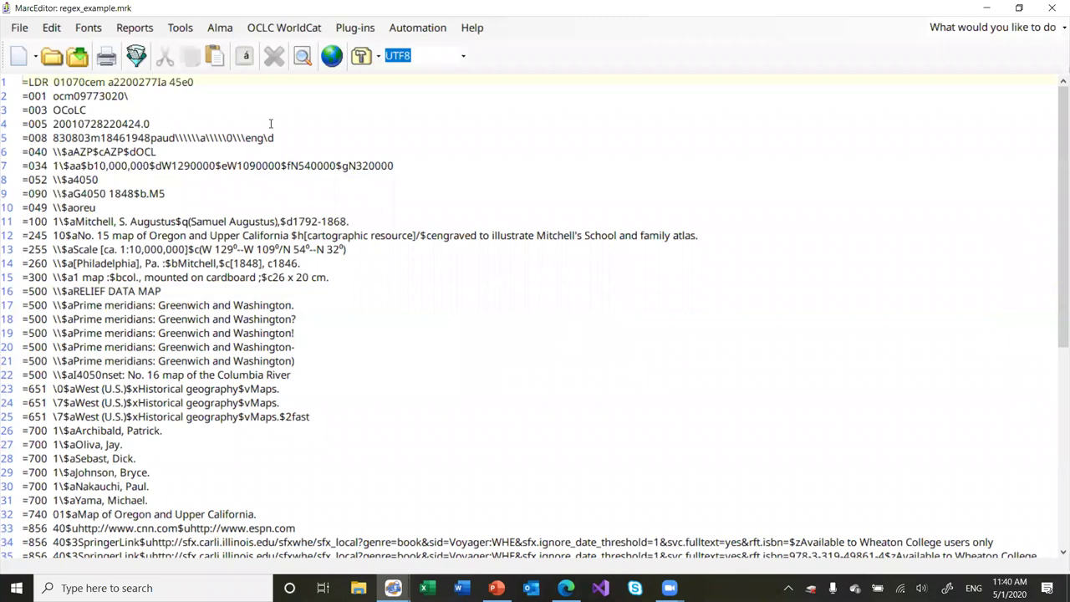
Reverse the Capitalize Initial Character edit of 500$a with Special Undo.
click(51, 27)
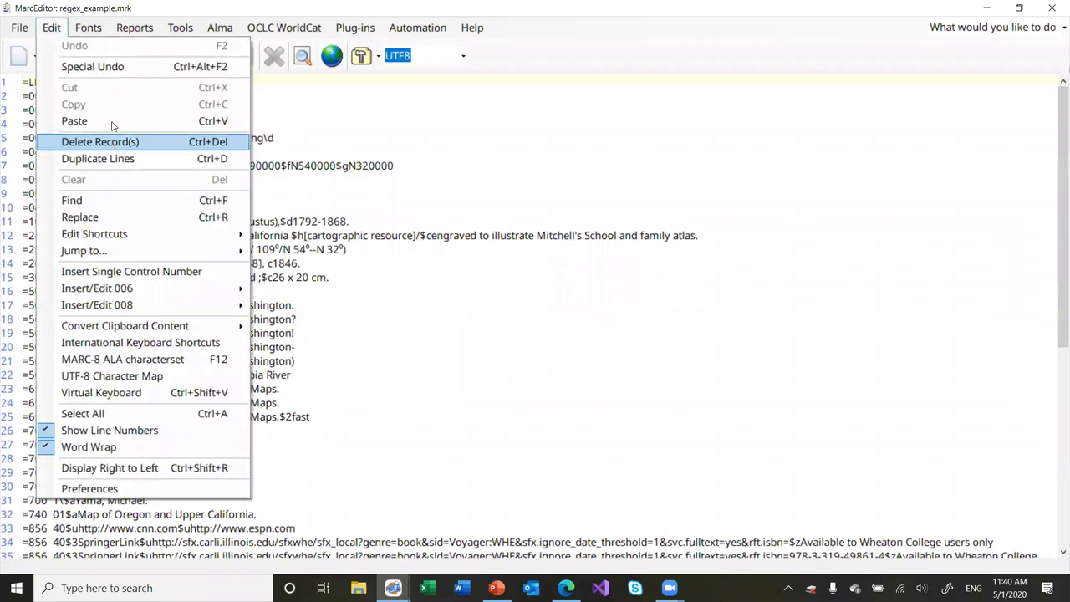
key(Escape)
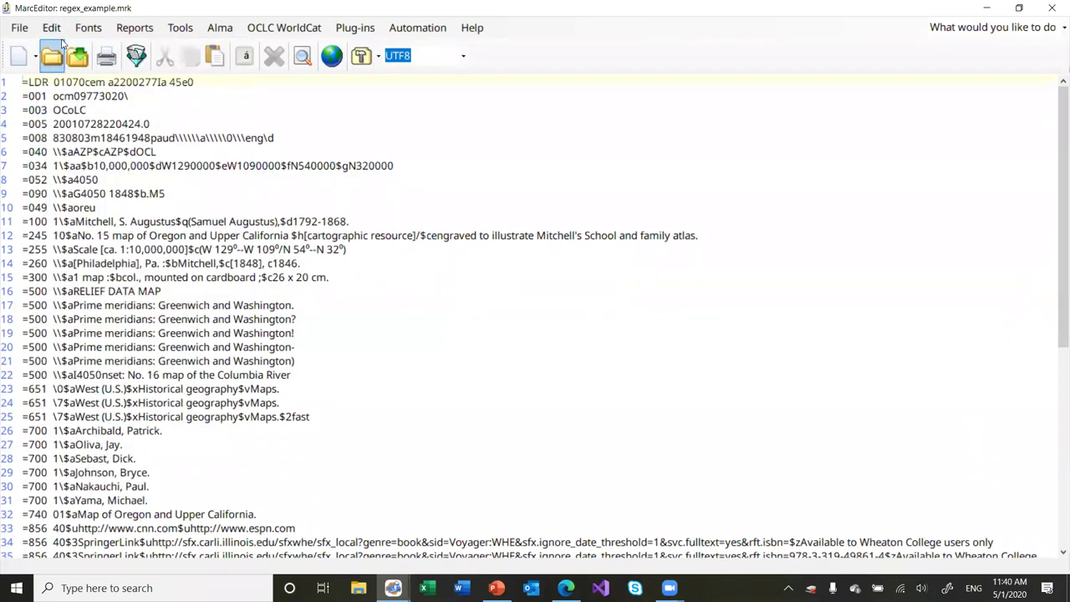
click(58, 30)
click(74, 67)
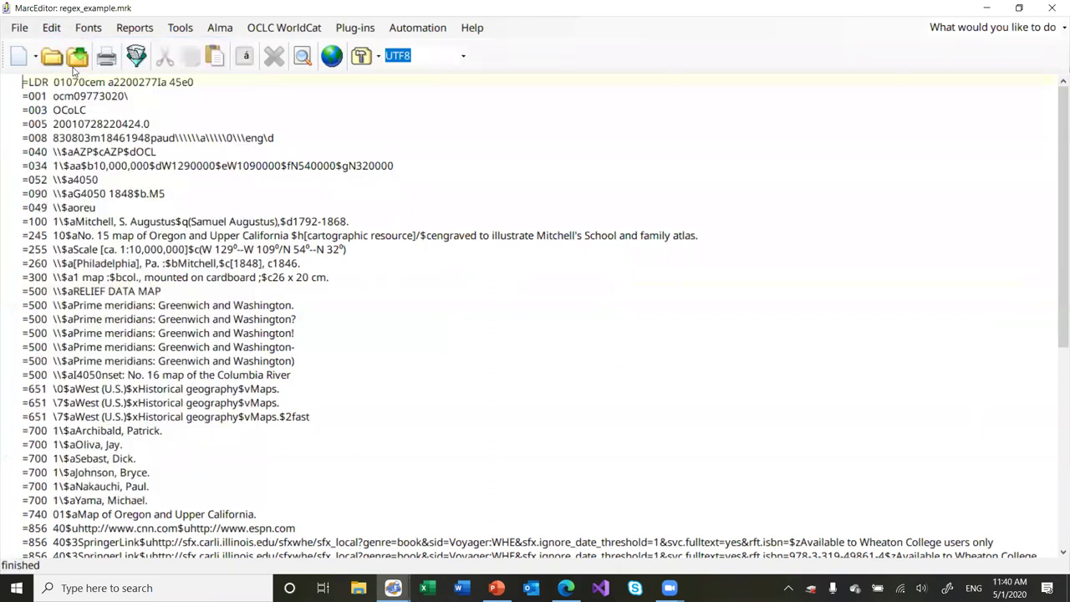
Run the Title Case edit shortcut on 500$a and accept the modifications.
click(51, 27)
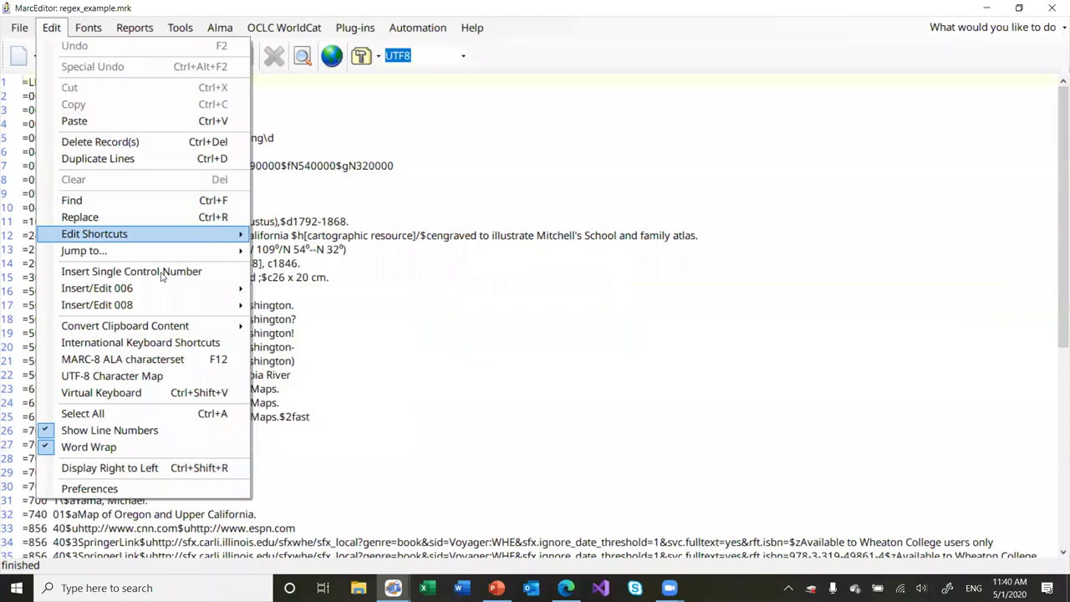
mouse_move(148, 234)
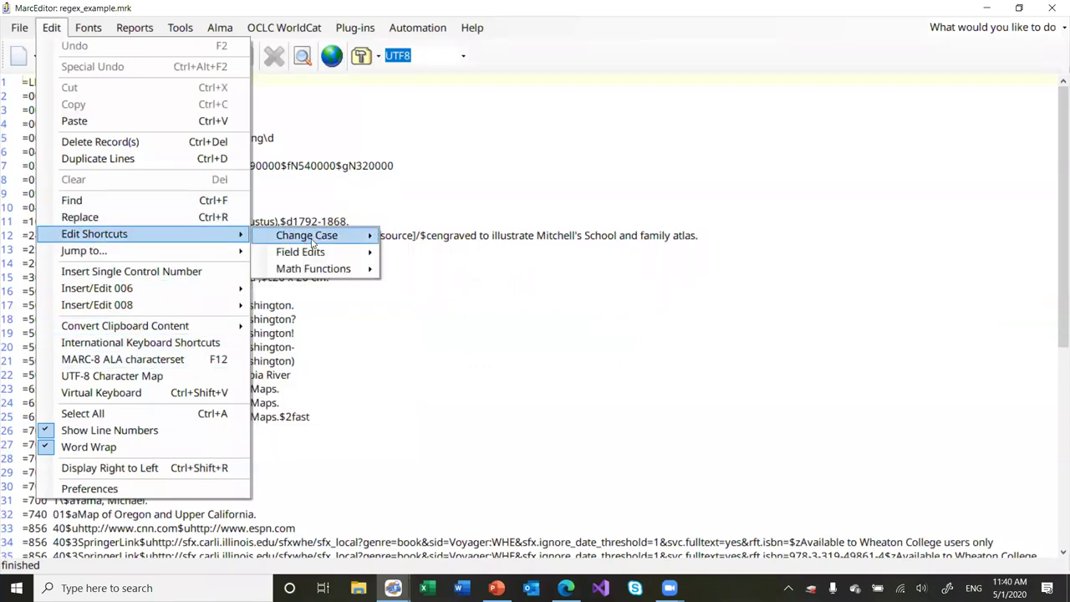
mouse_move(357, 243)
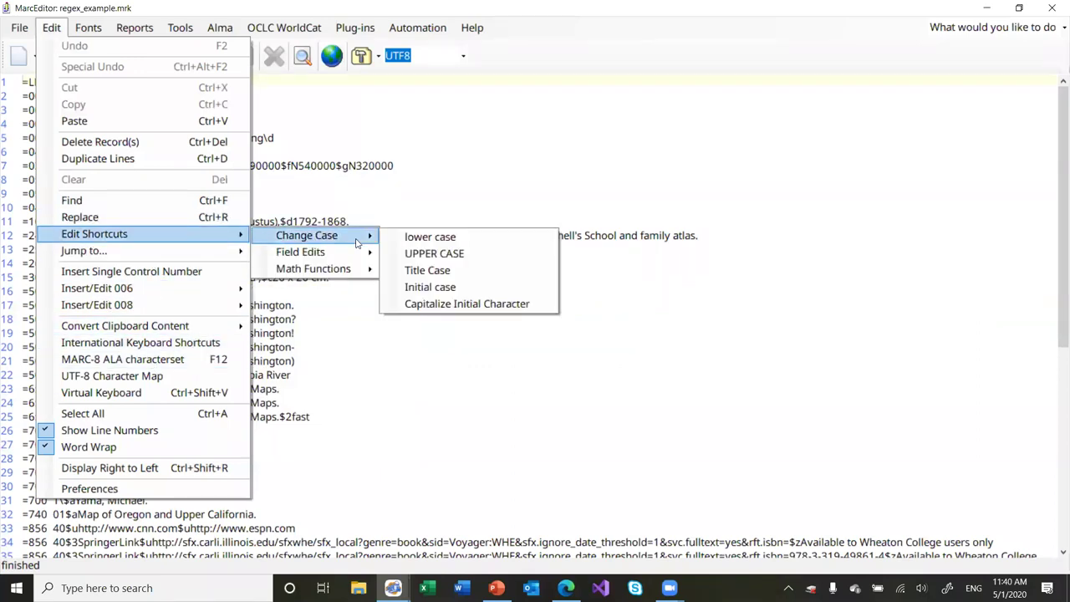
click(449, 270)
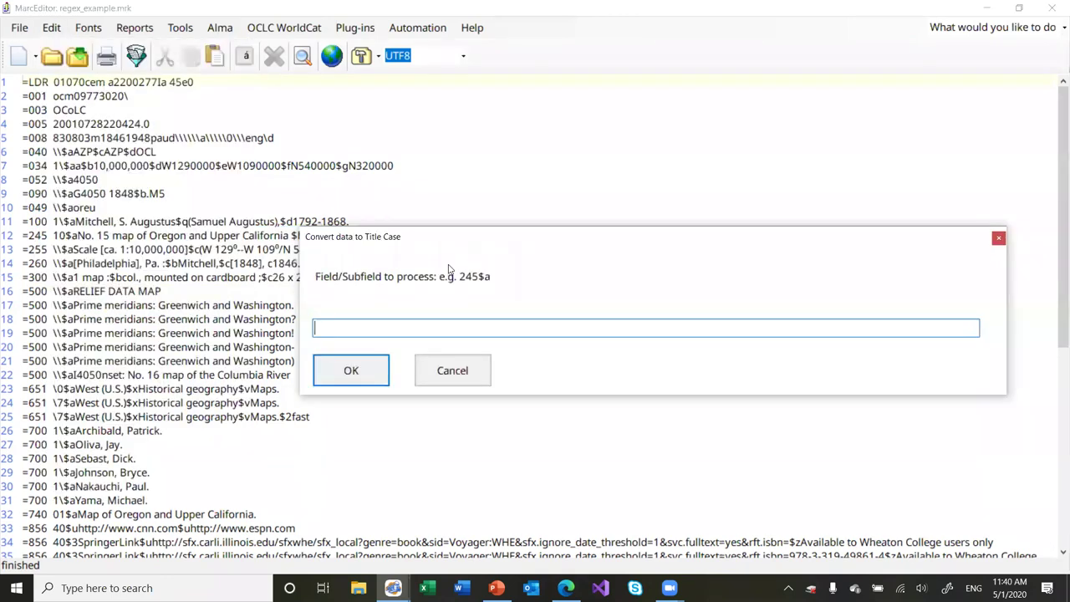
text(5004)
key(BackSpace)
text($a)
click(347, 370)
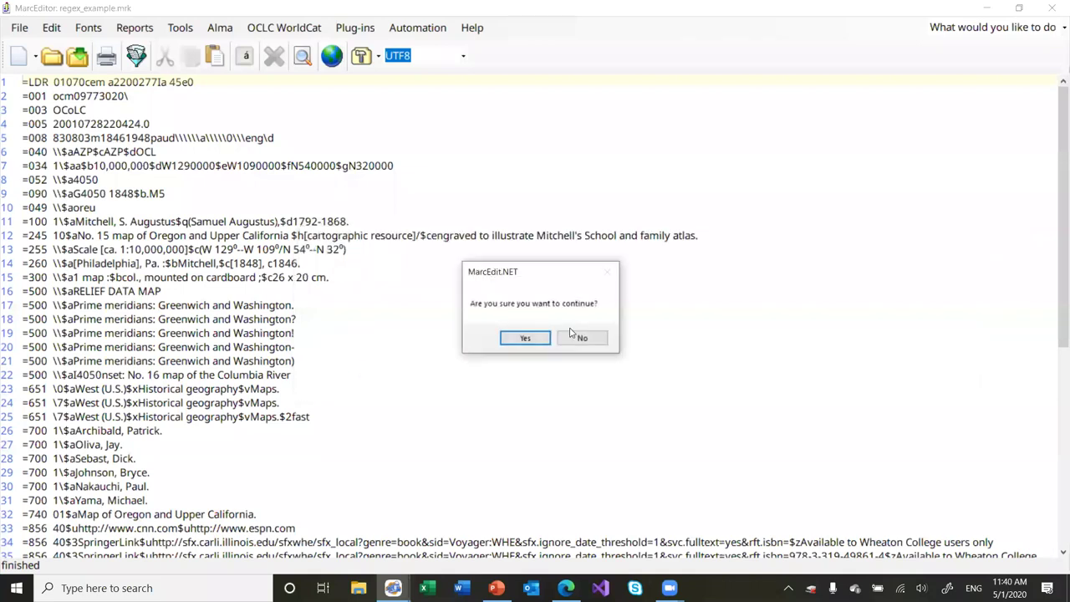
click(527, 338)
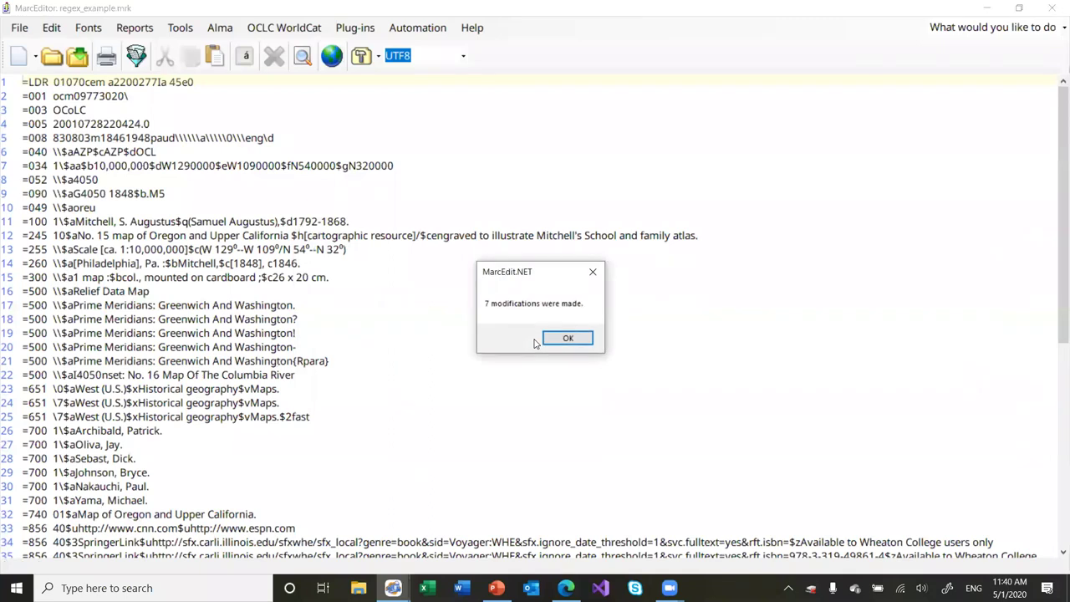
click(570, 337)
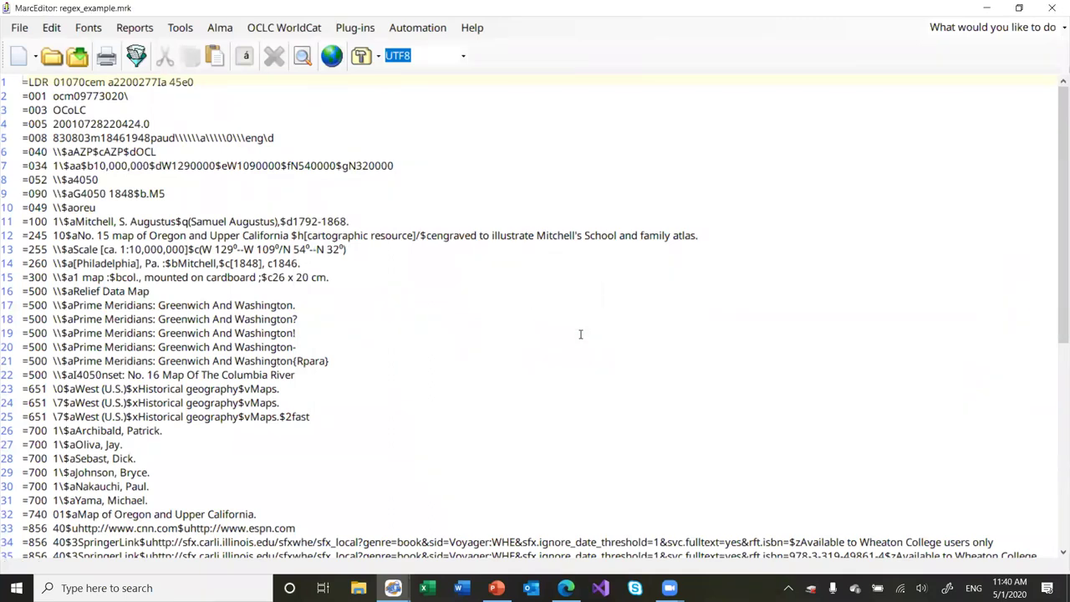
Check the title-cased 500 fields and reverse the edit with Special Undo.
click(99, 291)
click(107, 305)
click(57, 29)
click(80, 66)
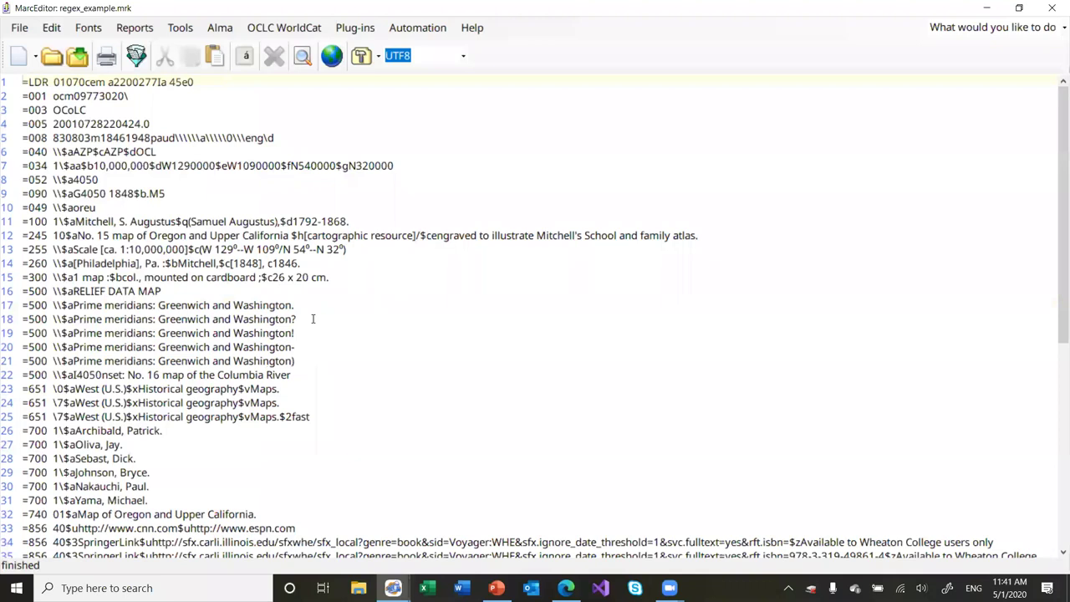
Open Edit Field Data for field 500 and enter the find pattern (\$a[A-Z])([A-Z ]*).
click(134, 291)
click(51, 28)
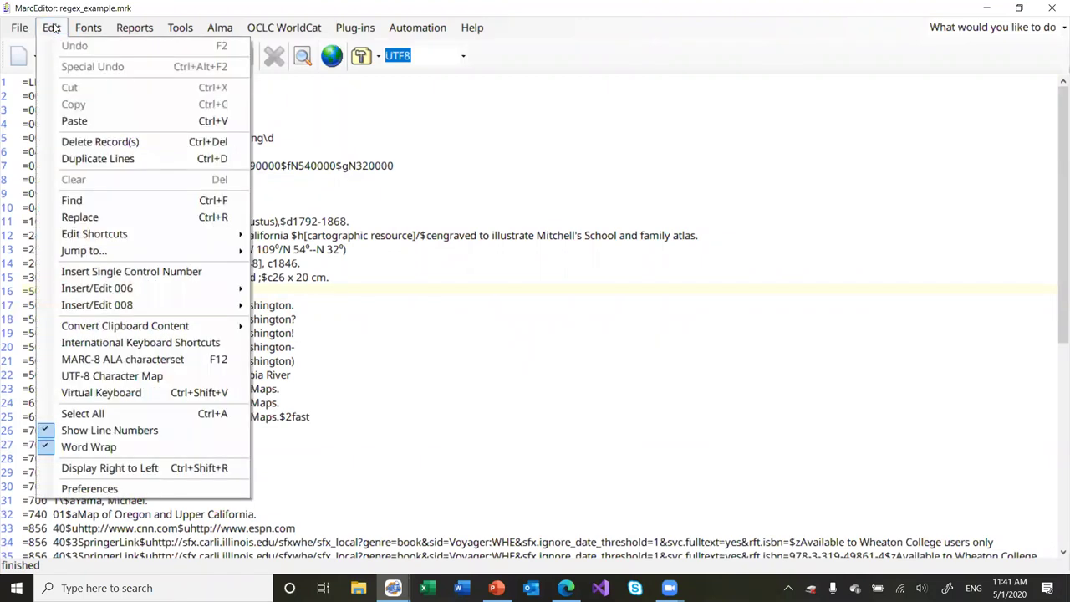
mouse_move(180, 28)
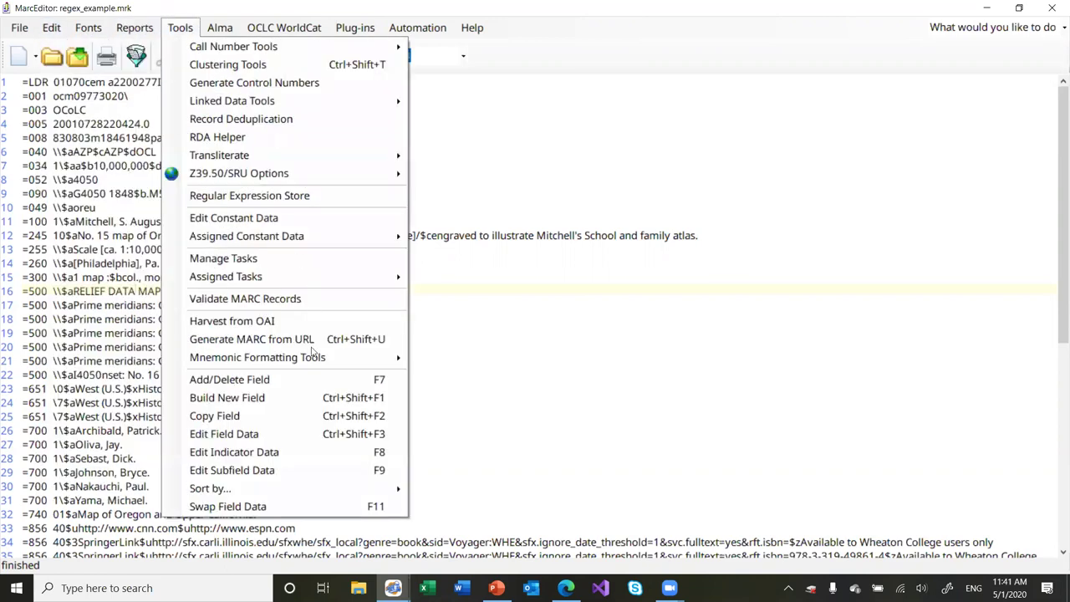
click(305, 433)
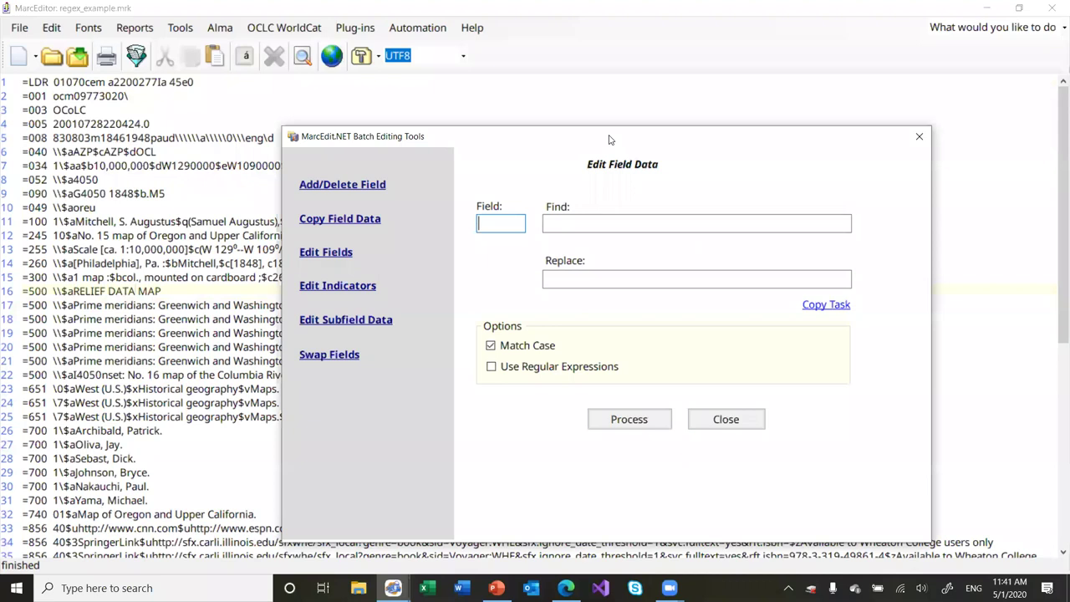
drag(609, 139, 724, 52)
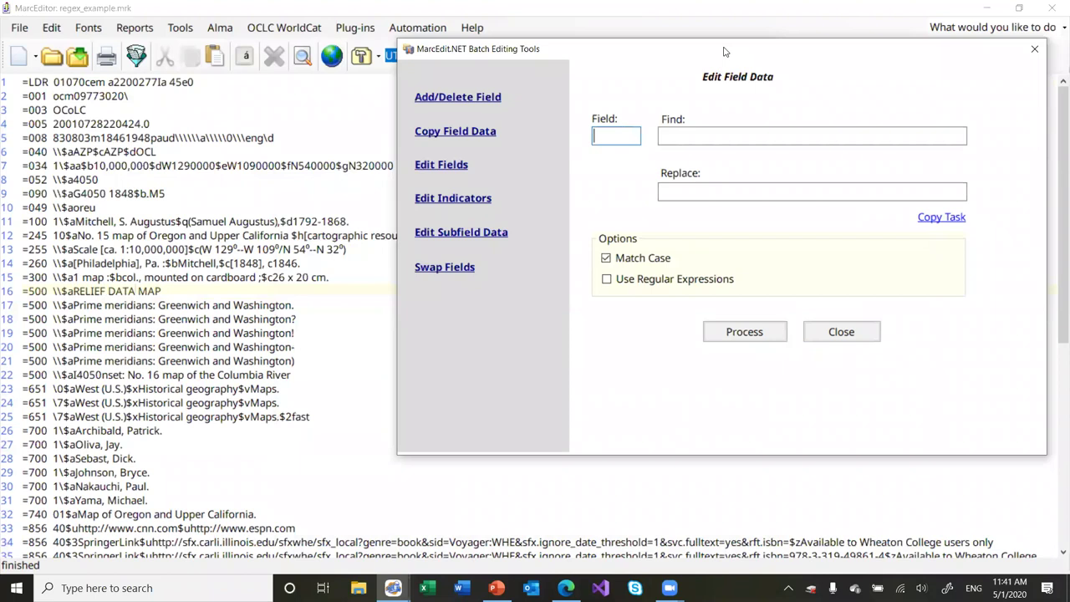
text(500)
key(Tab)
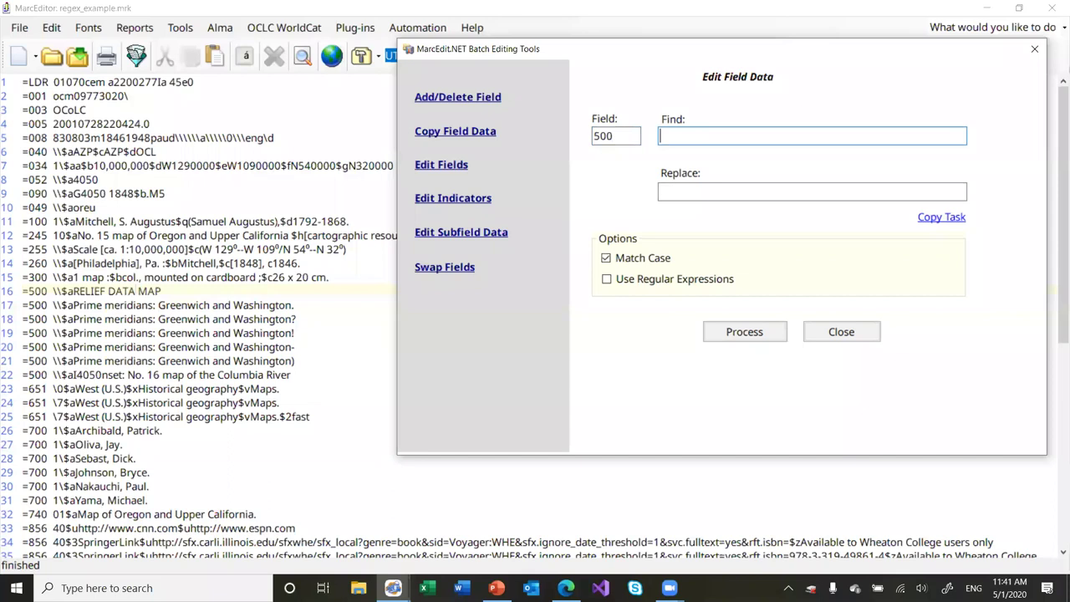
text((\$a[A-Z])([A-Z ]*))
Enable regular expressions, set the replacement to $1lcase($2) and process the 500 fields.
click(661, 192)
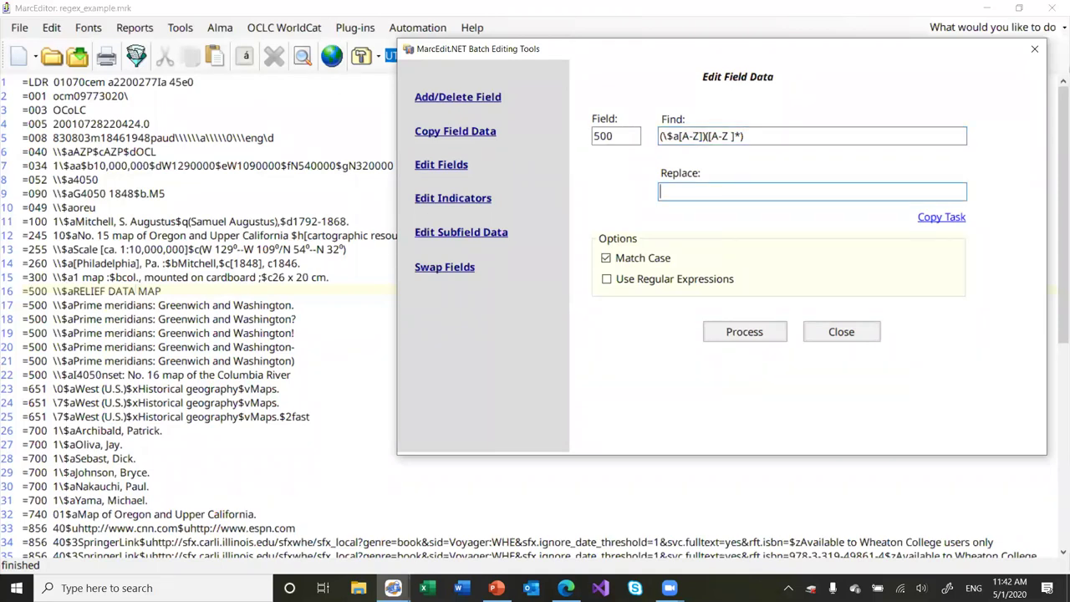
click(620, 278)
click(682, 193)
text($1lcase($2))
click(728, 336)
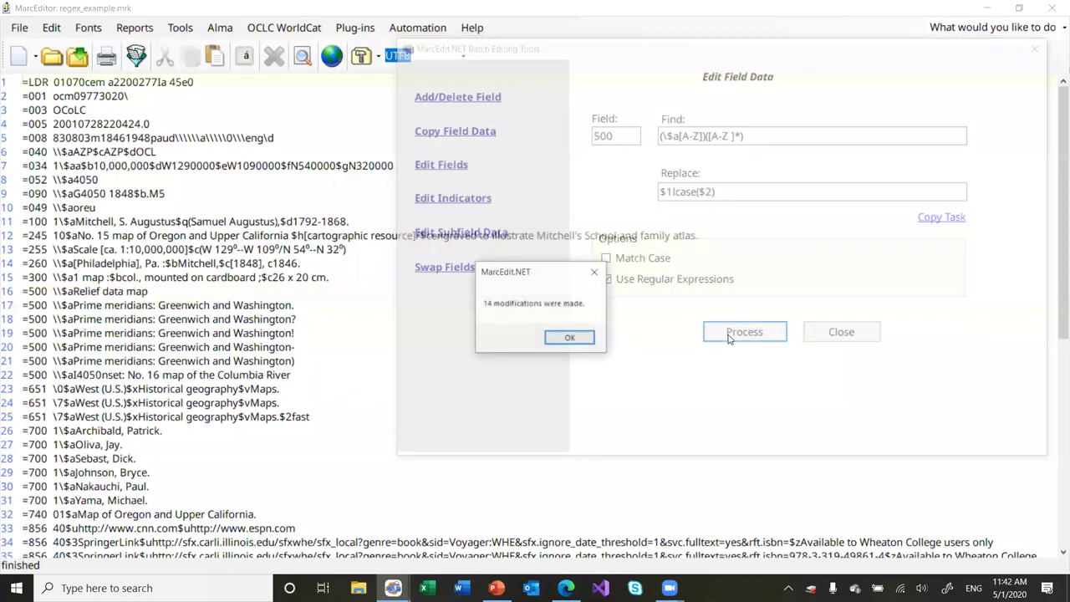
click(588, 343)
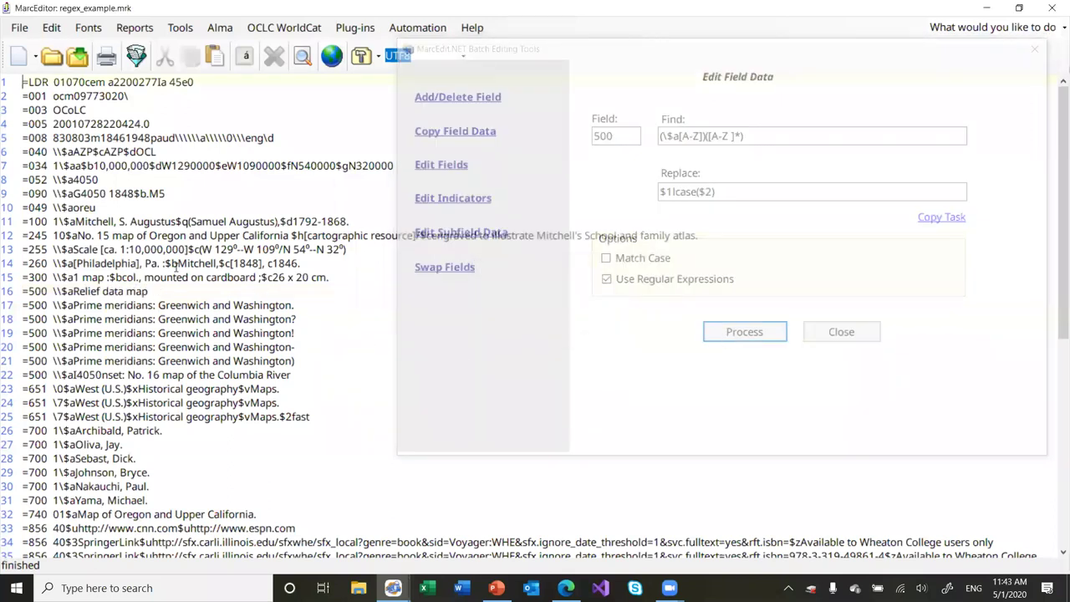
Examine the first 500 field's converted text from its end back to the initial letter after $a.
click(168, 290)
key(Left)
key(Left)
key(Left)
key(Left)
key(Left)
key(Left)
key(Left)
key(Left)
key(Left)
key(Left)
key(Left)
key(Left)
key(Left)
key(Left)
key(Left)
Switch to the PowerPoint presentation, review the lcase/ucase slides 12 and 13, and return to MarcEditor.
click(462, 587)
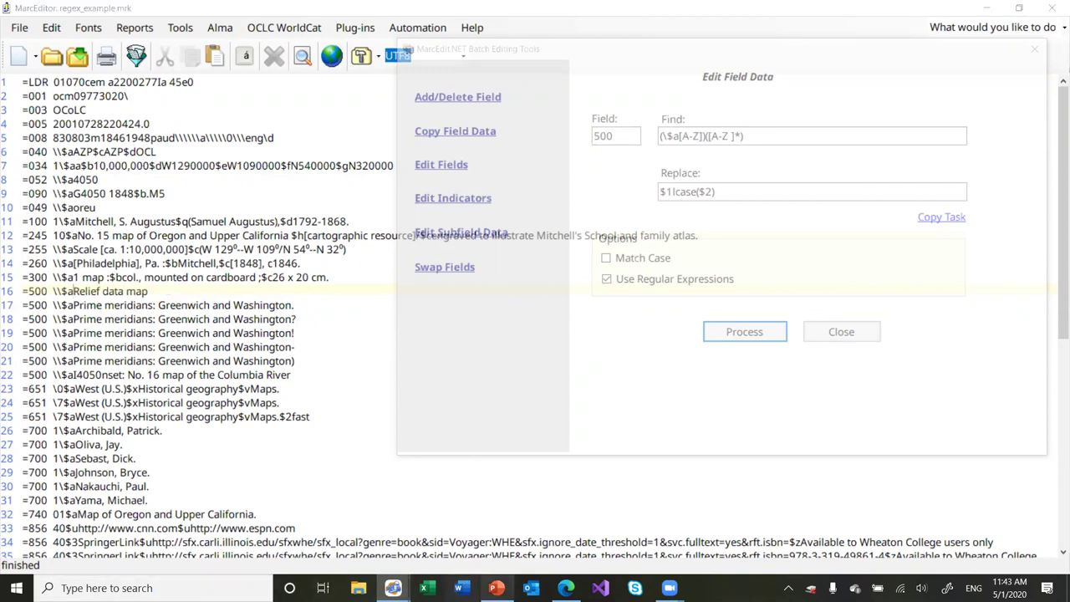
click(496, 587)
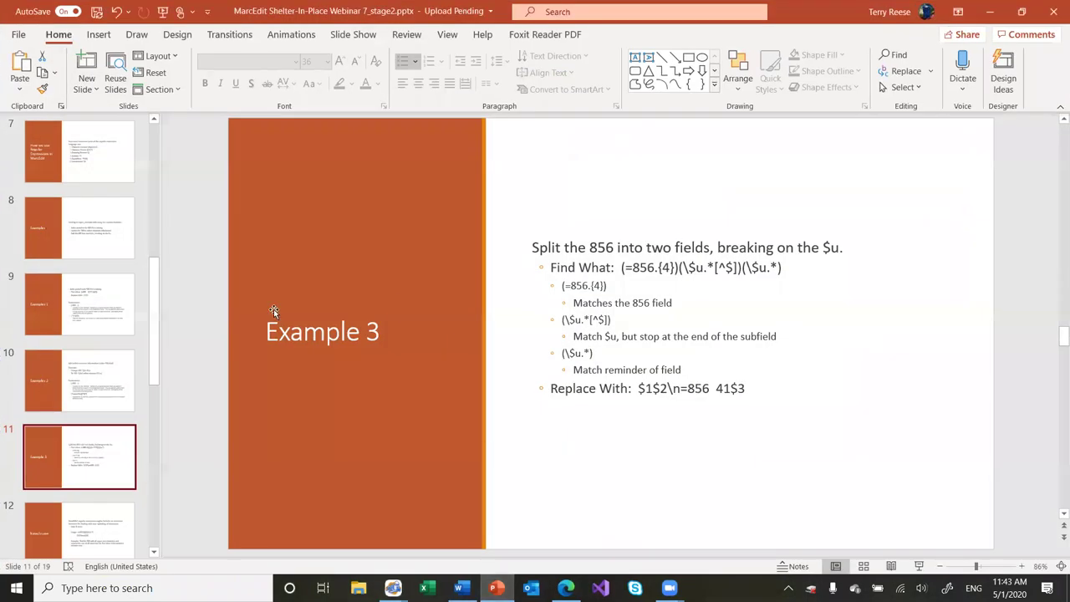
click(104, 532)
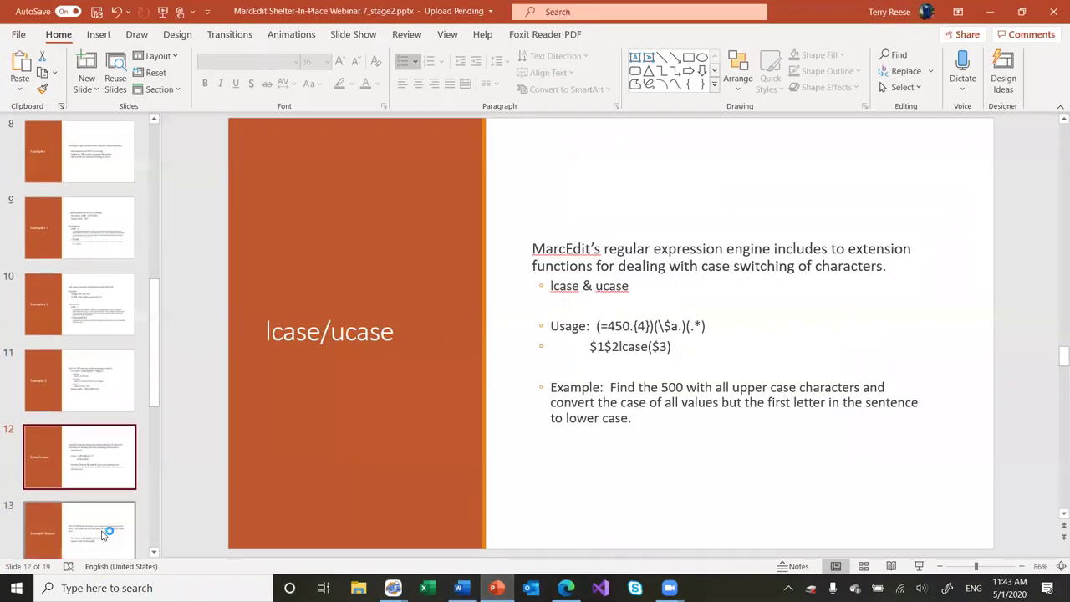
click(103, 533)
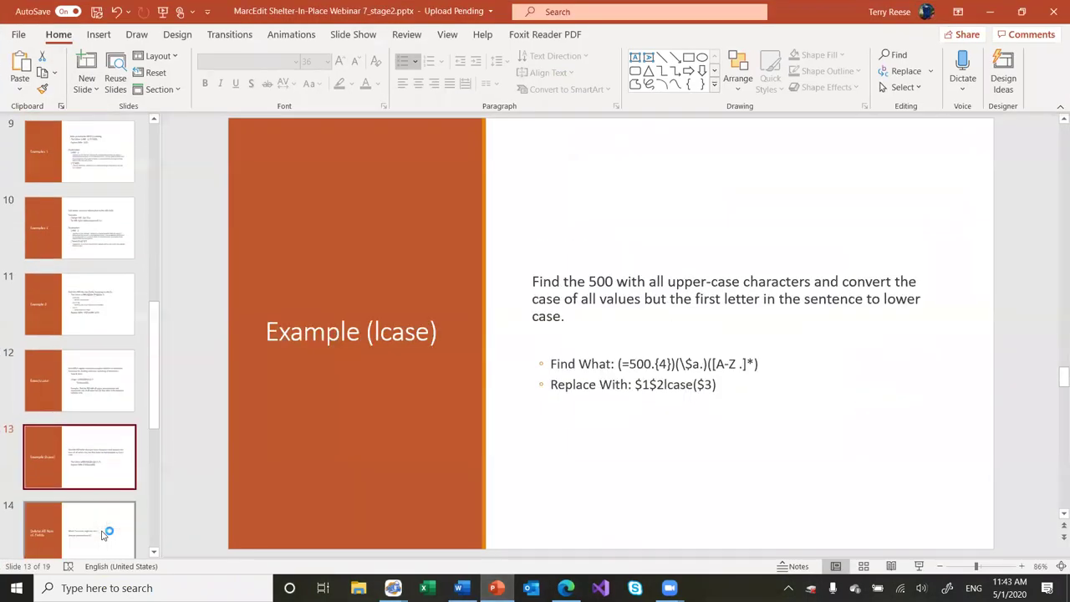
click(104, 534)
key(Up)
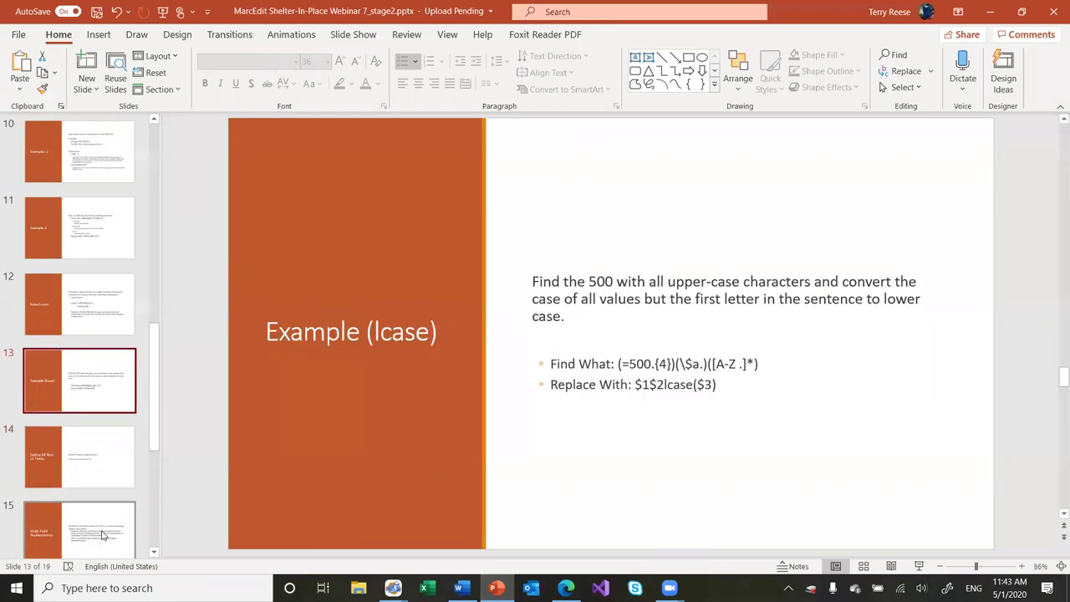
click(990, 12)
click(1053, 10)
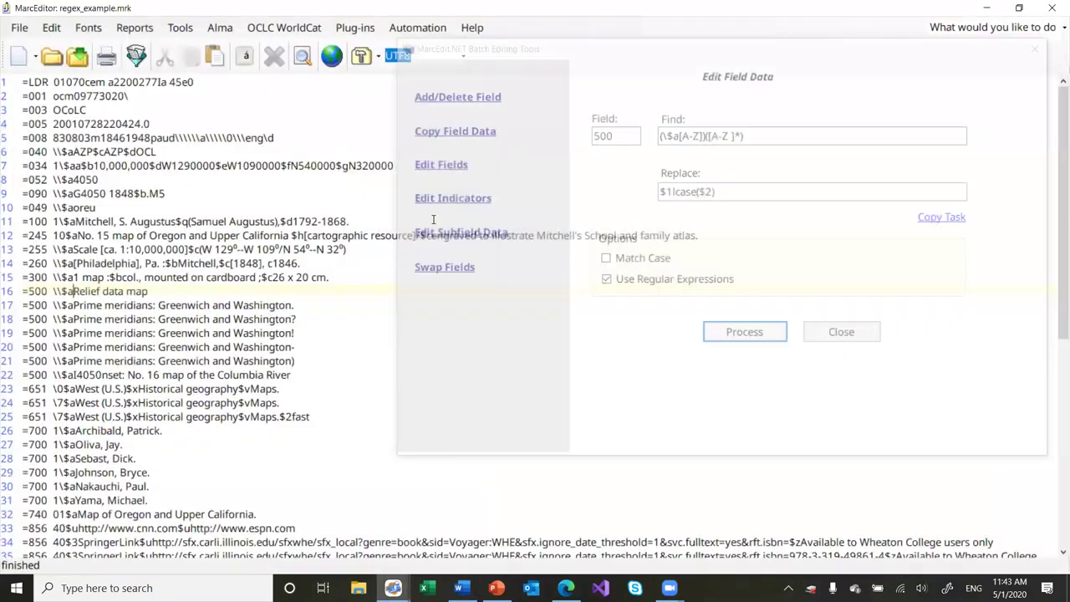
Reverse the lcase edit of the 500 fields with Special Undo and close the batch editing dialog.
click(52, 27)
click(71, 75)
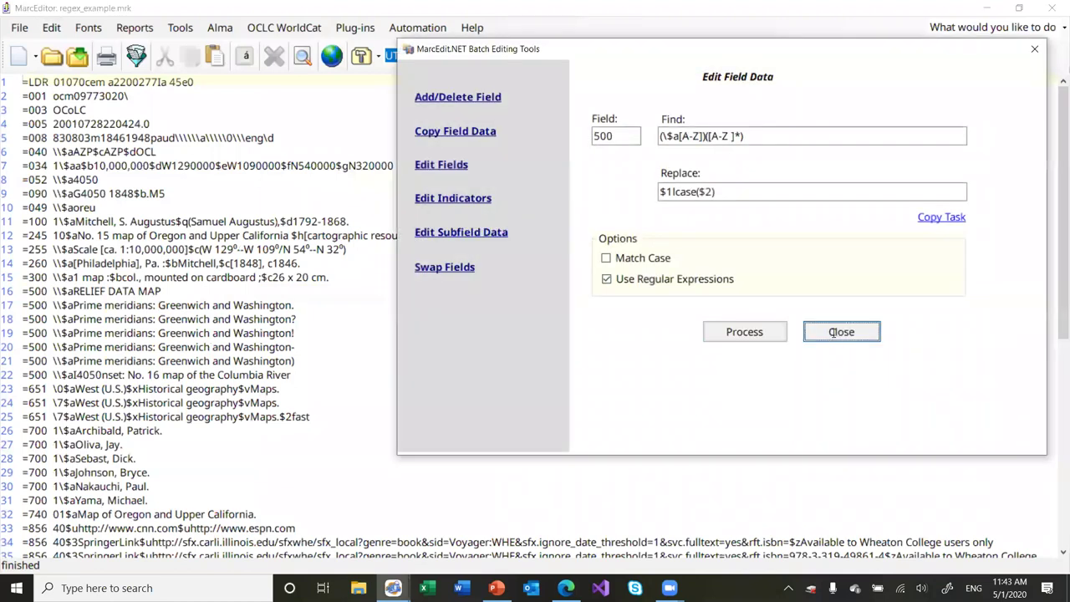
click(841, 332)
Locate the 856 field with two $u subfields and enter the find pattern (=856.{4})(\$u[^$]*)(.*) in a text replacement.
scroll(423, 365, down, 2)
scroll(423, 365, down, 4)
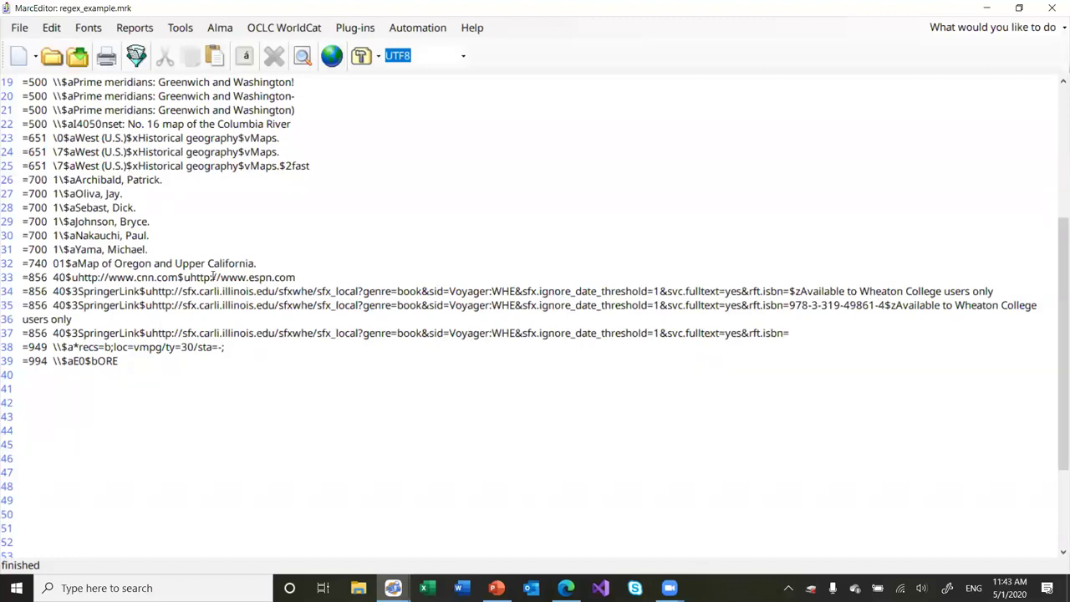
click(179, 277)
click(50, 28)
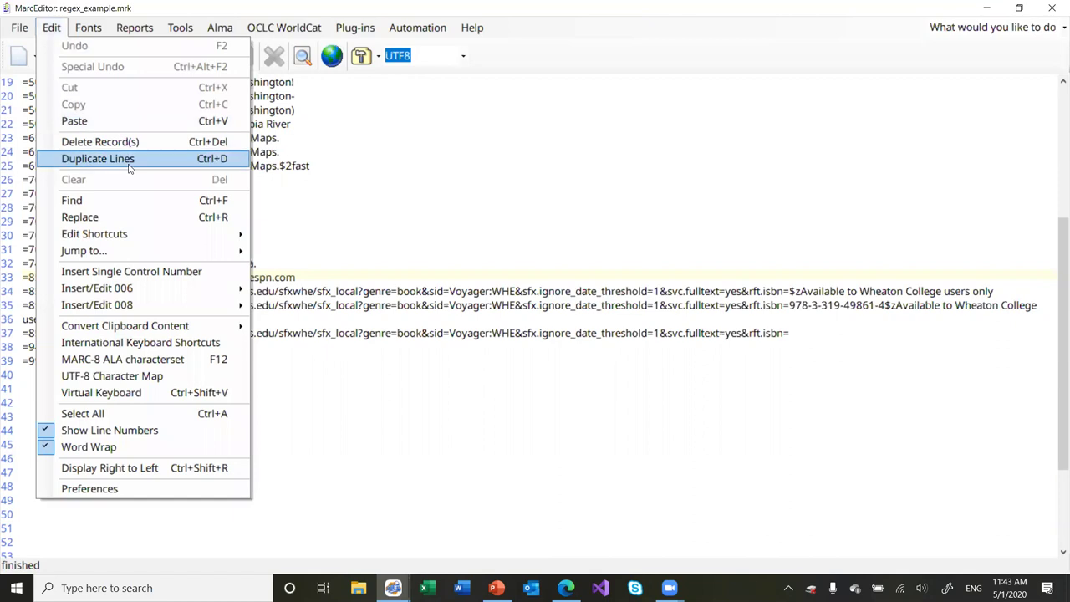
click(136, 219)
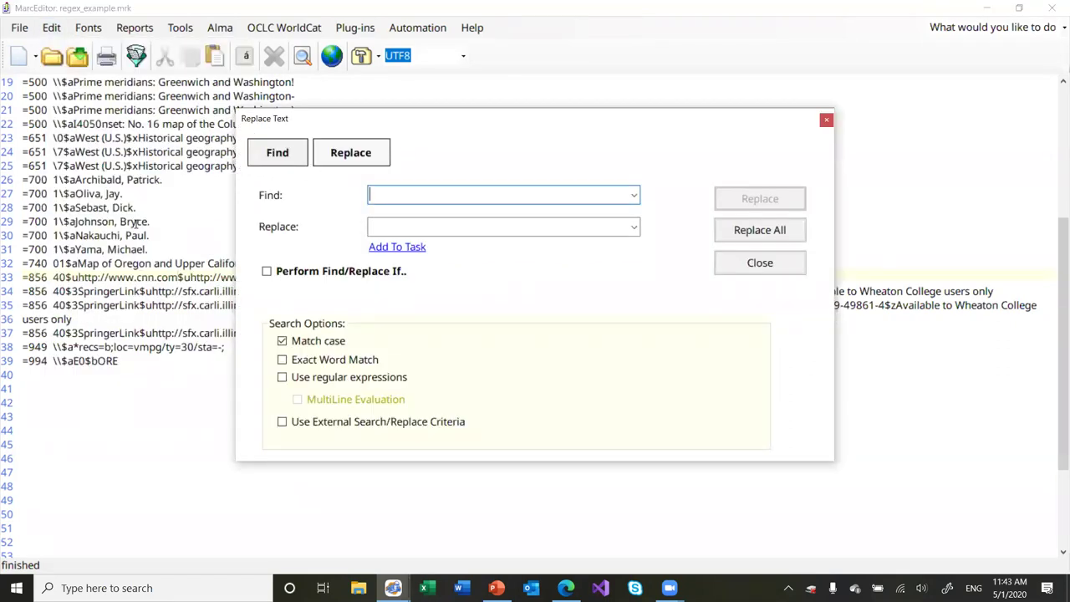
text((=)
text(856.()
text(4}))
text((\$u)
text([$)
key(BackSpace)
key(BackSpace)
text([^$)
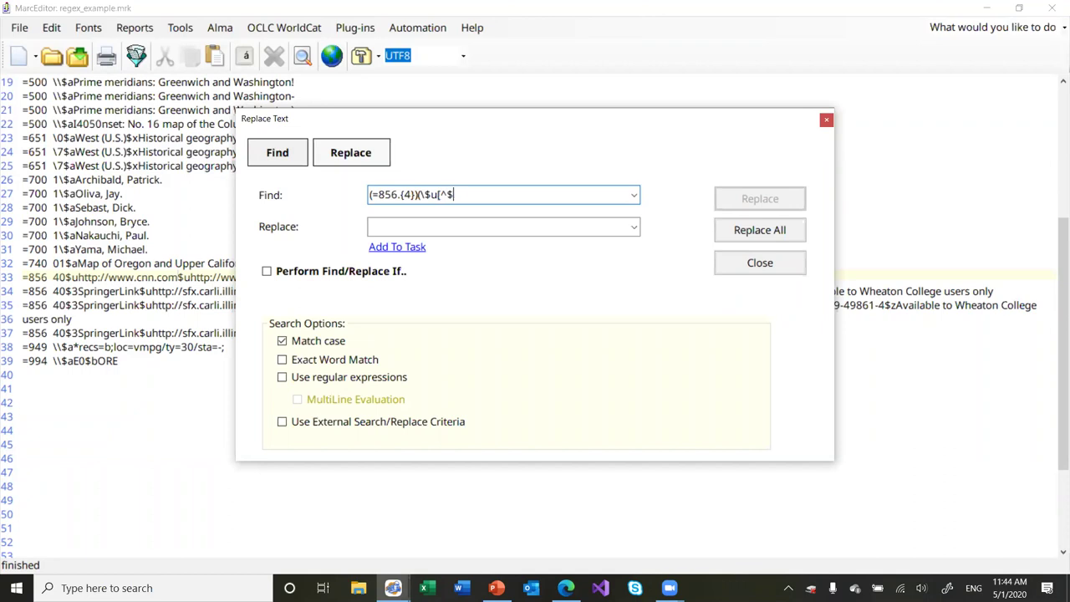
text(]*)(.*))
Set the replacement to $1$2\n$1$3, enable regular expressions, replace all matches and close the Replace dialog.
click(369, 226)
text($)
key(BackSpace)
text($1$2 )
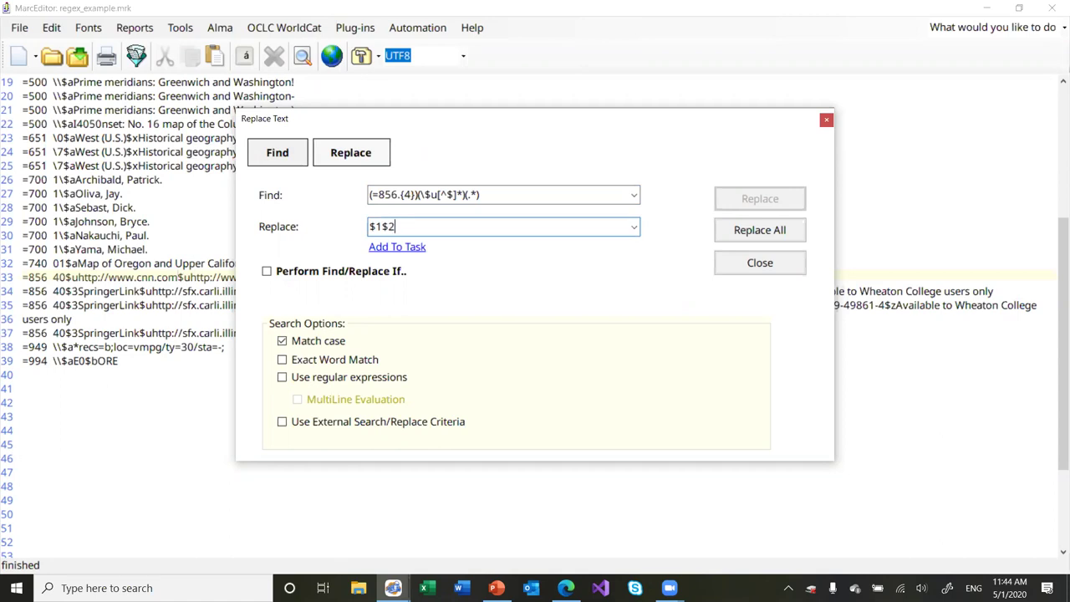
text($1$3)
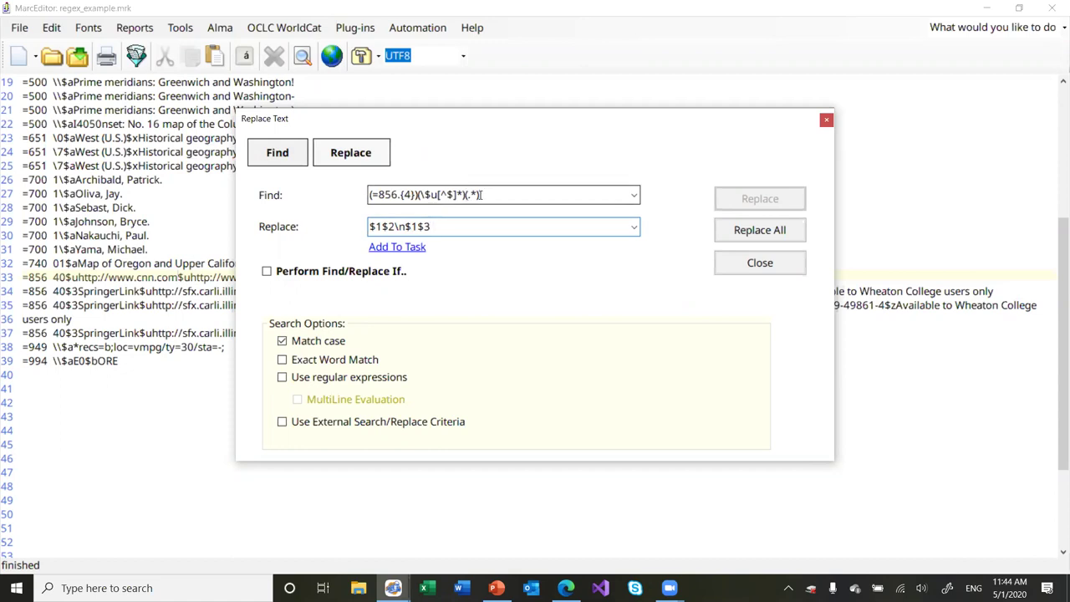
click(294, 377)
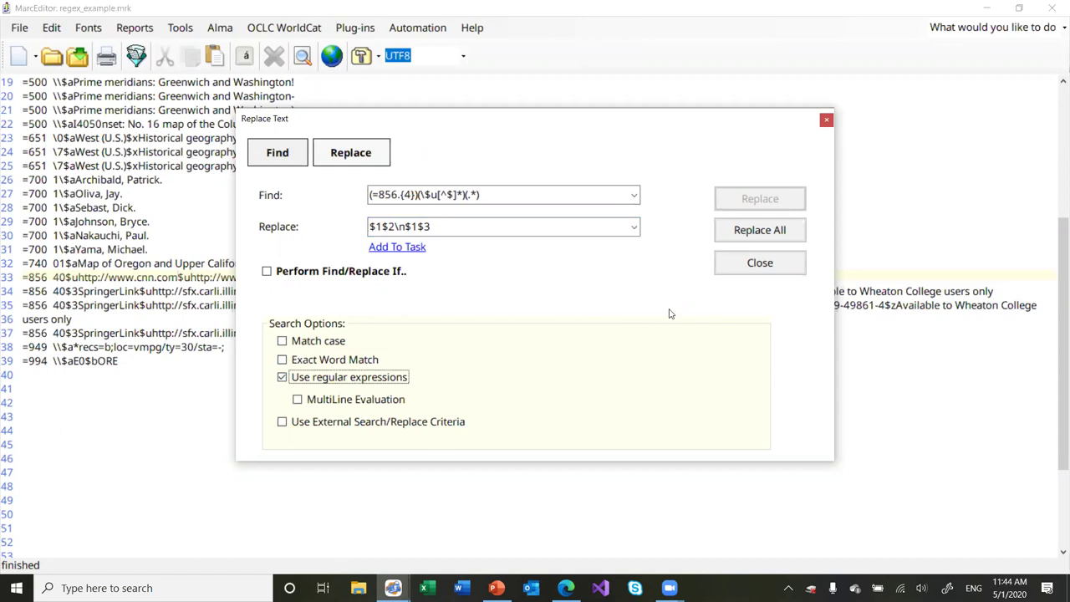
click(743, 231)
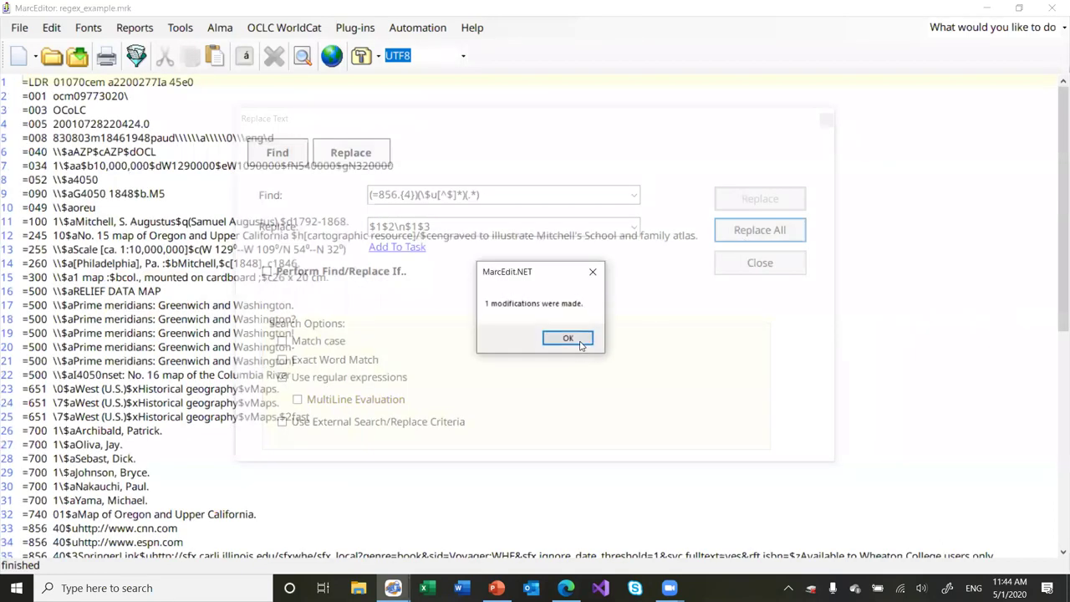
click(580, 344)
click(752, 266)
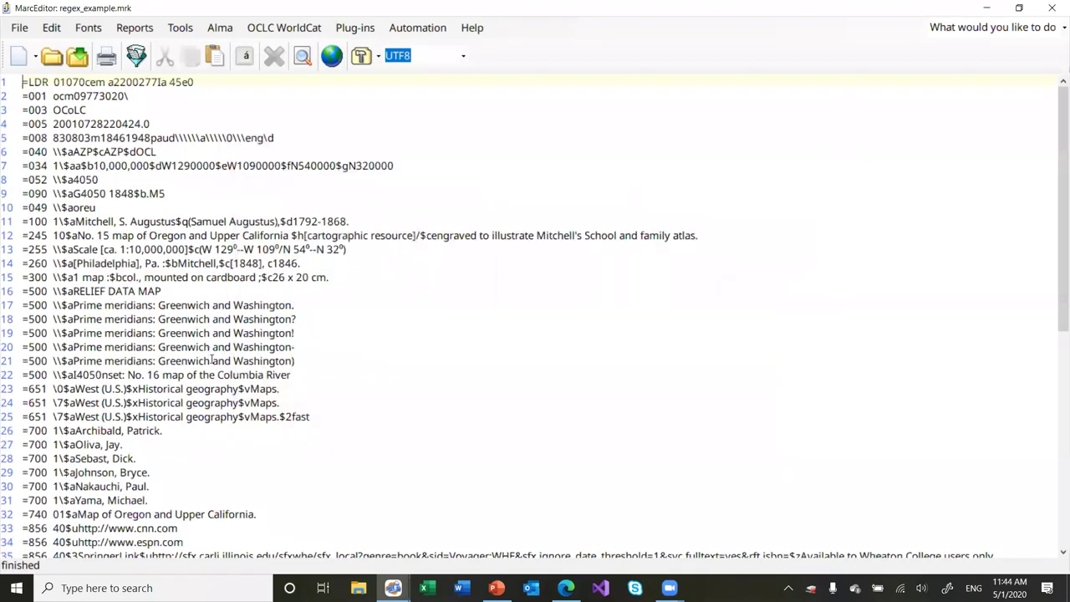
Check the 856 fields produced by the $u split and reverse the replacement with Special Undo.
scroll(213, 359, down, 5)
click(195, 336)
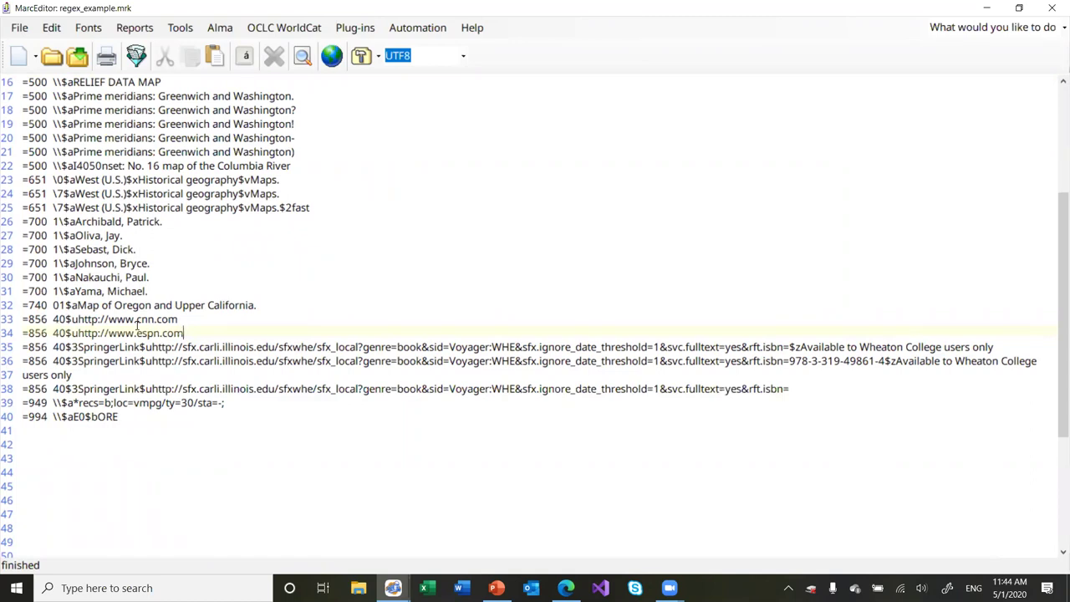
click(52, 27)
click(72, 64)
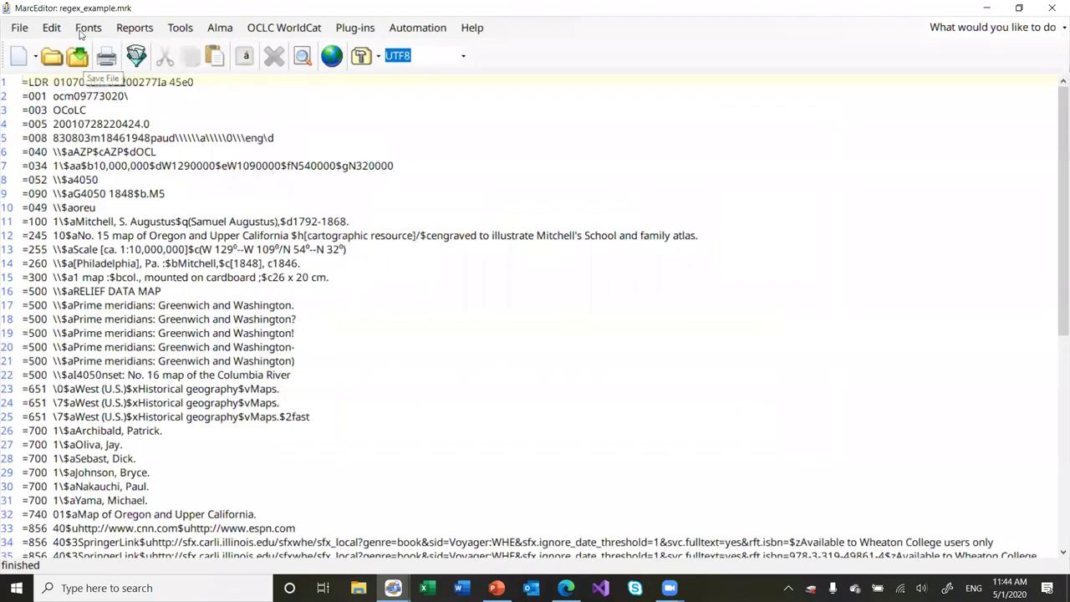
Open a new text replacement and start the find pattern for the leader with (=LDR.
click(52, 28)
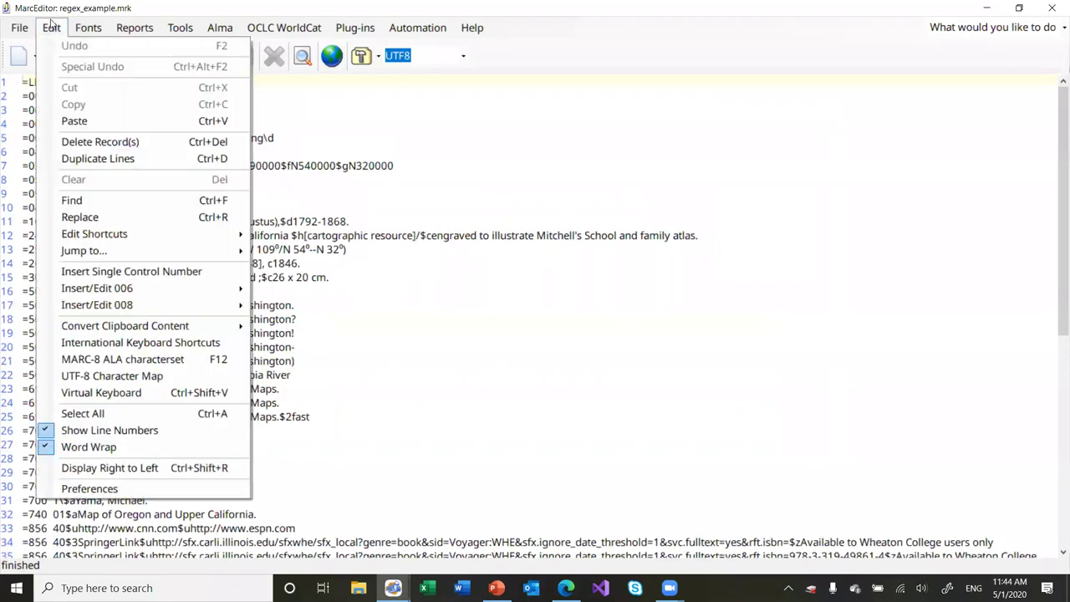
click(152, 219)
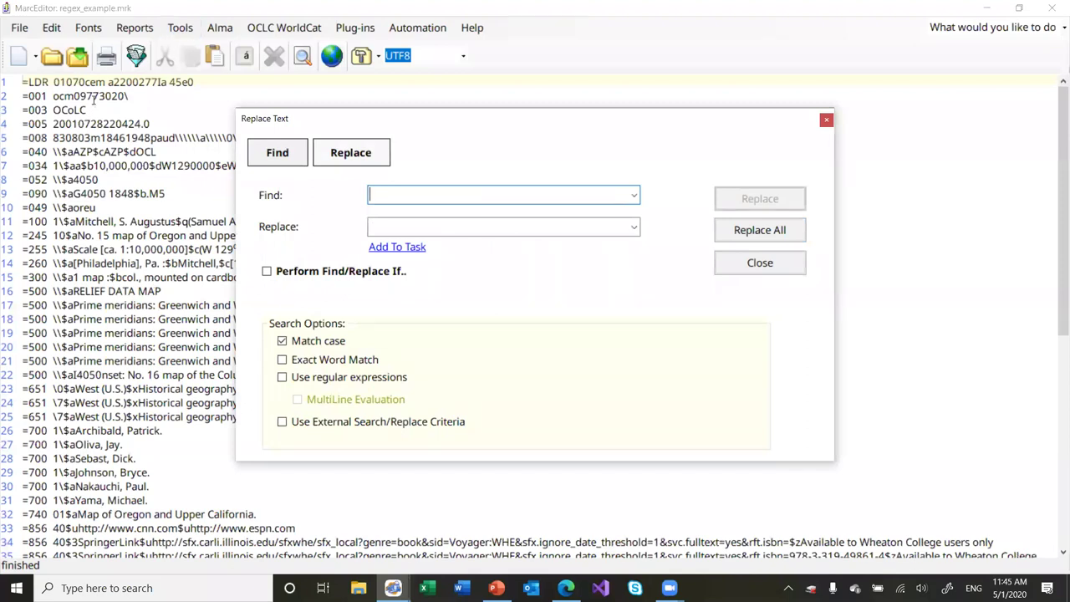
click(95, 82)
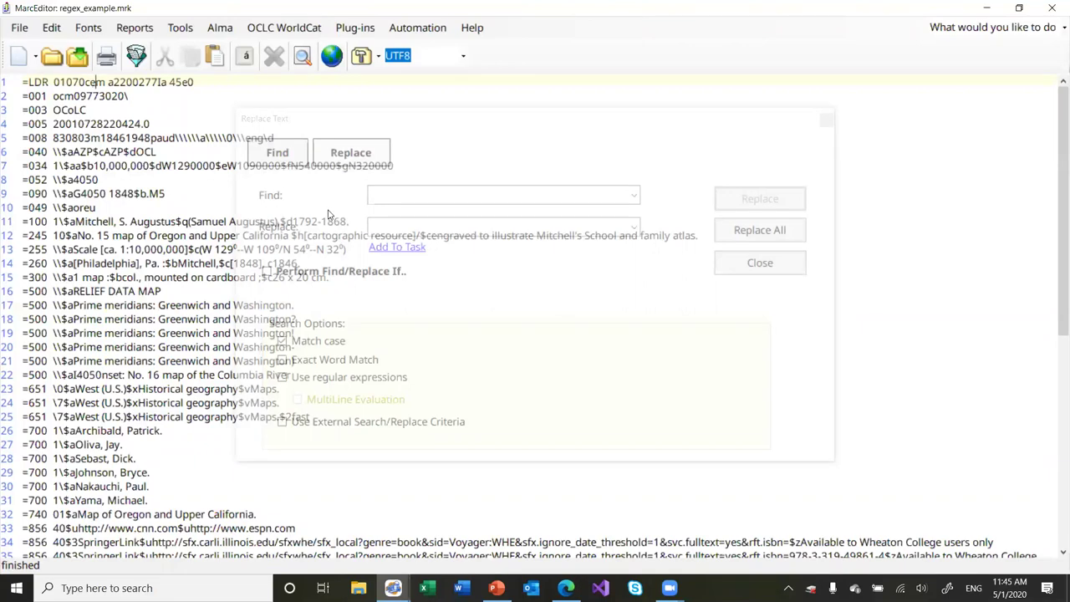
click(404, 191)
text((LDR)
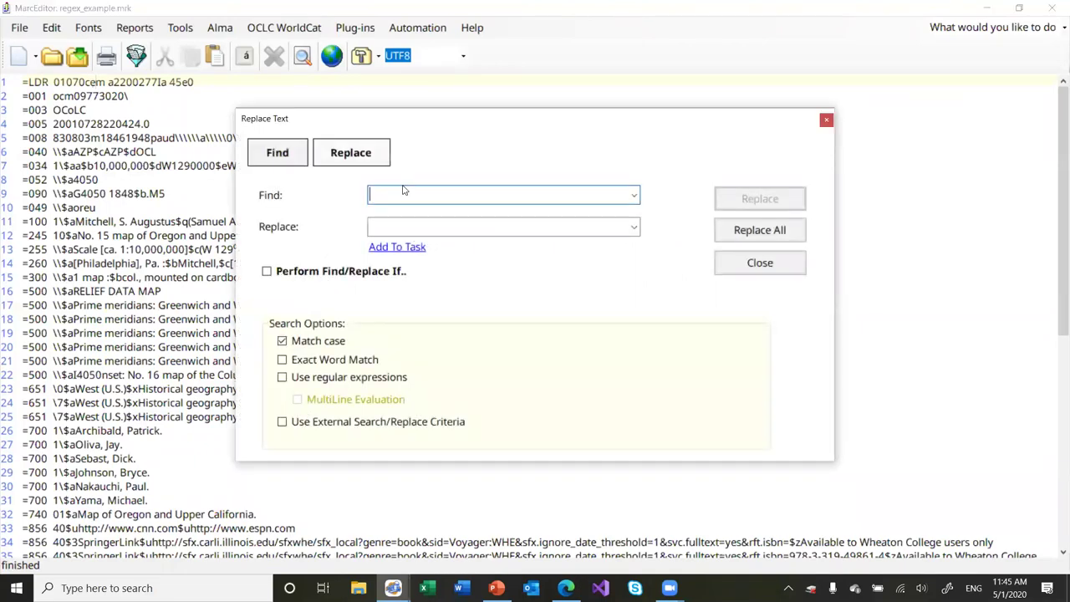
key(BackSpace)
key(BackSpace)
key(BackSpace)
text(=LDR))
key(BackSpace)
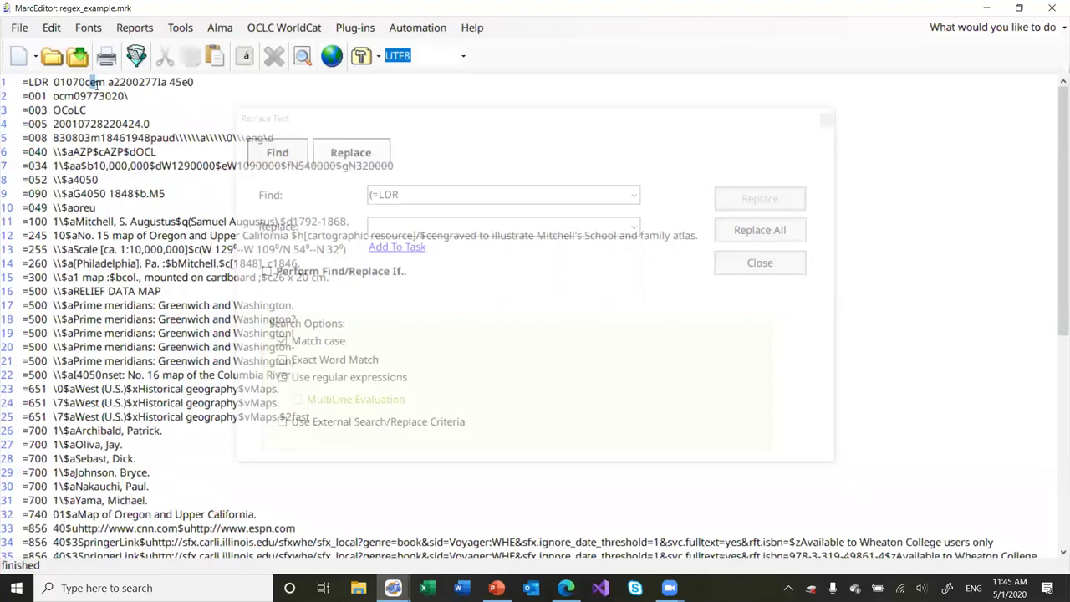
Extend the leader find pattern with .{8}) and open a second capture group.
click(398, 195)
text(=()
key(BackSpace)
key(BackSpace)
text(.(2}.{6)
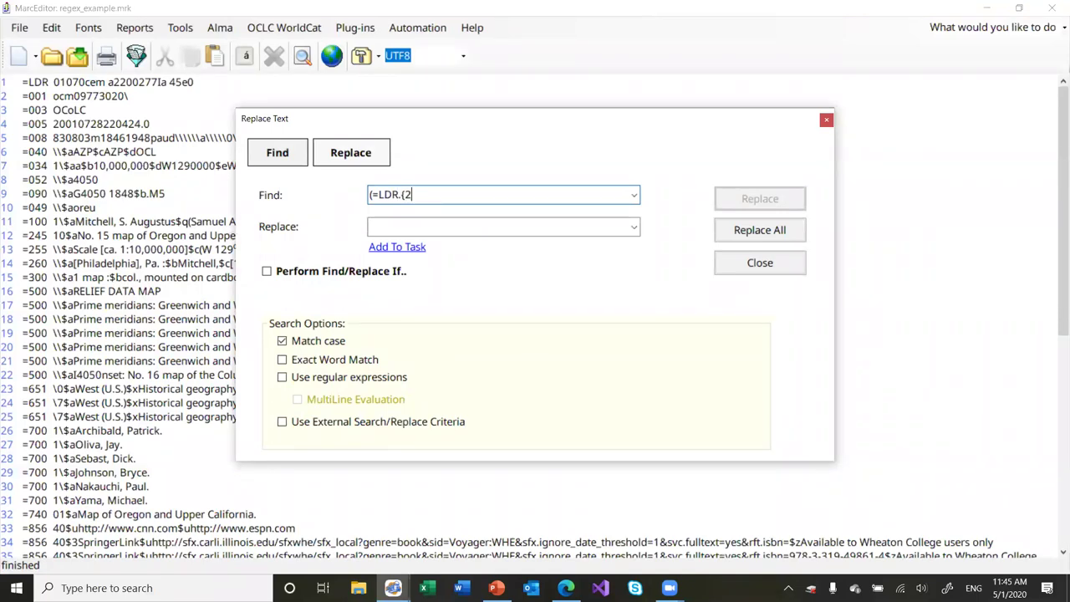
text(})
key(BackSpace)
key(BackSpace)
key(BackSpace)
key(BackSpace)
key(BackSpace)
key(BackSpace)
text(8})()
Complete the second capture group with the character class [ace], making the find pattern (=LDR.{8})([ace]).
text([)
text(abc)
text(de)
key(BackSpace)
key(BackSpace)
key(BackSpace)
key(BackSpace)
text(b)
key(BackSpace)
text(ce]))
Set the replacement to ${1}9, enable regular expressions, replace all leader matches and dismiss the result message.
click(502, 226)
text($1)
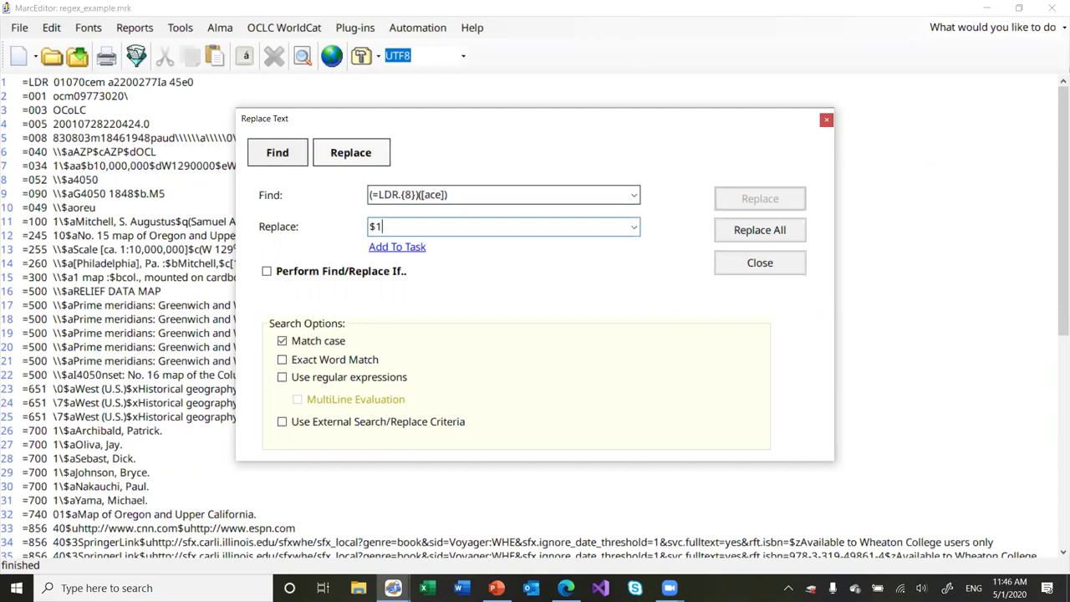
text(9)
key(BackSpace)
key(BackSpace)
text({1}9)
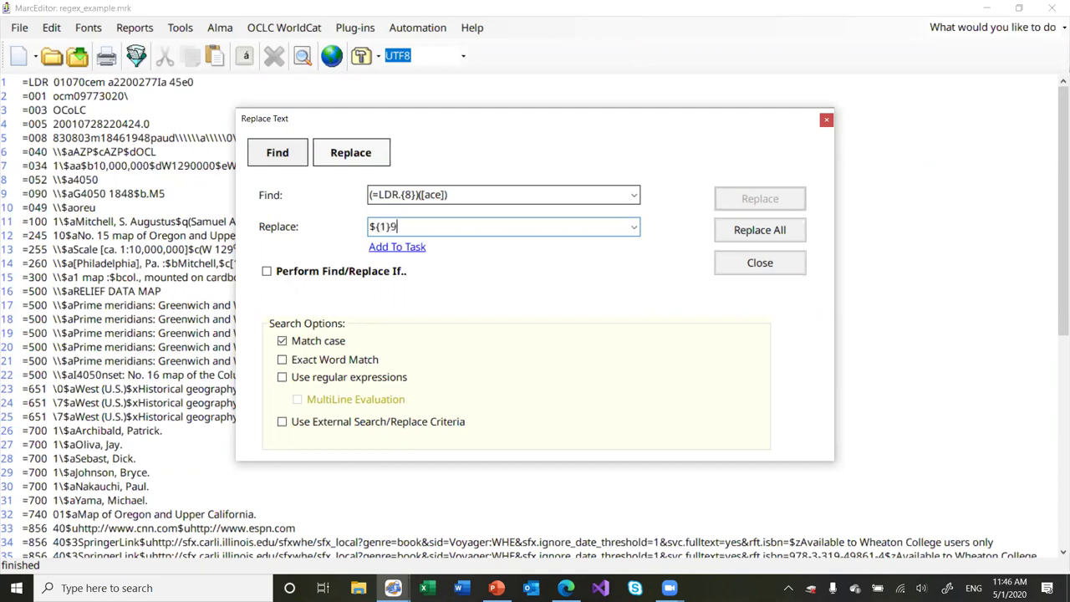
click(285, 378)
click(761, 230)
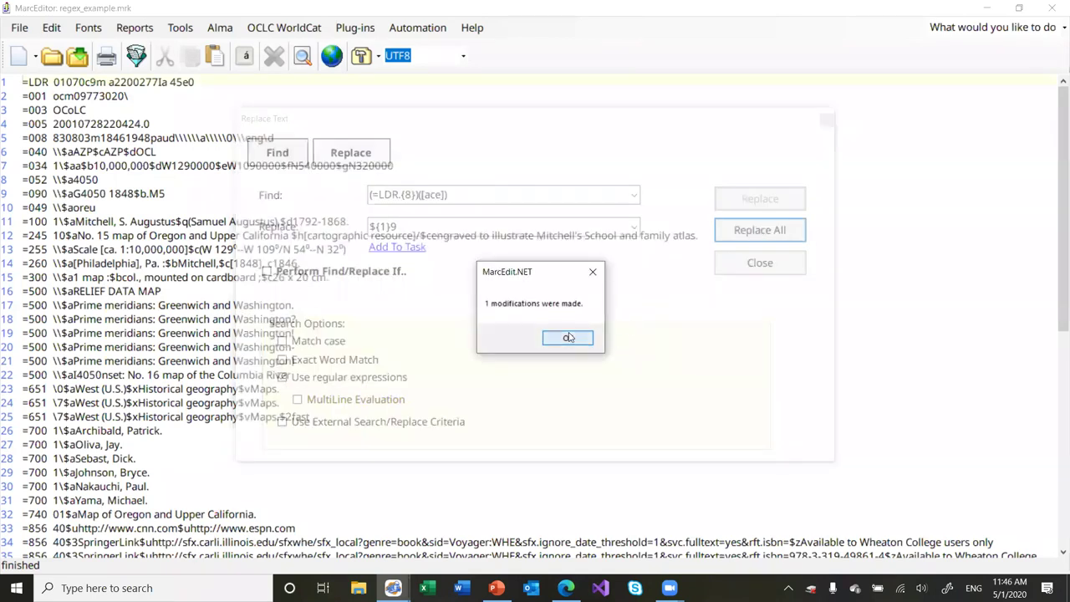
click(572, 337)
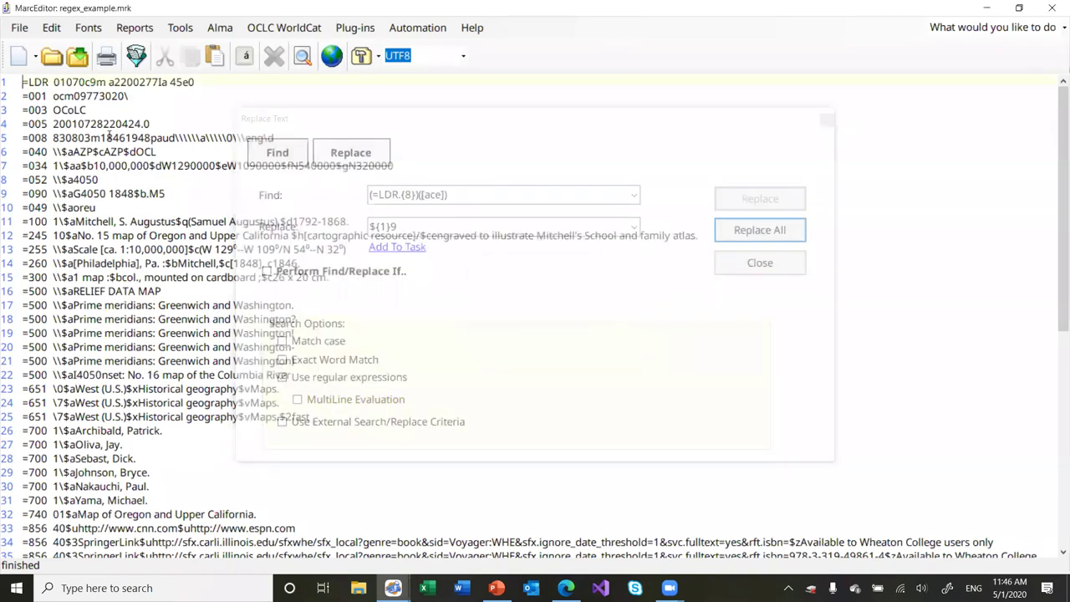
Compare the find pattern with the edited leader and reverse the leader replacement with Special Undo.
click(432, 194)
click(91, 83)
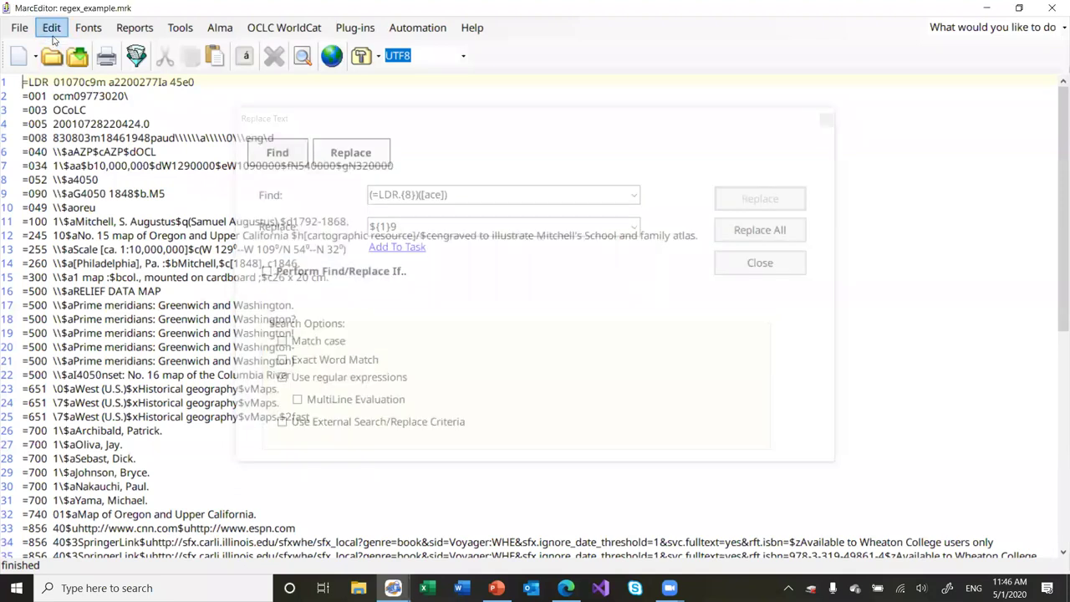
click(410, 195)
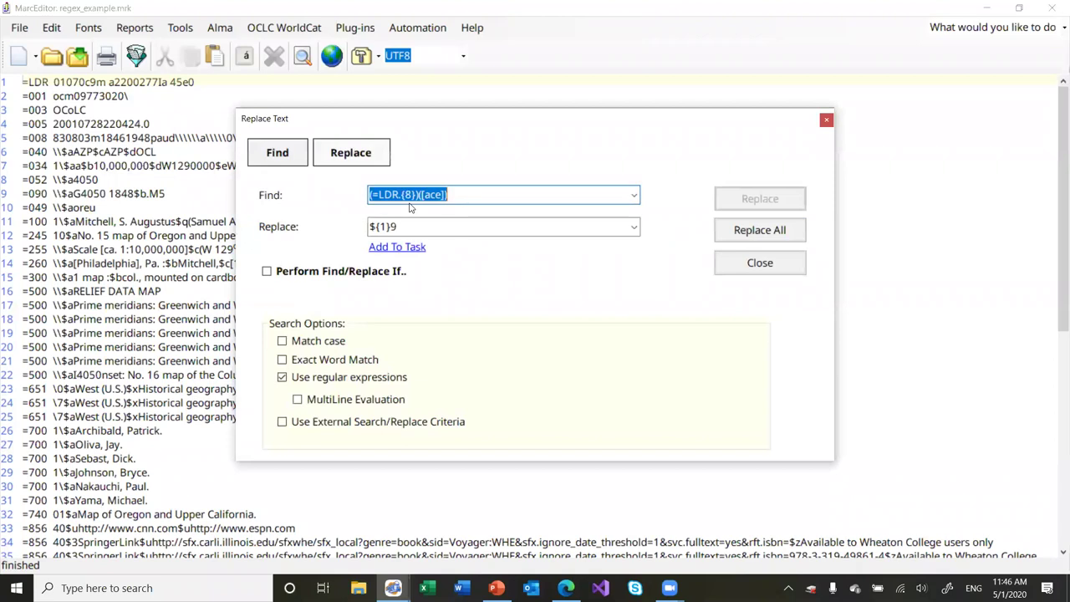
click(409, 195)
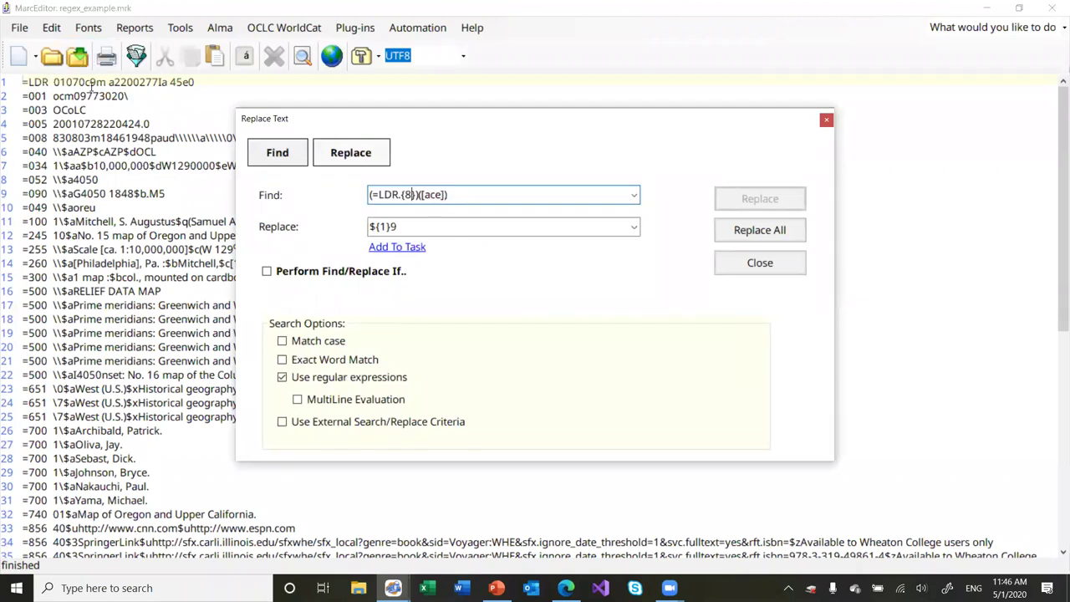
click(53, 28)
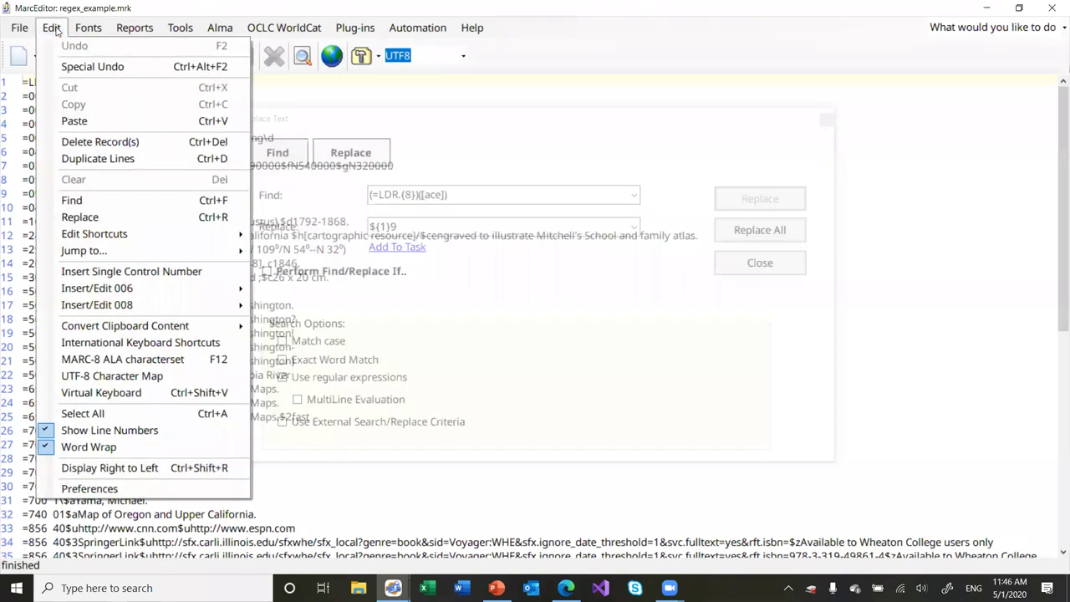
click(506, 238)
click(681, 154)
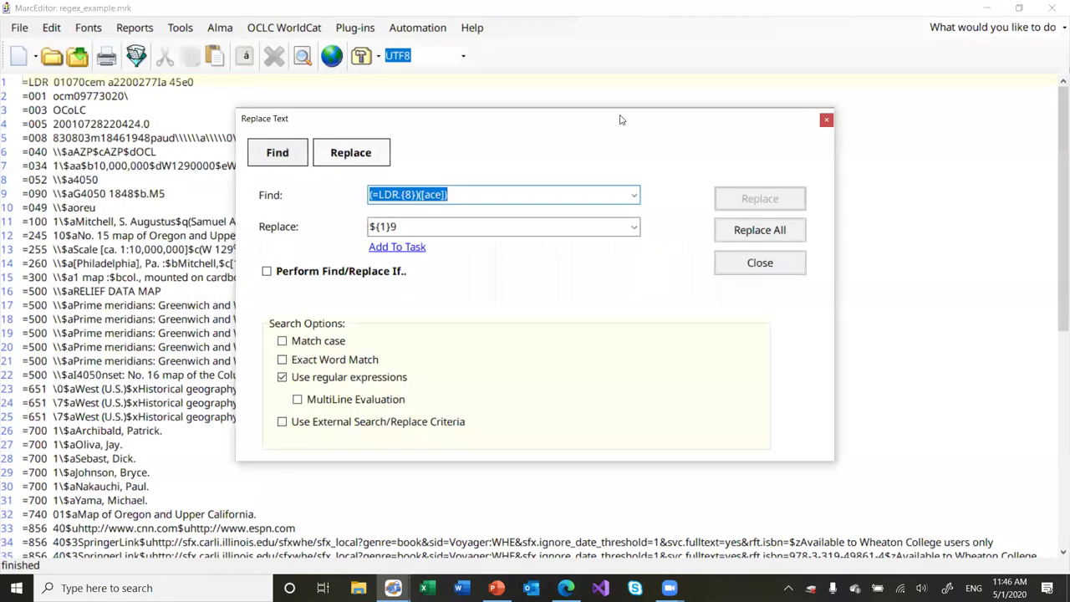
Move the Replace Text dialog off the record text and clear both the Replace and Find values.
drag(621, 120, 740, 85)
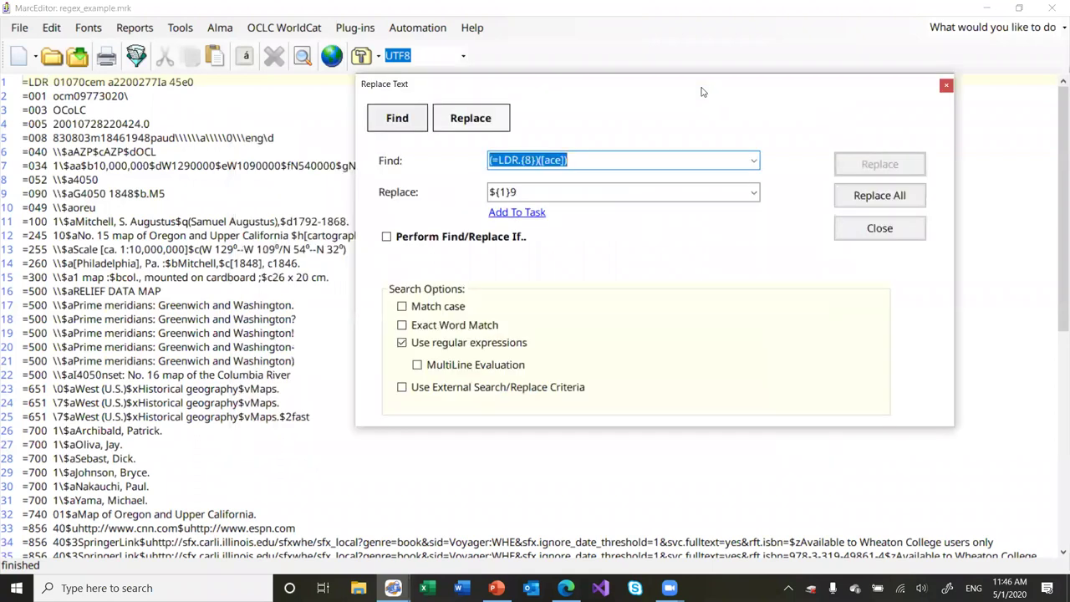
click(561, 193)
key(shift+Left)
key(BackSpace)
key(BackSpace)
key(BackSpace)
key(BackSpace)
key(BackSpace)
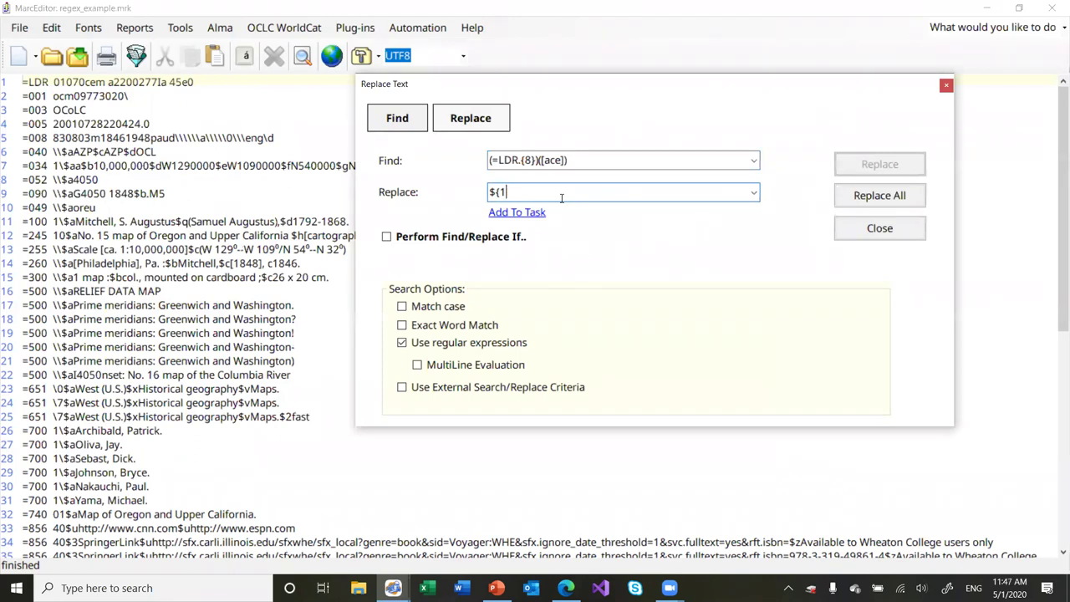
click(581, 161)
key(shift+Left)
key(shift+Left)
key(shift+Left)
key(shift+Left)
key(shift+Left)
key(shift+Left)
key(shift+Left)
key(BackSpace)
key(BackSpace)
key(BackSpace)
key(BackSpace)
key(BackSpace)
key(BackSpace)
key(BackSpace)
key(BackSpace)
key(BackSpace)
key(BackSpace)
key(BackSpace)
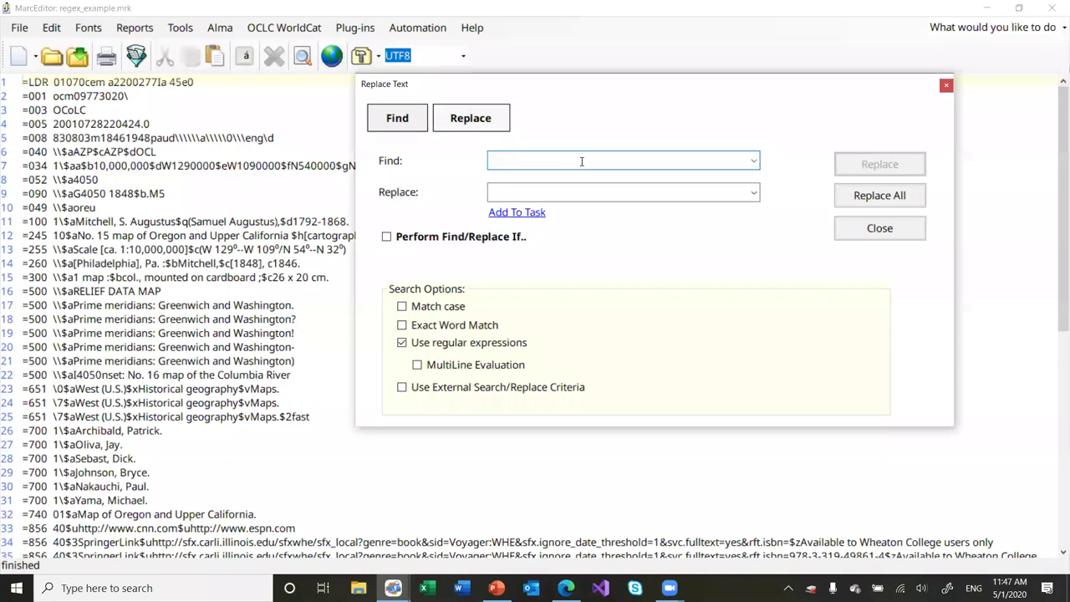
Enable the Perform Find/Replace If condition and review the record's 500 and 700 fields for criteria.
click(387, 238)
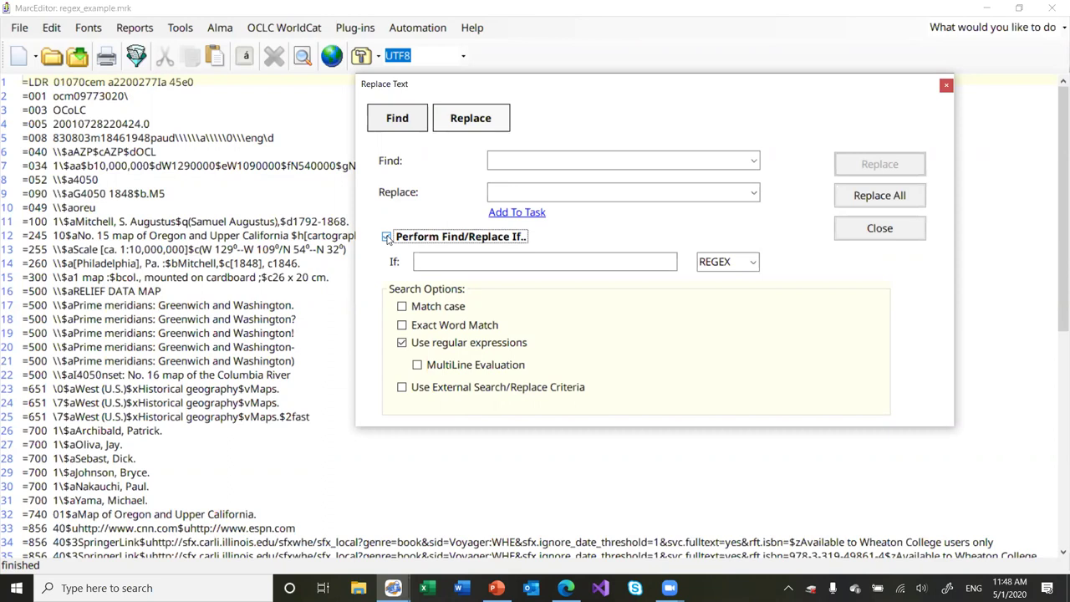
click(387, 237)
key(Escape)
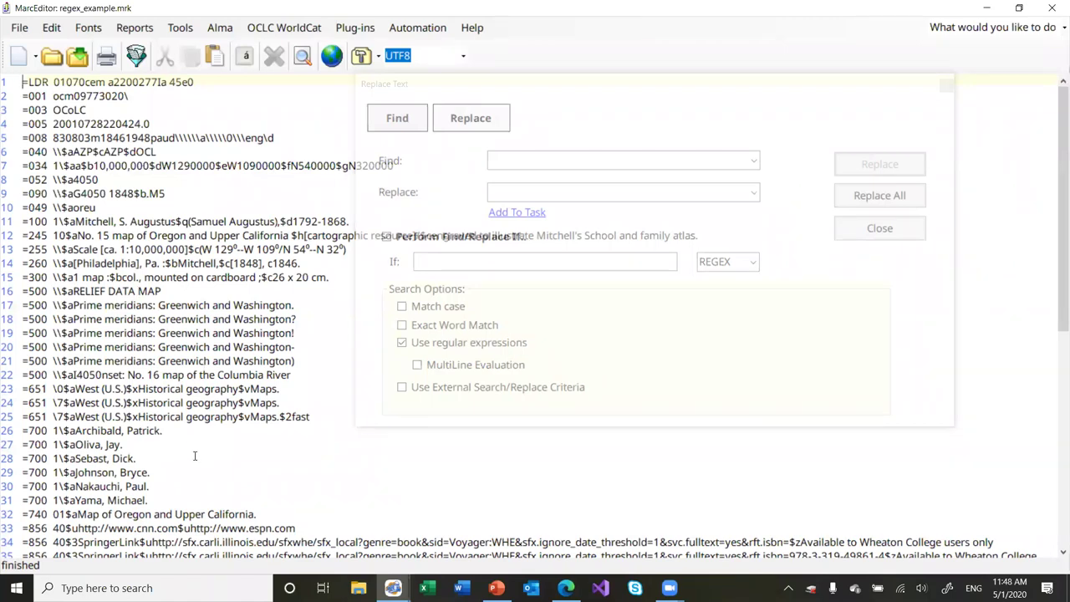
click(101, 431)
scroll(101, 445, down, 2)
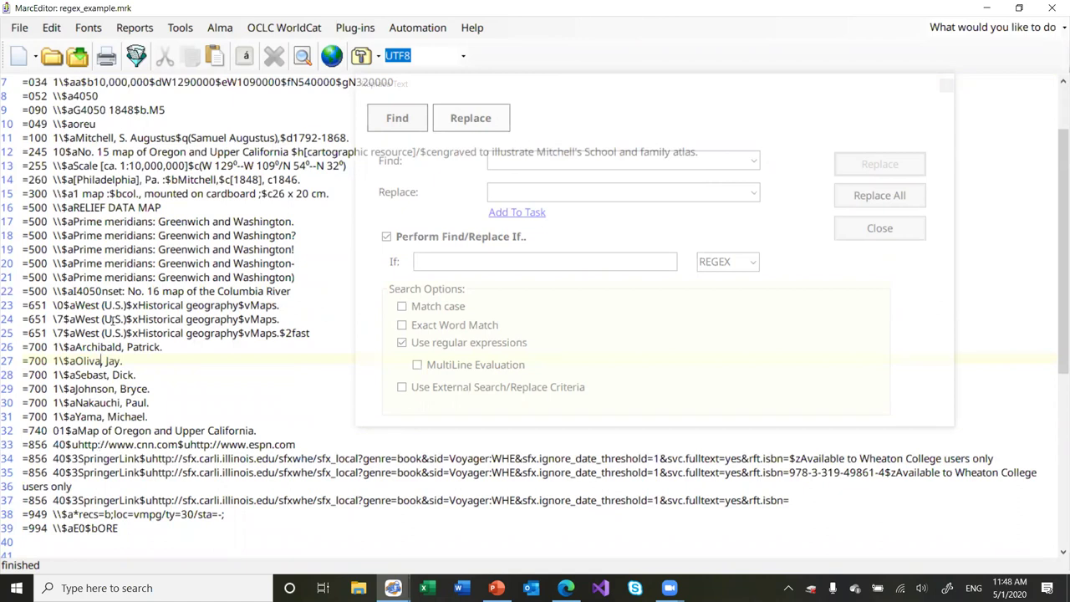
click(107, 207)
Enter (=052.{4}\$a4050) as the first clause of the If condition.
click(455, 260)
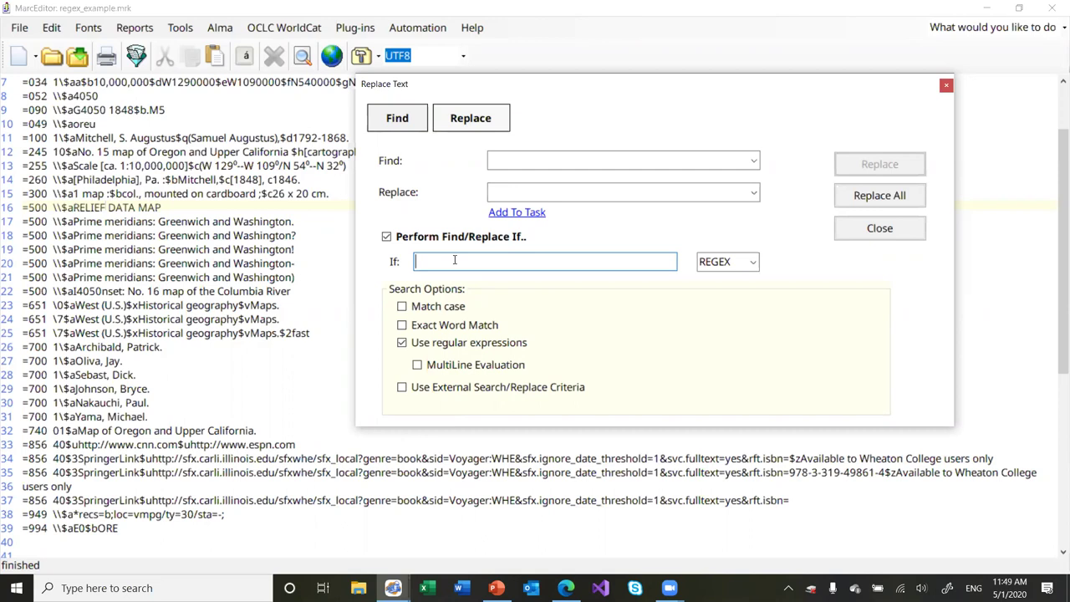
text((=04)
key(BackSpace)
text(50)
text(.()
key(BackSpace)
key(BackSpace)
key(BackSpace)
key(BackSpace)
text(52.{4})\$a4050))
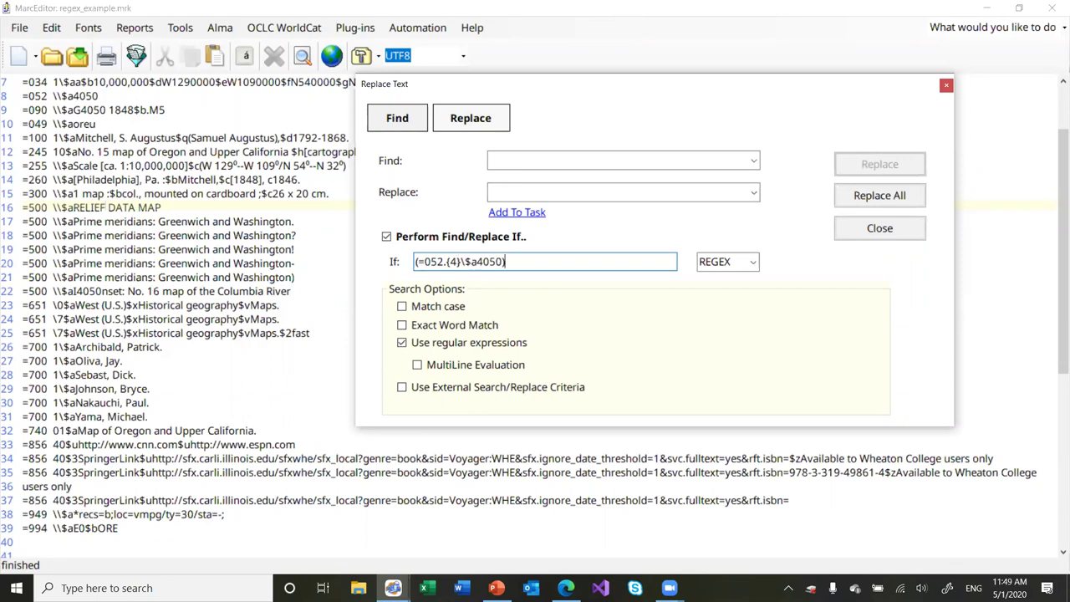
Extend the If condition with AND (=500.{4}\$aRELIEF) and an AND clause matching a first name in the 700 $a.
text( AND (=500.{4}\$aRELIEF)
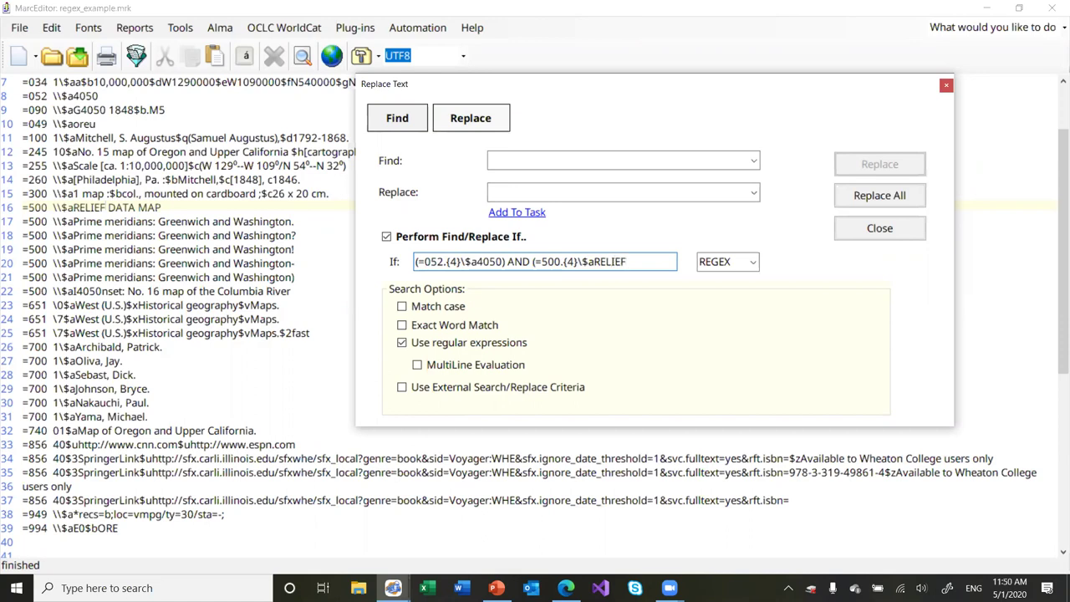
text() AND =)
key(BackSpace)
text((=700.*)
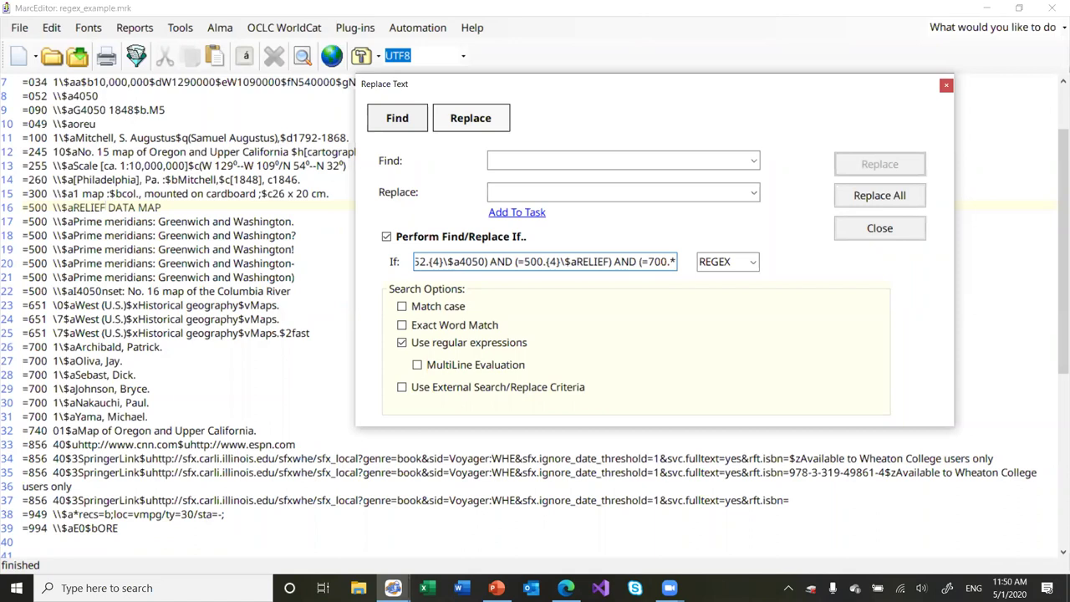
key(BackSpace)
key(BackSpace)
text(.{4})
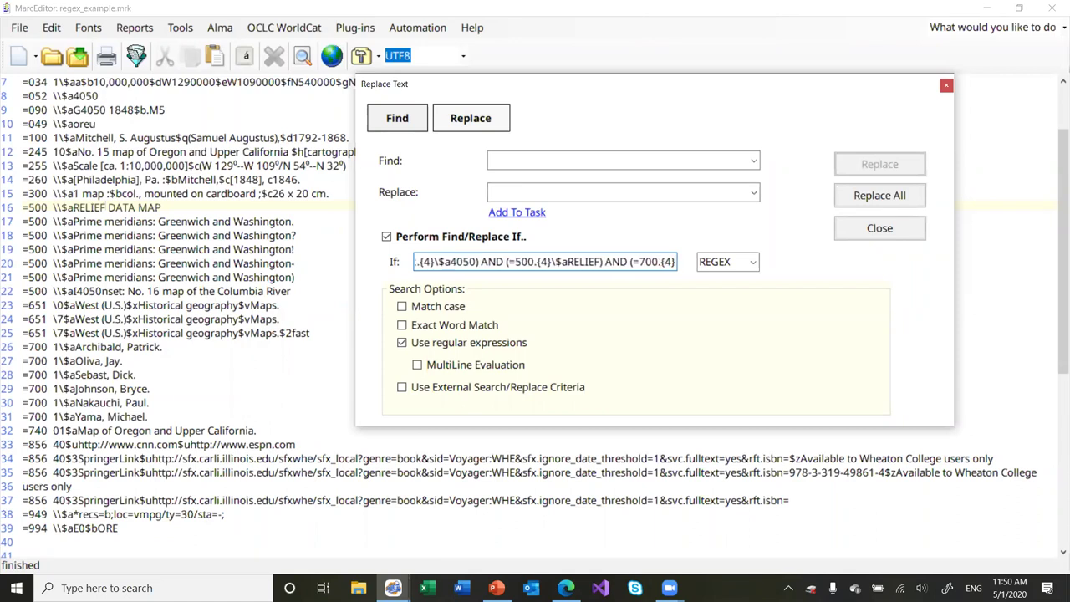
text(\$a)
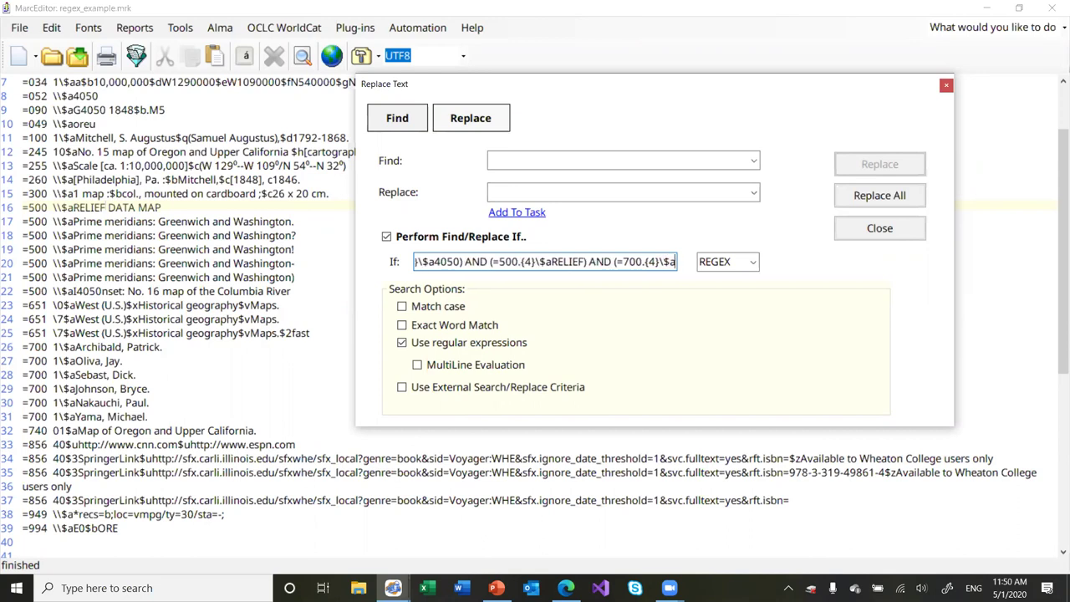
text(.*))
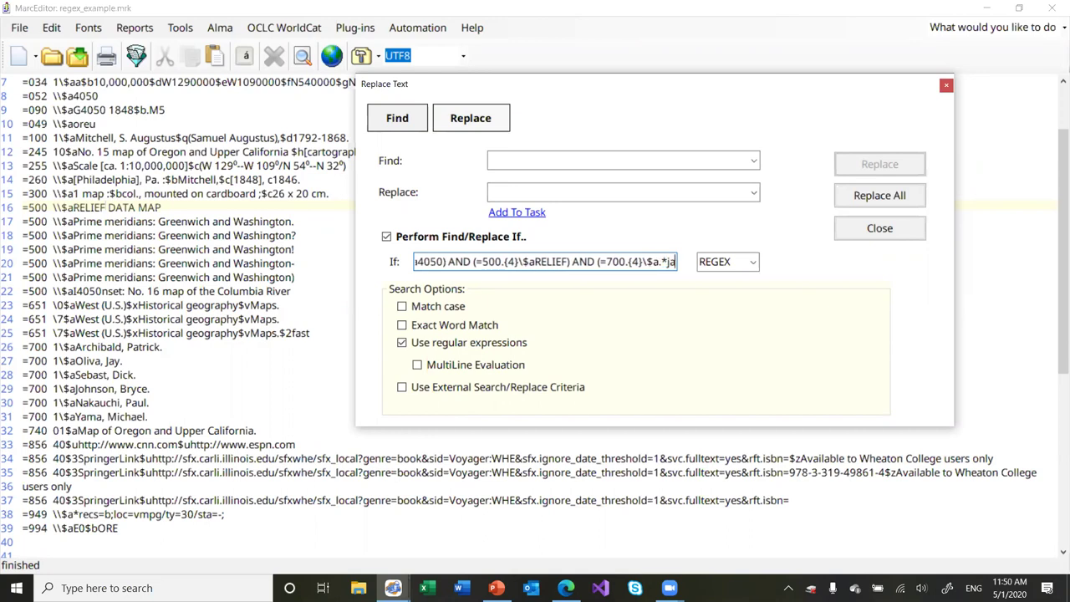
text(ay.*))
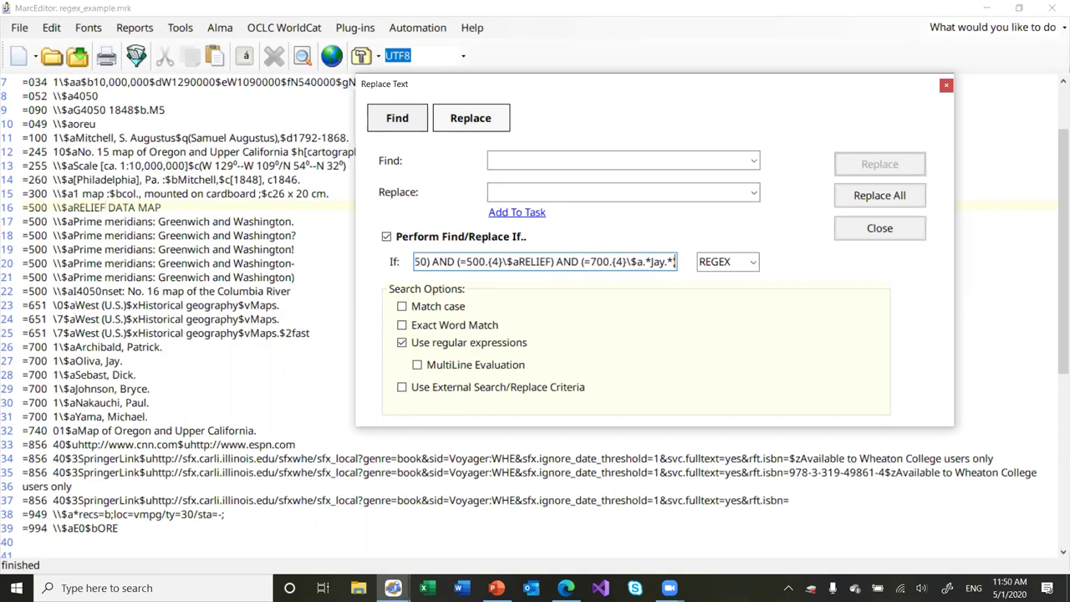
Recheck the If condition from its beginning and set its match type to REGEX.
key(Home)
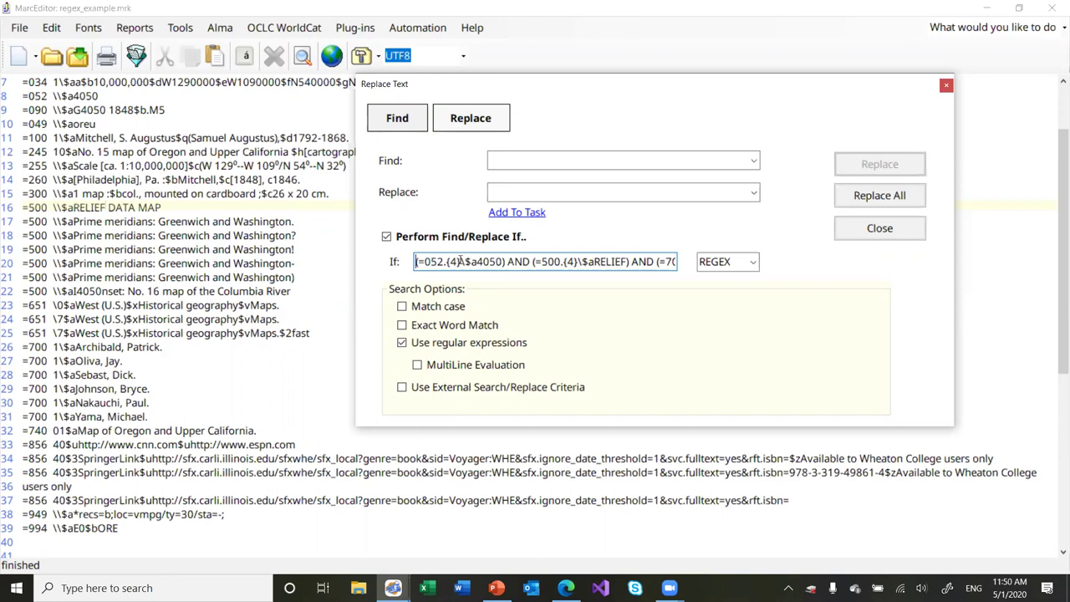
click(753, 264)
click(725, 294)
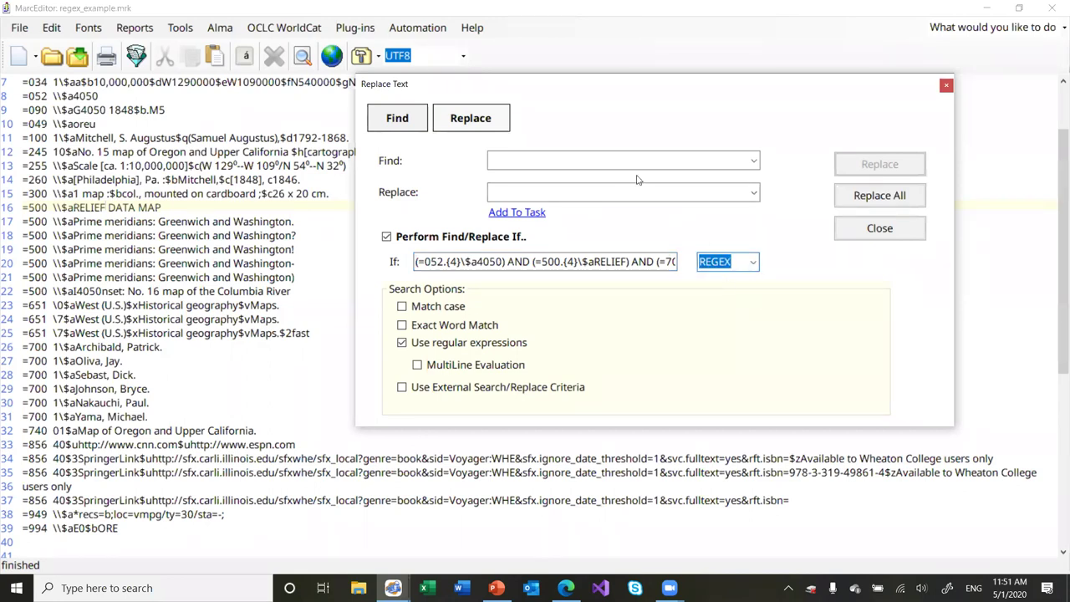
Enter (=090.{4})(\$a)(G) as the Find pattern for the record's 090 call number.
click(613, 159)
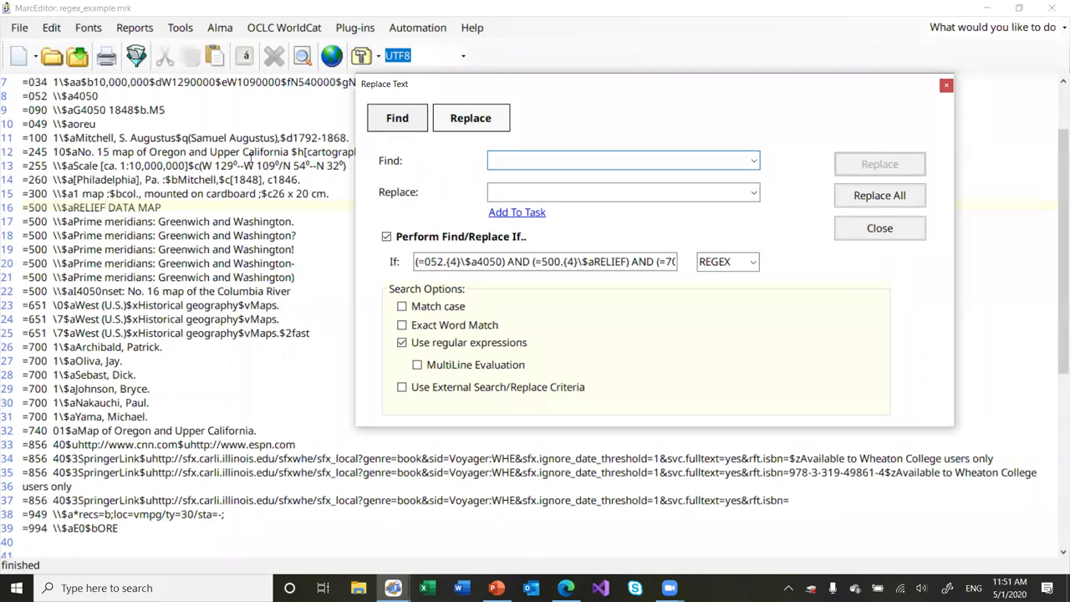
scroll(241, 159, up, 2)
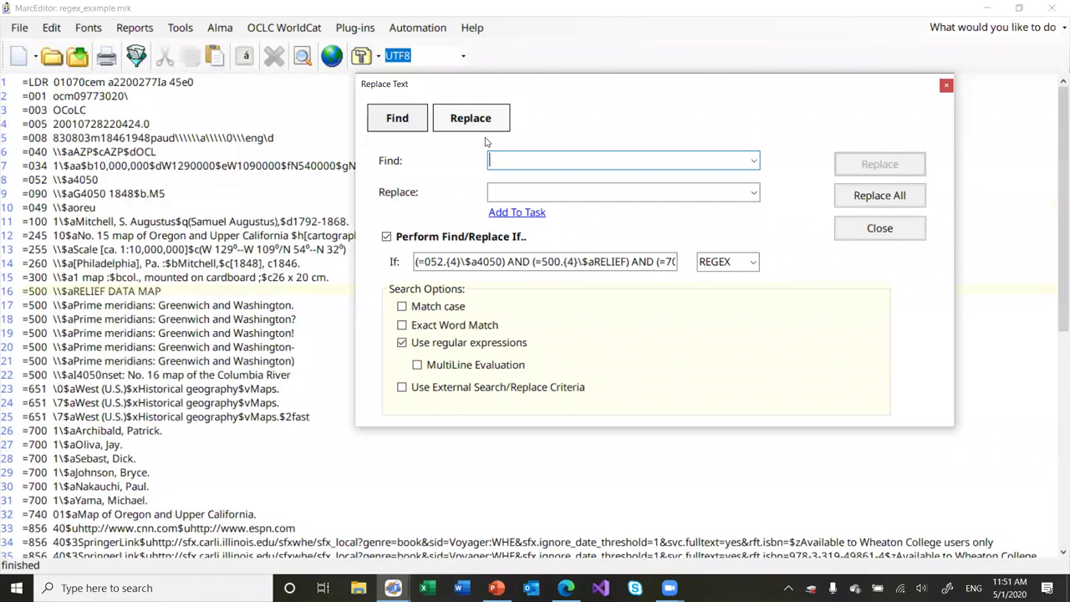
text((=090)
key(BackSpace)
text((\$)
key(BackSpace)
text(a)
key(BackSpace)
text($a)(G))
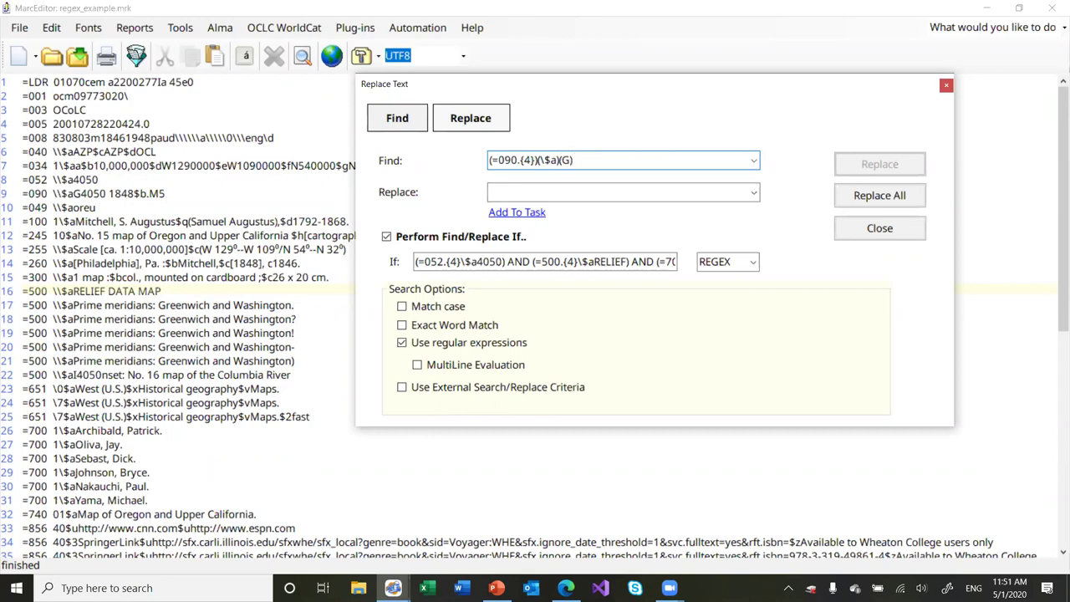
Replace all matches with $1$2GW under the If condition, and undo that replacement in the record.
click(501, 192)
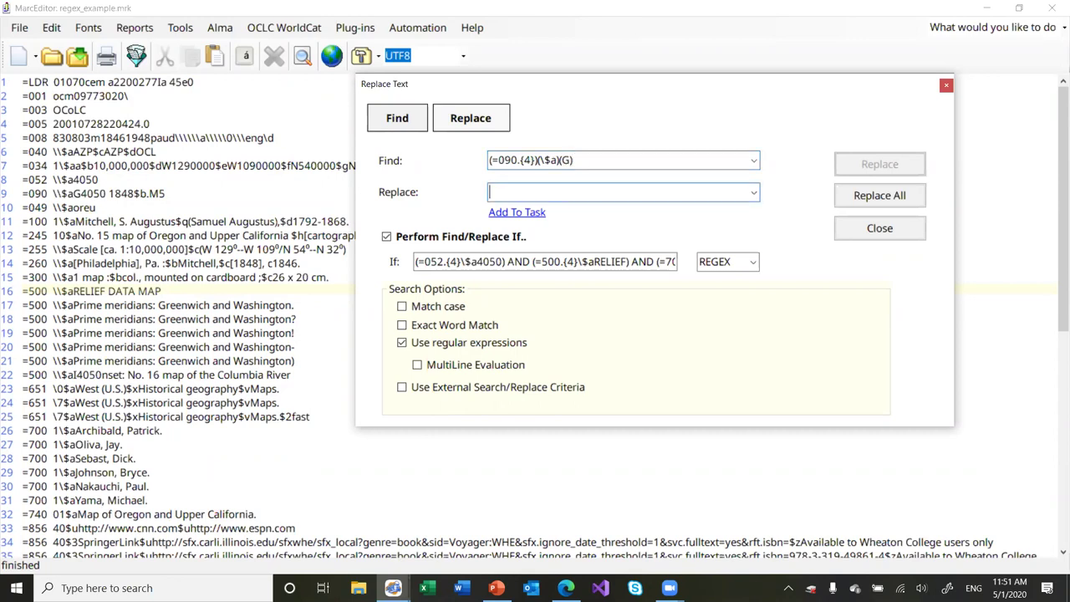
text($1$2GW)
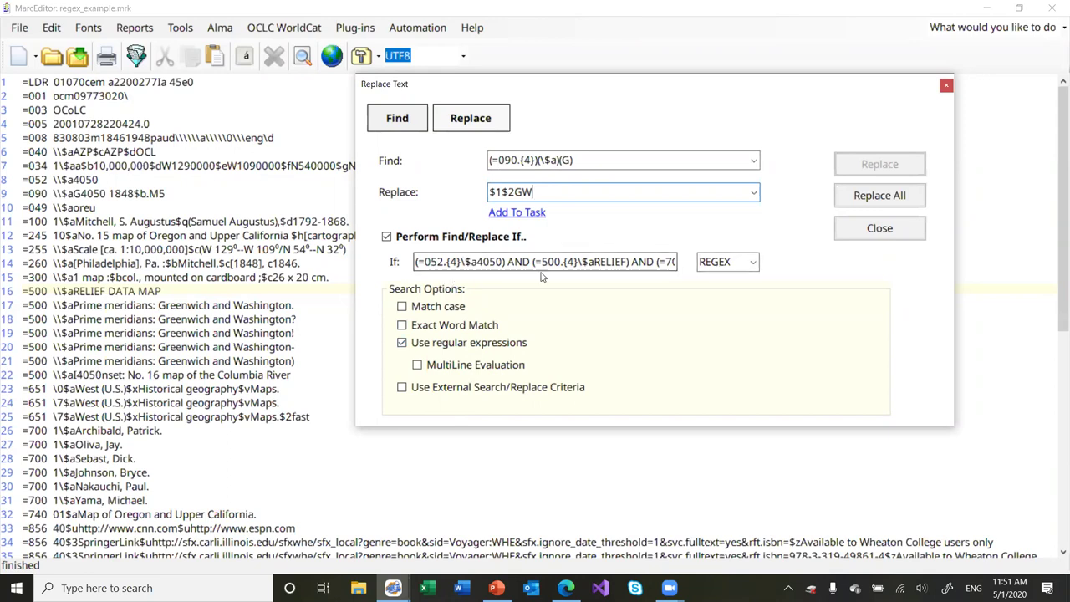
click(880, 199)
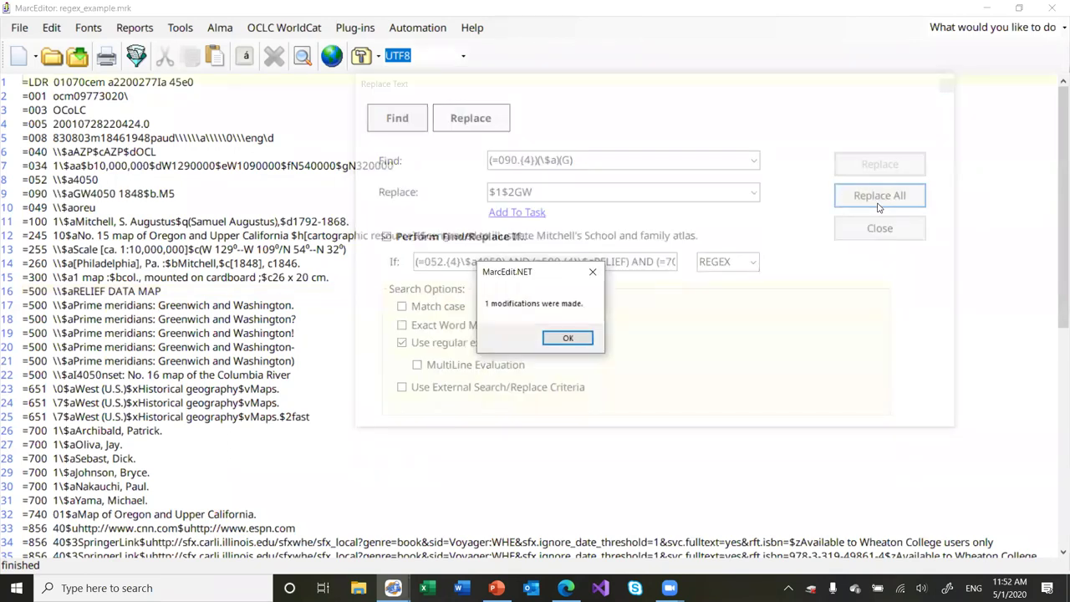
click(567, 338)
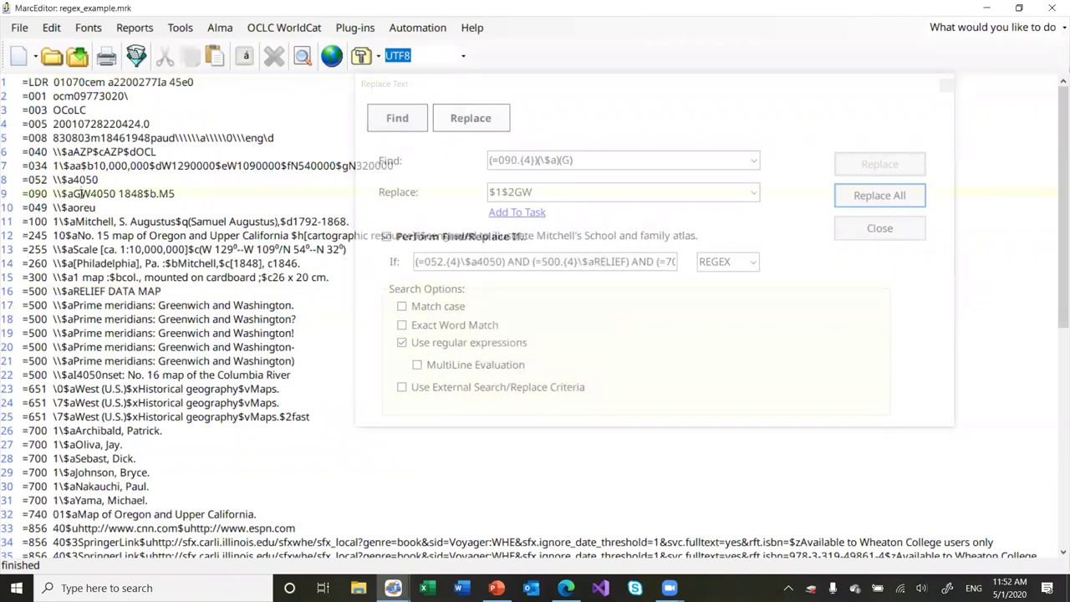
click(535, 334)
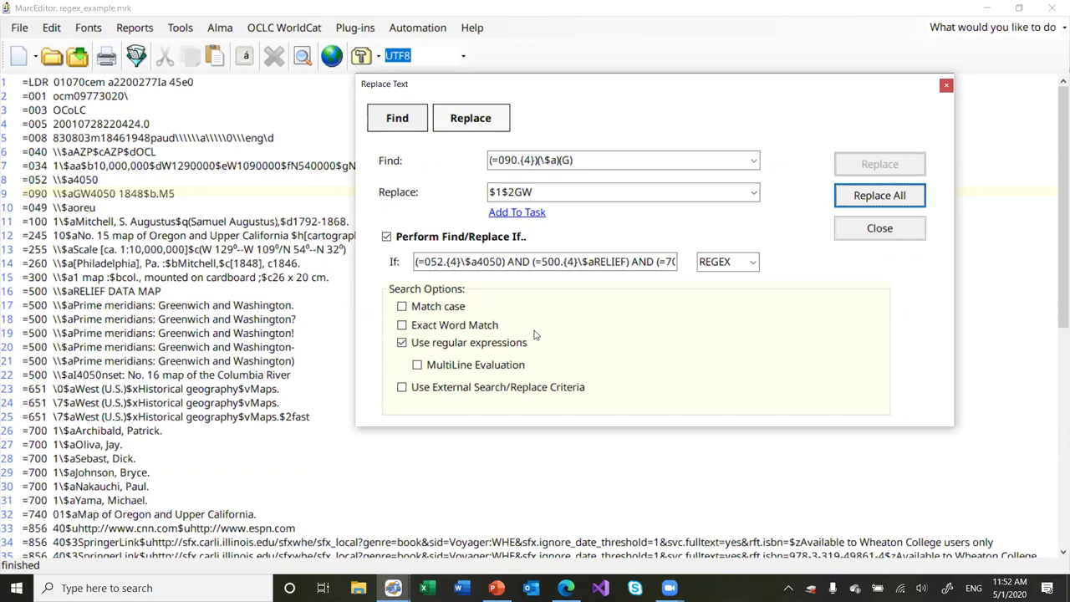
click(52, 33)
click(70, 67)
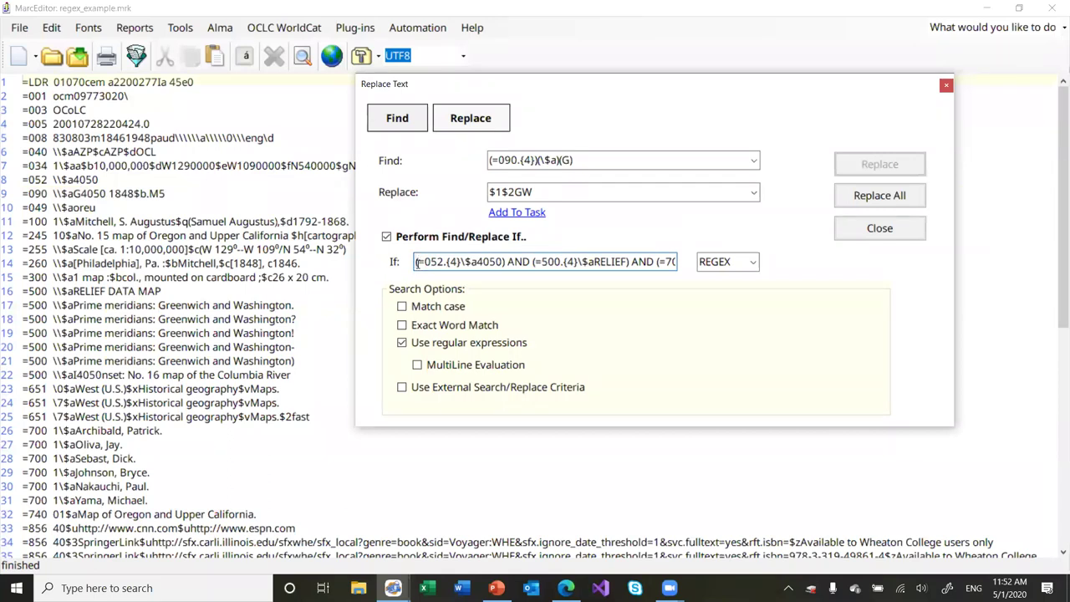
Insert NOT (=049.{4}\$abbbb) AND in front of the existing clauses of the If condition.
text(NOT )
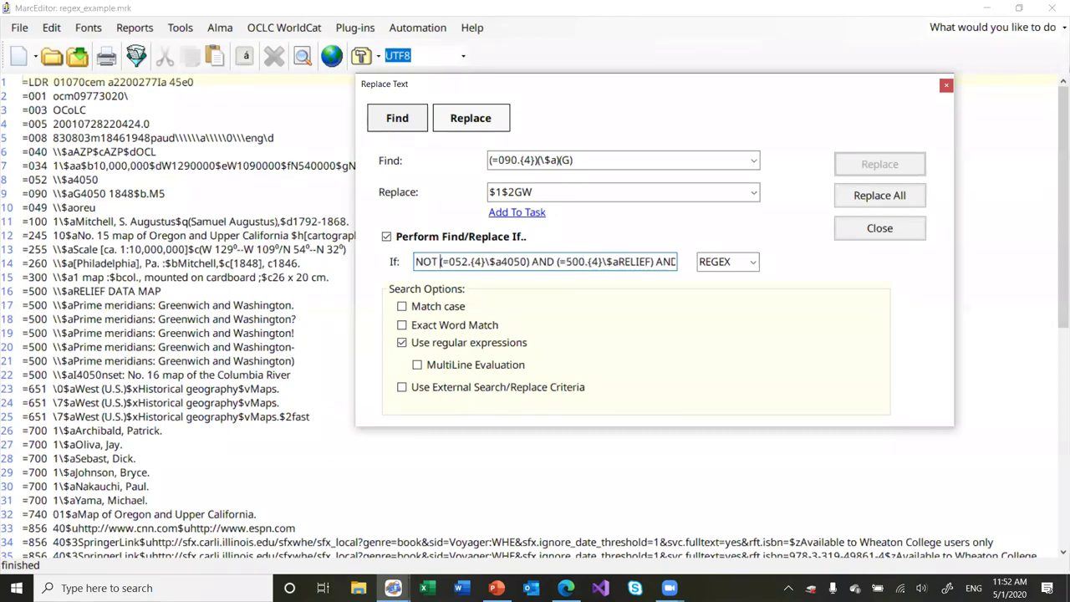
text((=)
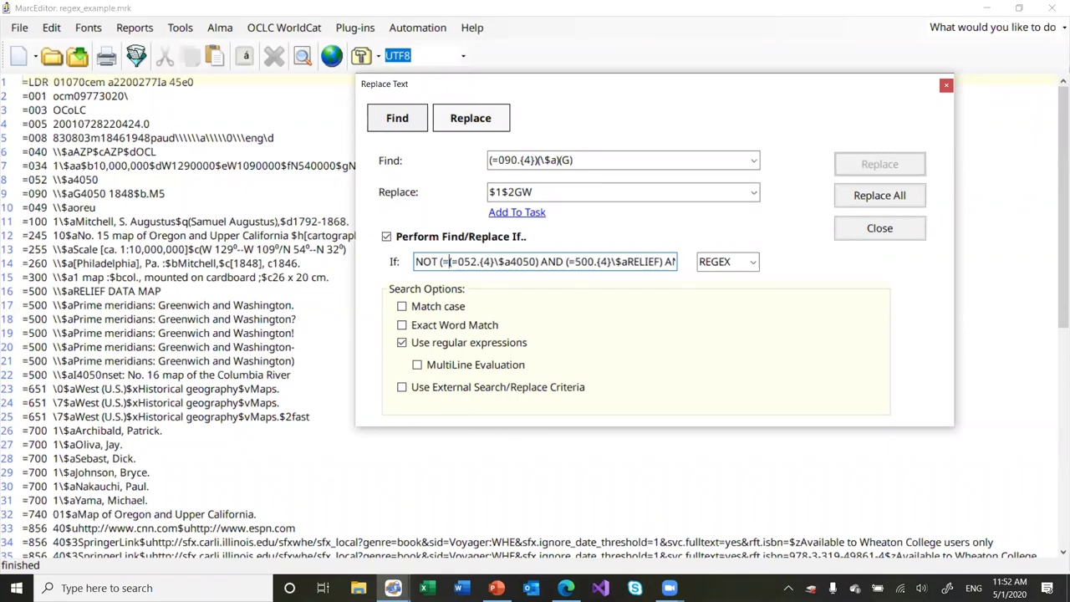
text(049.{)
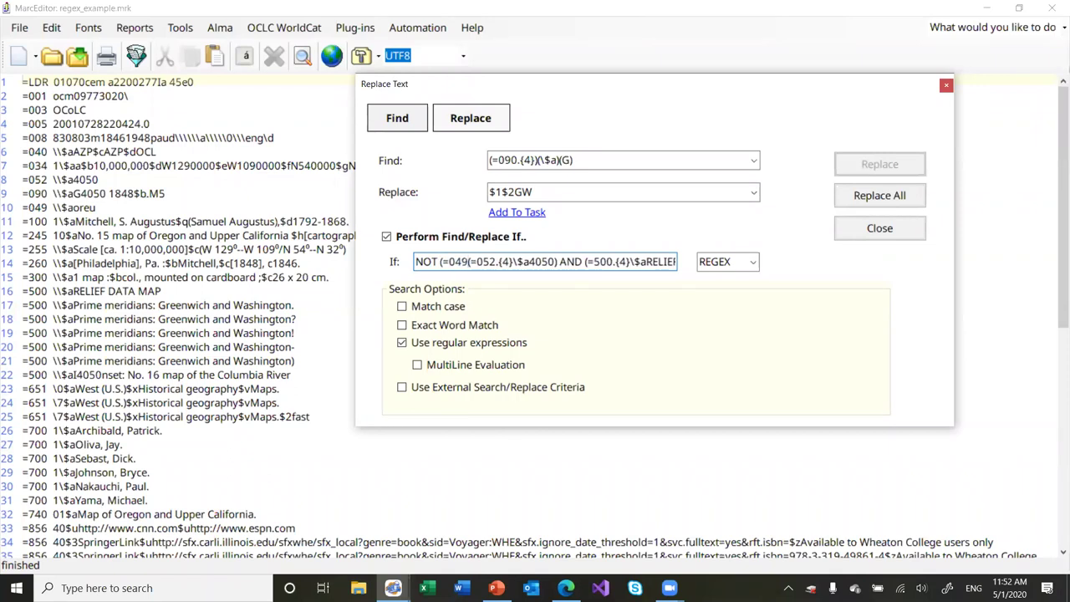
text(4})
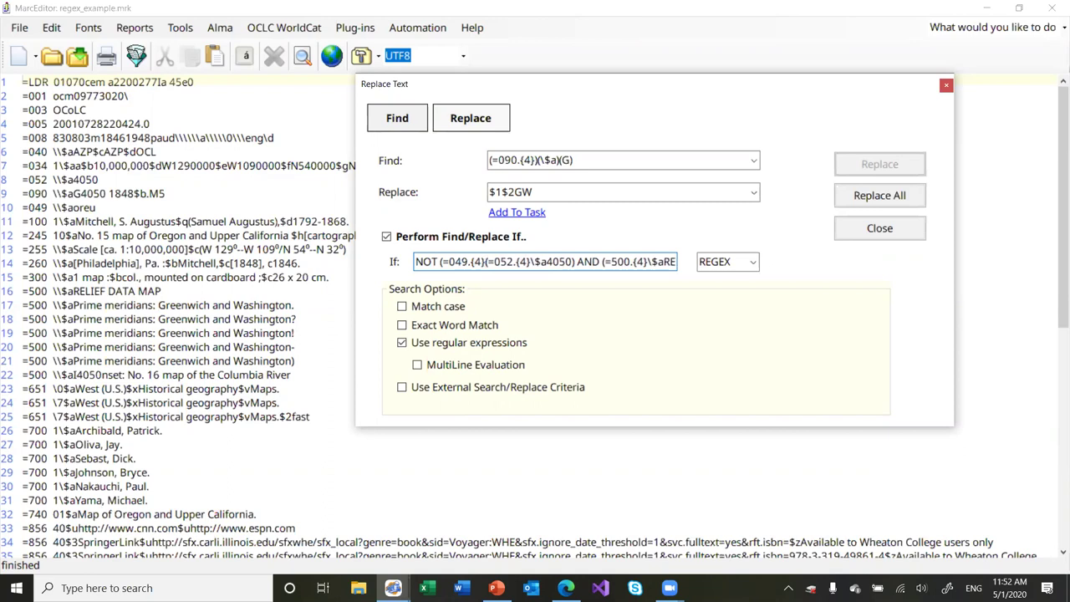
text(\$ab)
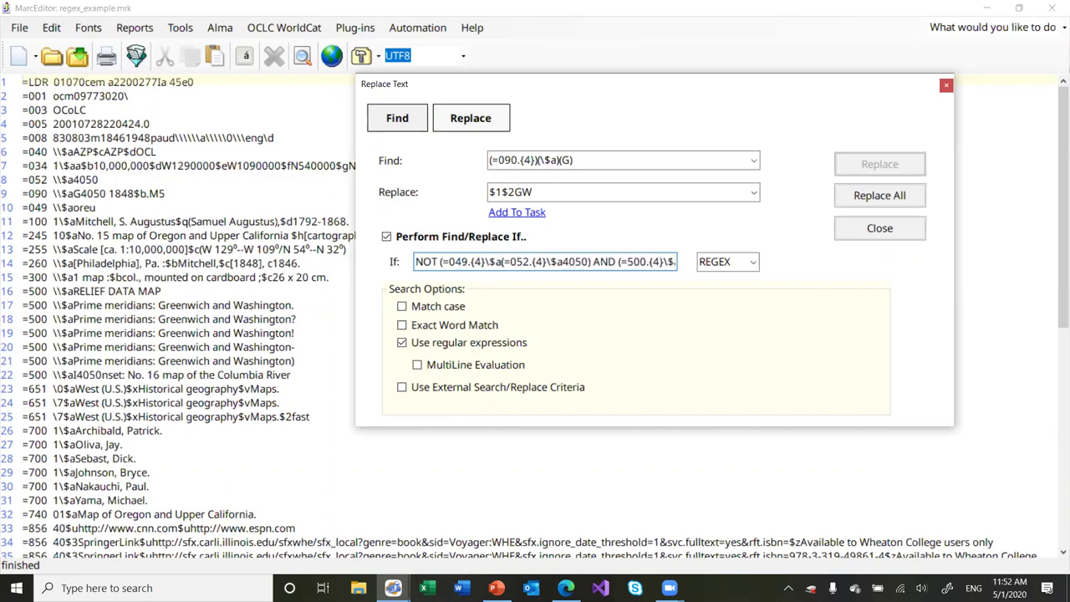
text(bbb)
text() )
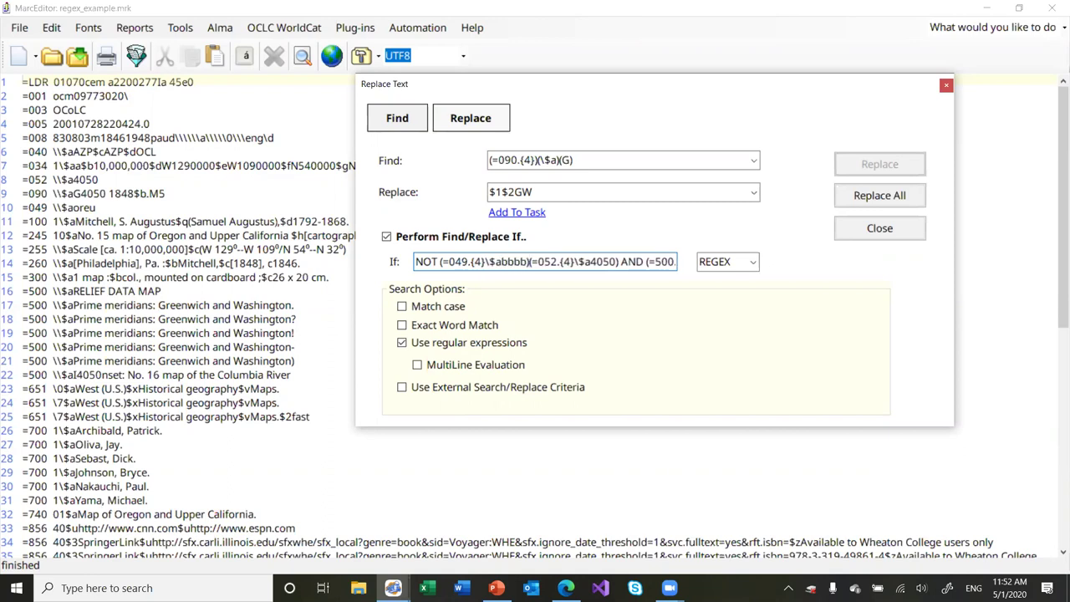
text(AND)
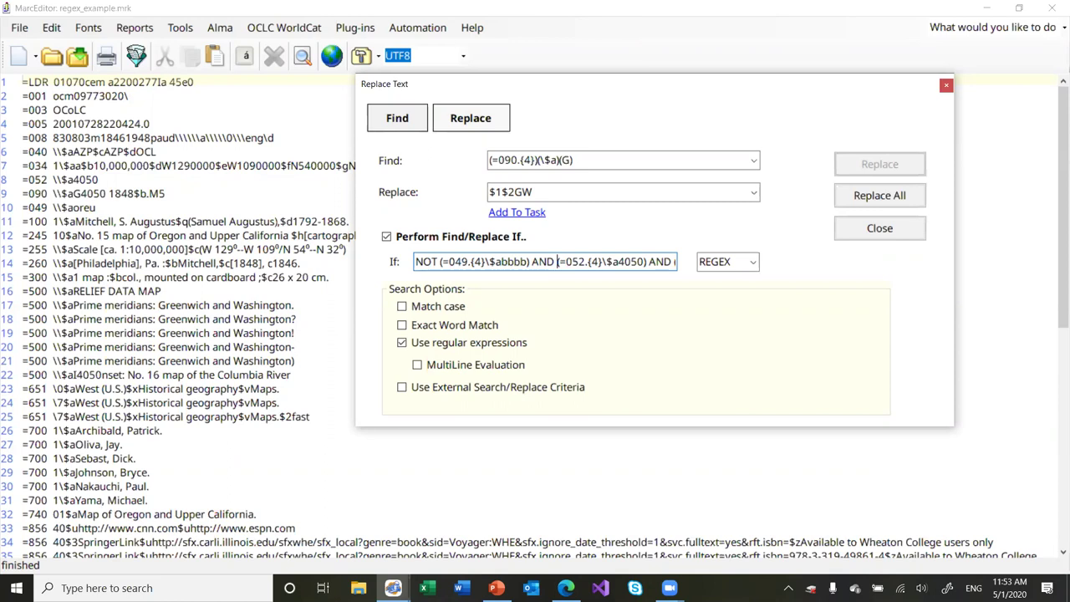
Clear the whole If condition and close the Replace Text dialog.
key(ctrl+a)
key(BackSpace)
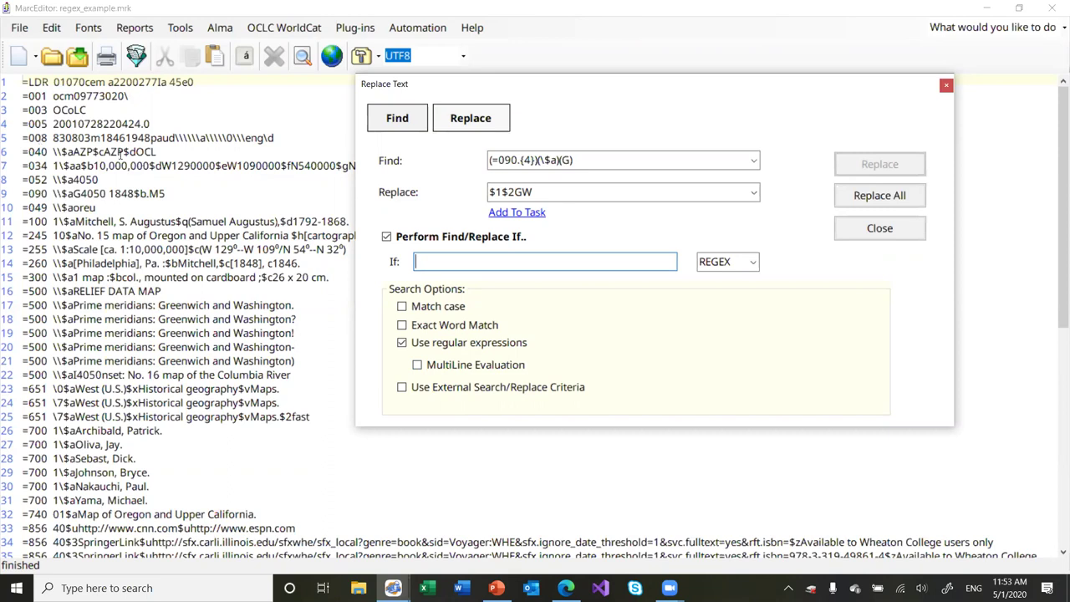
click(870, 225)
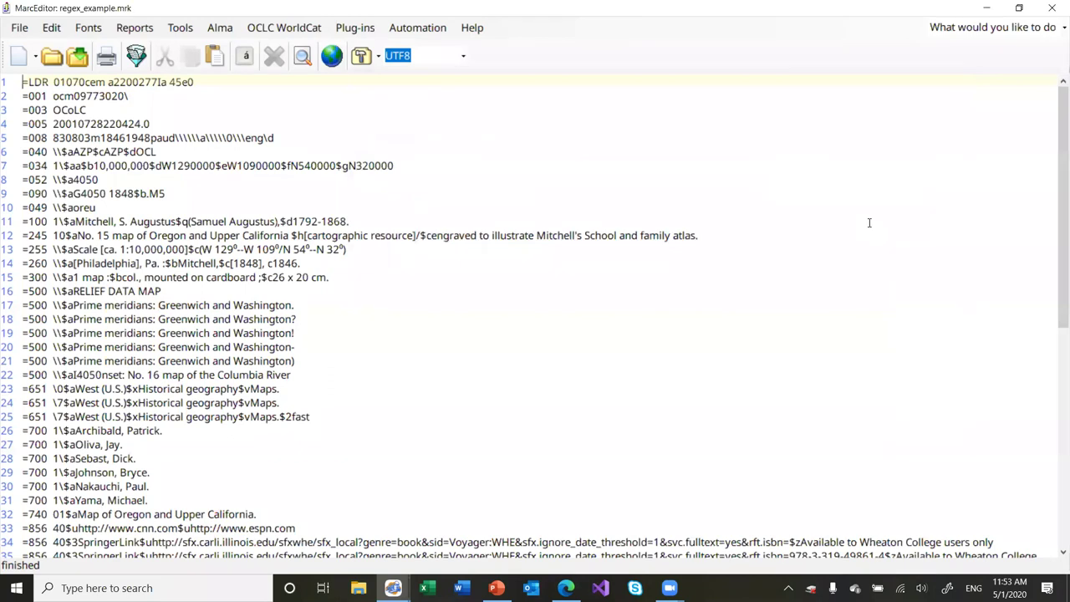
Switch to the PowerPoint deck, look through the slides from Example (lcase) to Placeholder, and minimize it.
click(496, 587)
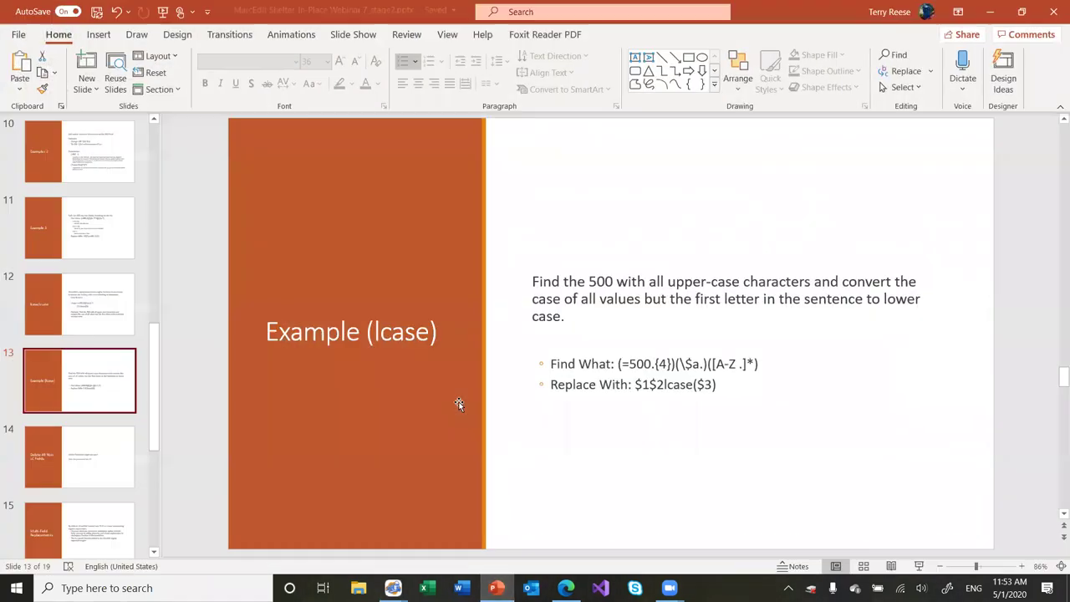
key(Down)
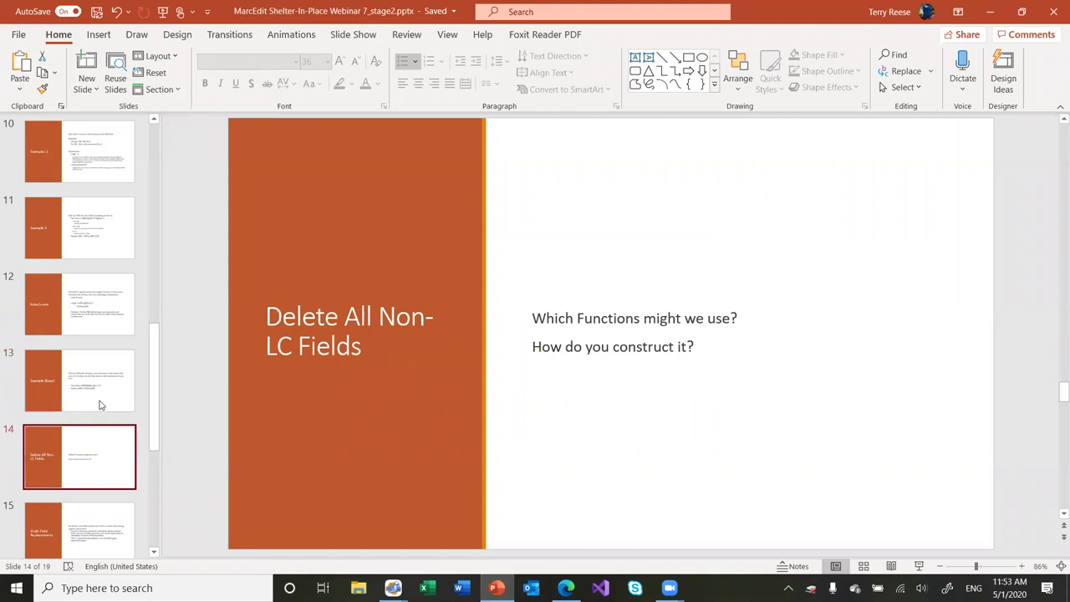
key(Down)
key(Down)
key(Down)
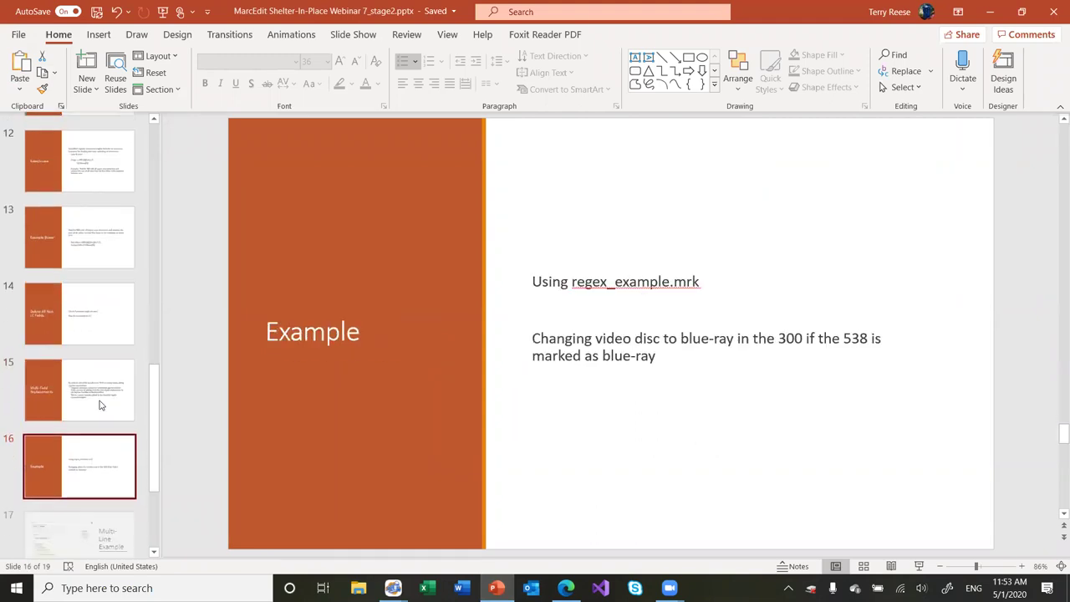
key(Down)
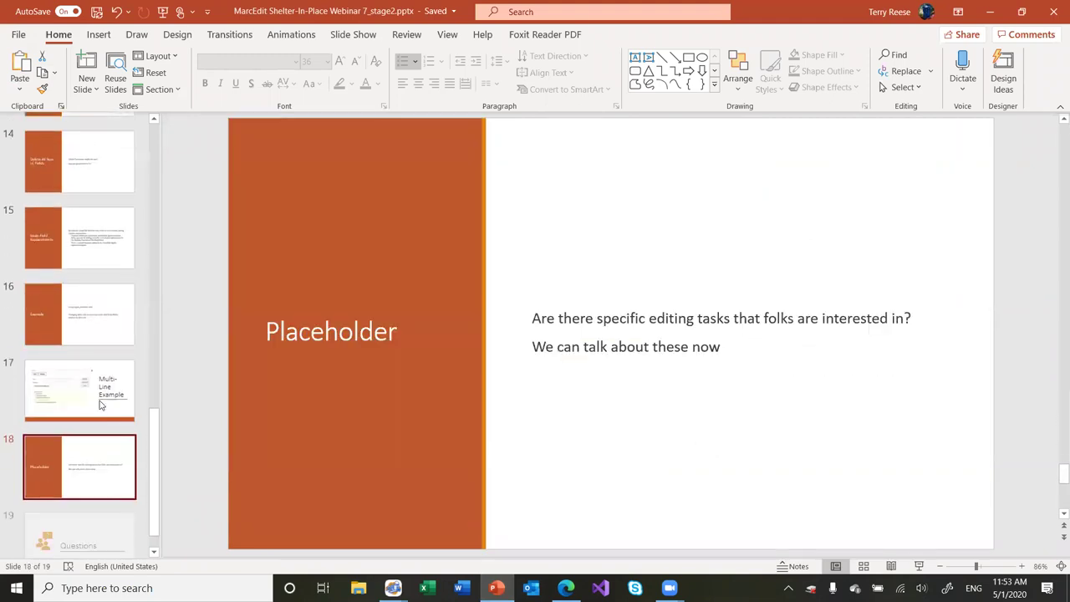
key(Down)
key(Up)
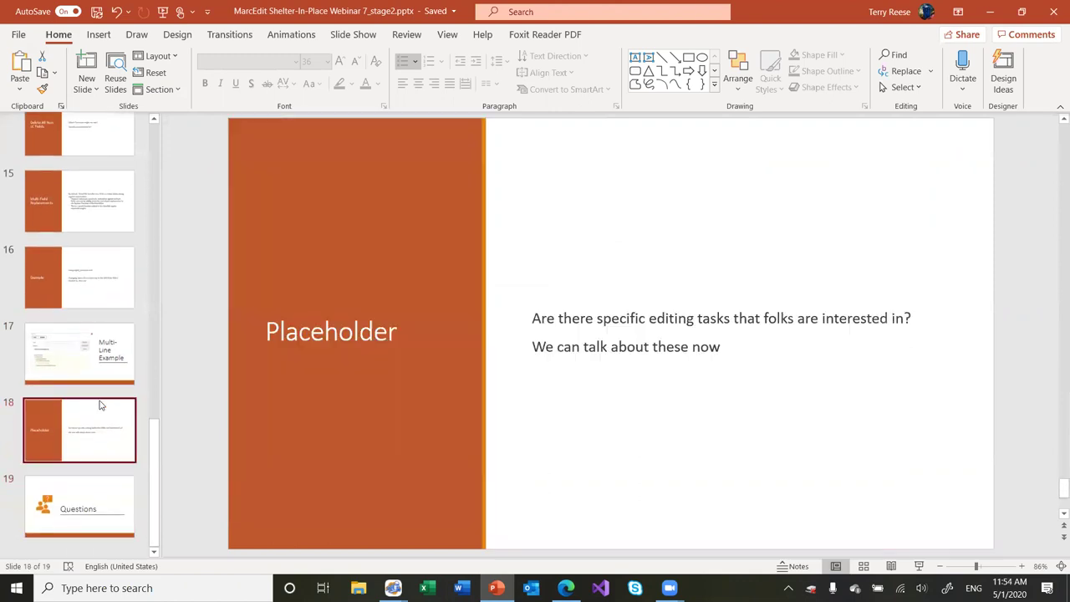
click(990, 10)
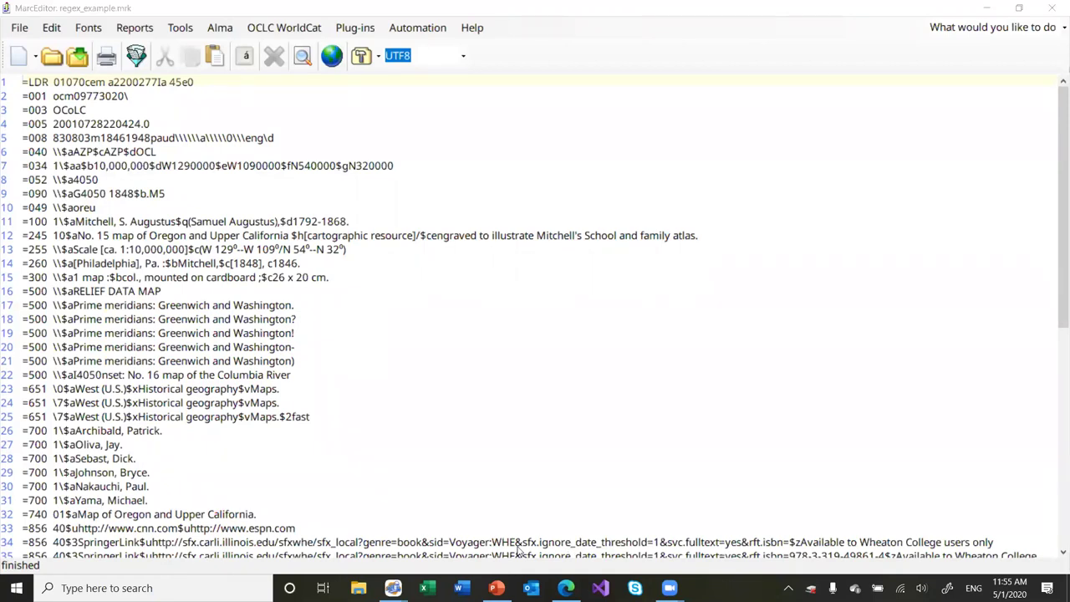
Switch to the Edge browser and open the MarcEdit Development site at marcedit.reeset.net.
key(alt+Tab)
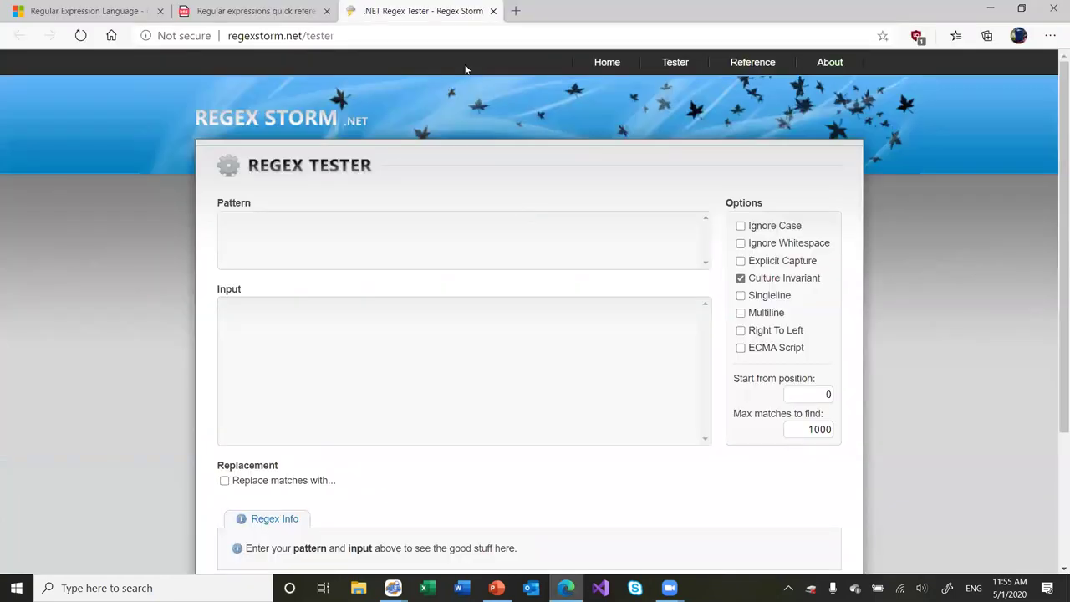
key(ctrl+l)
text(mar)
key(Return)
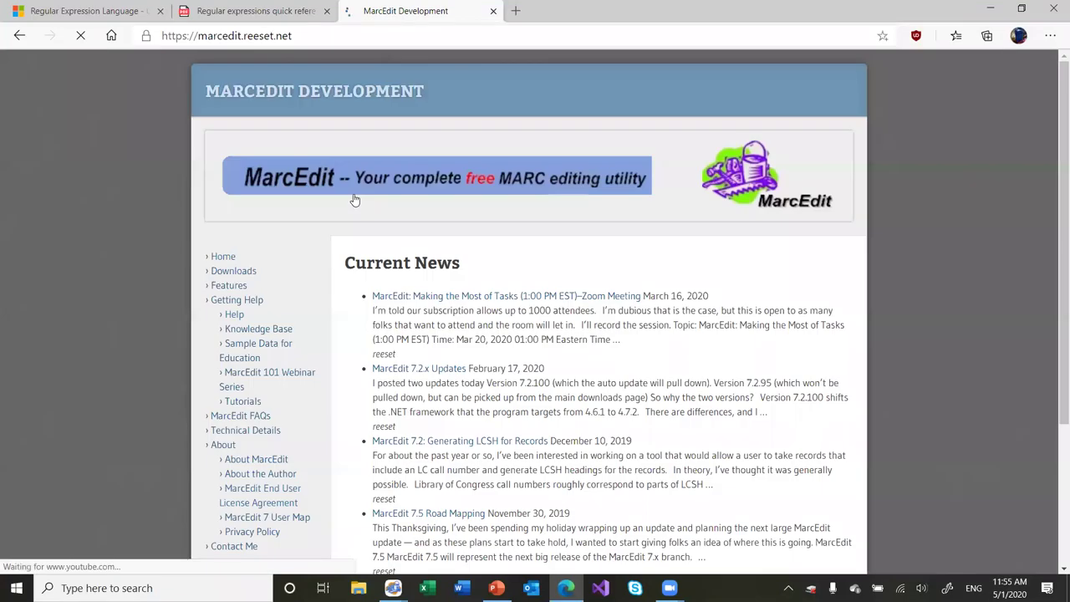
Search the MarcEdit Development site for lcase.
scroll(306, 265, down, 1)
click(226, 505)
text(lcase)
key(Return)
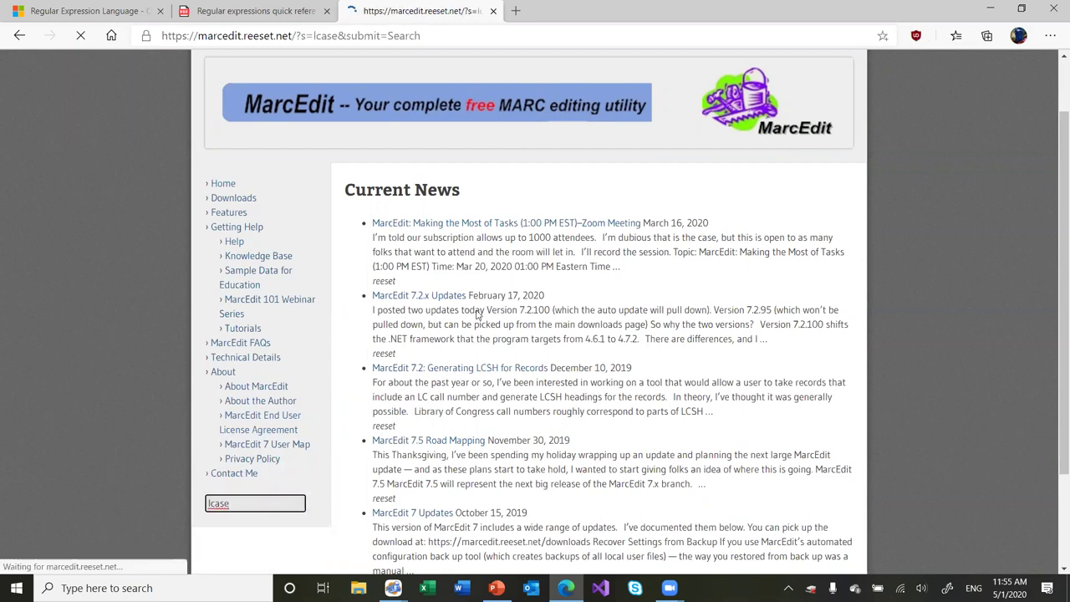
Open the MarcEdit site's Knowledge Base and look through the first page of articles for lcase documentation.
click(259, 331)
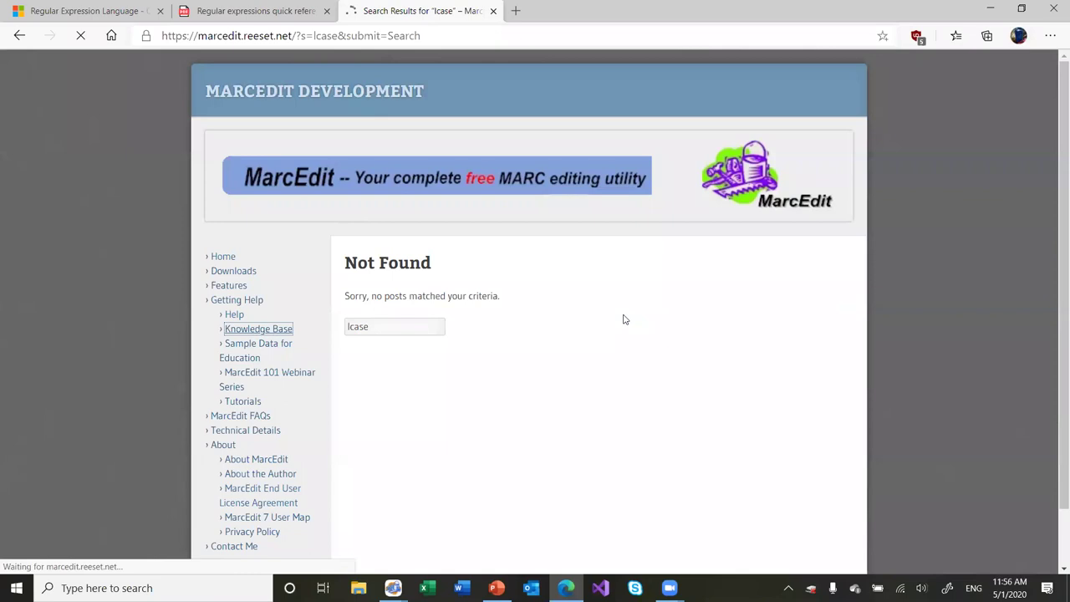
scroll(549, 413, down, 3)
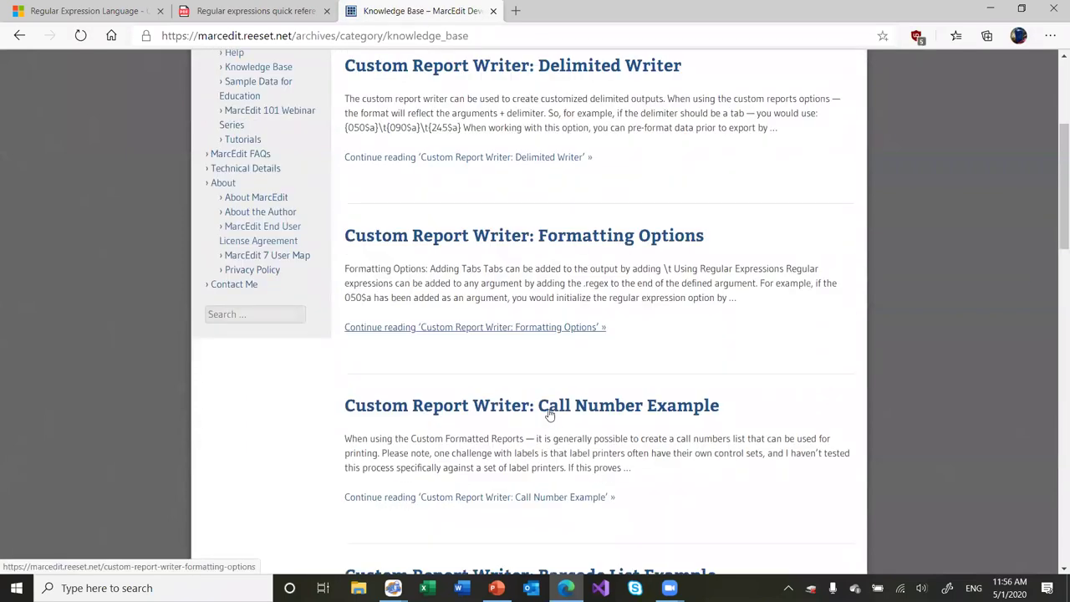
scroll(549, 413, down, 7)
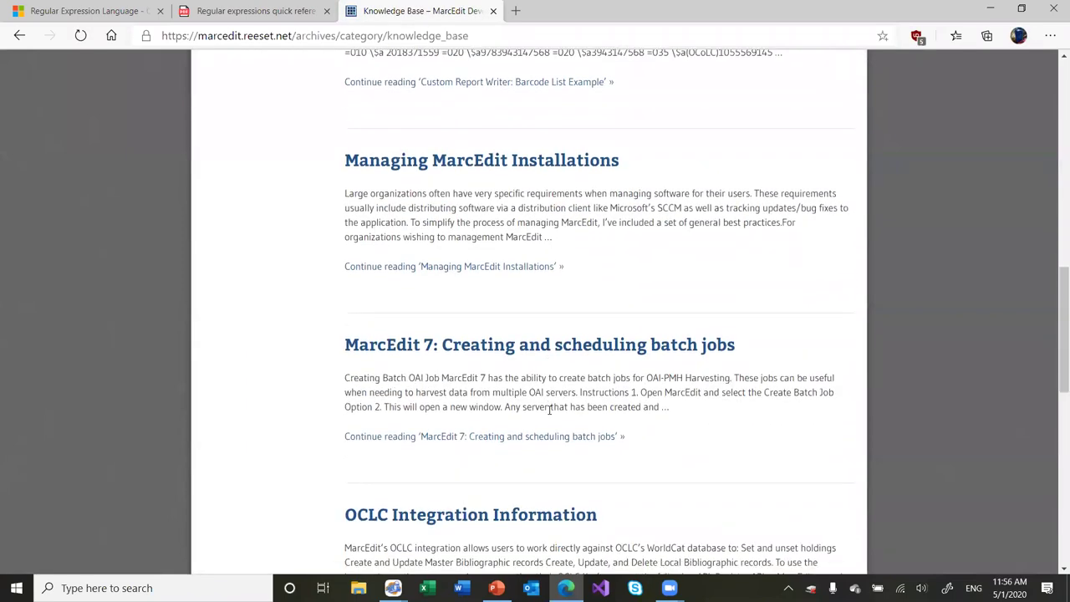
scroll(549, 409, down, 9)
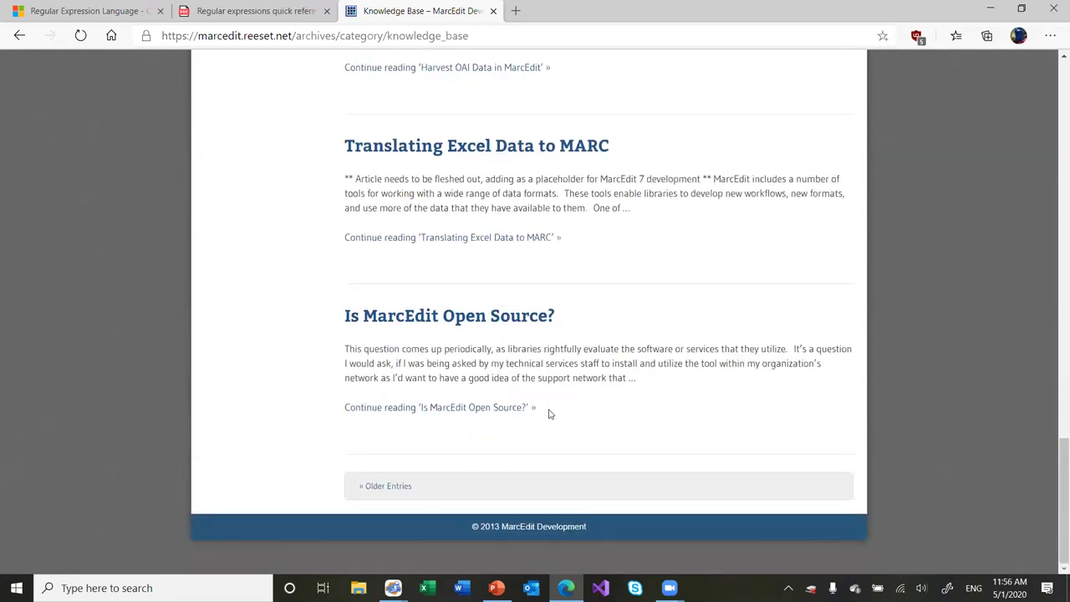
Look through the Knowledge Base's older entries on page 2 and minimize the browser to return to MarcEditor.
click(386, 507)
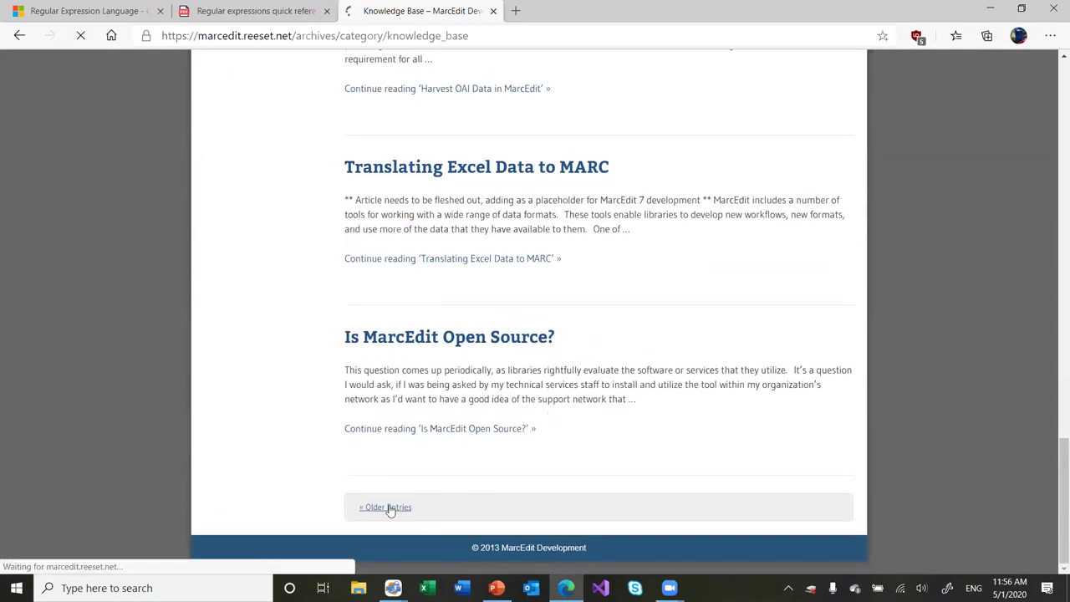
scroll(575, 372, down, 1)
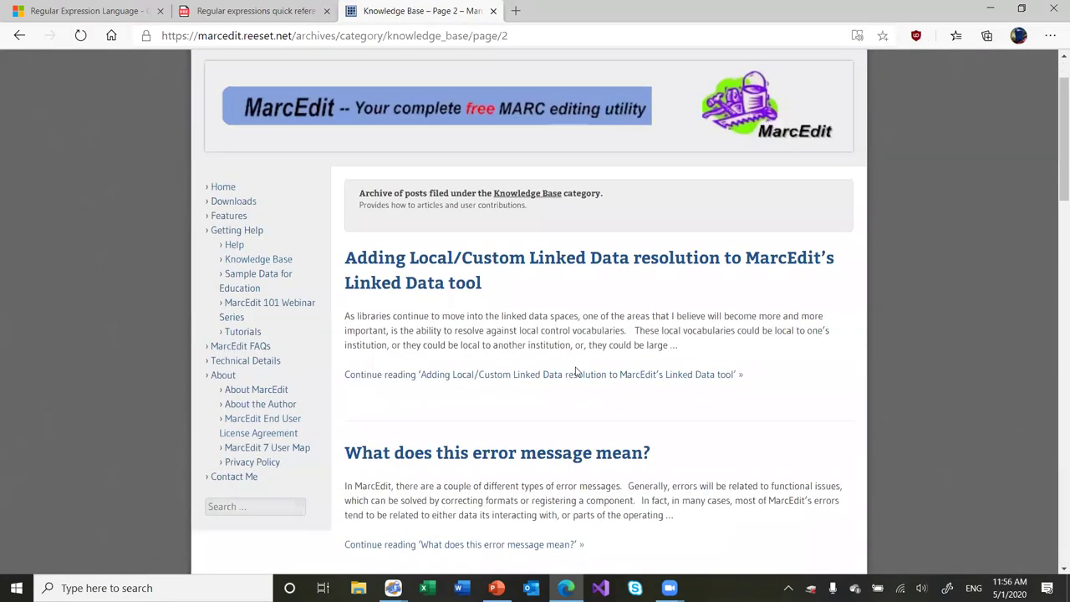
scroll(575, 372, down, 9)
scroll(575, 372, down, 4)
scroll(575, 368, up, 2)
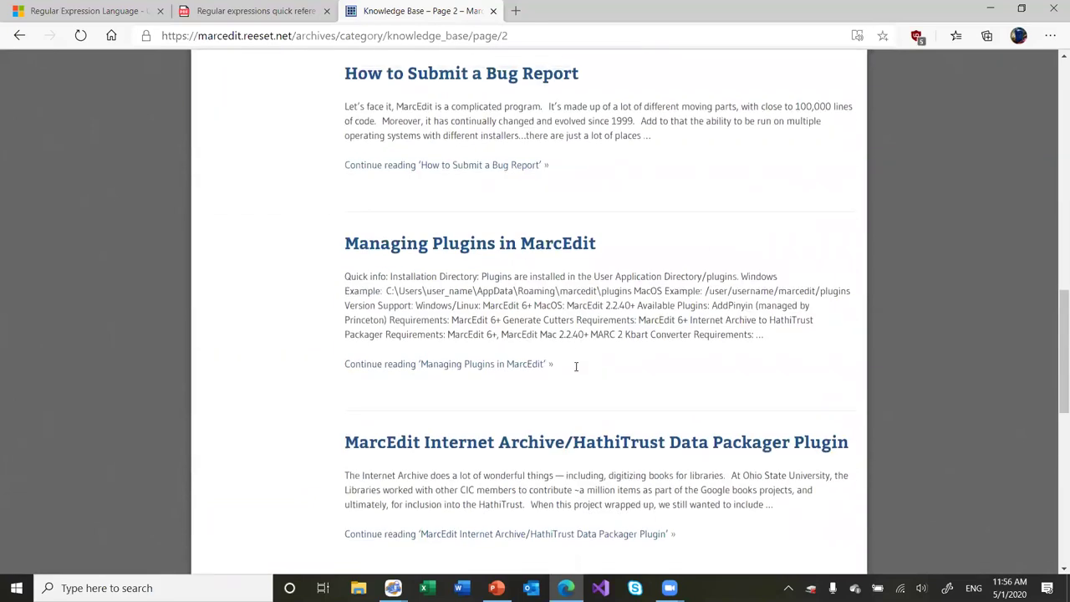
click(988, 10)
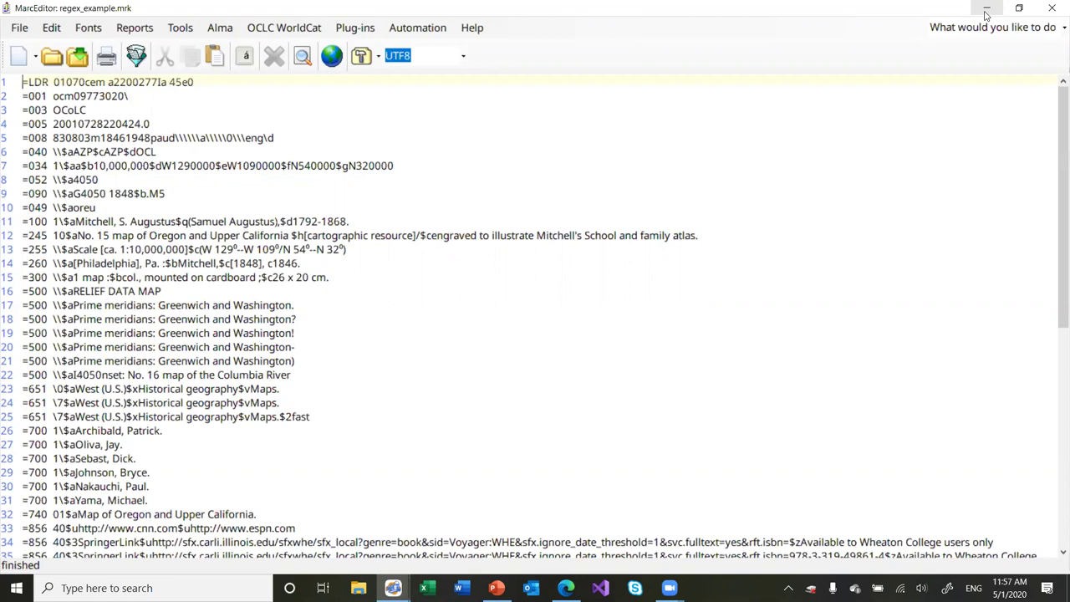
Search MarcEditor's built-in help for lcase and clear the search text.
click(935, 27)
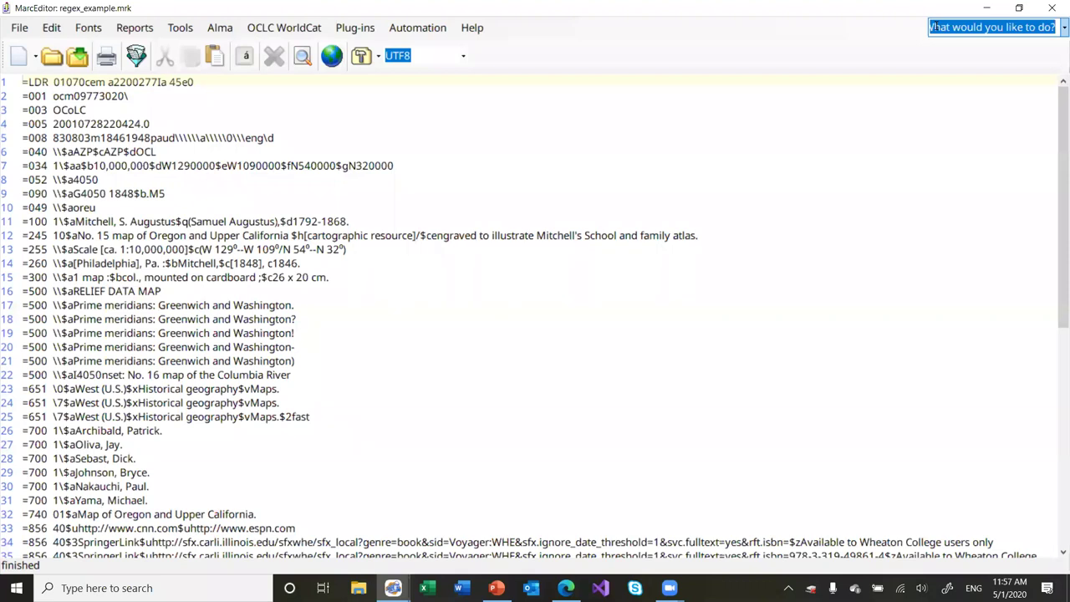
text(lcase)
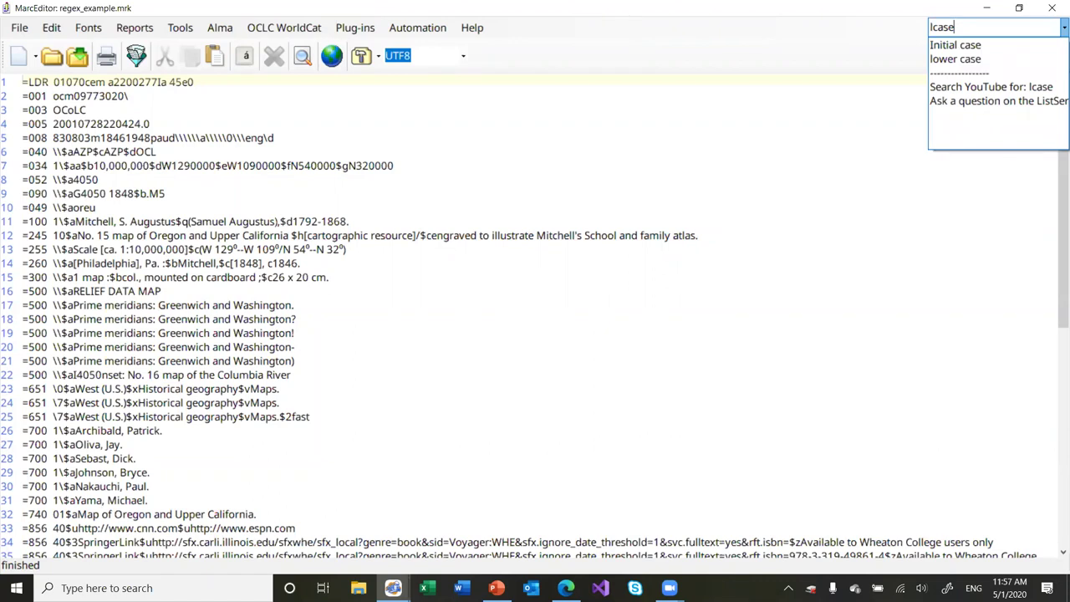
key(BackSpace)
key(BackSpace)
key(BackSpace)
key(BackSpace)
key(BackSpace)
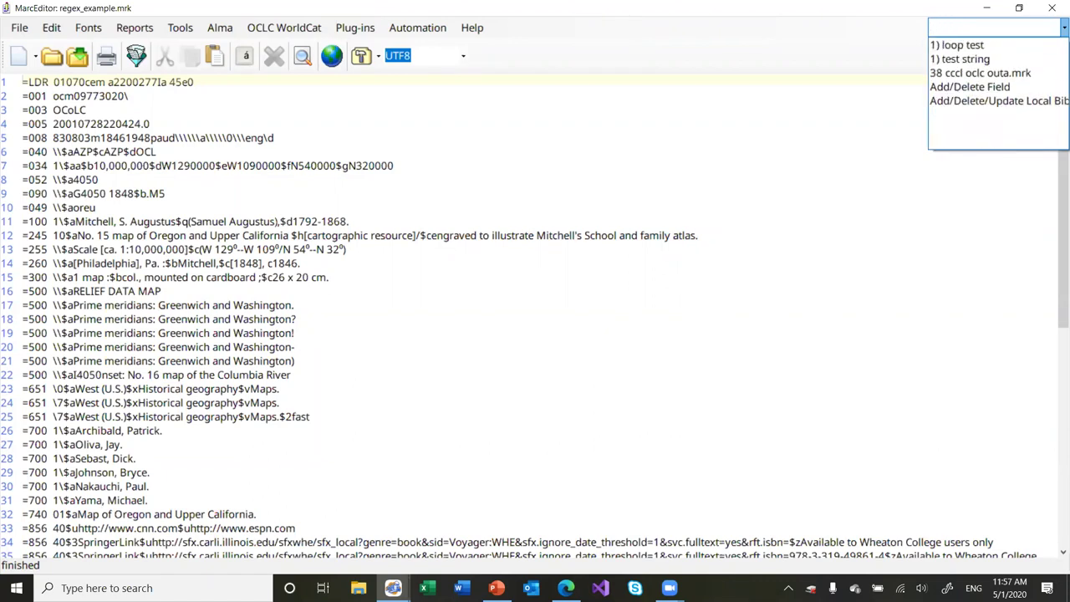
key(Escape)
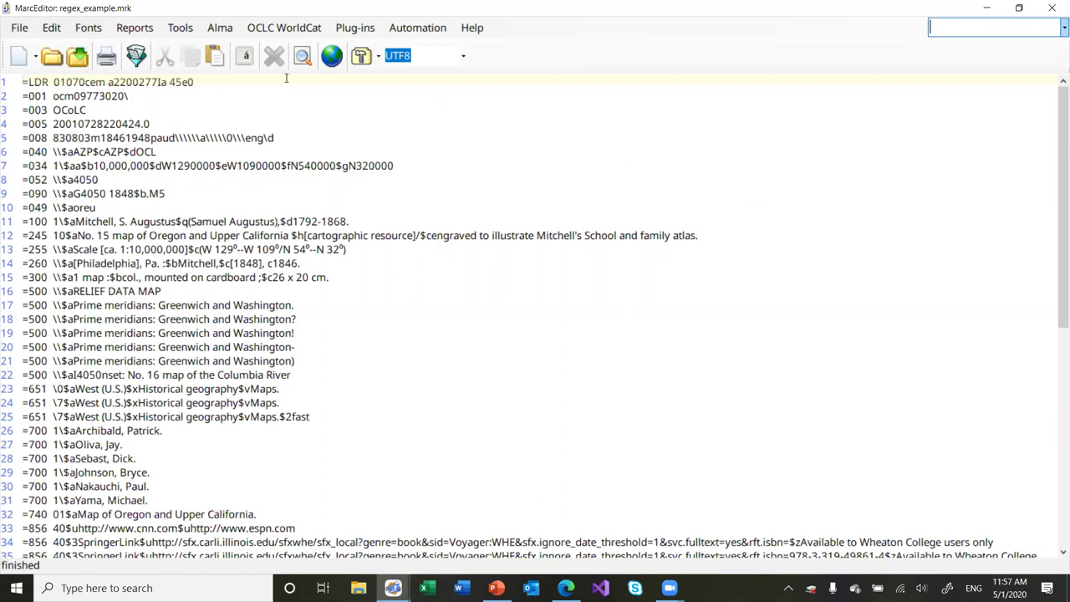
Open the Replace Text dialog, view the history of previous Find expressions, and close the dialog.
click(52, 27)
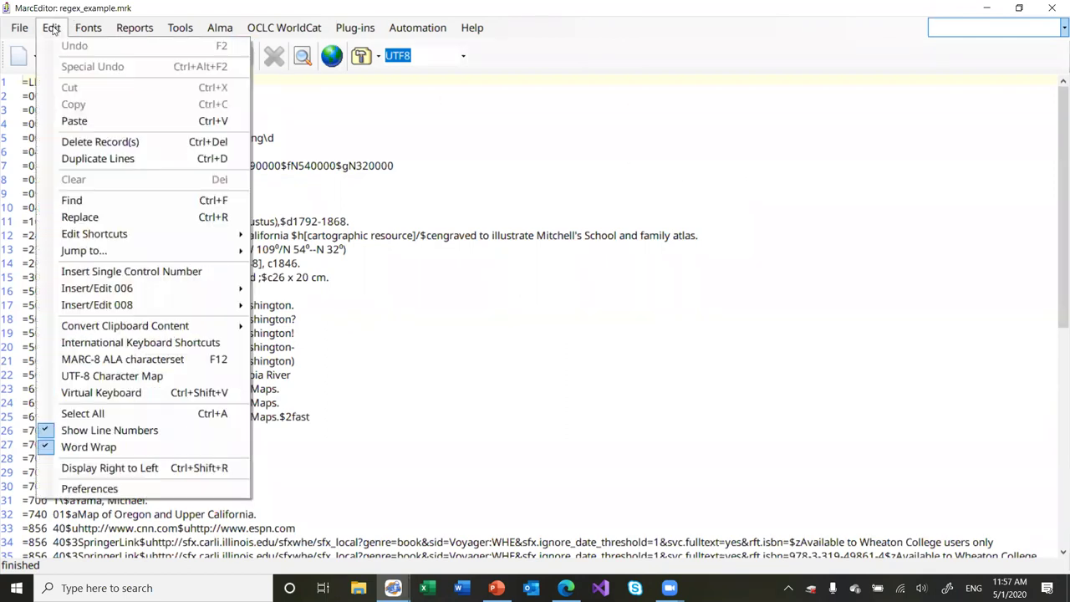
click(142, 219)
click(632, 195)
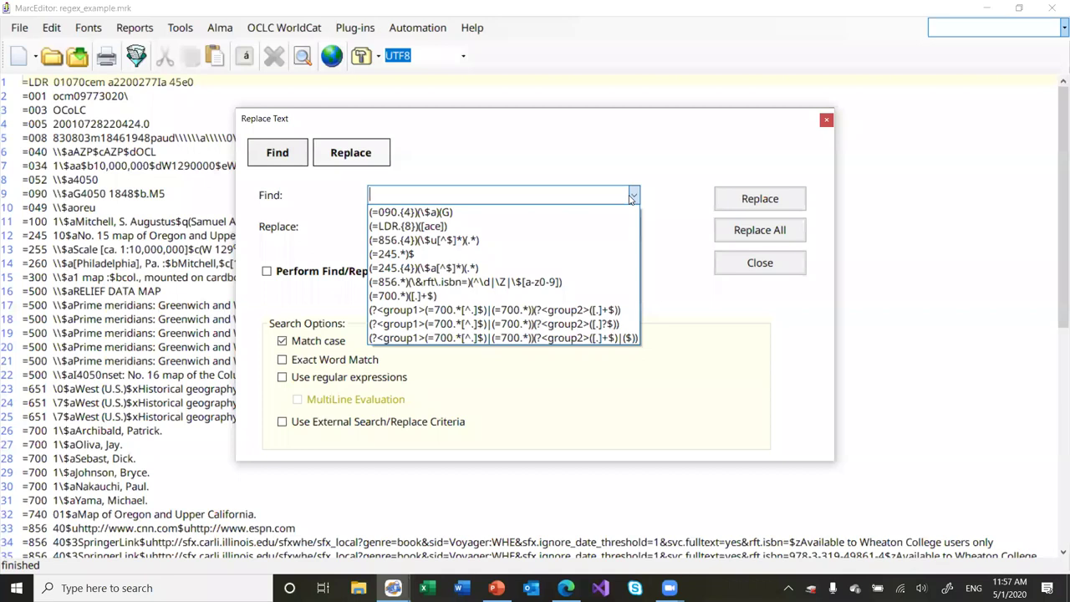
click(727, 266)
click(727, 265)
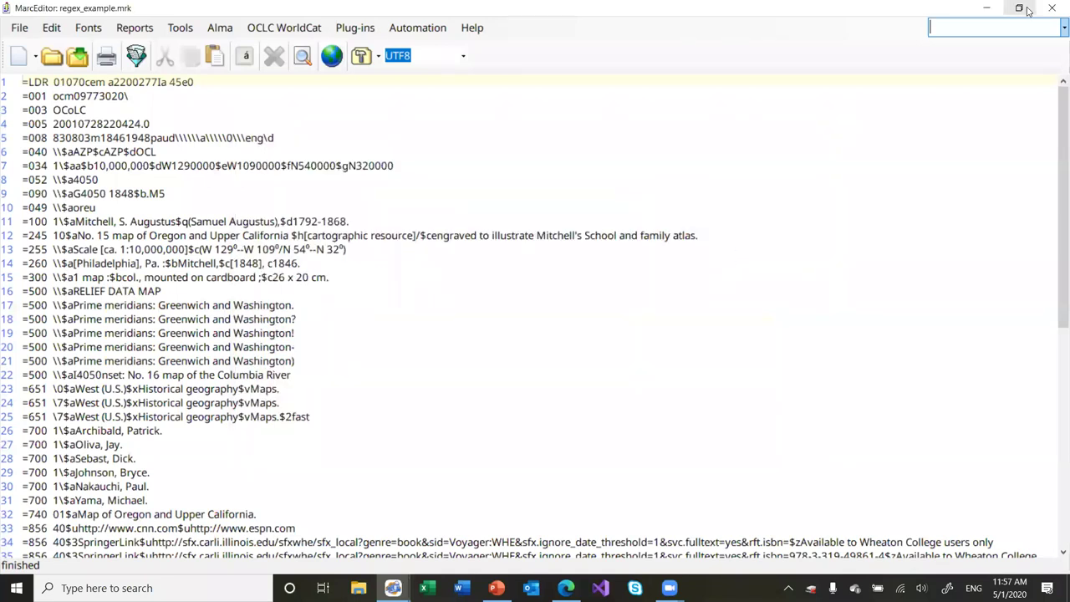
Close regex_example.mrk in MarcEditor without saving changes and bring up the MarcEdit main window.
click(1051, 7)
click(573, 342)
click(393, 588)
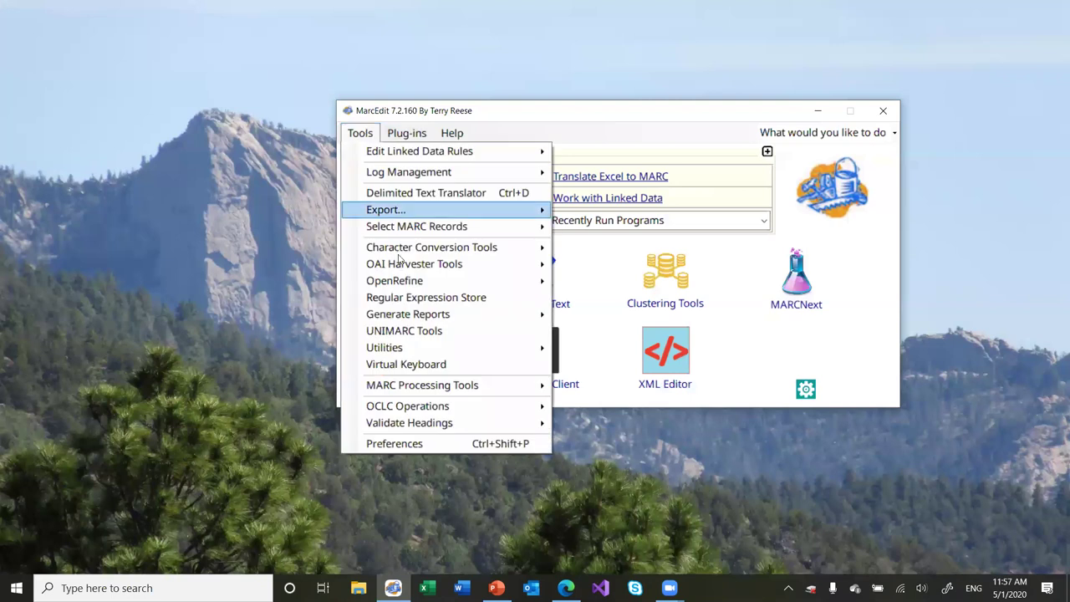
Open the Regular Expression Store and run a blank search of the local store with Search Metadata enabled.
click(412, 299)
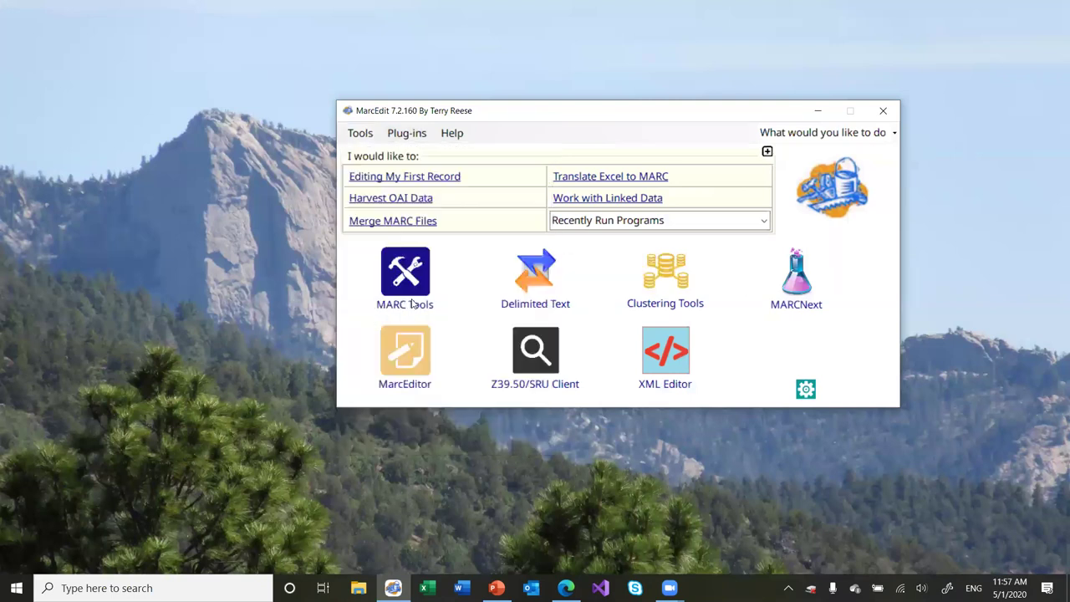
drag(458, 139, 241, 42)
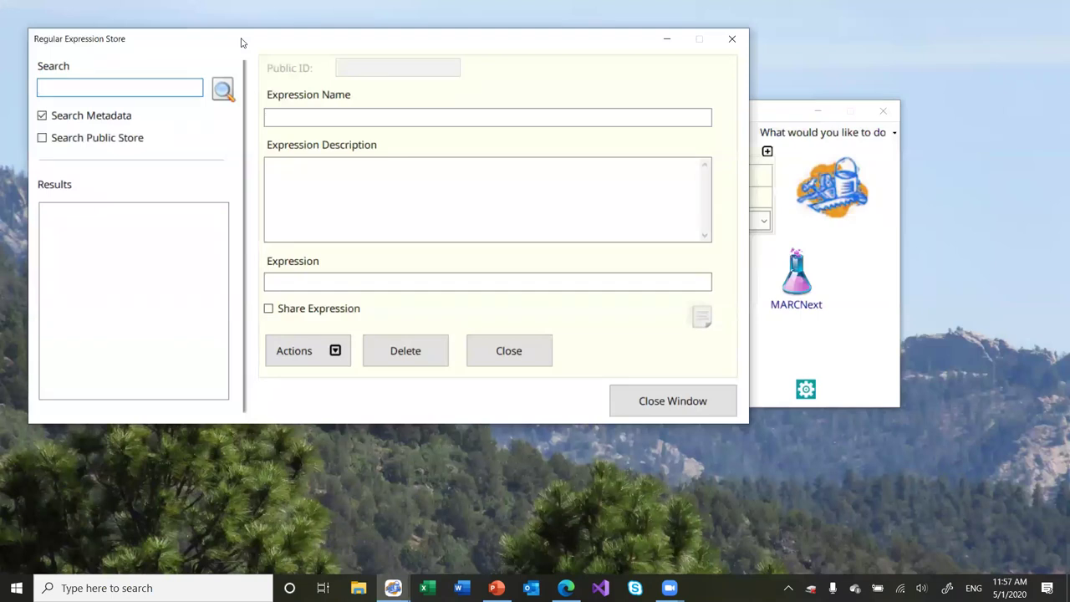
click(223, 90)
click(549, 337)
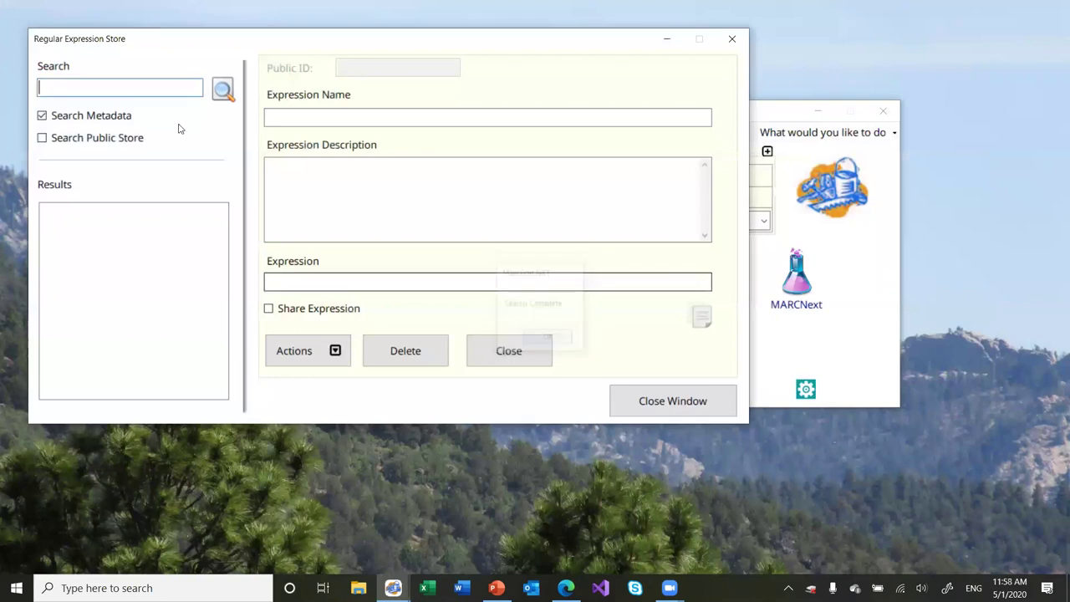
Include the public store in the search and list all its shared expressions with a blank query.
click(42, 138)
click(225, 95)
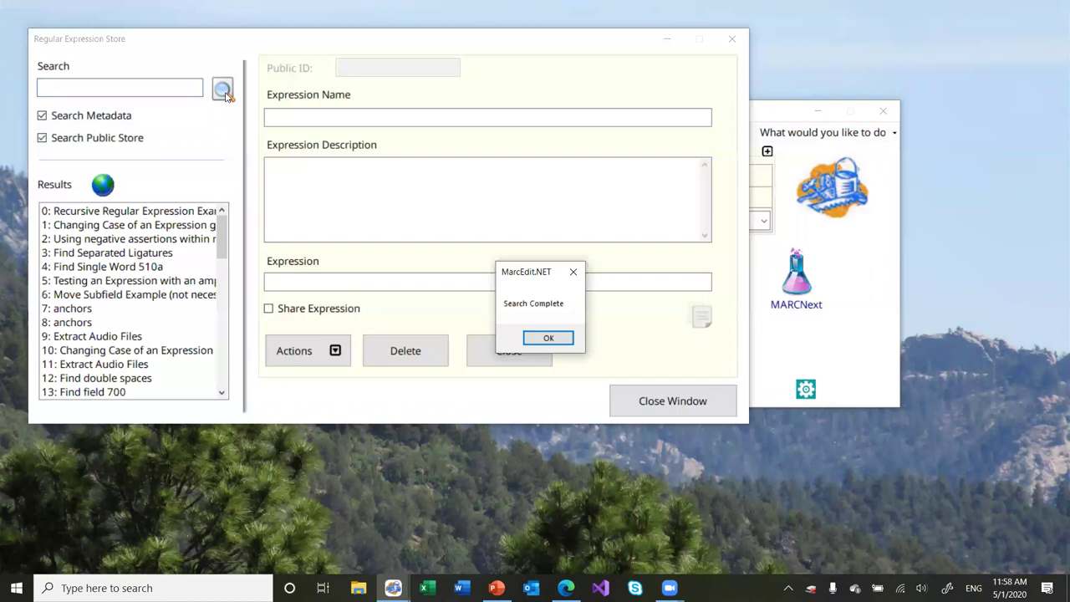
click(545, 339)
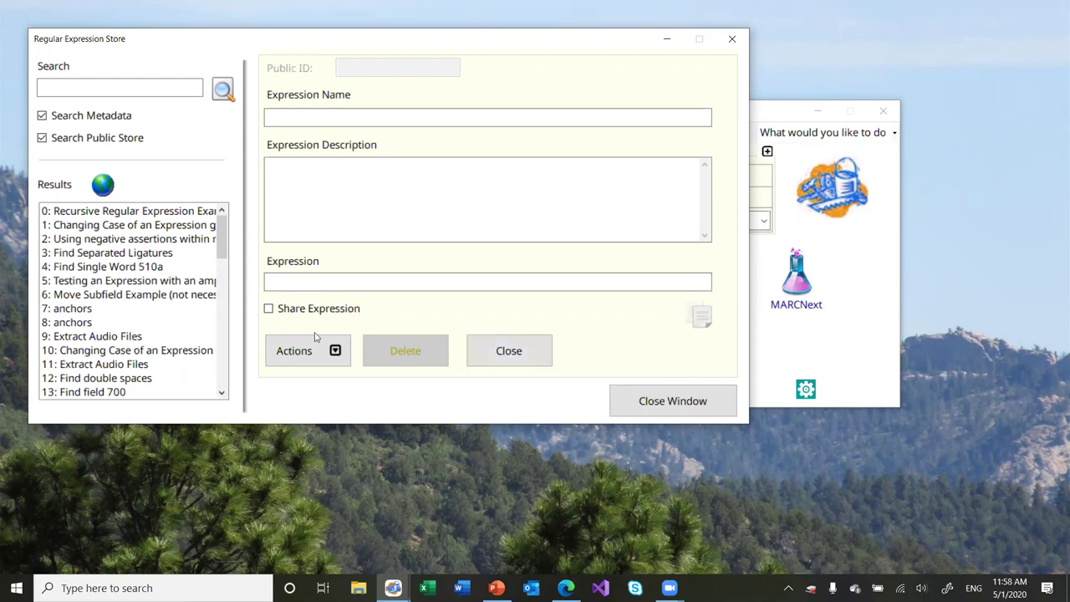
Read the public entry "Using negative assertions within regular expressions" and save the expression to the local store.
click(142, 240)
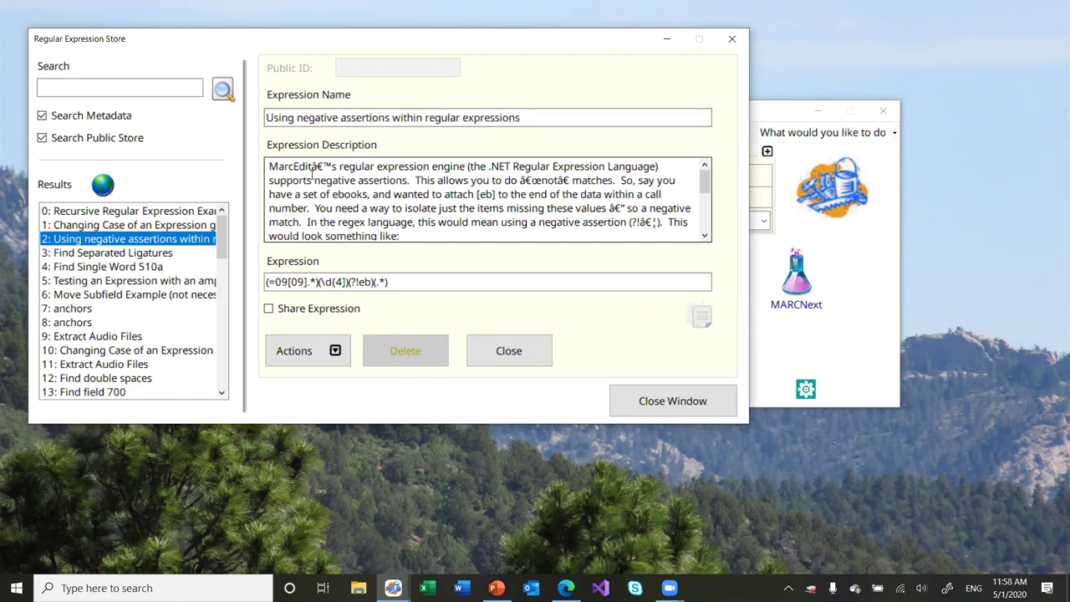
scroll(355, 178, down, 1)
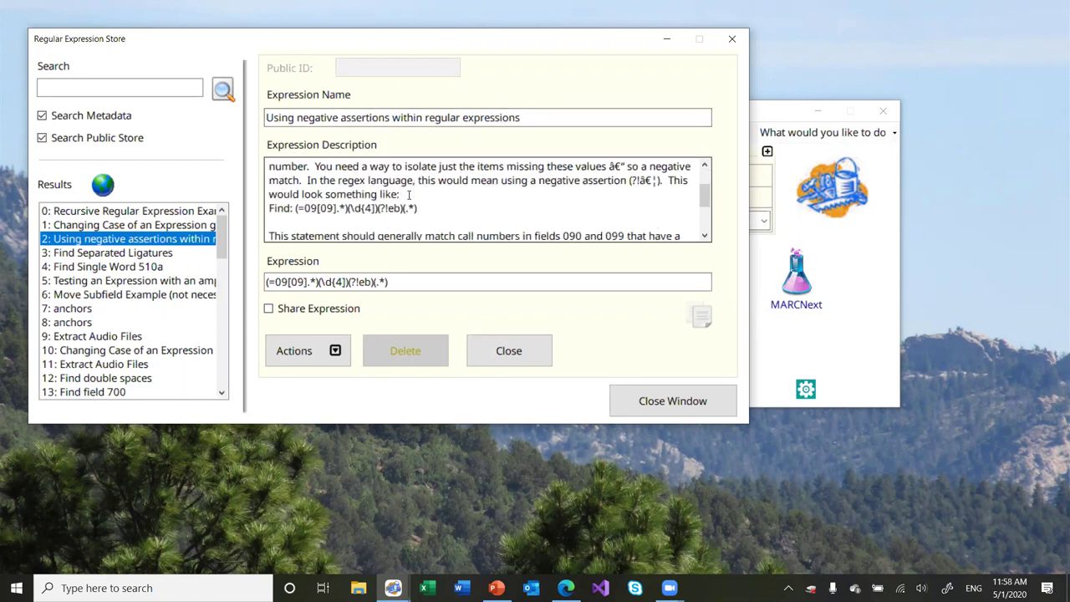
scroll(418, 215, down, 1)
scroll(419, 215, down, 1)
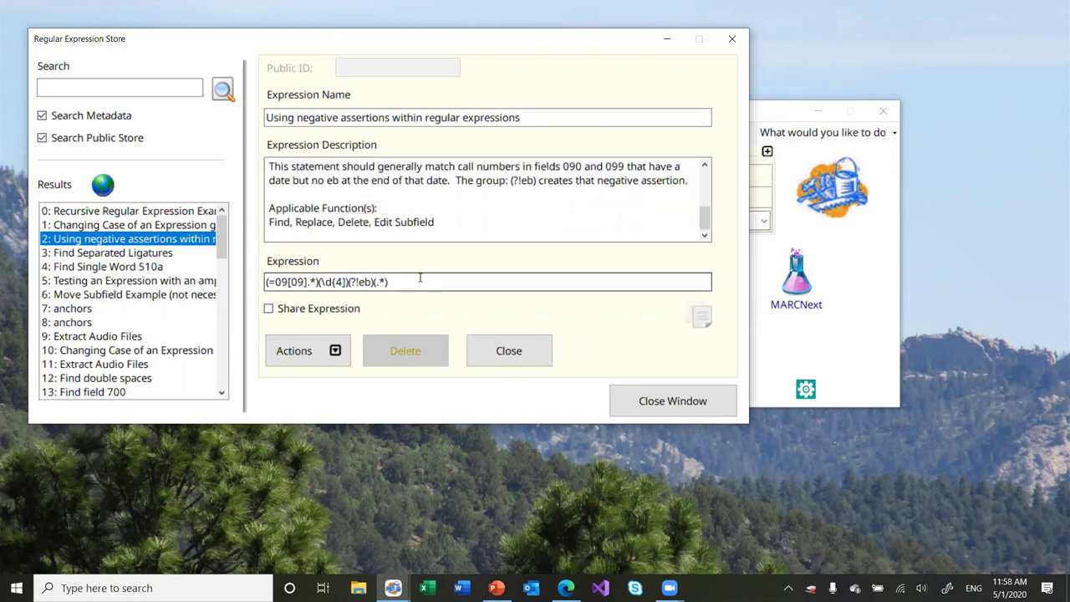
click(335, 351)
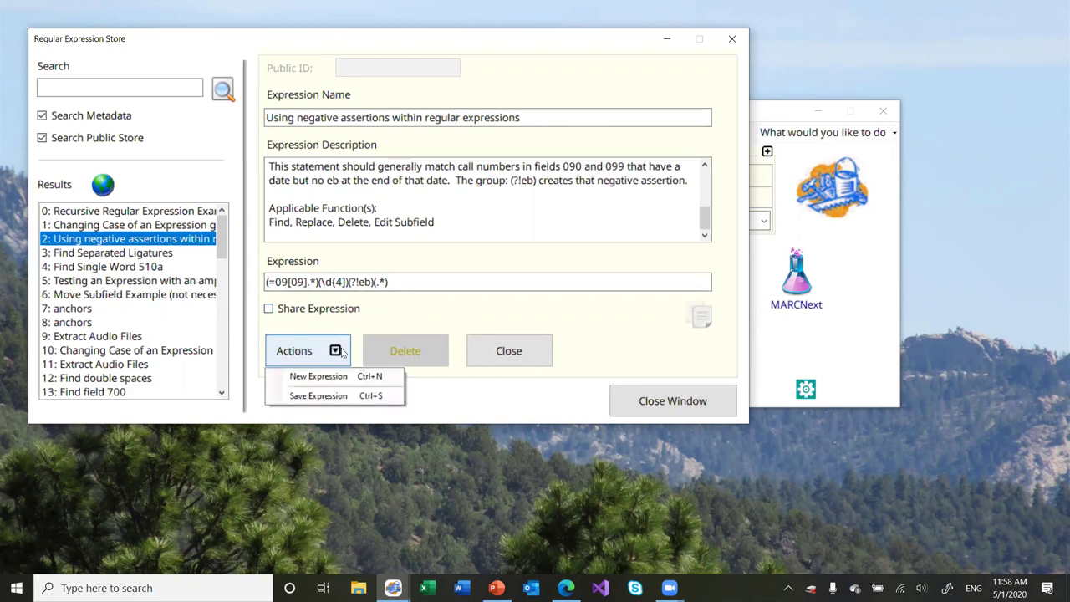
click(338, 396)
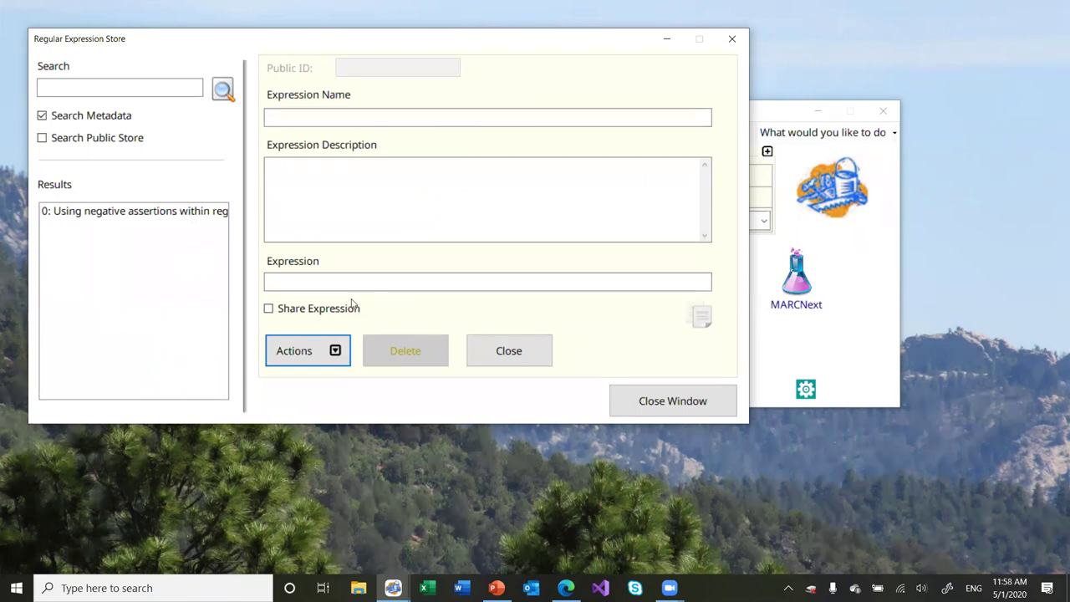
Copy the locally saved negative assertions expression to the clipboard and close the Regular Expression Store.
click(303, 310)
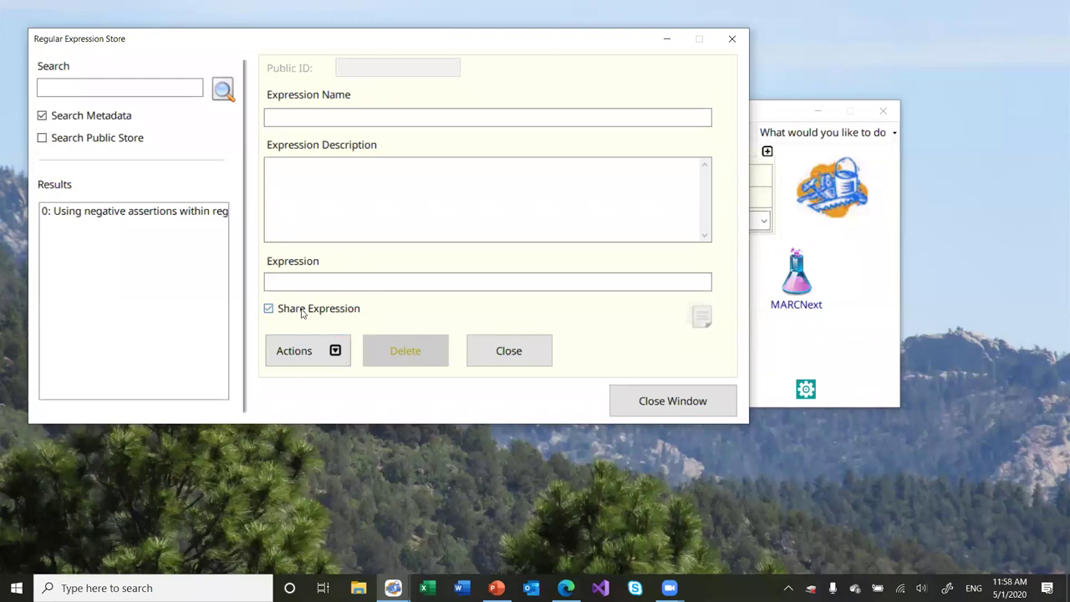
click(303, 311)
click(176, 215)
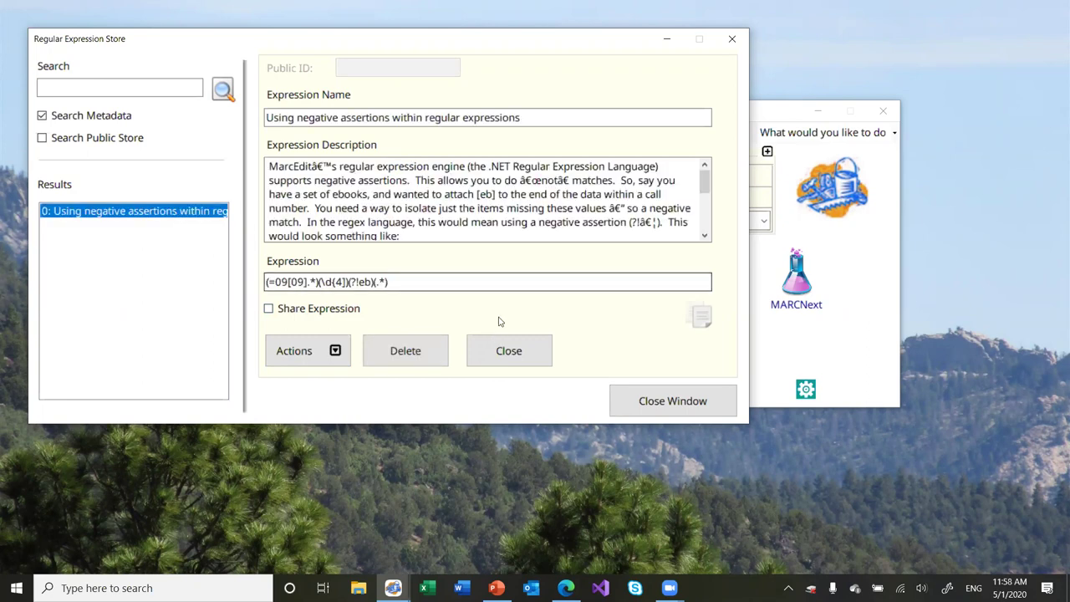
click(444, 282)
click(707, 319)
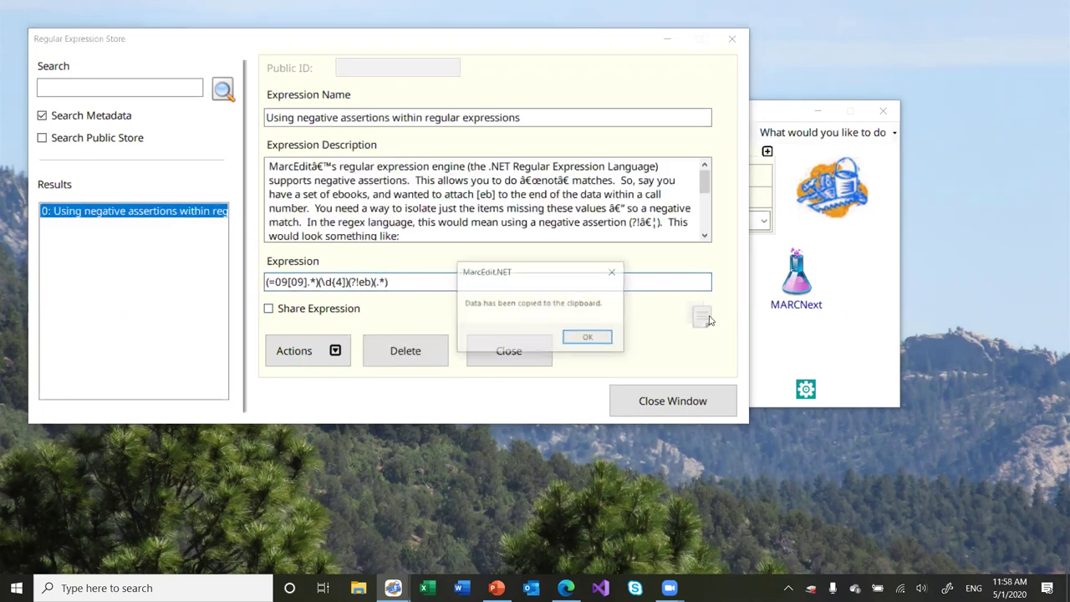
click(585, 339)
click(660, 400)
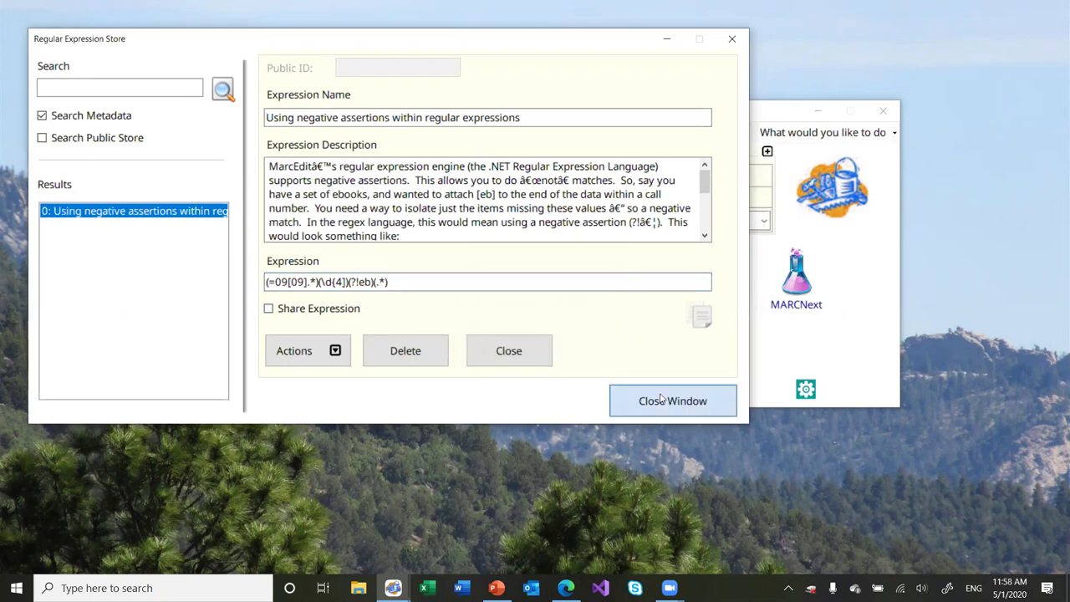
click(633, 342)
Paste the copied expression into a blank MarcEditor document and close the editor without saving.
click(426, 342)
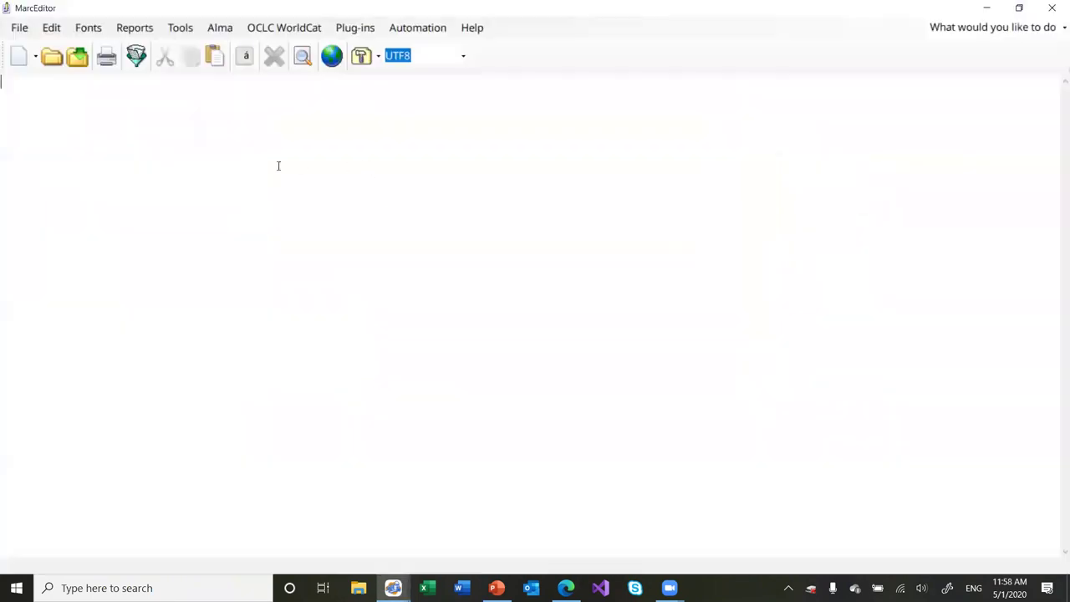
key(ctrl+v)
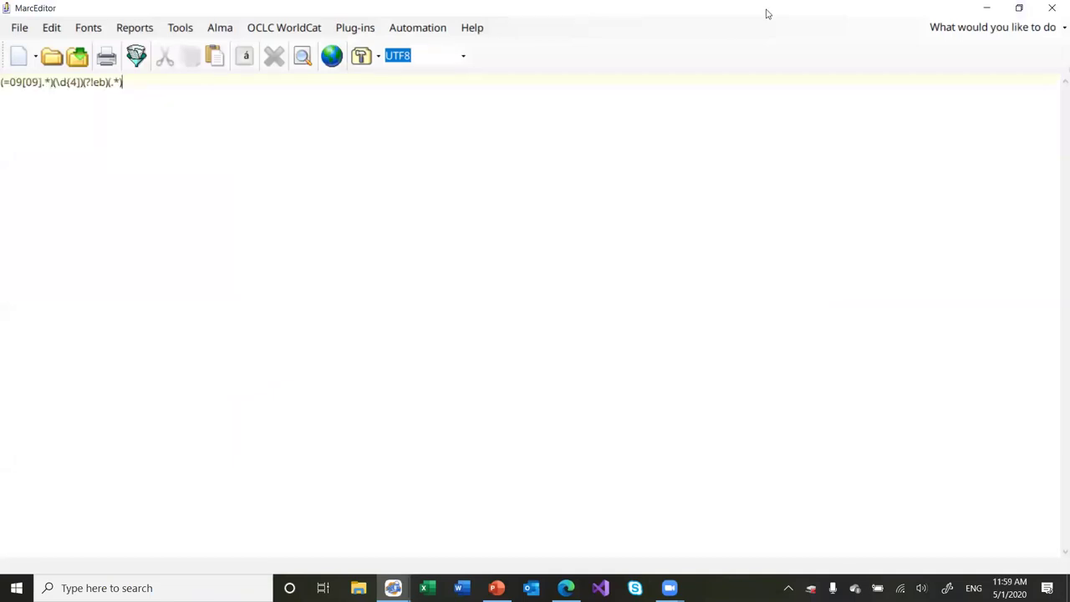
click(1051, 7)
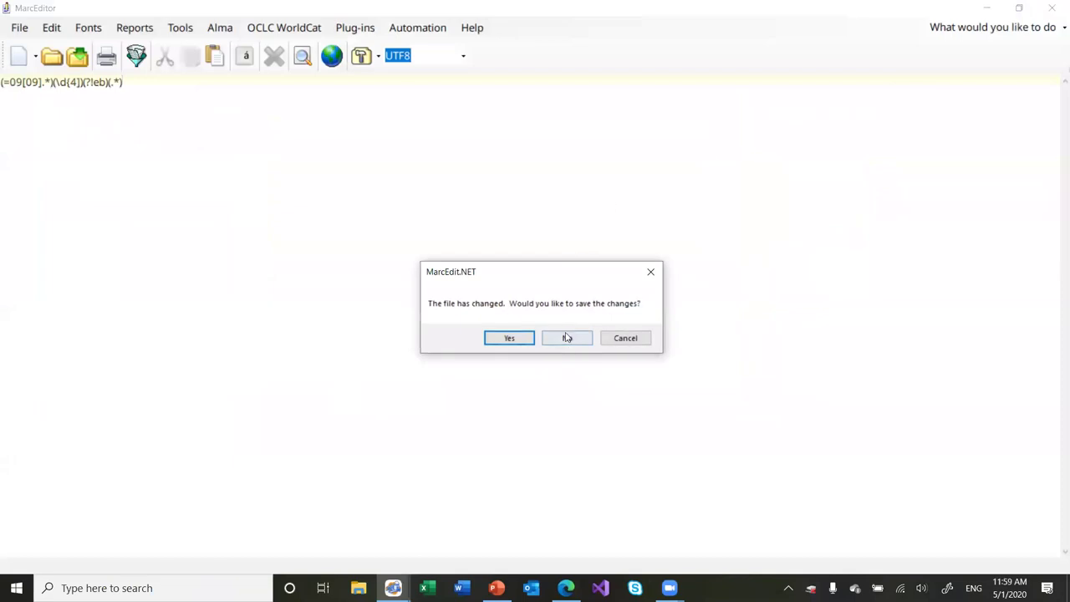
click(567, 337)
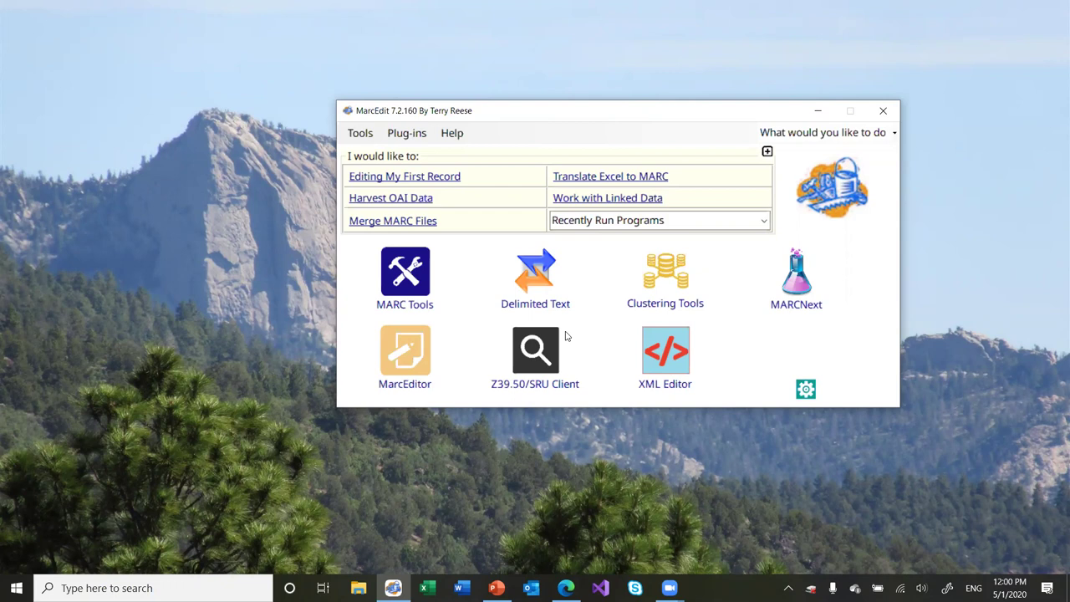
Open MarcEditor and load the recently used file regex_example.mrk.
click(417, 334)
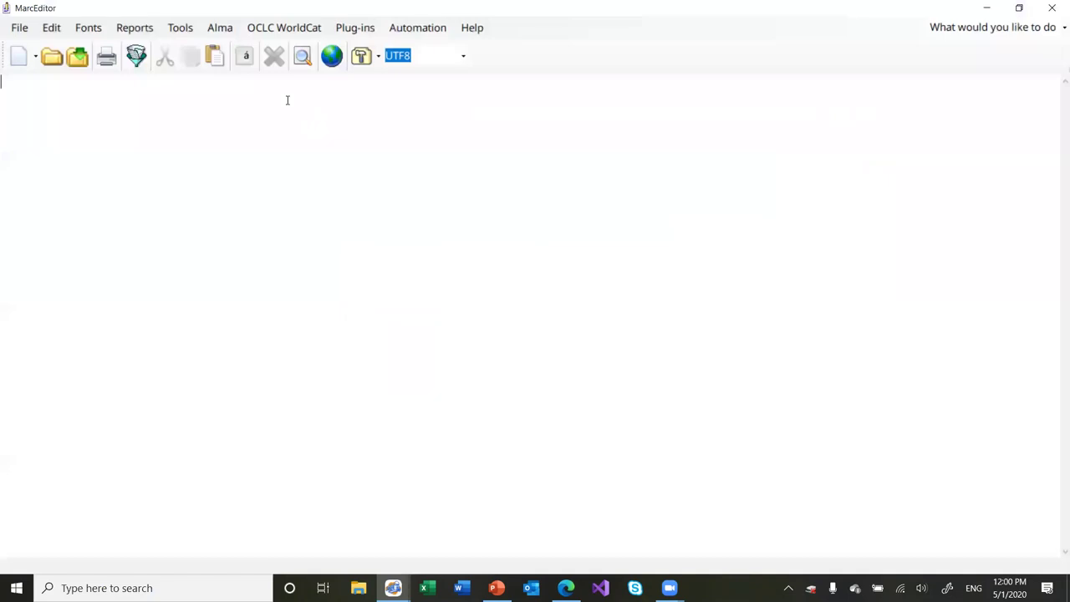
click(19, 27)
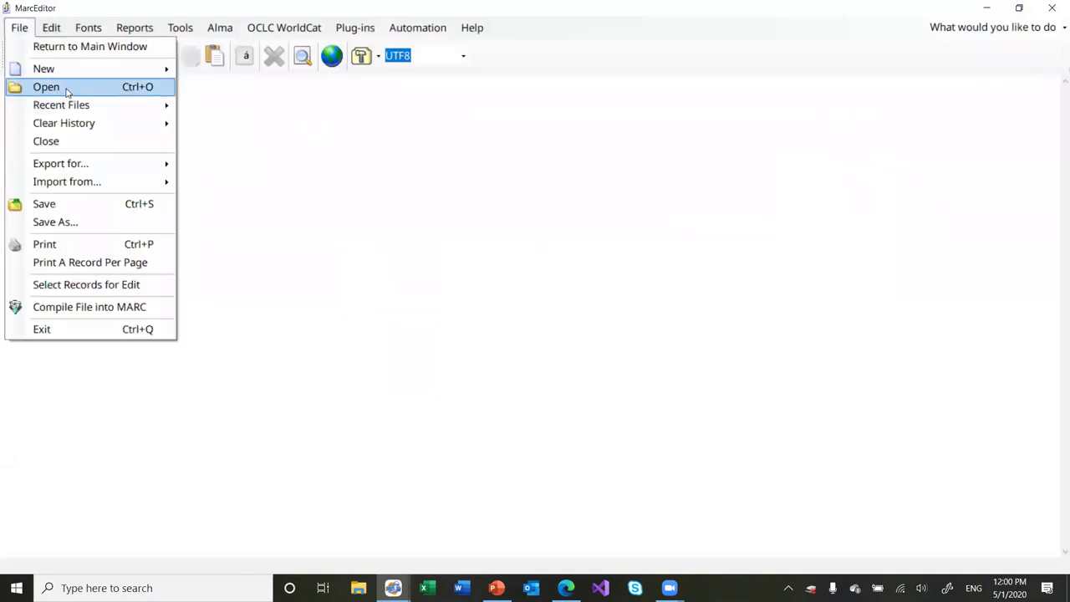
mouse_move(109, 111)
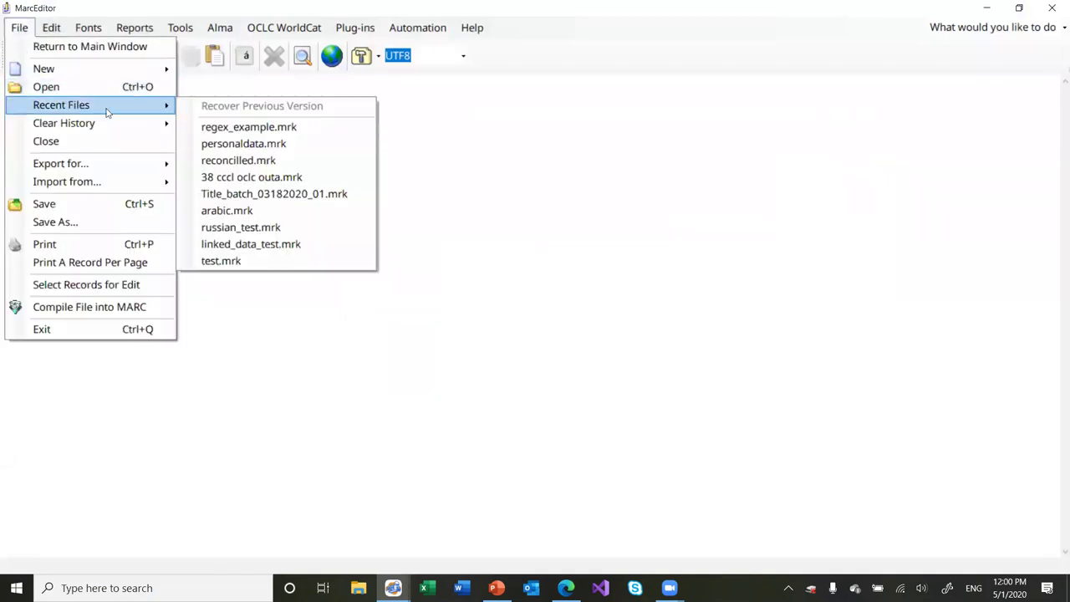
click(213, 127)
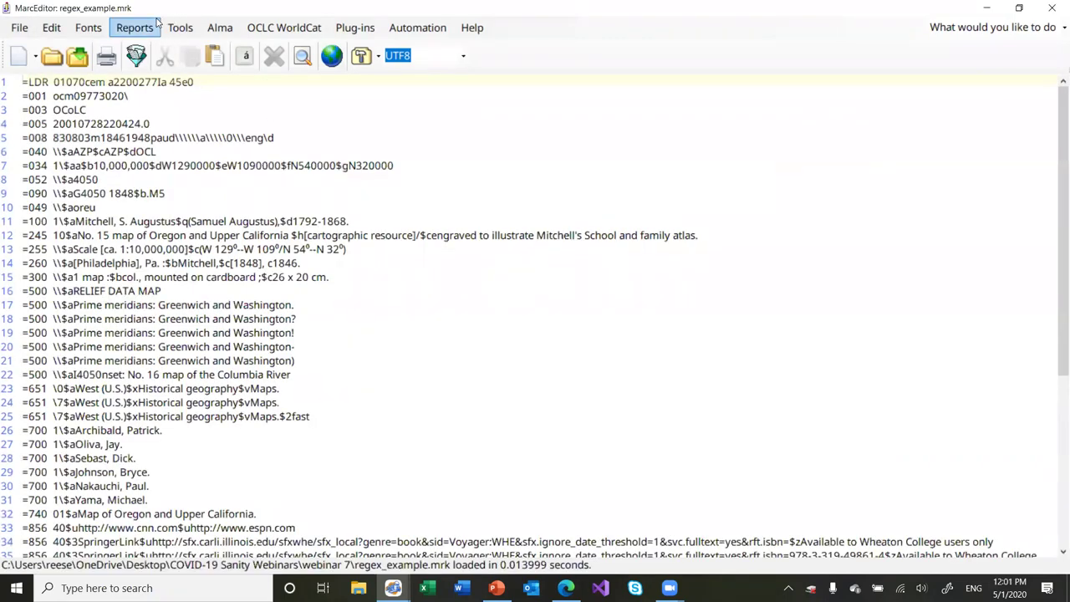
Open the Add/Delete Field utility, move its window clear of the record's upper area, and set the field to 6xx.
click(178, 29)
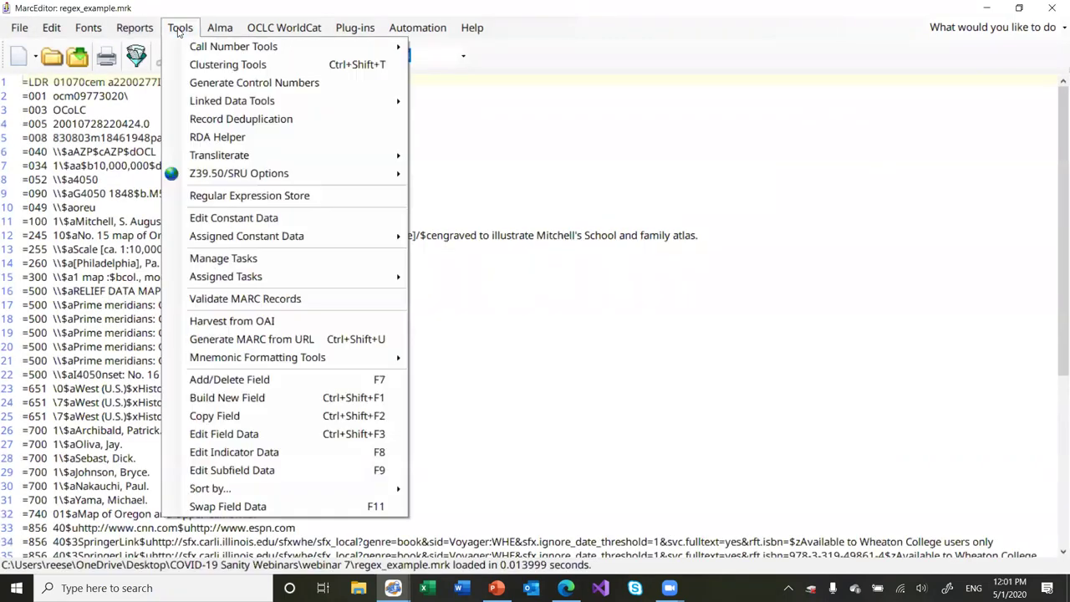
click(295, 382)
drag(509, 135, 368, 56)
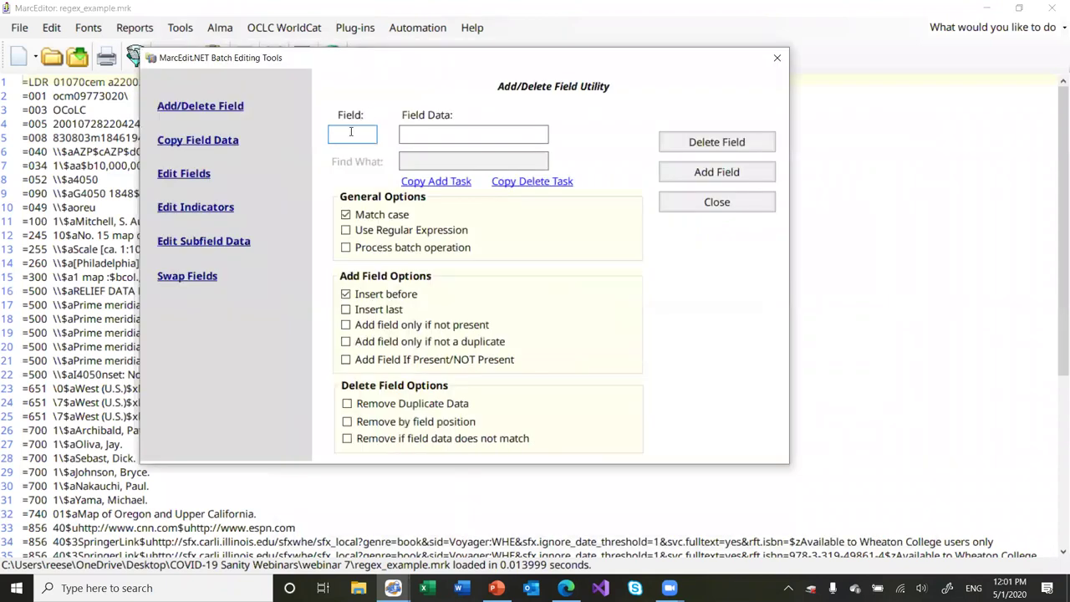
text(6xx)
key(Tab)
Enter ^6.{4} as the field data pattern for the 6xx fields.
text(^6...{2)
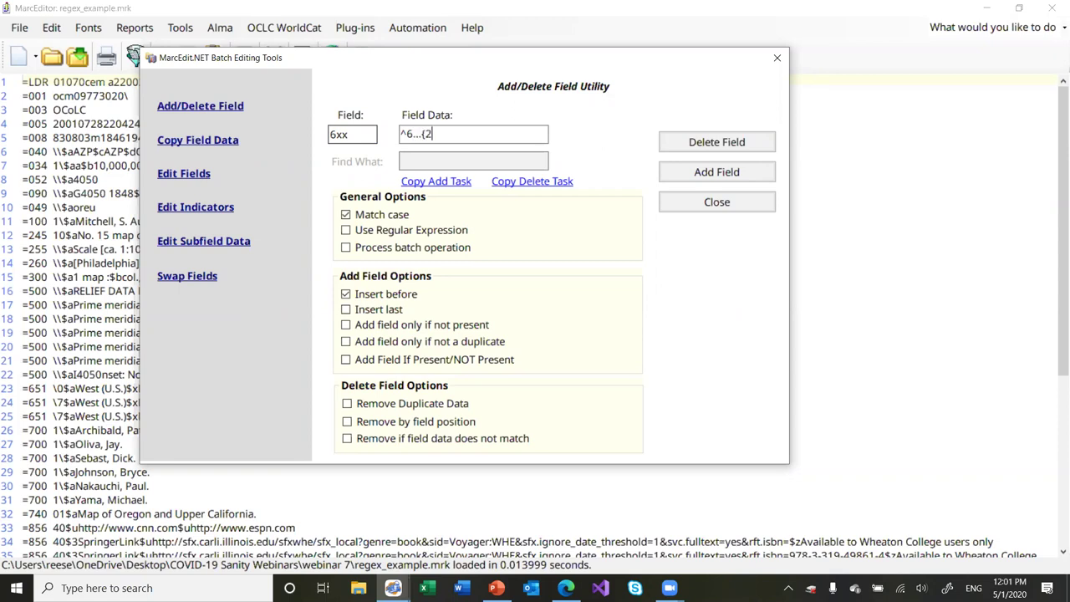
key(BackSpace)
key(BackSpace)
text({2)
text(})
click(422, 134)
click(427, 134)
drag(436, 134, 413, 134)
text(.{4})
Insert an equals sign after the caret so the pattern starts with ^=6.
key(Left)
key(Left)
key(Left)
key(Left)
key(Left)
text(=)
Append [01\\]4 to the pattern to match a first indicator of 0, 1 or blank and a second indicator of 4.
key(Right)
key(Right)
key(Right)
key(Right)
key(Right)
text([)
text(0)
text(1)
text(\\])
text([4)
key(Left)
key(BackSpace)
Enable regular expression matching for the field data and close the utility without deleting any fields.
click(346, 231)
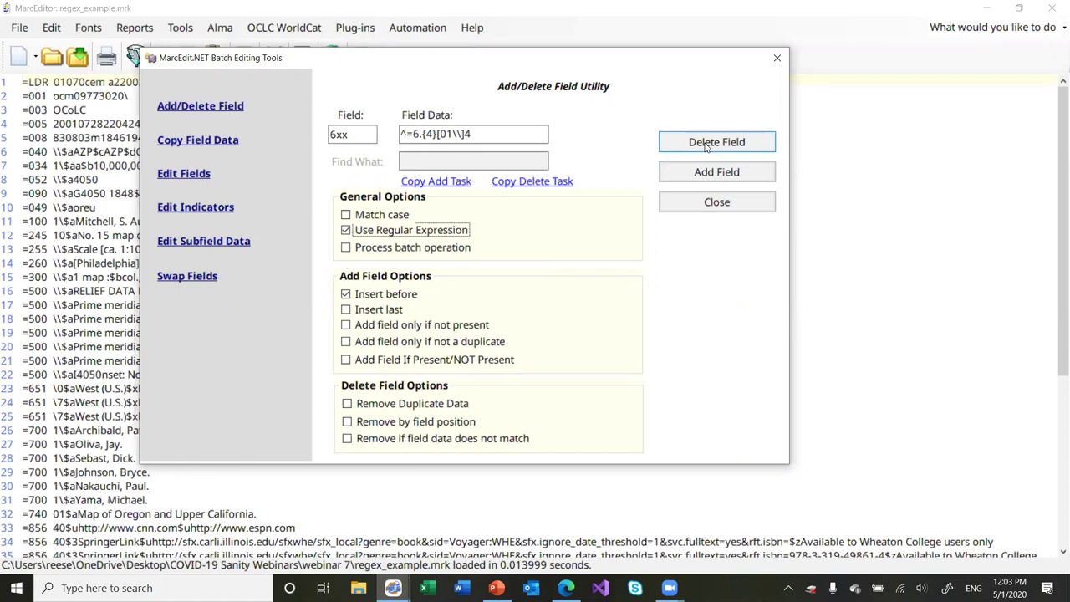
click(716, 202)
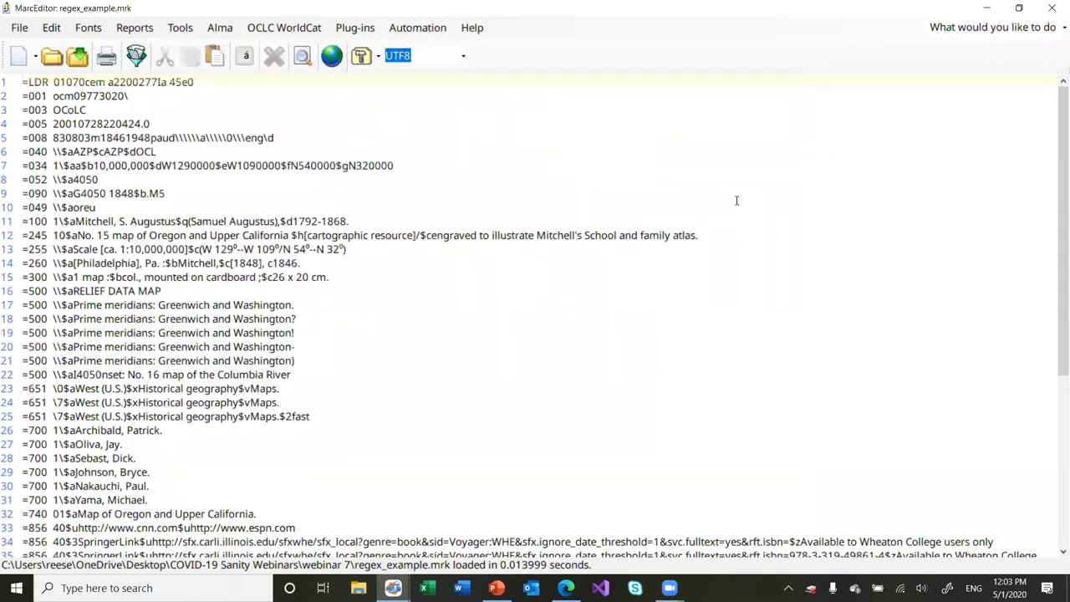